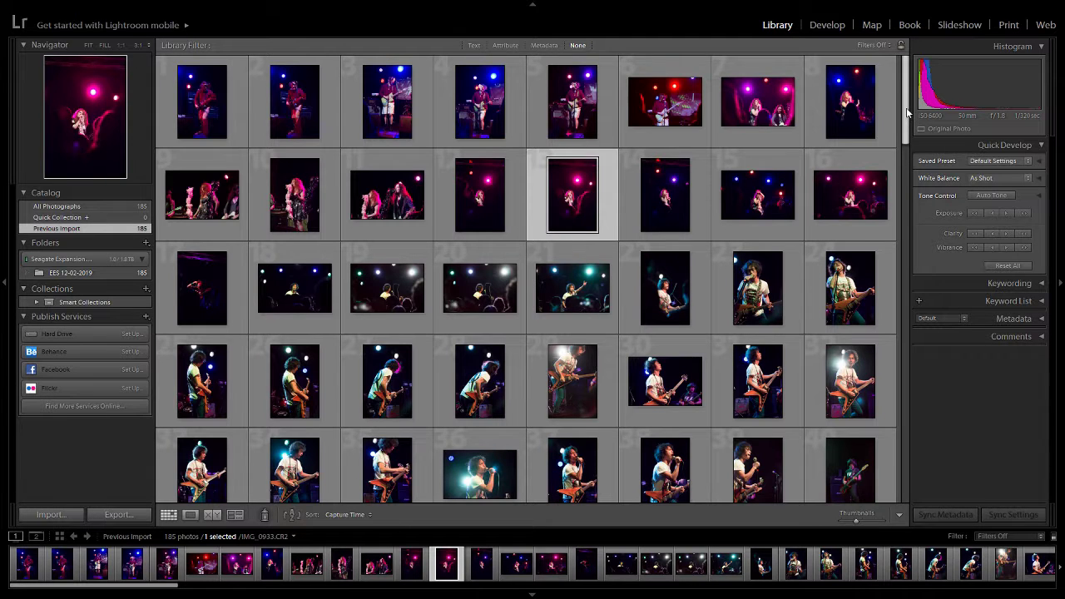
Step: Look through the full grid of concert photos from the previous import to survey the whole shoot
{"action": "scroll", "coordinate": [907, 112], "scroll_direction": "down", "scroll_amount": 1}
{"action": "scroll", "coordinate": [908, 112], "scroll_direction": "up", "scroll_amount": 1}
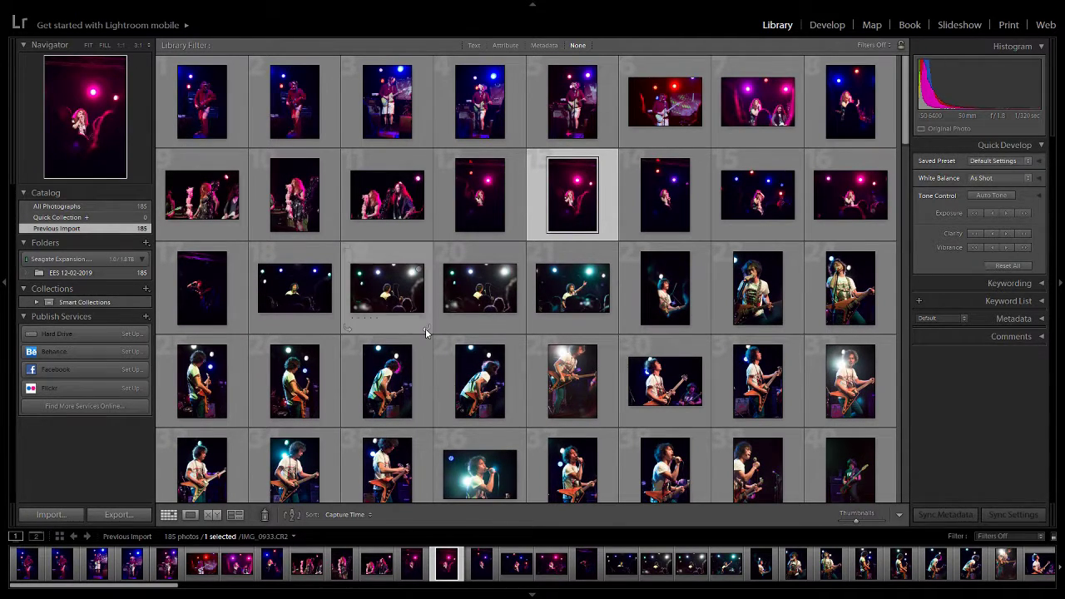
{"action": "scroll", "coordinate": [299, 366], "scroll_direction": "down", "scroll_amount": 5}
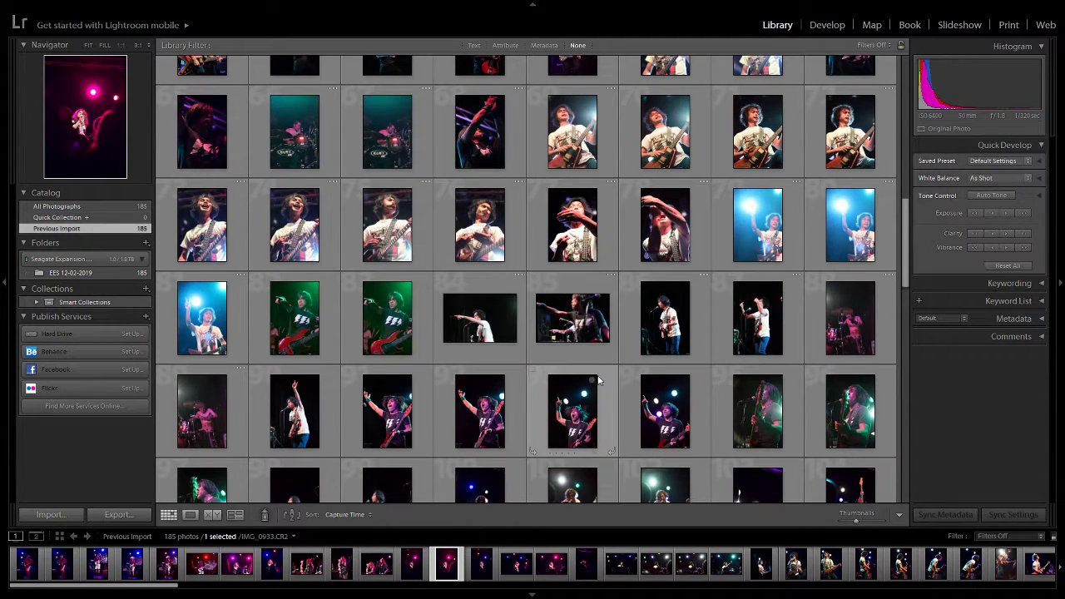
{"action": "scroll", "coordinate": [598, 362], "scroll_direction": "down", "scroll_amount": 4}
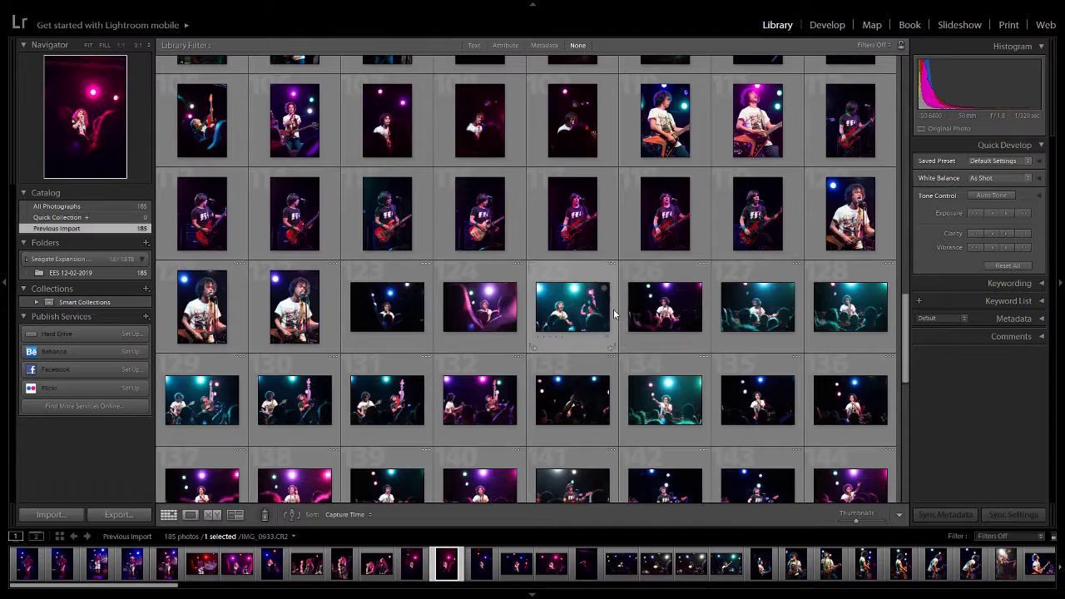
{"action": "scroll", "coordinate": [607, 347], "scroll_direction": "down", "scroll_amount": 5}
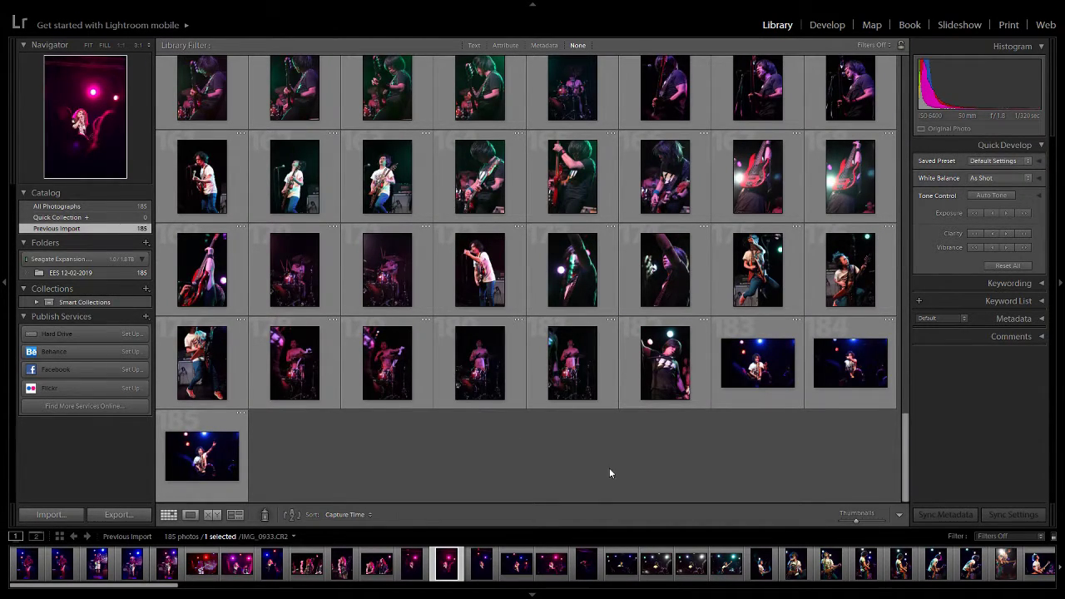
{"action": "scroll", "coordinate": [609, 473], "scroll_direction": "up", "scroll_amount": 15}
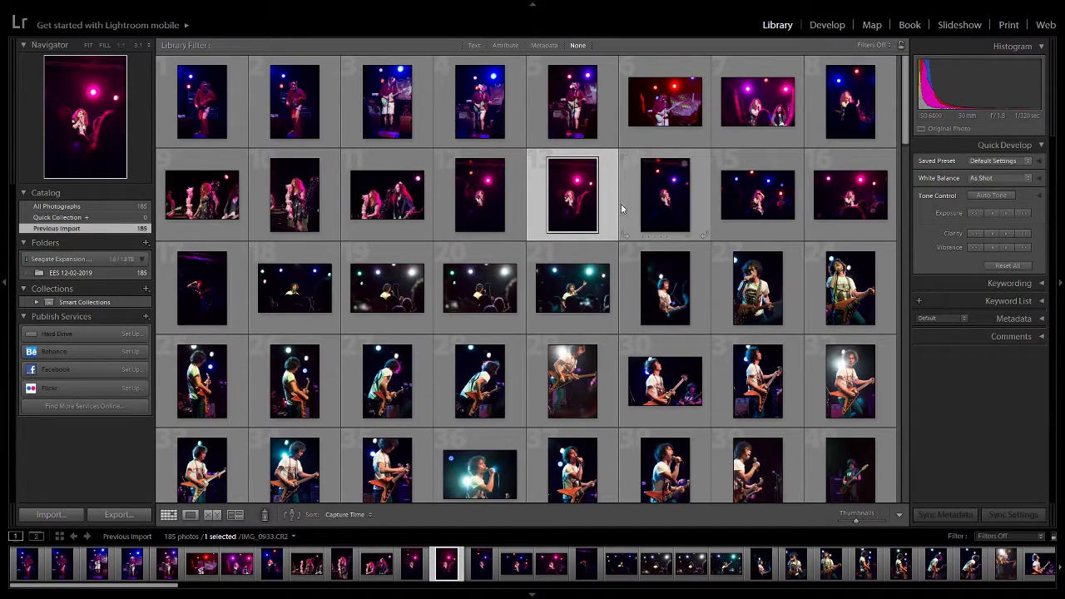
{"action": "scroll", "coordinate": [620, 208], "scroll_direction": "down", "scroll_amount": 6}
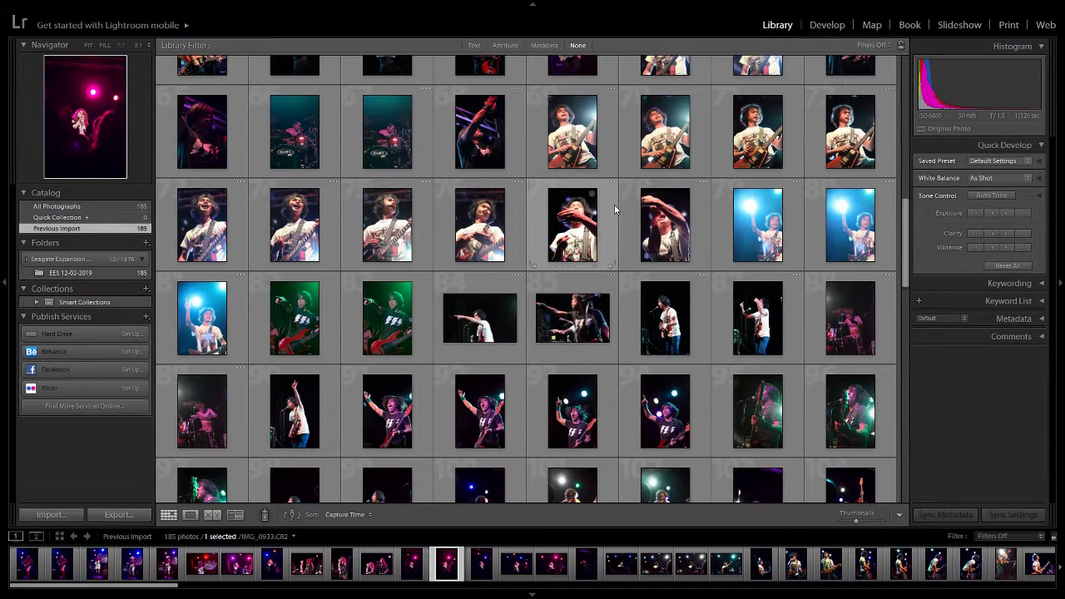
{"action": "scroll", "coordinate": [614, 204], "scroll_direction": "up", "scroll_amount": 6}
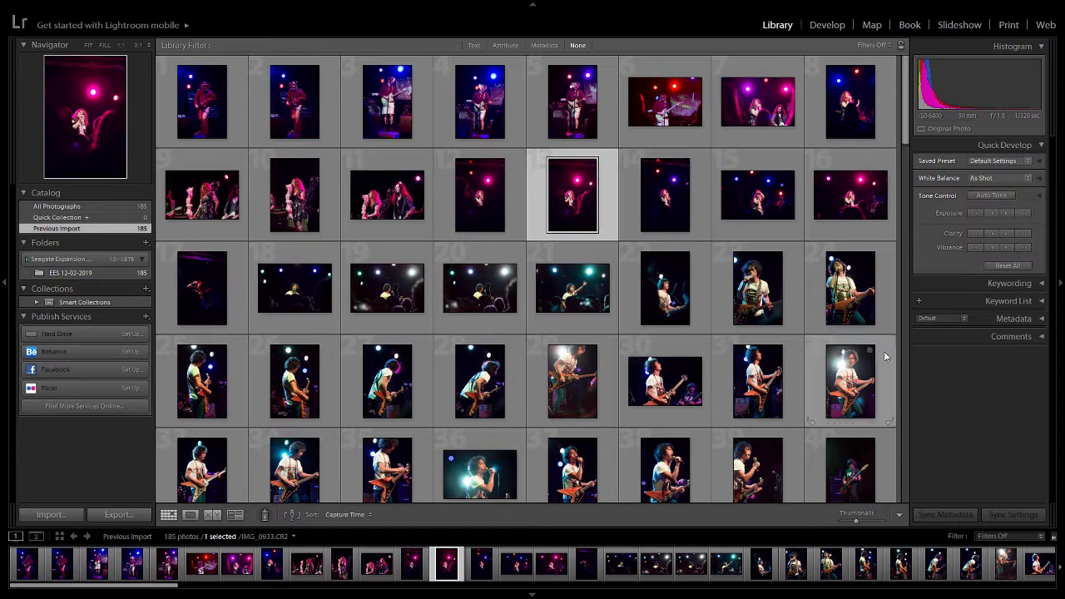
{"action": "scroll", "coordinate": [730, 358], "scroll_direction": "down", "scroll_amount": 15}
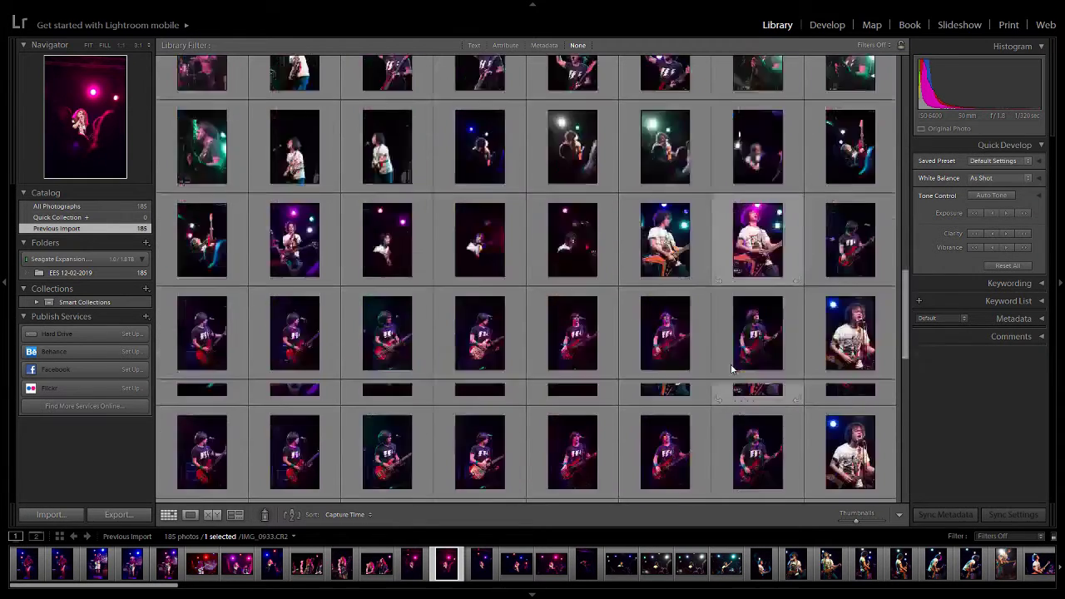
Step: Switch to the Develop module and display the first photo of the import
{"action": "left_click", "coordinate": [818, 30]}
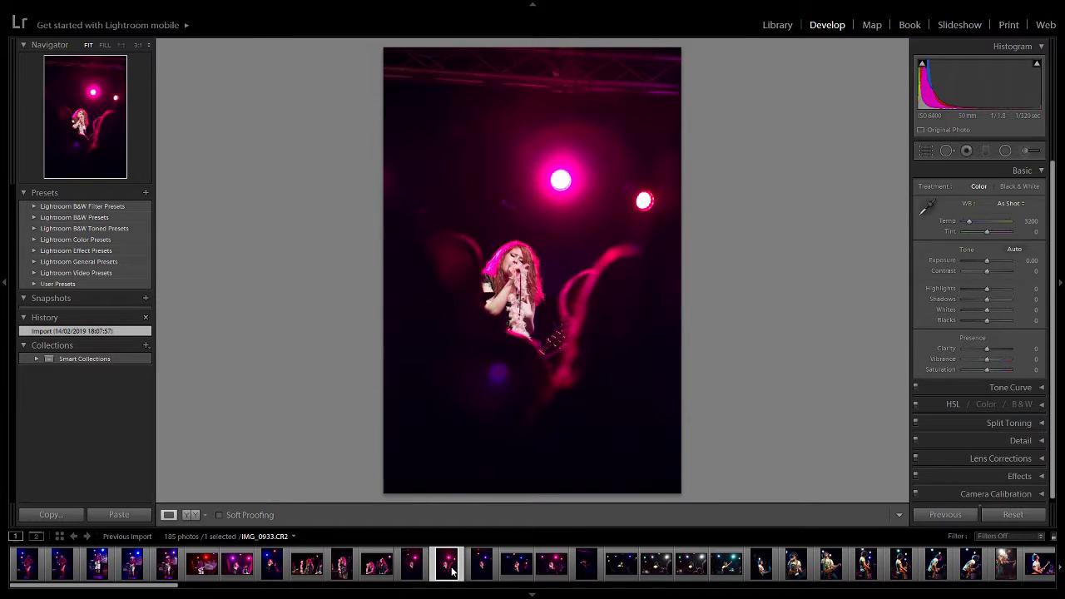
{"action": "left_click", "coordinate": [26, 569]}
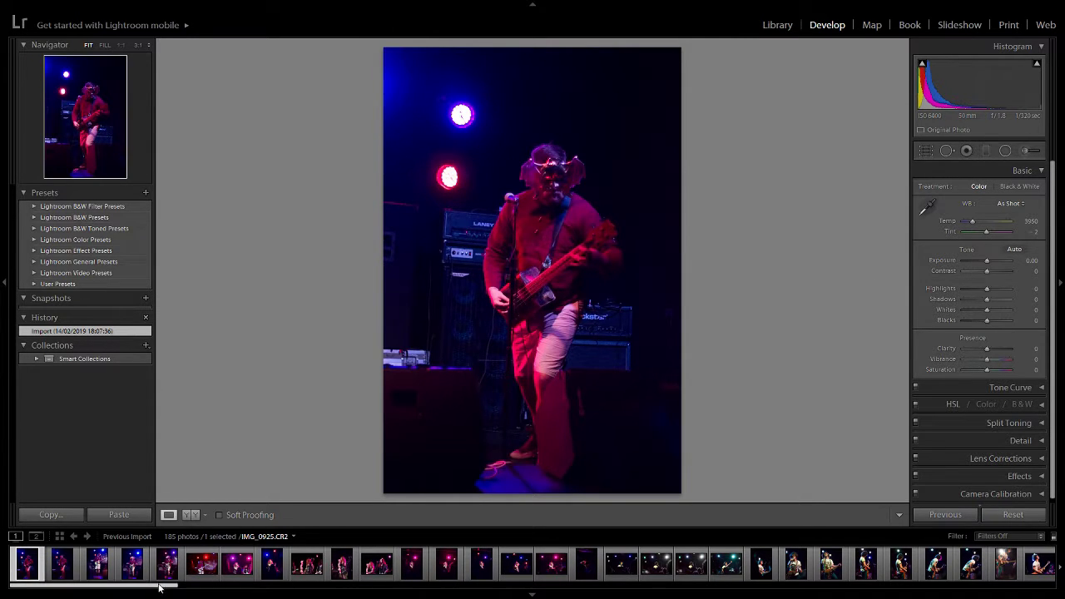
{"action": "left_click_drag", "start_coordinate": [151, 587], "coordinate": [94, 596]}
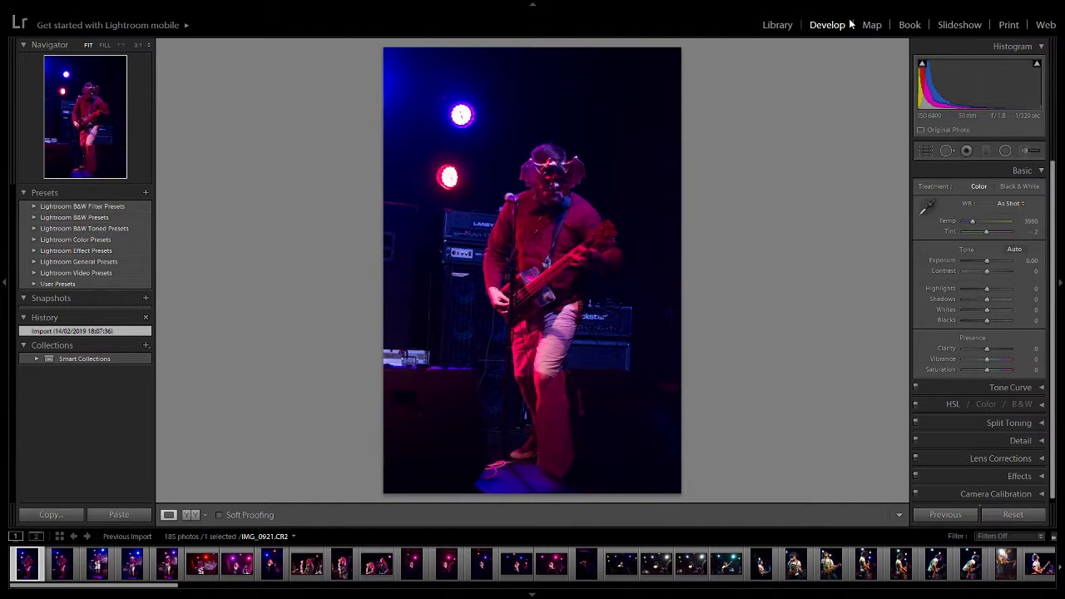
Step: Review the opening photos of the masked musicians one by one, from the second through the sixth
{"action": "left_click", "coordinate": [60, 570]}
{"action": "left_click", "coordinate": [97, 569]}
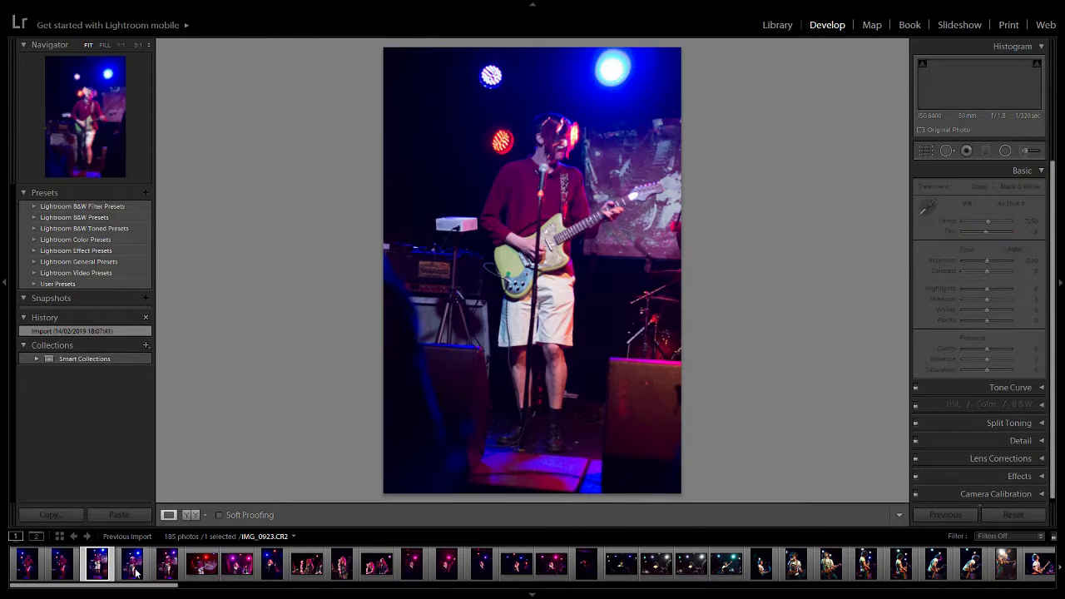
{"action": "left_click", "coordinate": [135, 571]}
{"action": "left_click", "coordinate": [166, 569]}
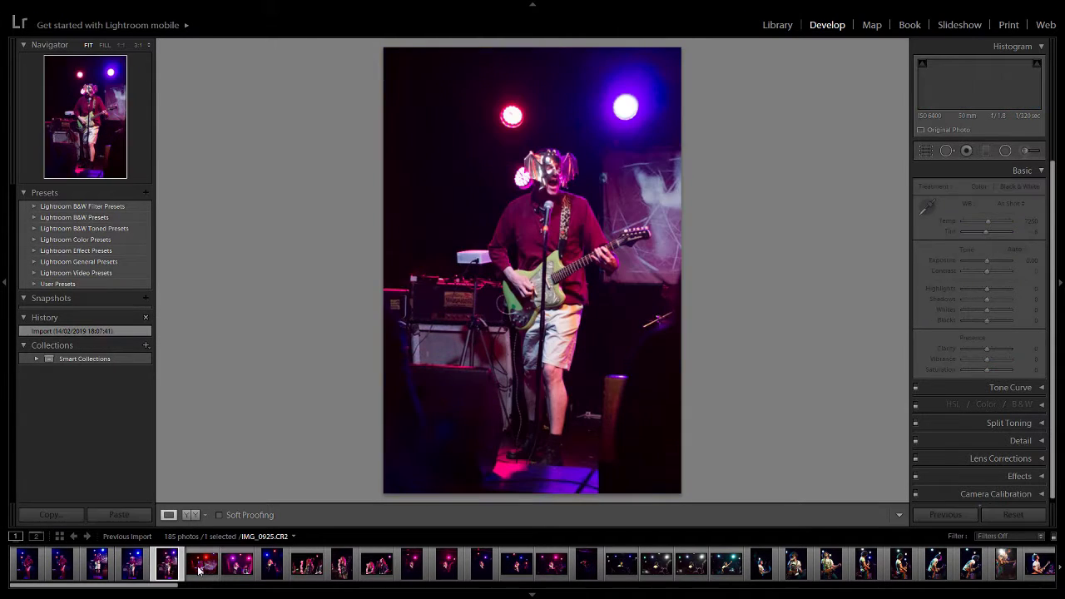
{"action": "left_click", "coordinate": [199, 570]}
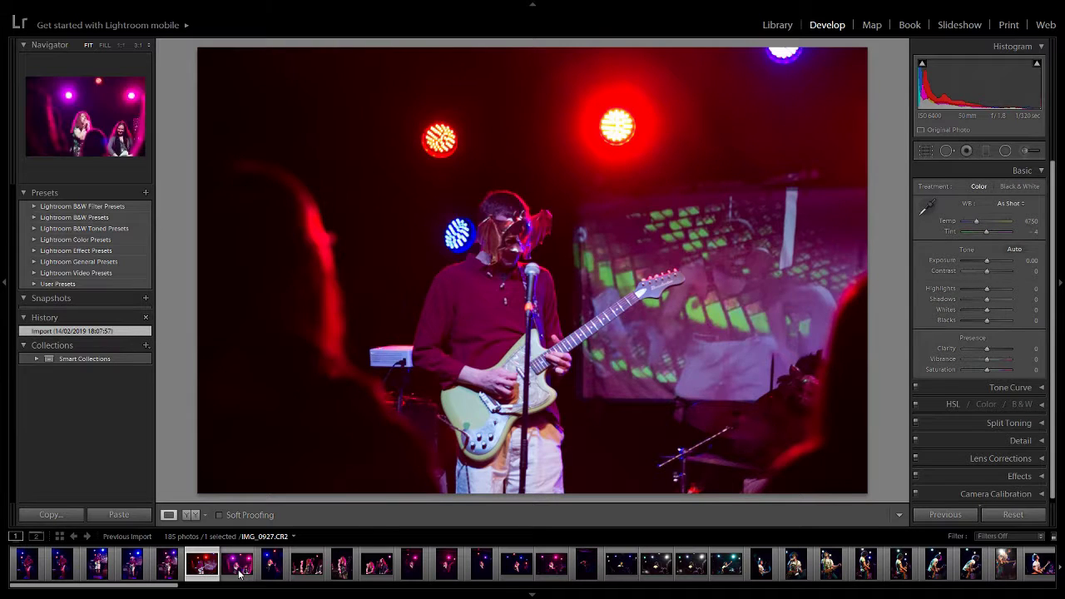
Step: Review the pink-lit photos of the red-haired singer one by one, ending on the landscape shot before the dark guitarist photo
{"action": "left_click", "coordinate": [239, 571]}
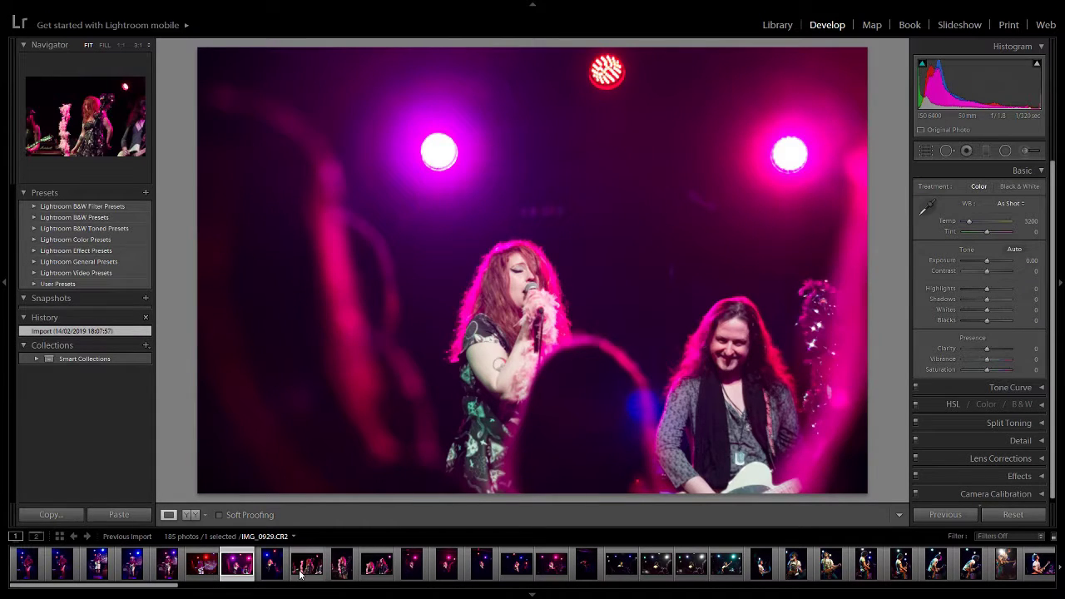
{"action": "left_click", "coordinate": [301, 573]}
{"action": "left_click", "coordinate": [341, 573]}
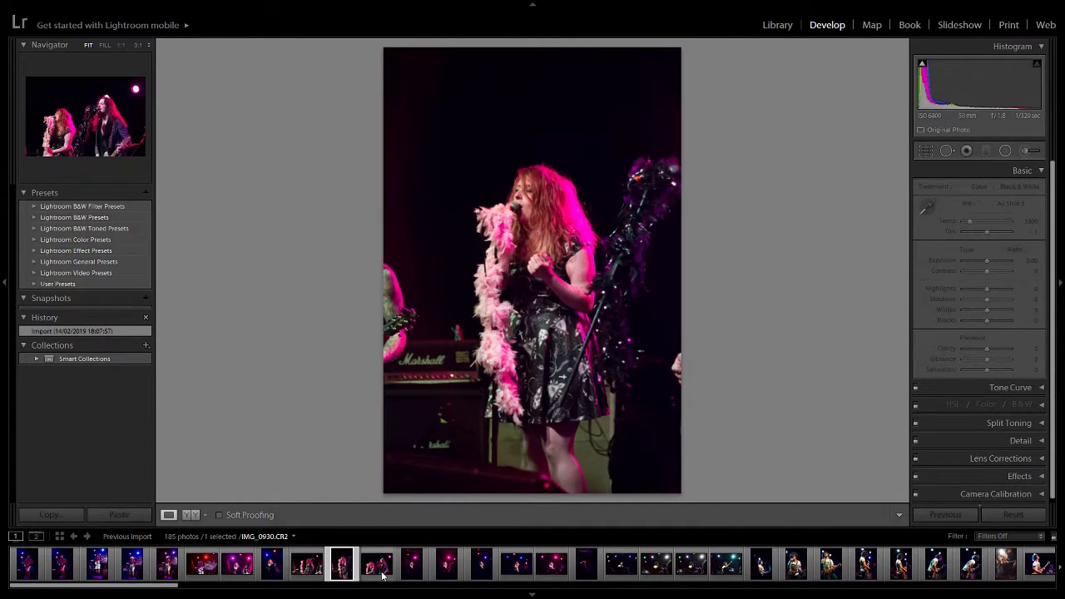
{"action": "left_click", "coordinate": [379, 572]}
{"action": "left_click", "coordinate": [411, 572]}
{"action": "left_click", "coordinate": [446, 572]}
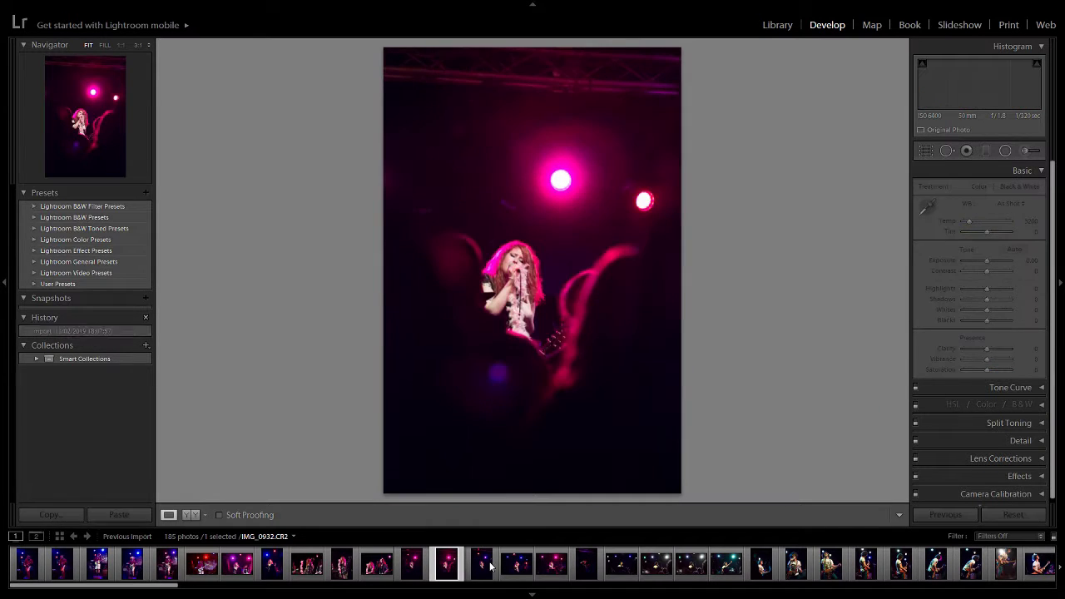
{"action": "left_click", "coordinate": [482, 570]}
{"action": "left_click", "coordinate": [551, 570]}
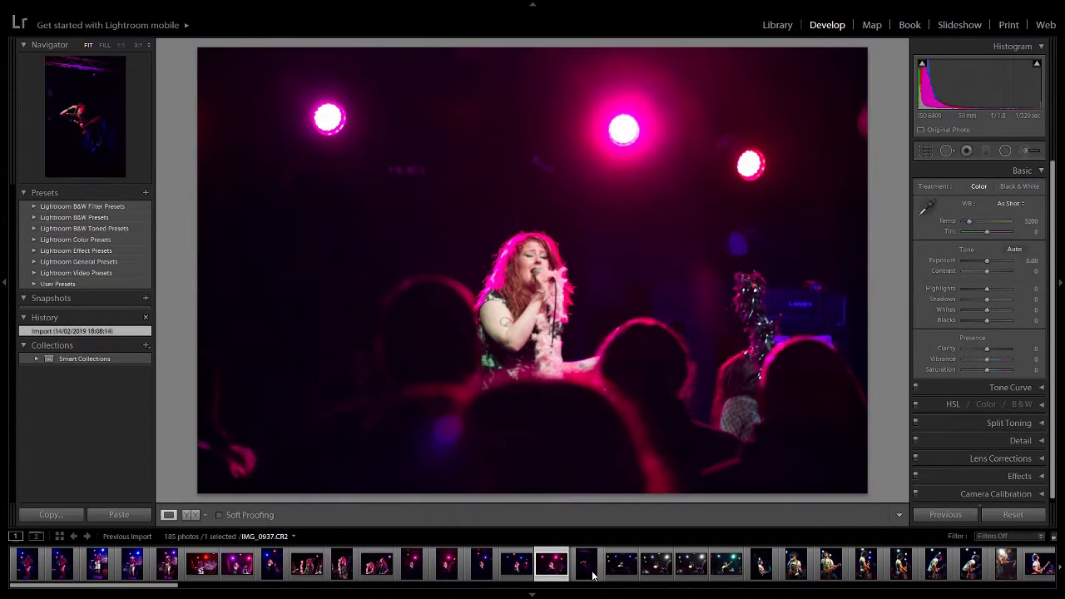
{"action": "left_click", "coordinate": [589, 573]}
{"action": "left_click", "coordinate": [558, 572]}
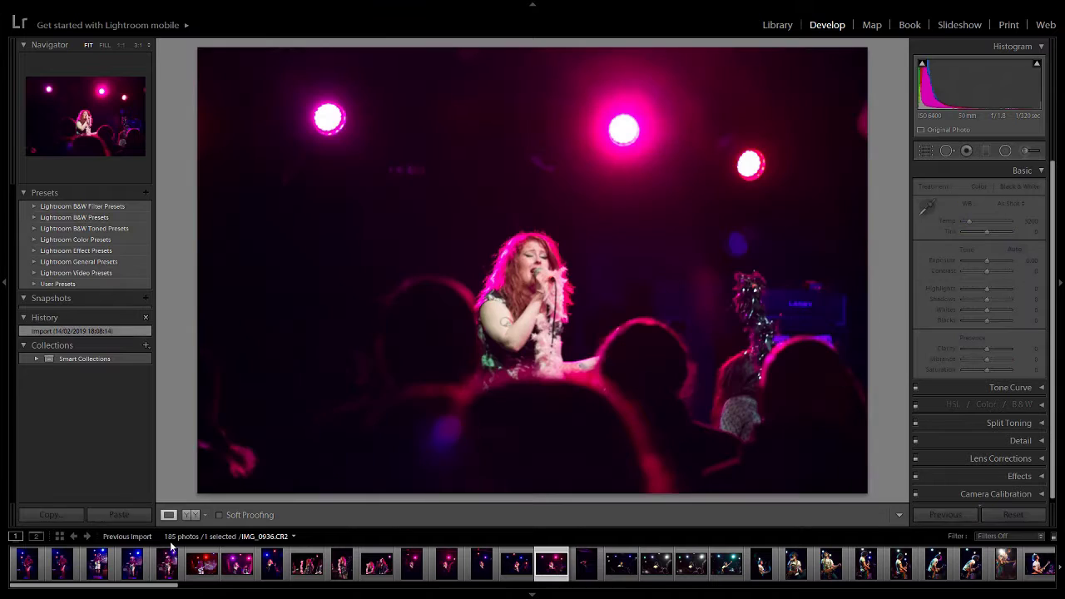
Step: Examine the dark guitarist photo and the wide shots of the curly-haired singer behind the crowd, through the raised-hand shot
{"action": "left_click_drag", "start_coordinate": [156, 588], "coordinate": [218, 594]}
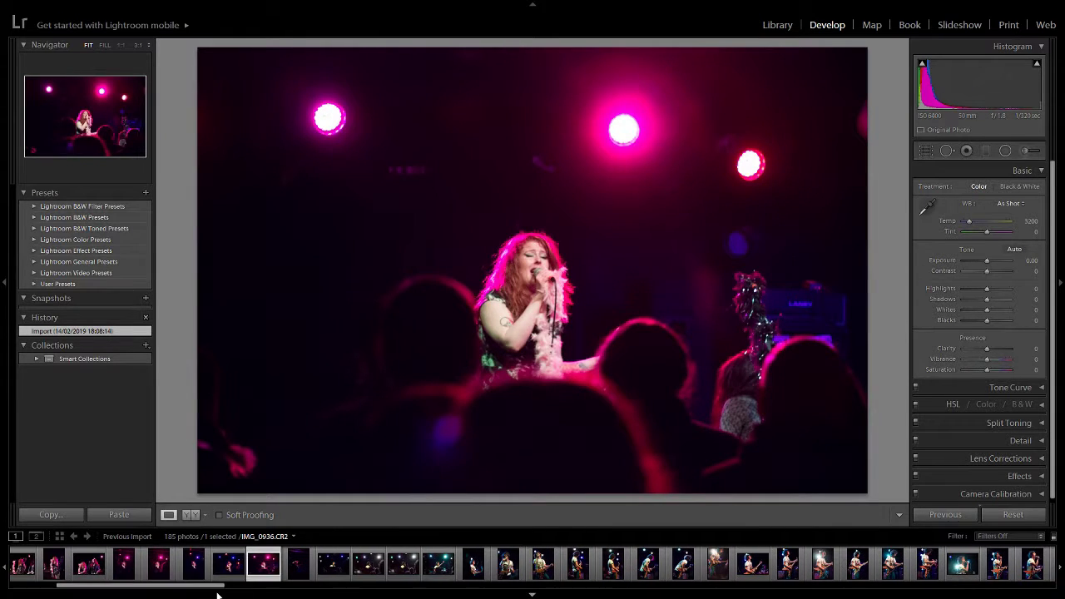
{"action": "left_click", "coordinate": [308, 569]}
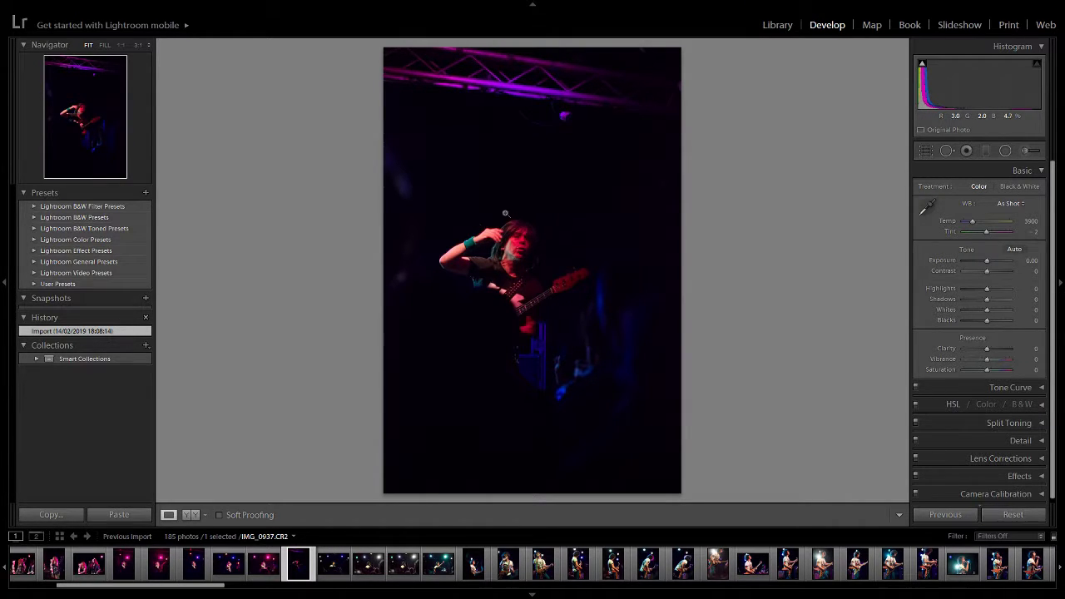
{"action": "left_click", "coordinate": [337, 575]}
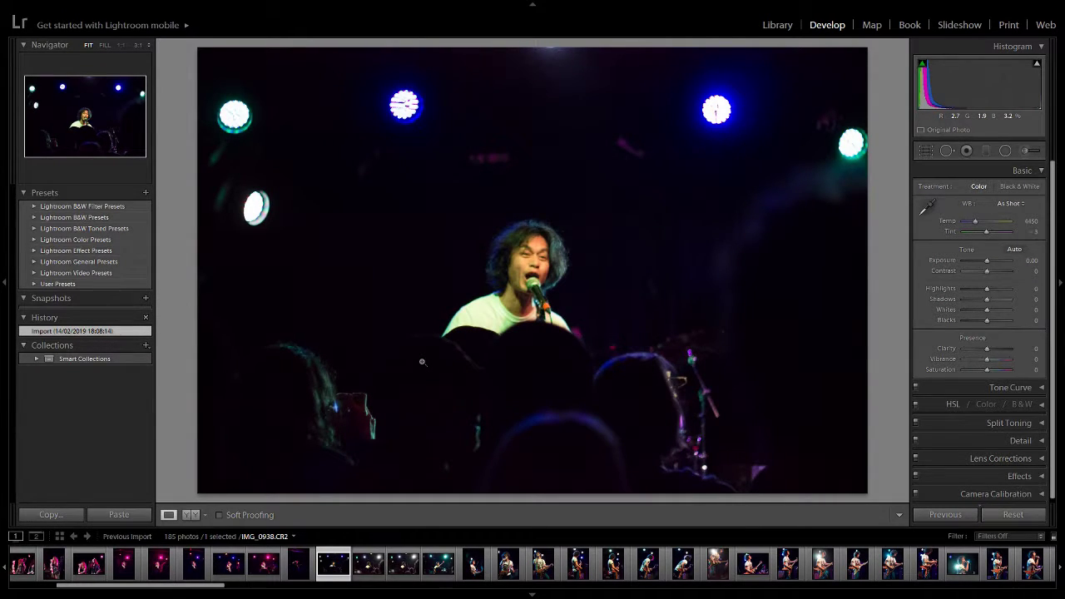
{"action": "left_click", "coordinate": [369, 569]}
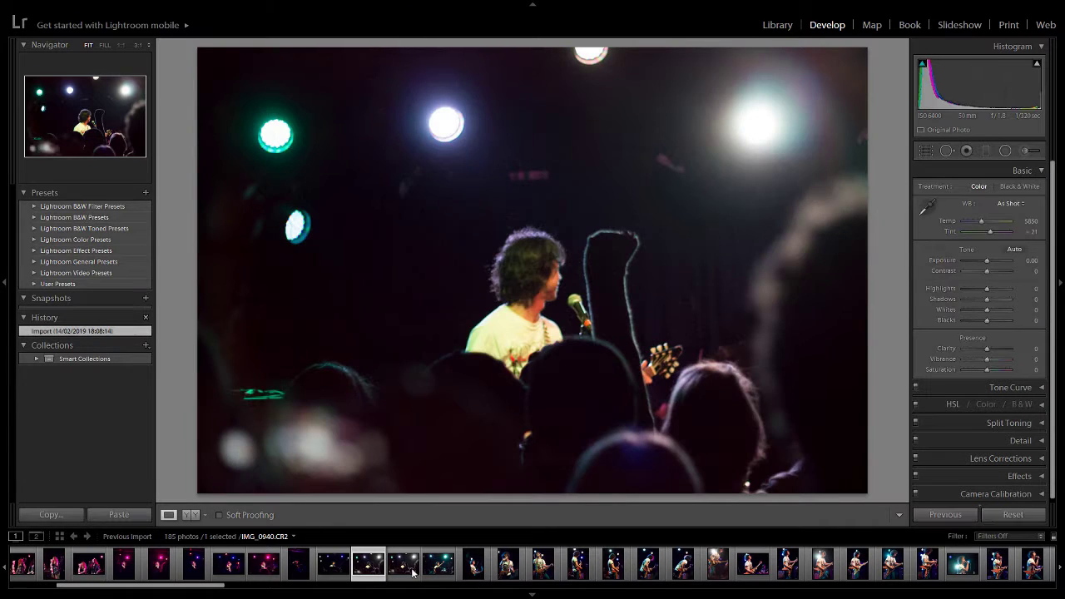
{"action": "left_click", "coordinate": [331, 573]}
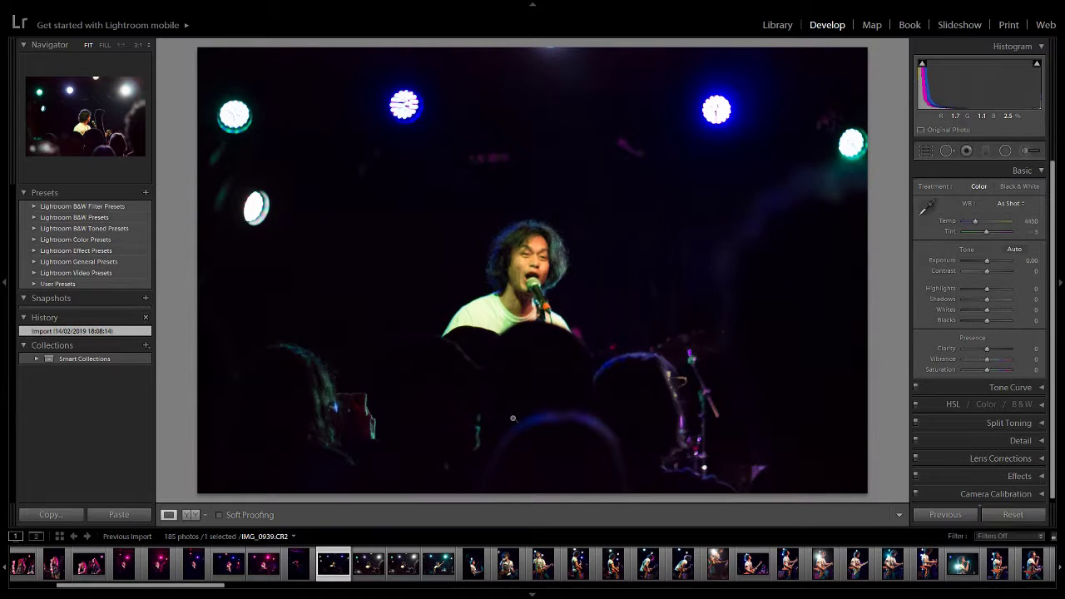
{"action": "left_click", "coordinate": [369, 566]}
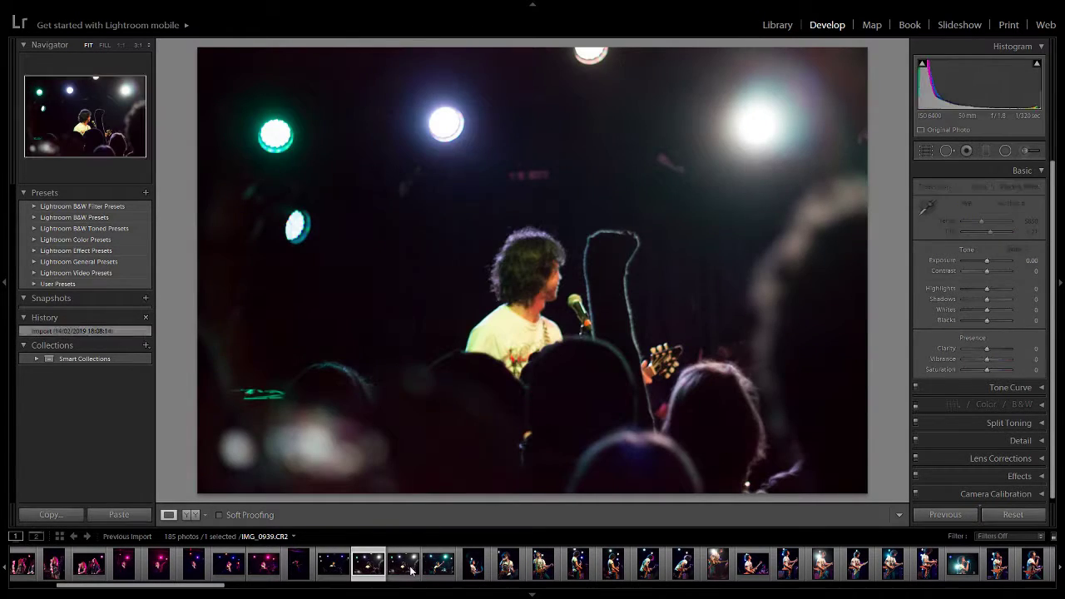
{"action": "left_click", "coordinate": [438, 565]}
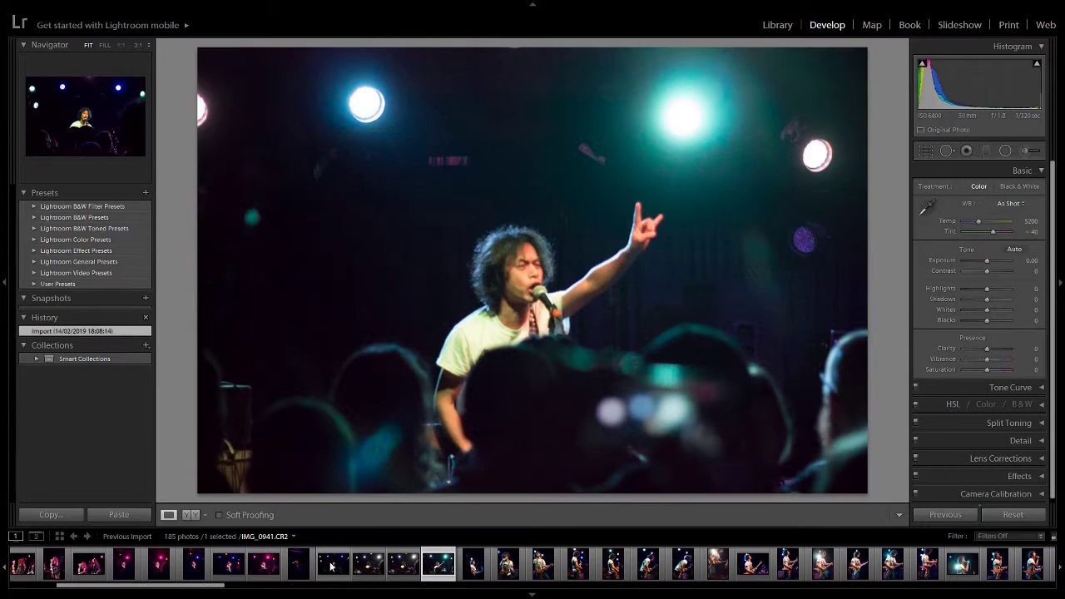
Step: Compare the front-facing crowd shot of the curly-haired singer with the two shots where he faces sideways
{"action": "left_click", "coordinate": [331, 566]}
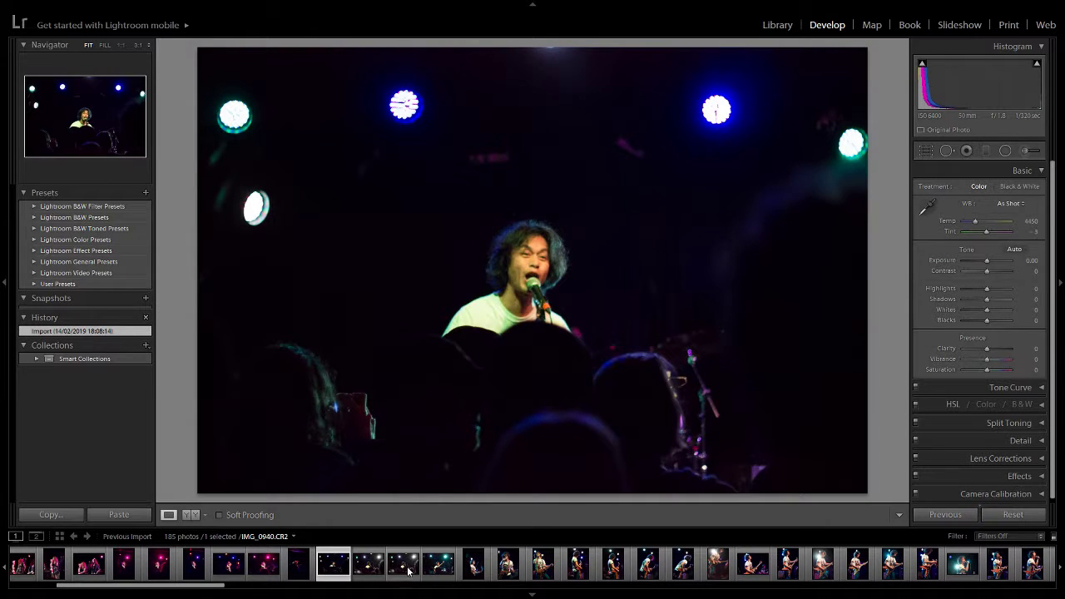
{"action": "left_click", "coordinate": [371, 576]}
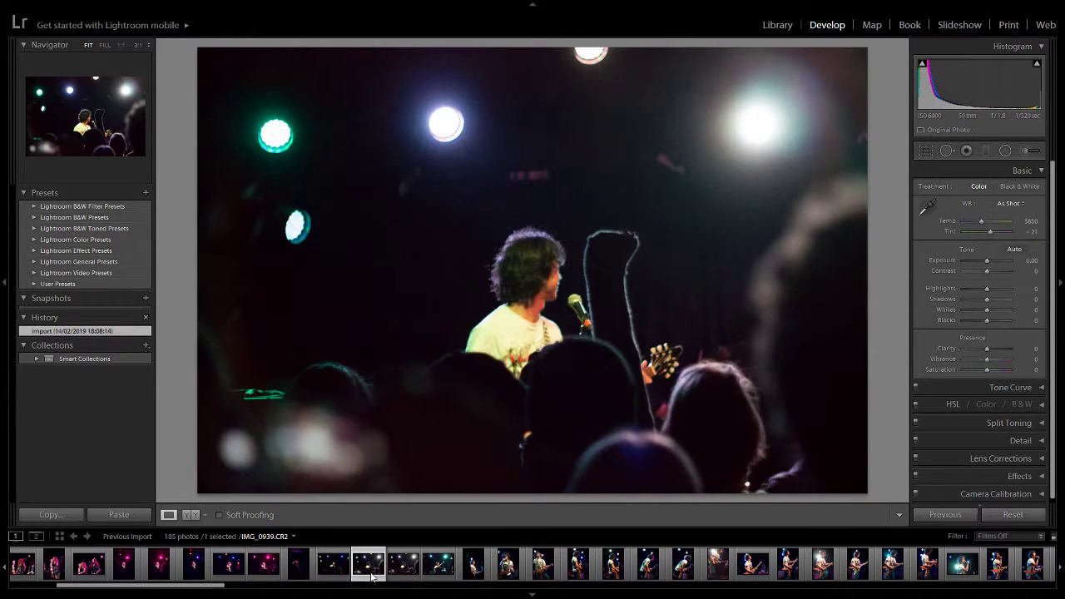
{"action": "key", "text": "Left"}
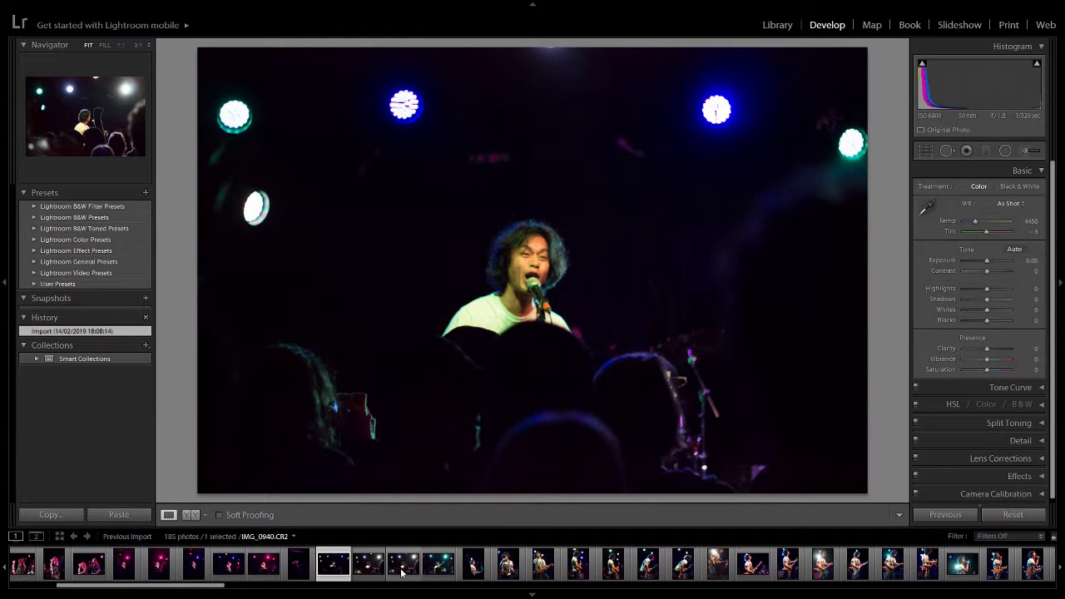
{"action": "left_click", "coordinate": [401, 572]}
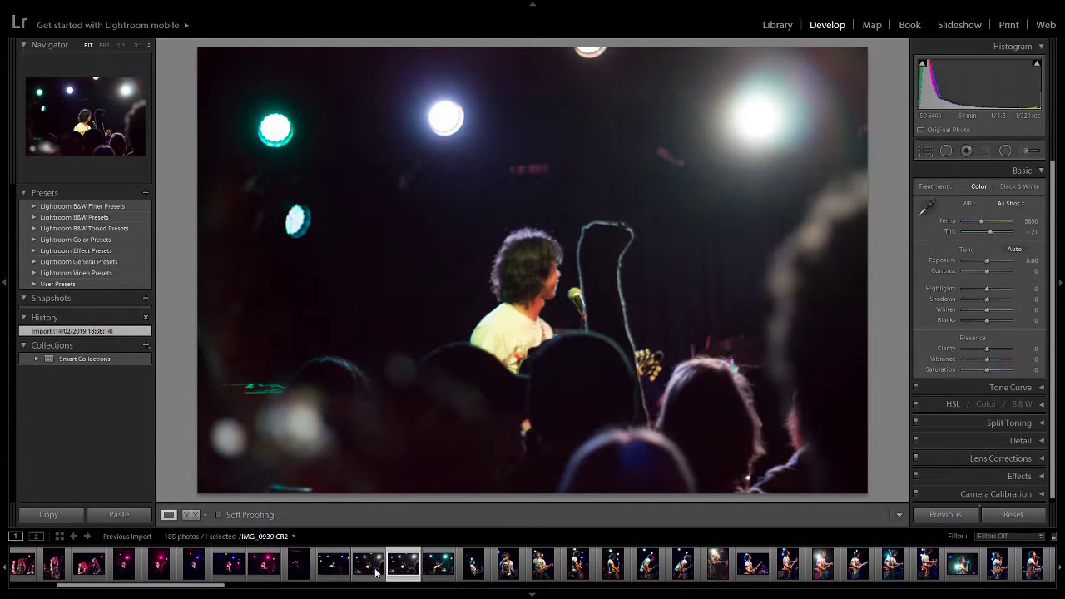
{"action": "left_click", "coordinate": [358, 574]}
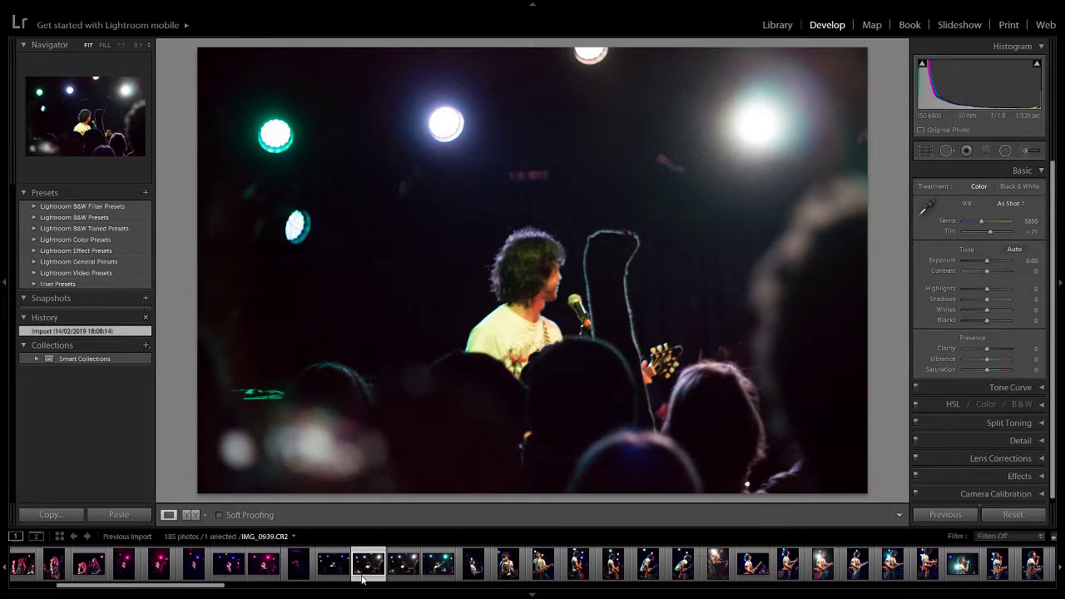
Step: Go through the neighbouring photos to the portrait close-up of the guitarist singing, and inspect his face and microphone at 1:1
{"action": "key", "text": "Left"}
{"action": "key", "text": "Left"}
{"action": "key", "text": "Left"}
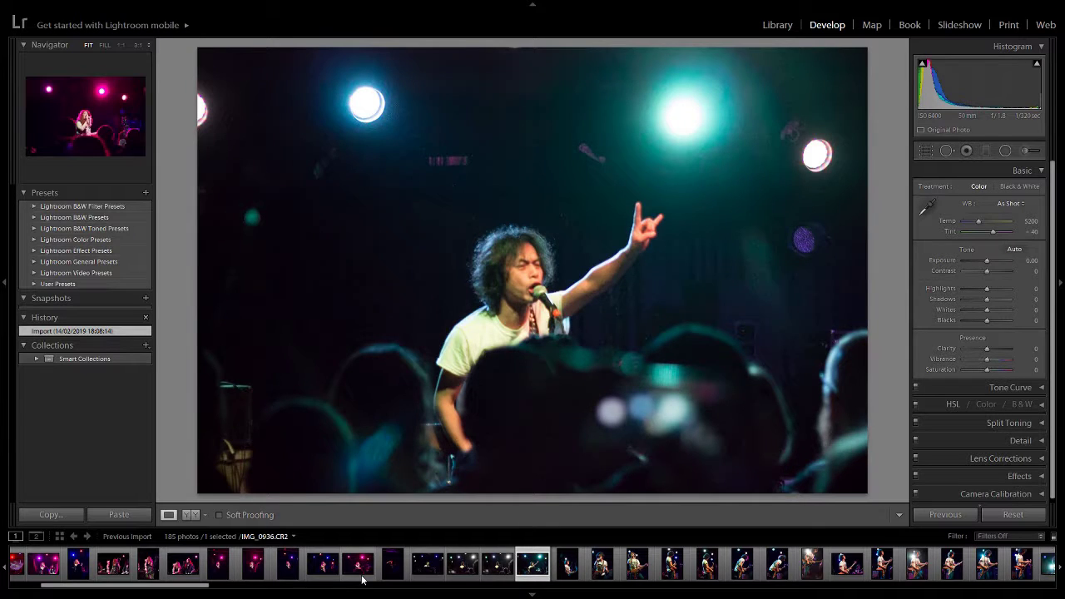
{"action": "key", "text": "Right"}
{"action": "key", "text": "Left"}
{"action": "key", "text": "Right"}
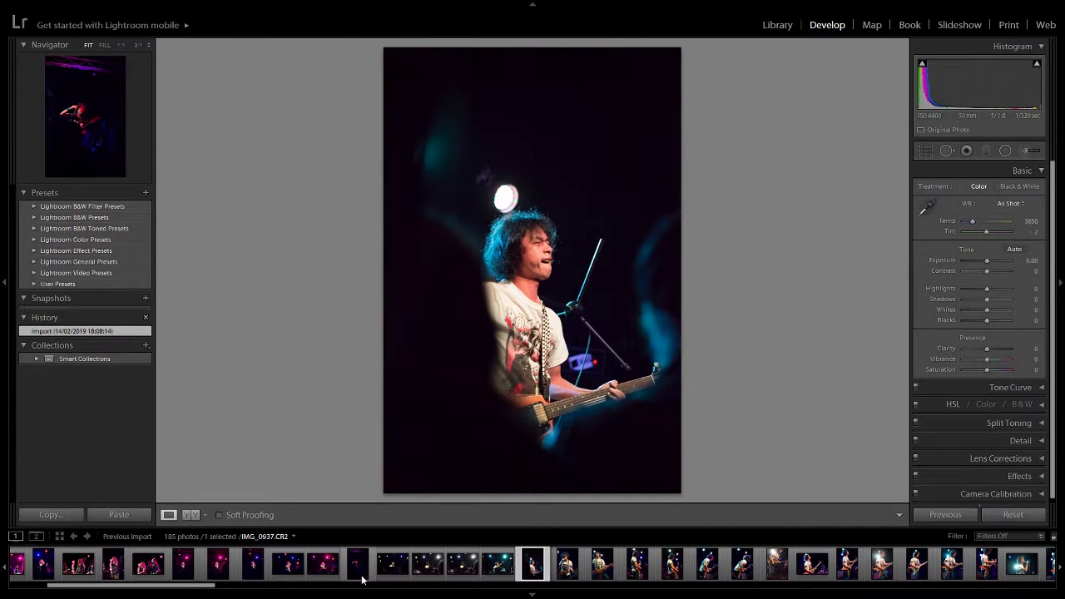
{"action": "key", "text": "Right"}
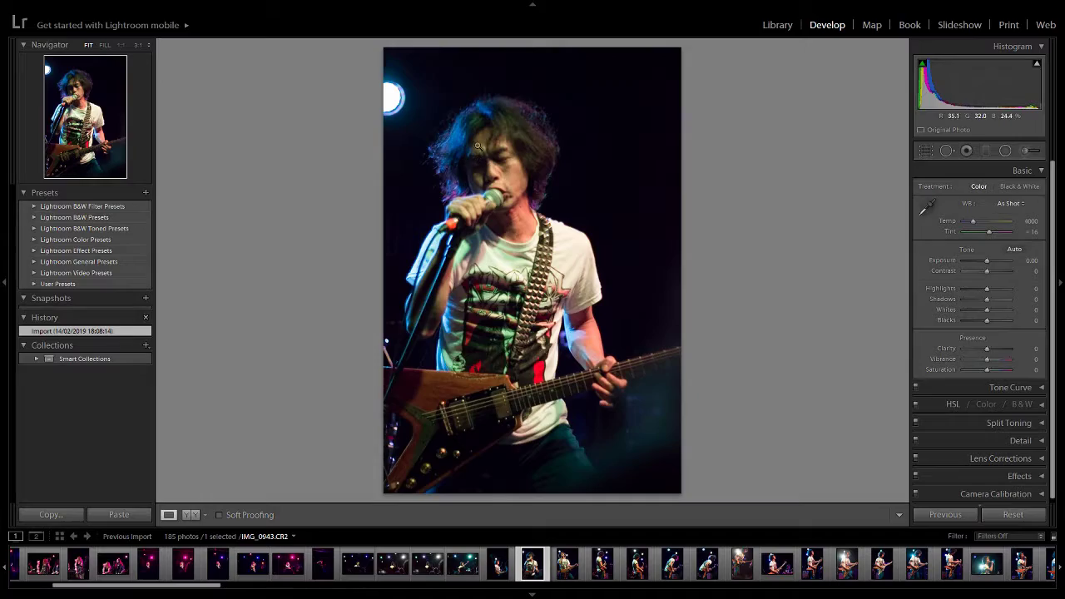
{"action": "left_click", "coordinate": [472, 190]}
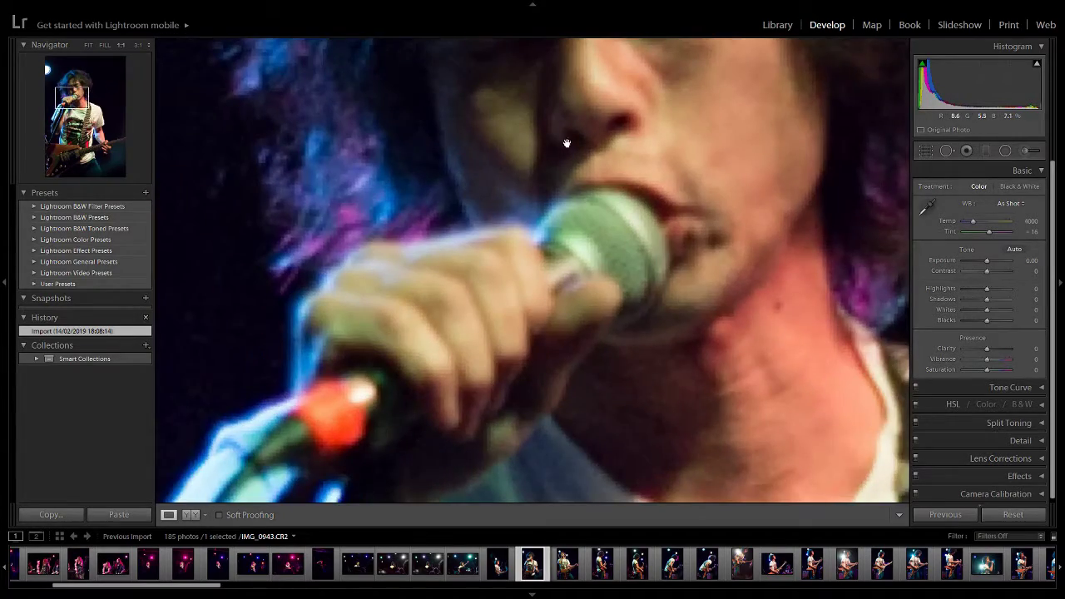
Step: Inspect the singing guitarist's eyes, hair and microphone at 1:1 in the portrait close-up, ending on the whole photo
{"action": "left_click_drag", "start_coordinate": [618, 119], "coordinate": [388, 225]}
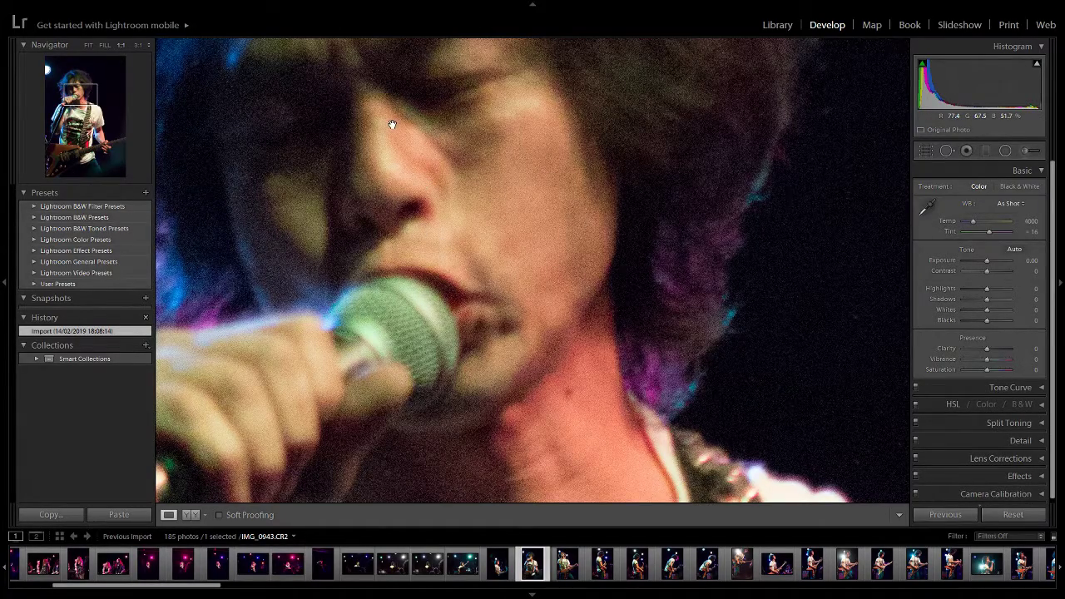
{"action": "left_click_drag", "start_coordinate": [392, 125], "coordinate": [446, 204]}
{"action": "left_click", "coordinate": [365, 206]}
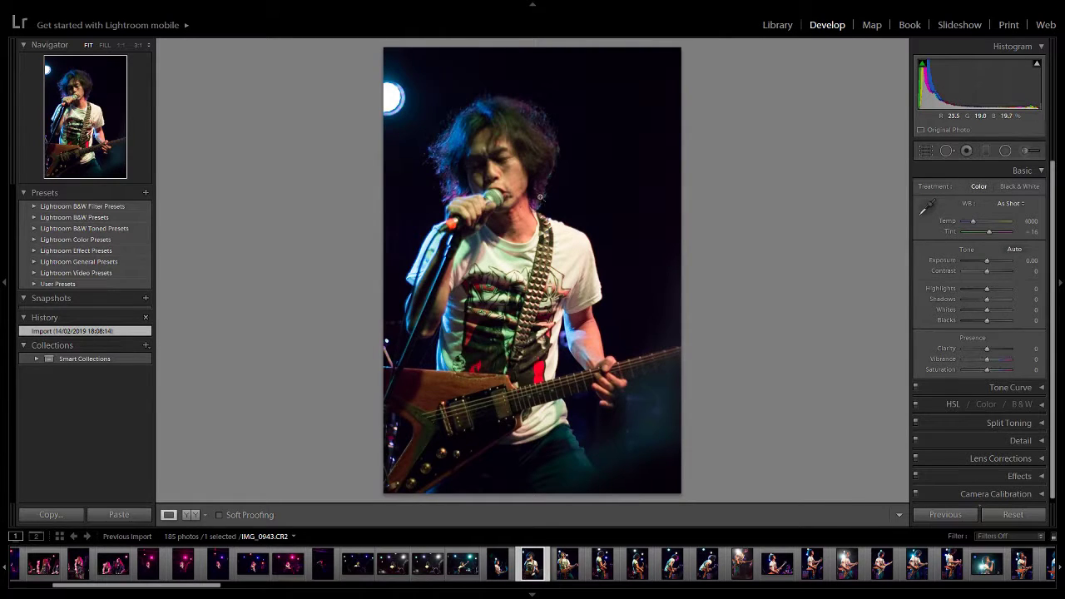
{"action": "left_click", "coordinate": [499, 148]}
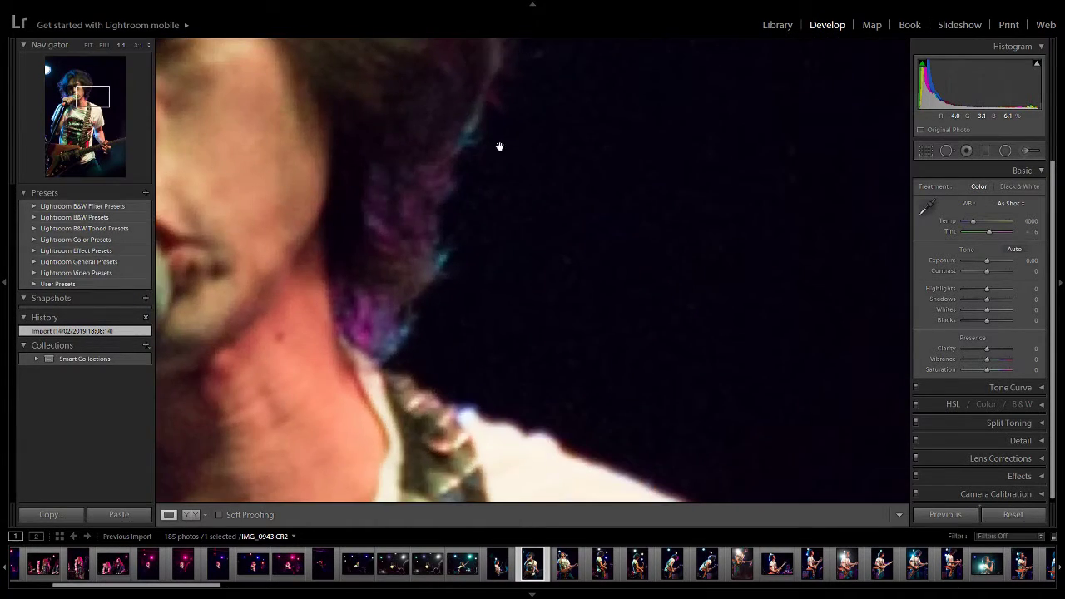
{"action": "left_click_drag", "start_coordinate": [500, 147], "coordinate": [690, 272]}
{"action": "left_click_drag", "start_coordinate": [632, 214], "coordinate": [875, 350]}
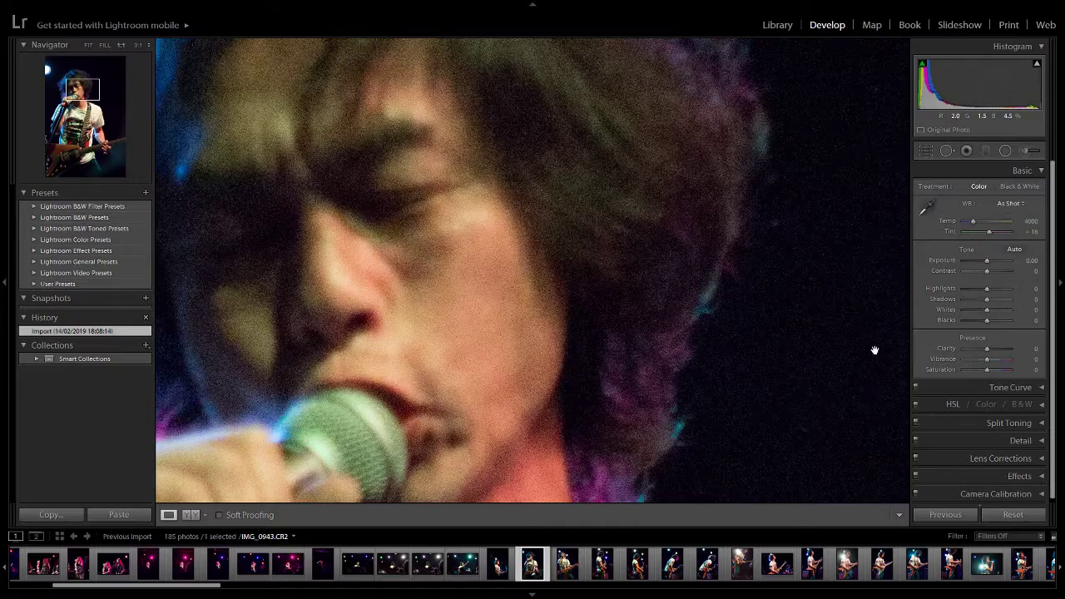
{"action": "left_click_drag", "start_coordinate": [547, 198], "coordinate": [621, 221]}
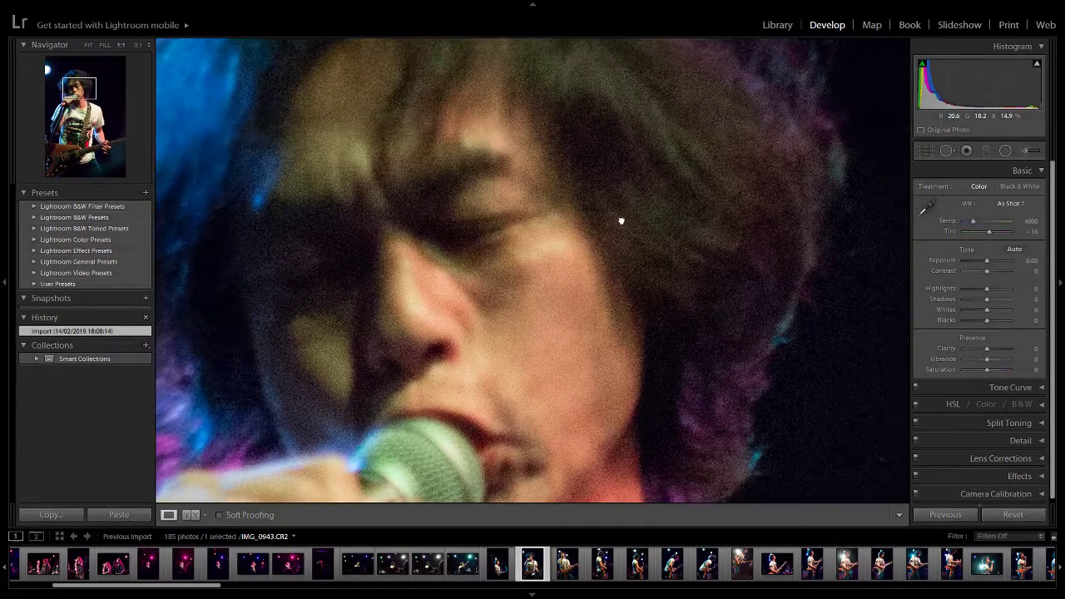
{"action": "left_click", "coordinate": [600, 291]}
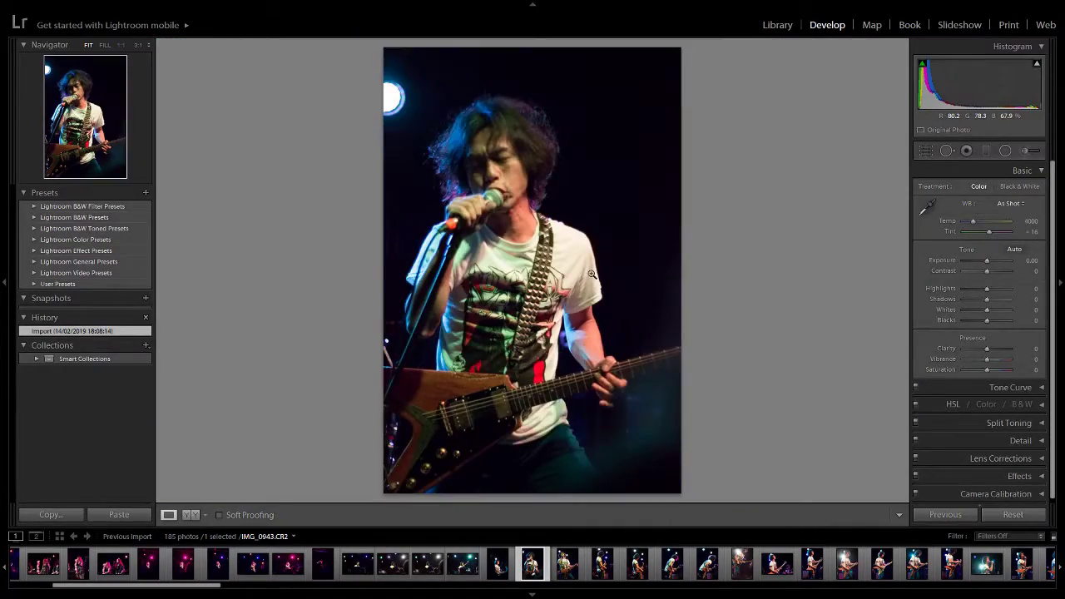
Step: Compare the portrait close-up of the guitarist singing with the following shot where he sings with his head tilted back
{"action": "key", "text": "Right"}
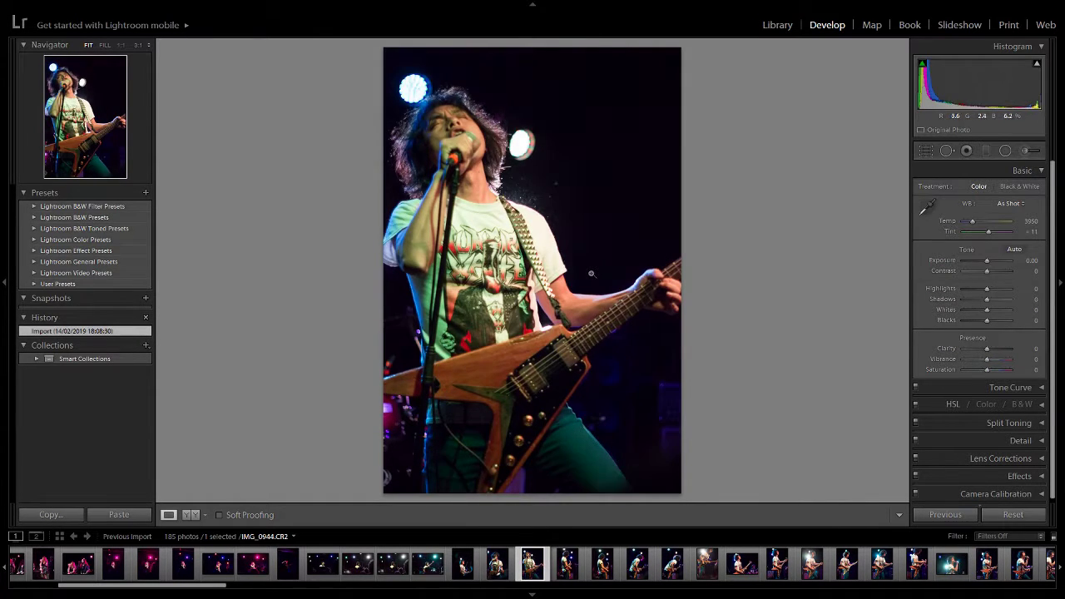
{"action": "key", "text": "Left"}
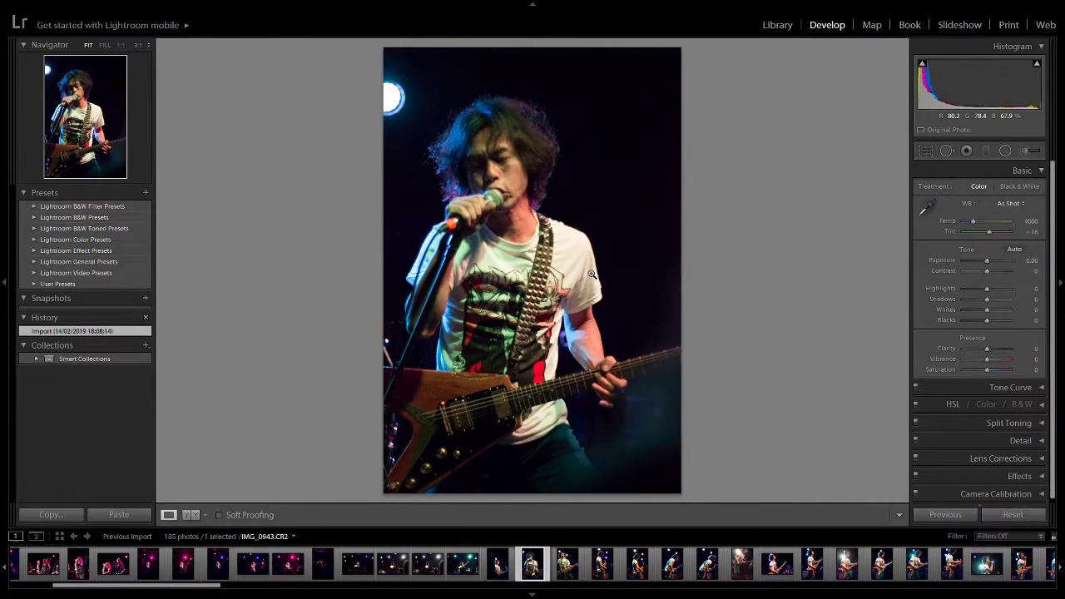
{"action": "key", "text": "Right"}
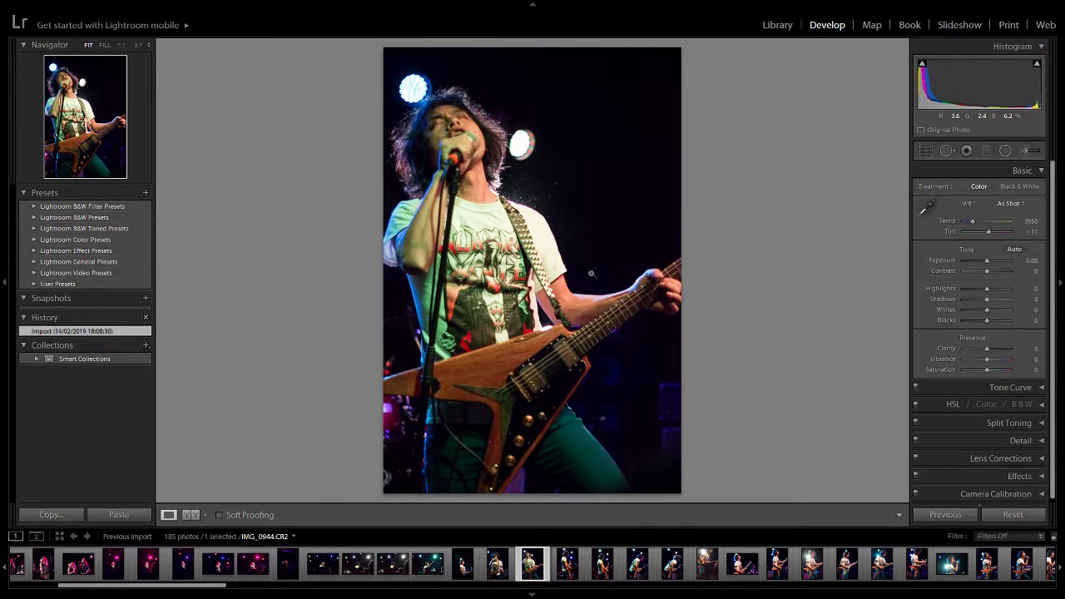
Step: Compare the side-on guitarist shots in front of the MAPEX drum kit, returning to the first one, IMG_0945
{"action": "key", "text": "Right"}
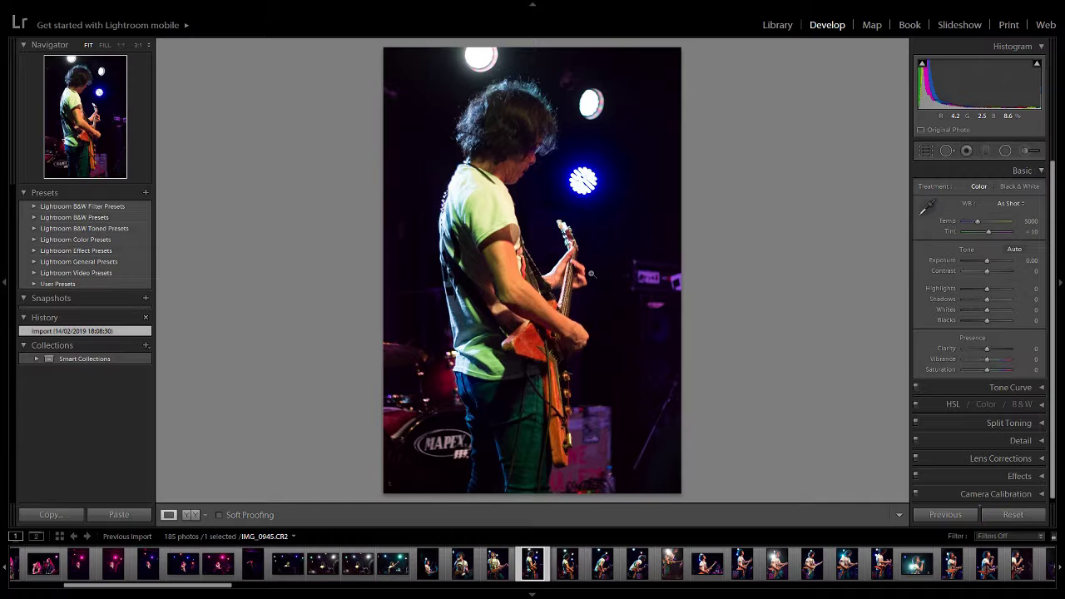
{"action": "key", "text": "Right"}
{"action": "key", "text": "Right"}
{"action": "key", "text": "Right"}
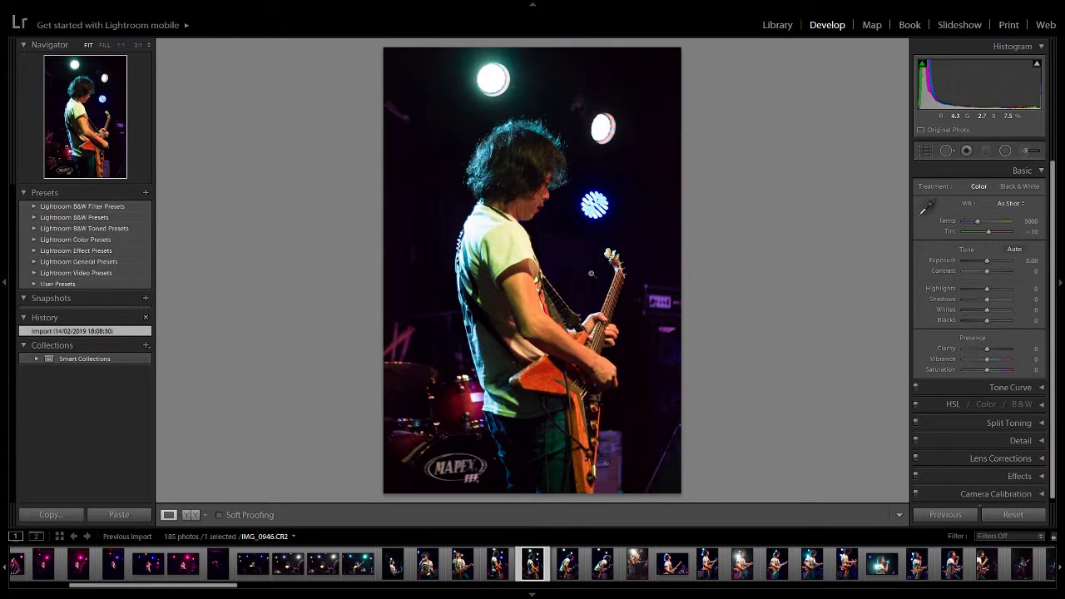
{"action": "key", "text": "Right"}
{"action": "key", "text": "Left"}
{"action": "key", "text": "Left"}
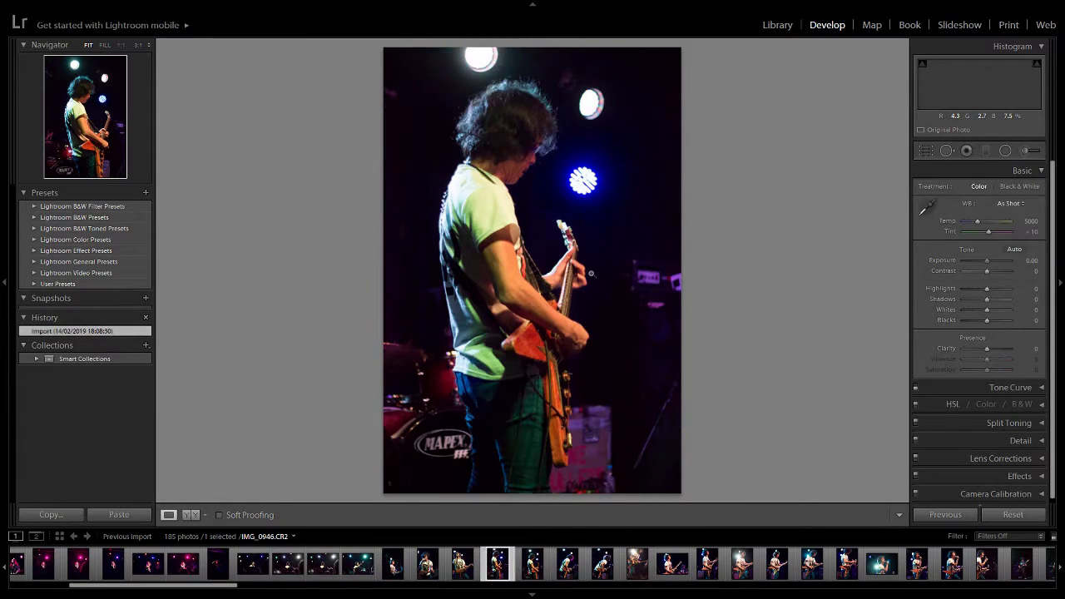
{"action": "key", "text": "Left"}
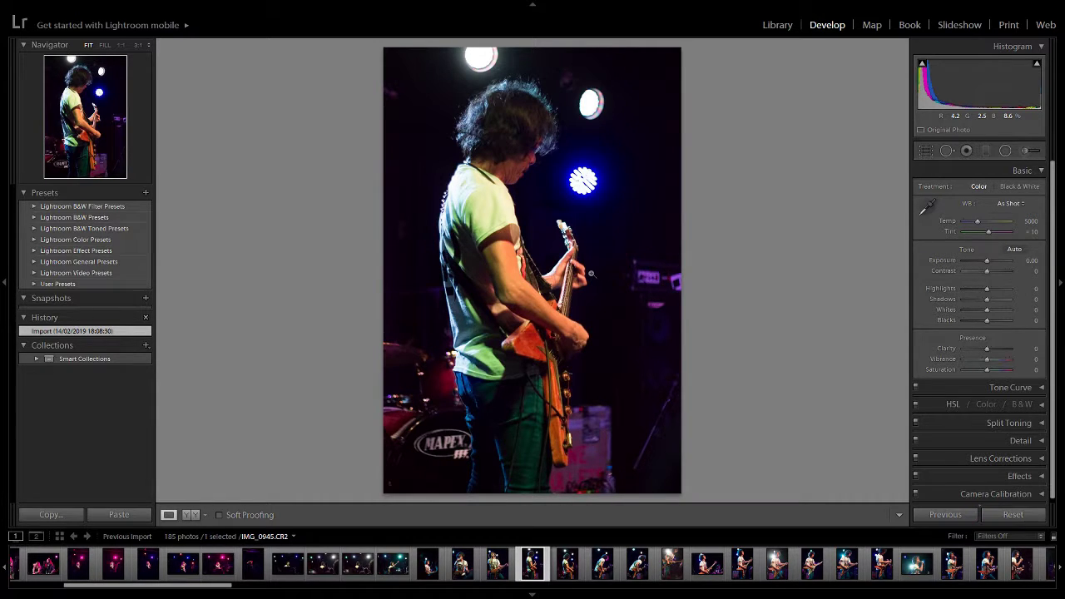
Step: Go back and forth between the head-back singing shot and the side-on guitarist shots, ending on IMG_0947 with pink-lit hair
{"action": "key", "text": "Right"}
{"action": "key", "text": "Right"}
{"action": "key", "text": "Left"}
{"action": "key", "text": "Left"}
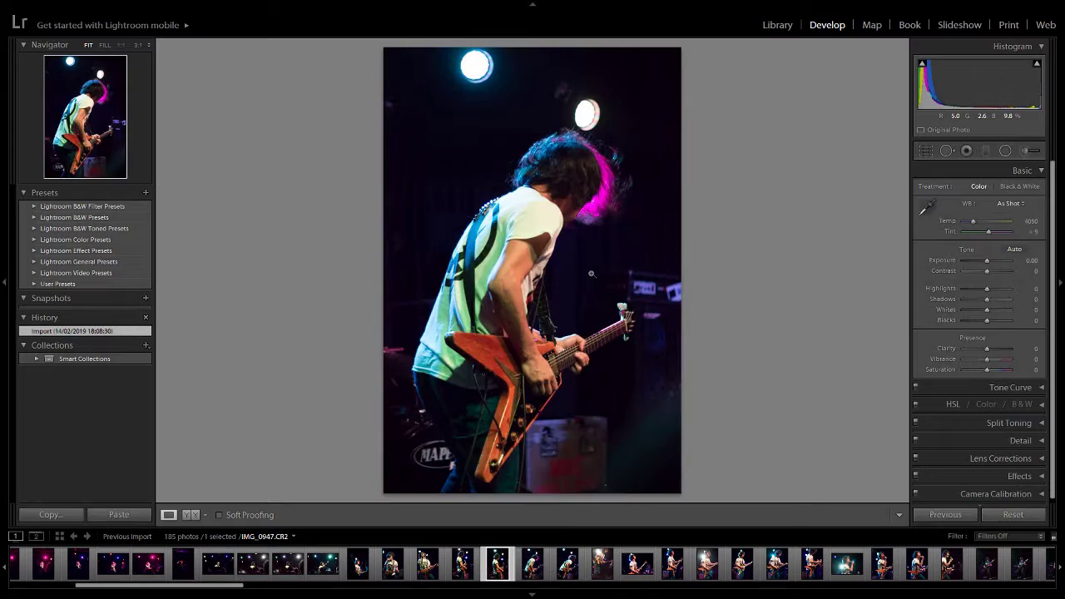
{"action": "key", "text": "Left"}
{"action": "key", "text": "Left"}
{"action": "key", "text": "Left"}
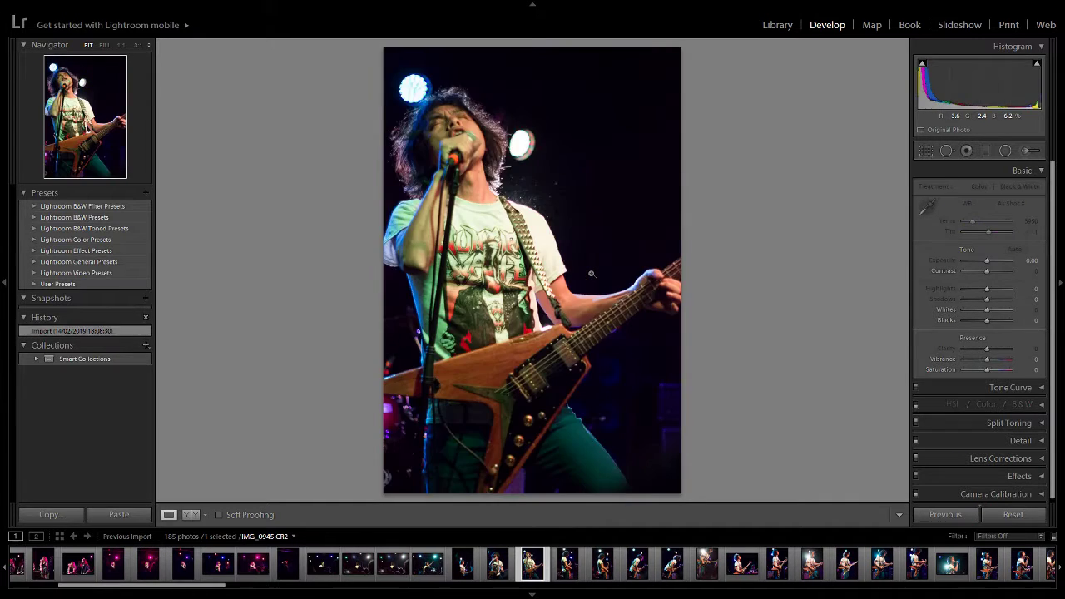
{"action": "key", "text": "Right"}
{"action": "key", "text": "Right"}
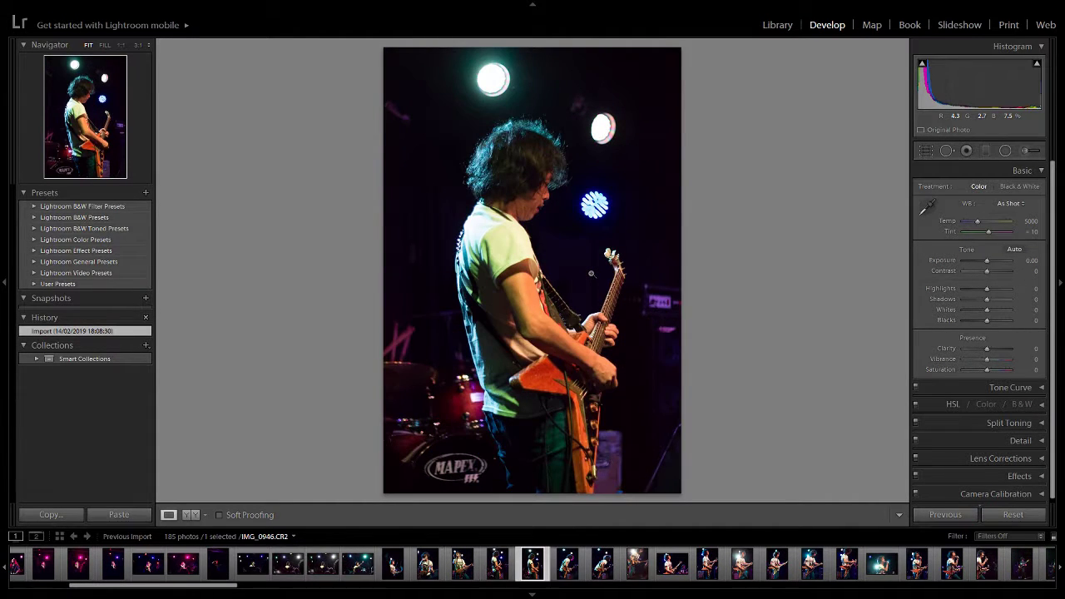
{"action": "key", "text": "Right"}
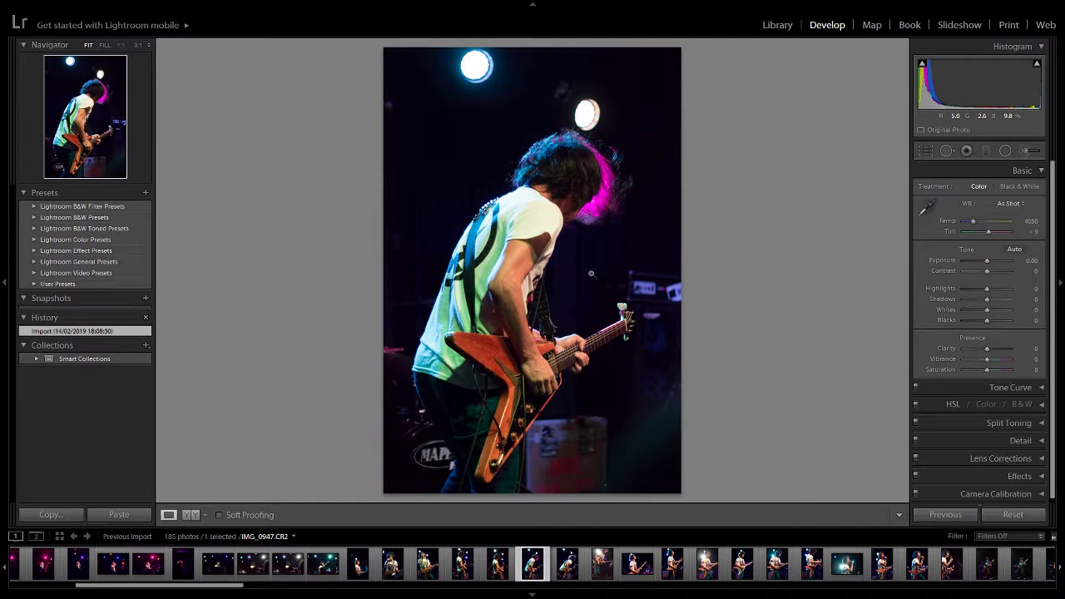
Step: Compare the backlit guitarist shot with lens flare, IMG_0949, with the neighbouring leaning shot and the landscape with the bassist behind
{"action": "key", "text": "Right"}
{"action": "key", "text": "Right"}
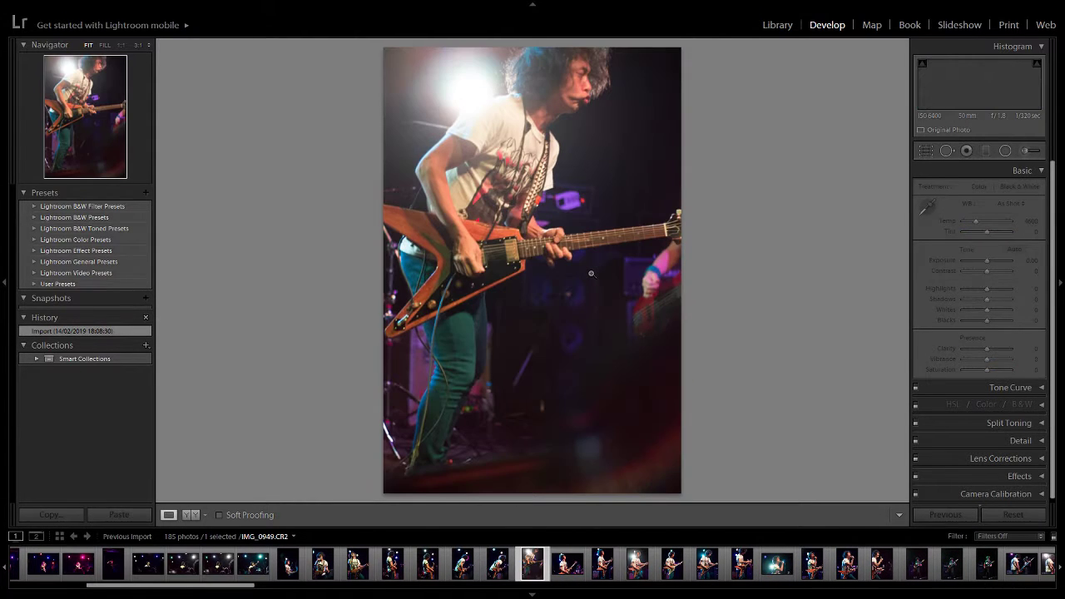
{"action": "key", "text": "Right"}
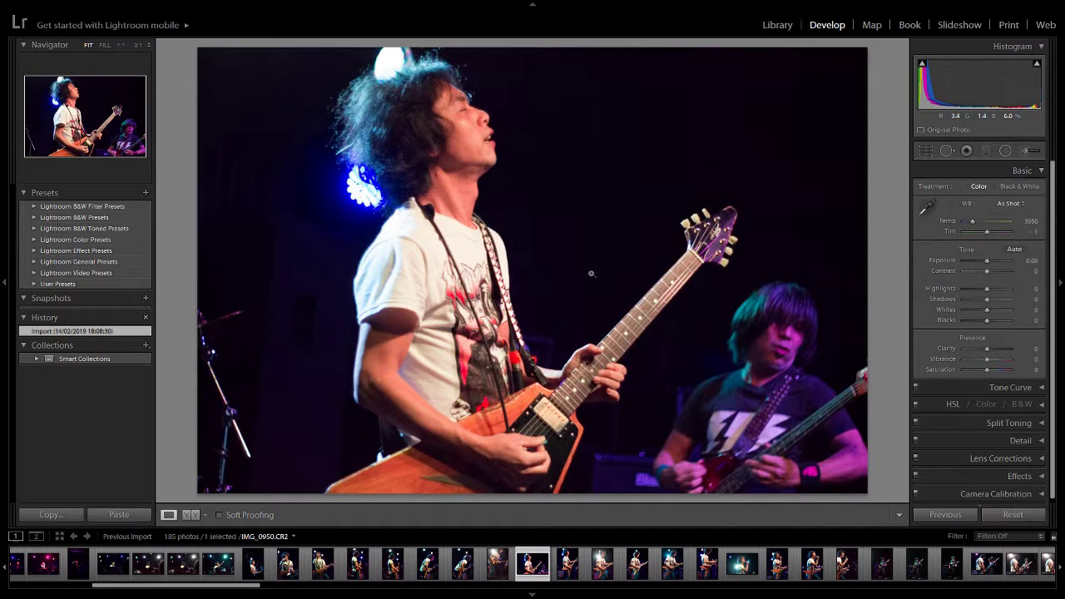
{"action": "key", "text": "Left"}
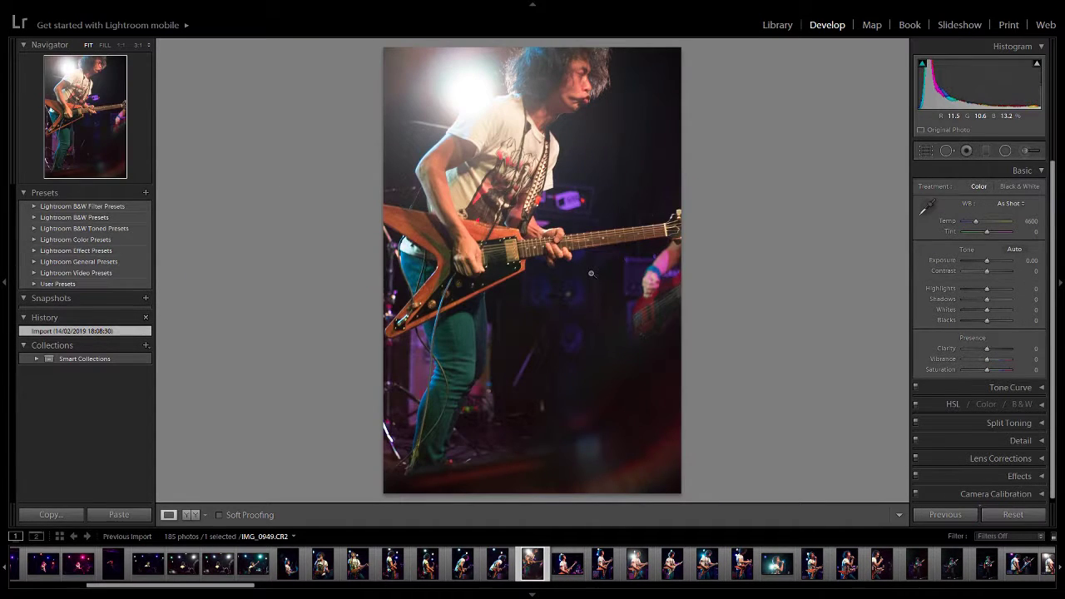
{"action": "key", "text": "Left"}
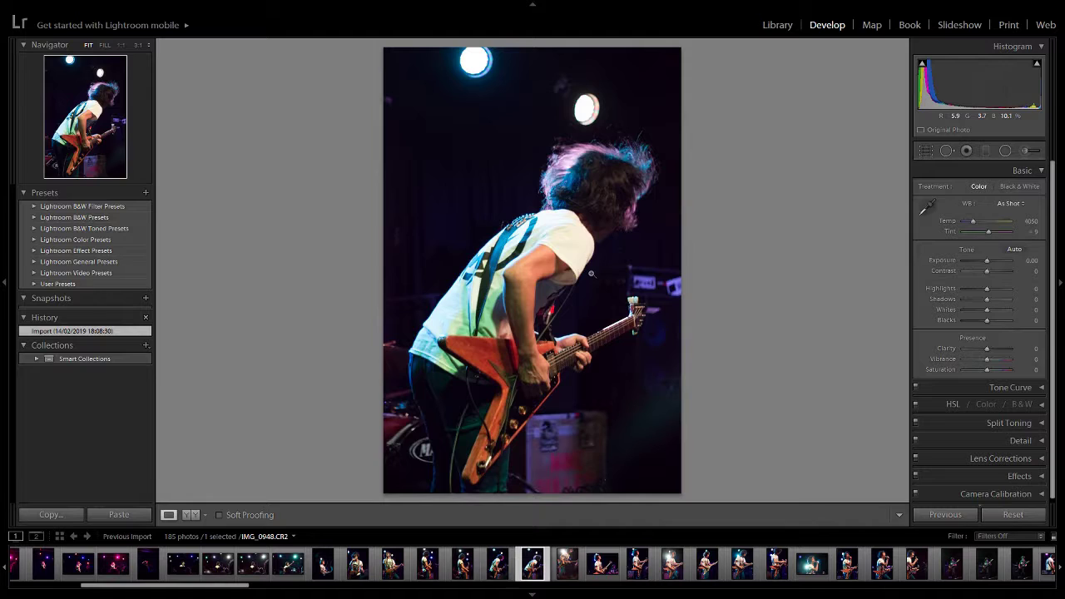
{"action": "key", "text": "Right"}
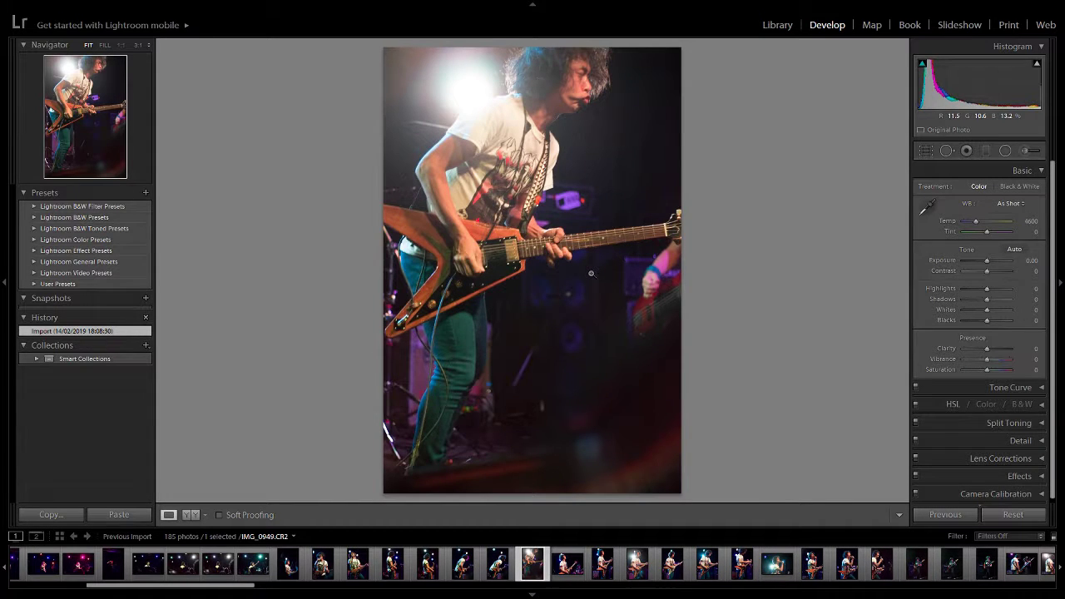
{"action": "key", "text": "Right"}
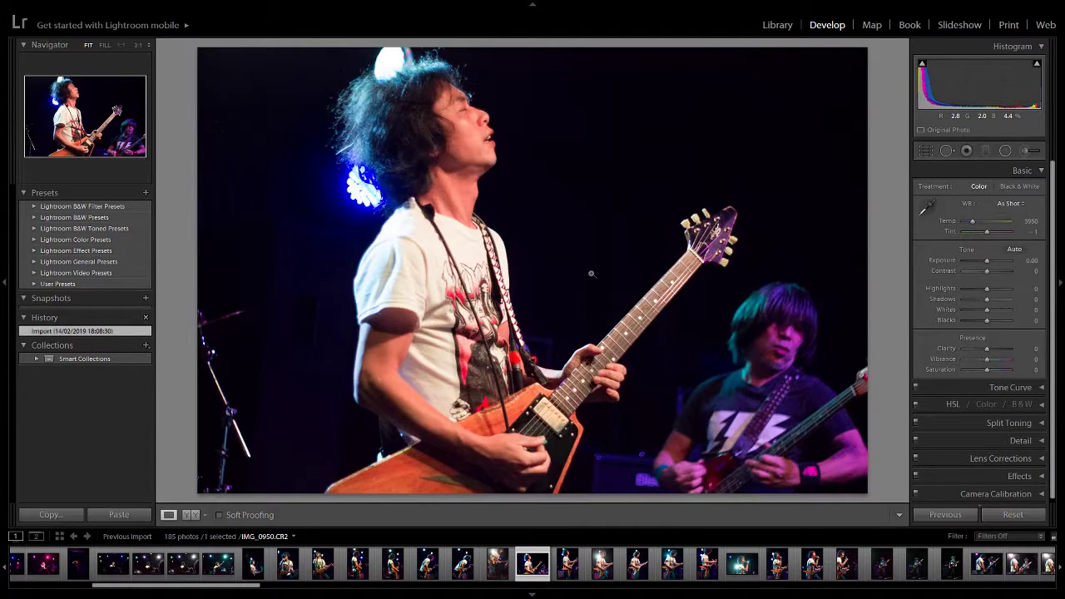
Step: Review the portrait shots of the guitarist playing without the microphone, from IMG_0951 through IMG_0954
{"action": "key", "text": "Right"}
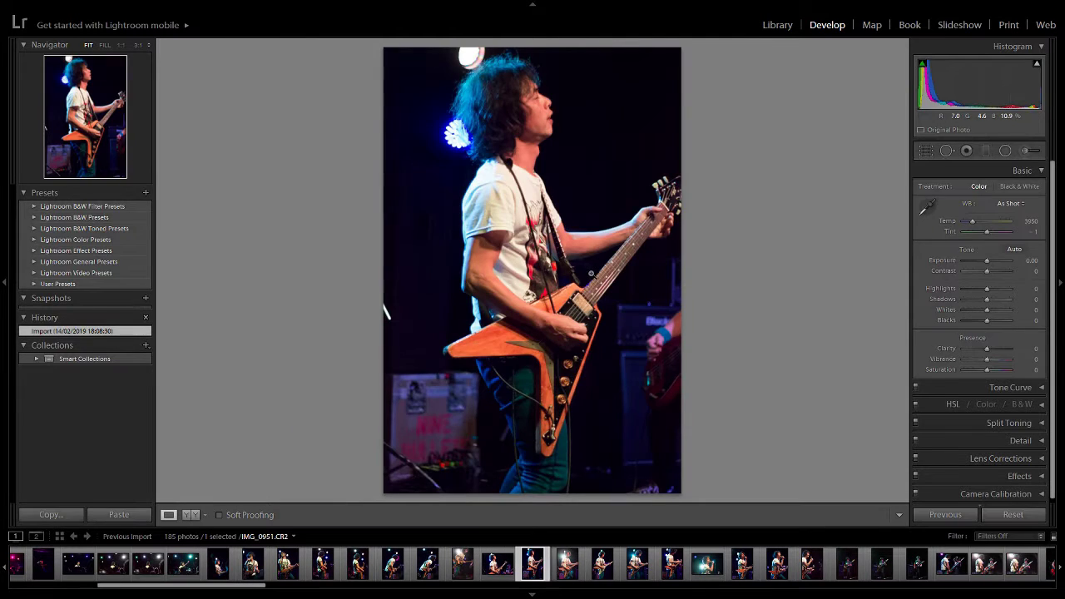
{"action": "key", "text": "Right"}
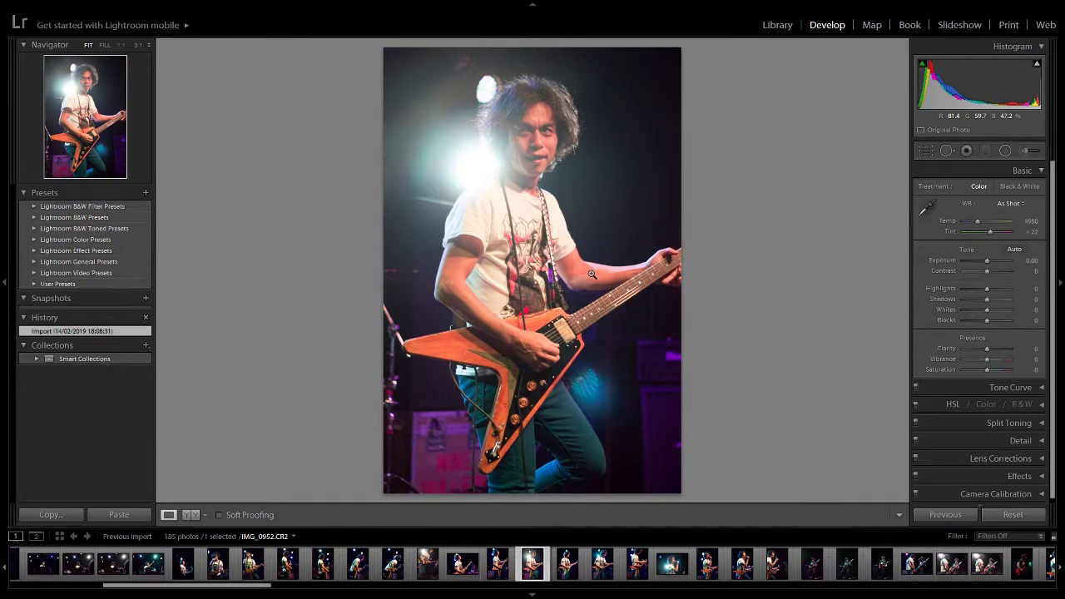
{"action": "key", "text": "Right"}
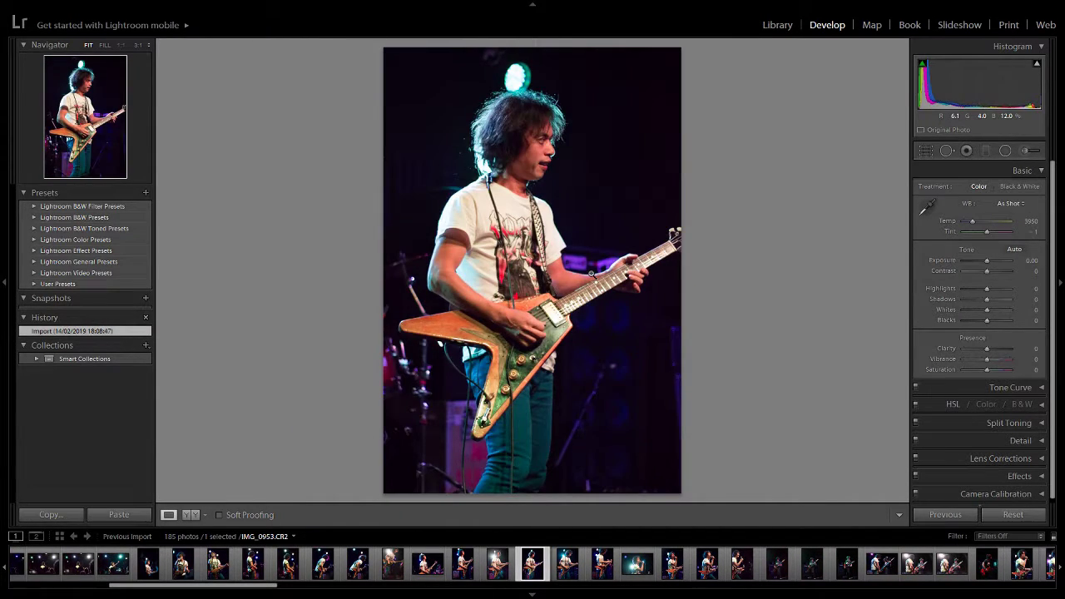
{"action": "key", "text": "Right"}
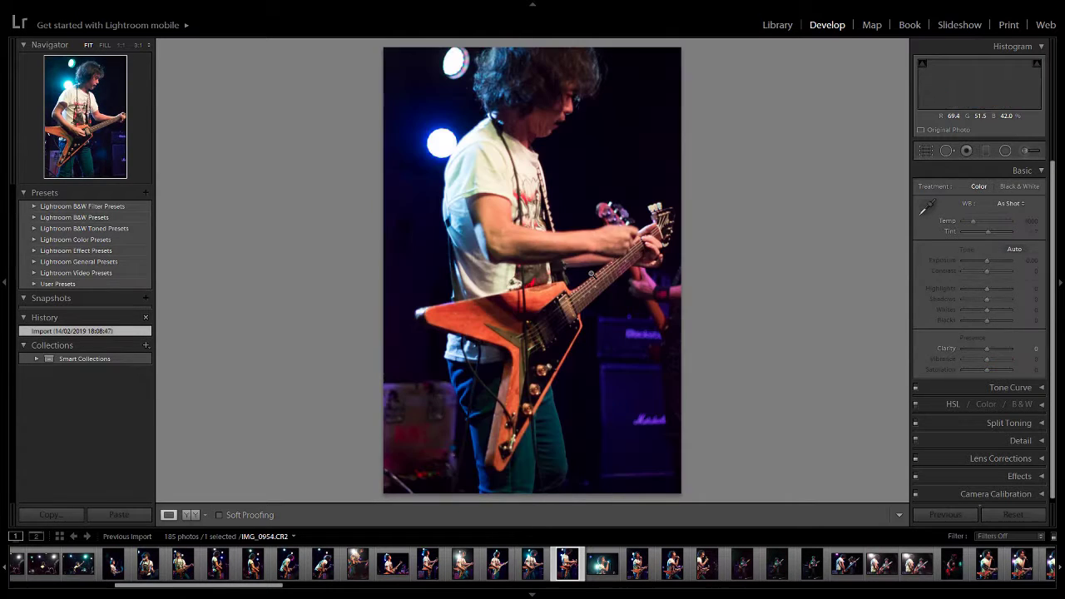
Step: Review the shots of the guitarist with the handheld microphone, from the flared landscape IMG_0955 through IMG_0959, rechecking the last two
{"action": "key", "text": "Right"}
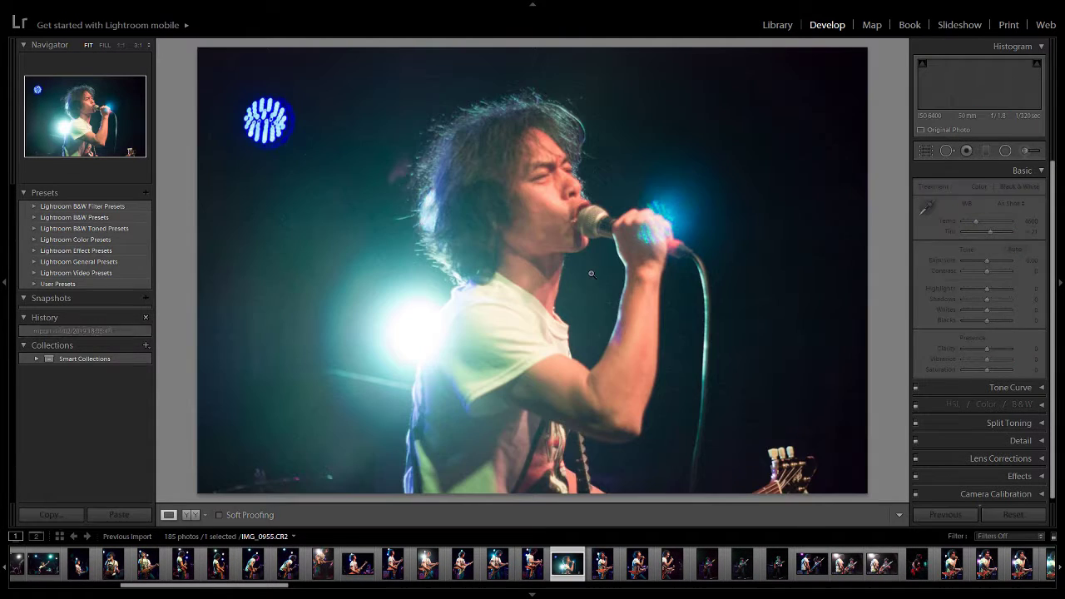
{"action": "key", "text": "Right"}
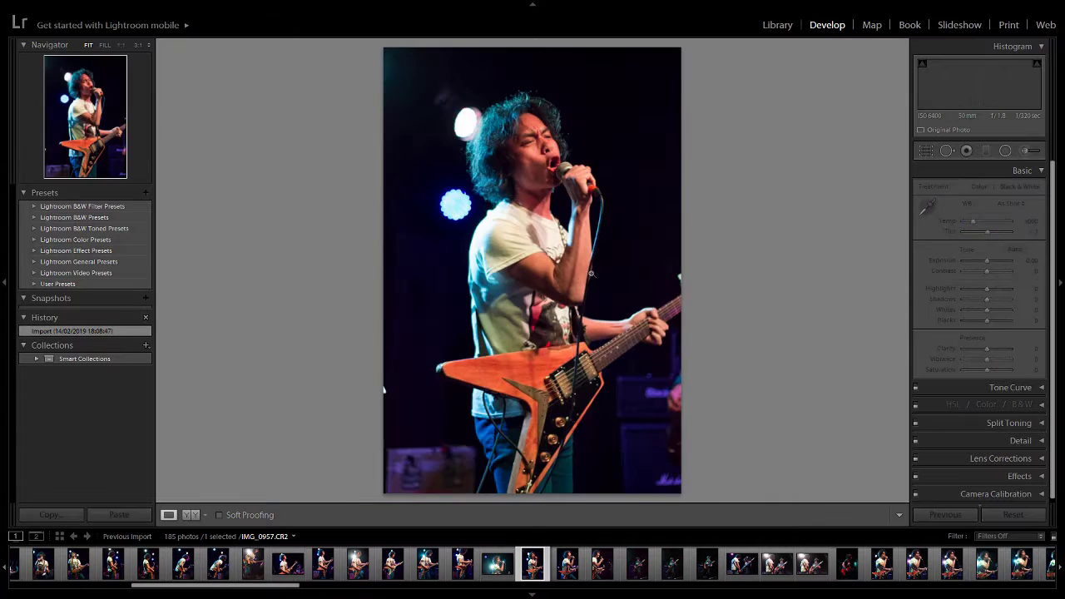
{"action": "key", "text": "Right"}
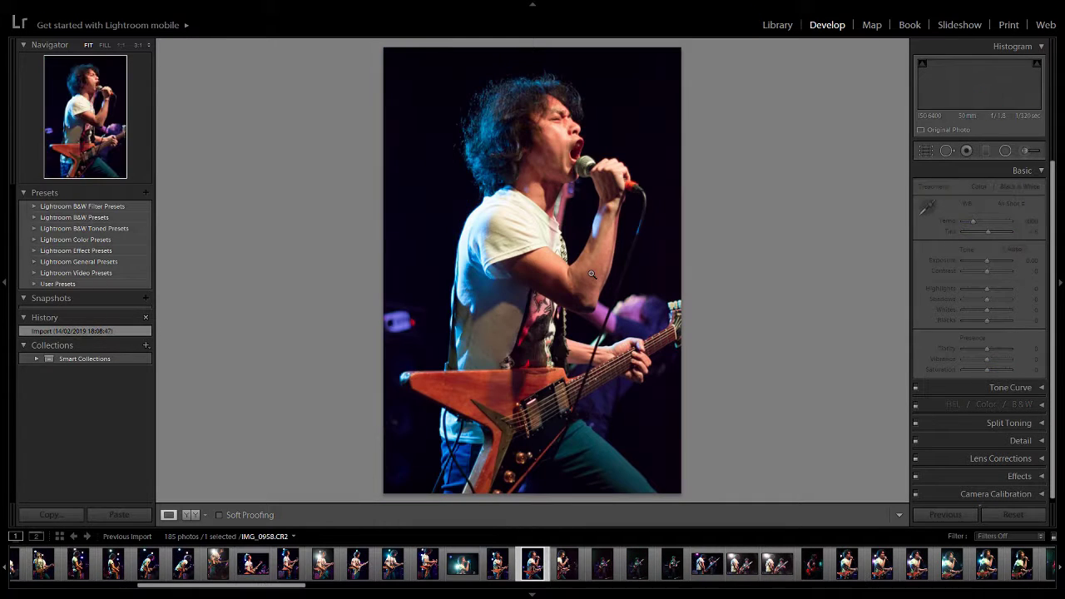
{"action": "key", "text": "Right"}
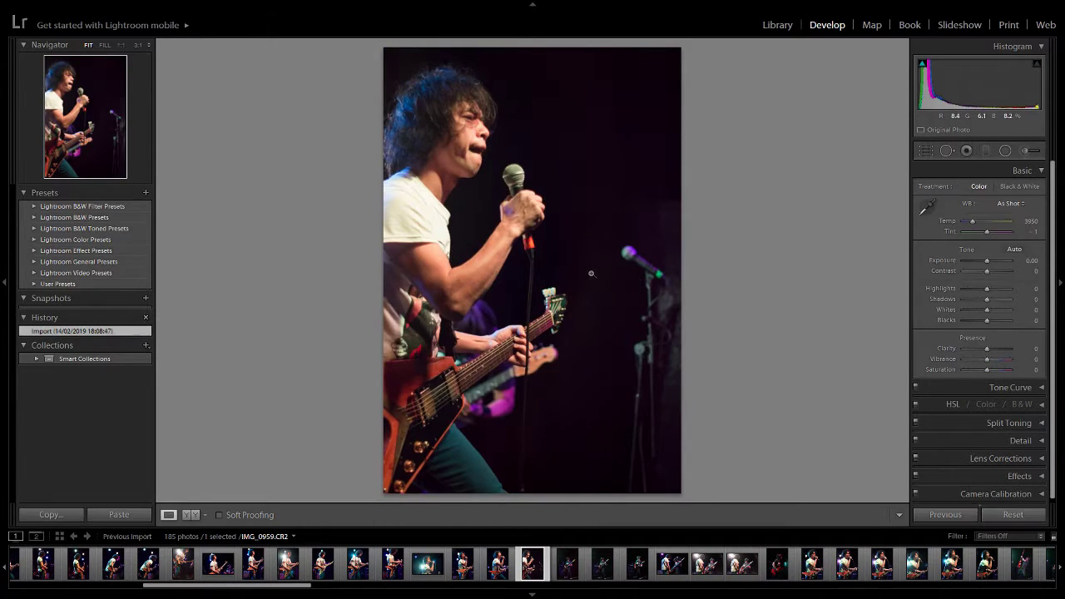
{"action": "key", "text": "Left"}
{"action": "key", "text": "Right"}
Step: Go through the dark full-length bassist photos to IMG_0963, the landscape shot of the guitarist and bassist together
{"action": "key", "text": "Right"}
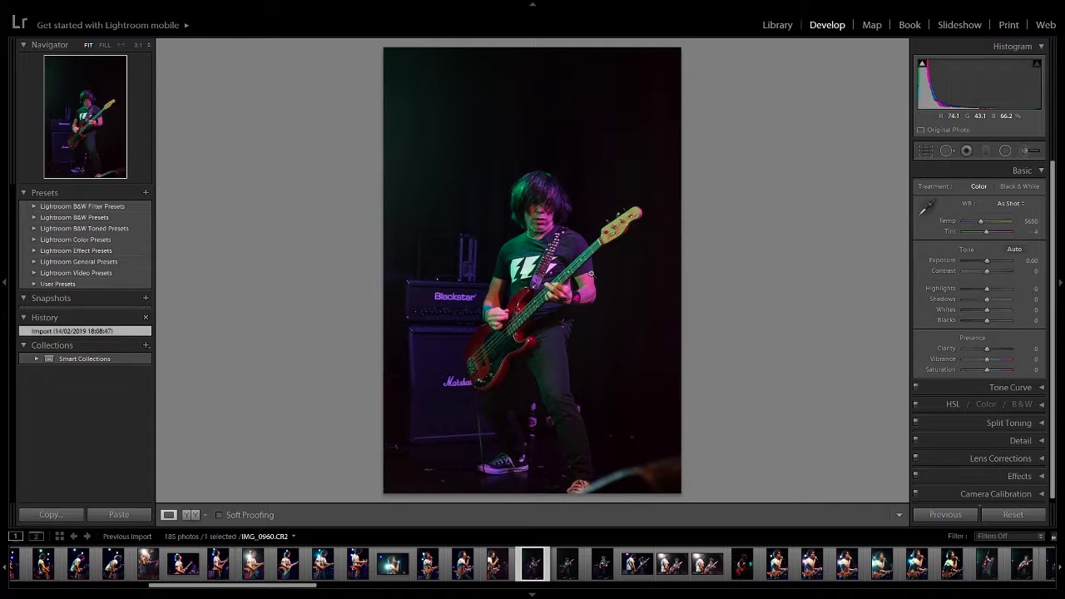
{"action": "key", "text": "Right"}
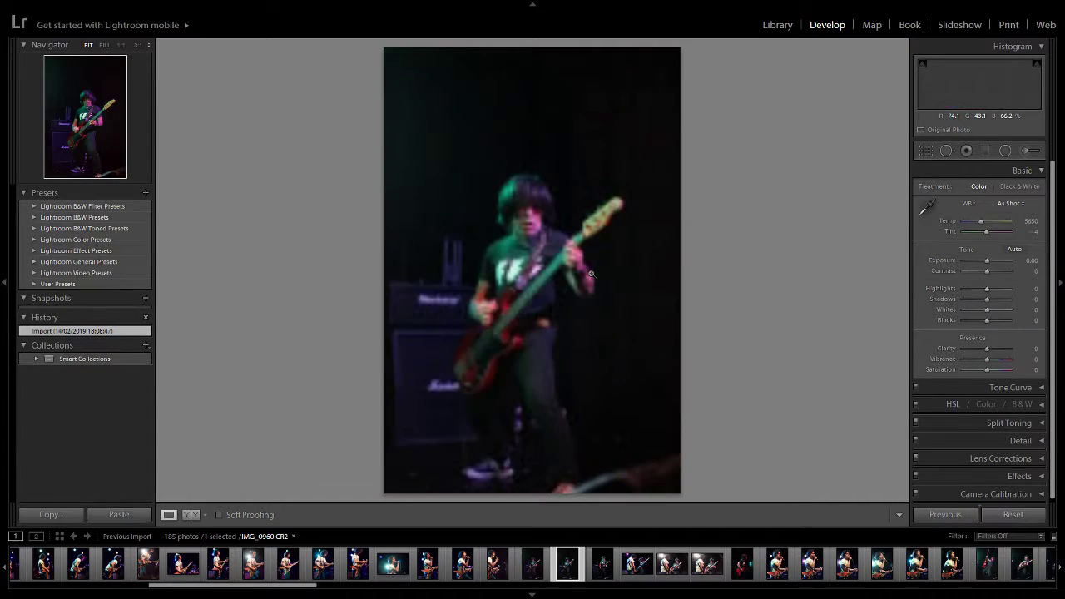
{"action": "key", "text": "Right"}
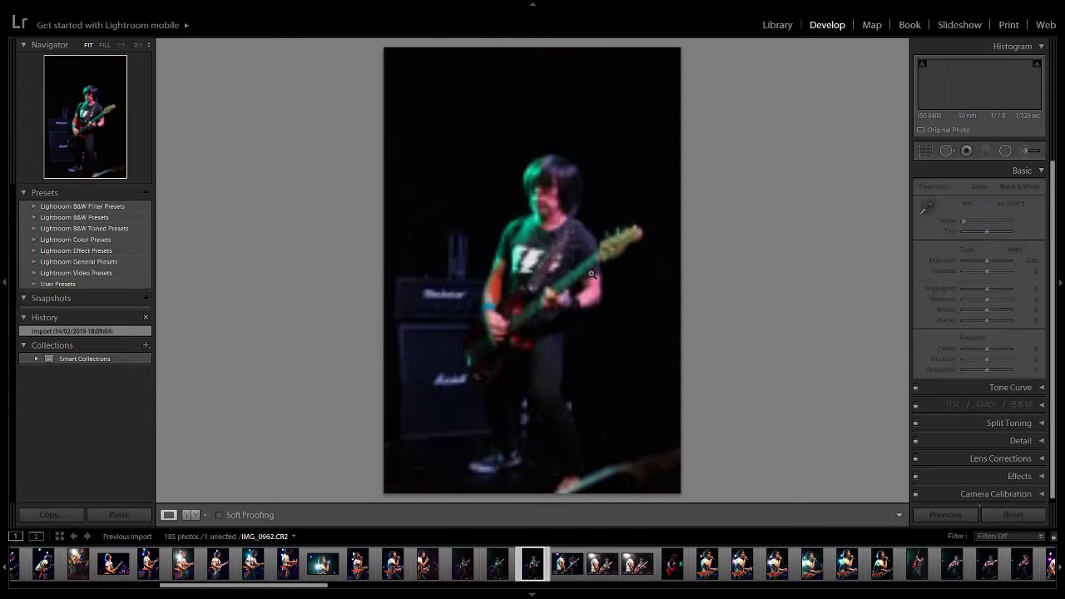
{"action": "key", "text": "Right"}
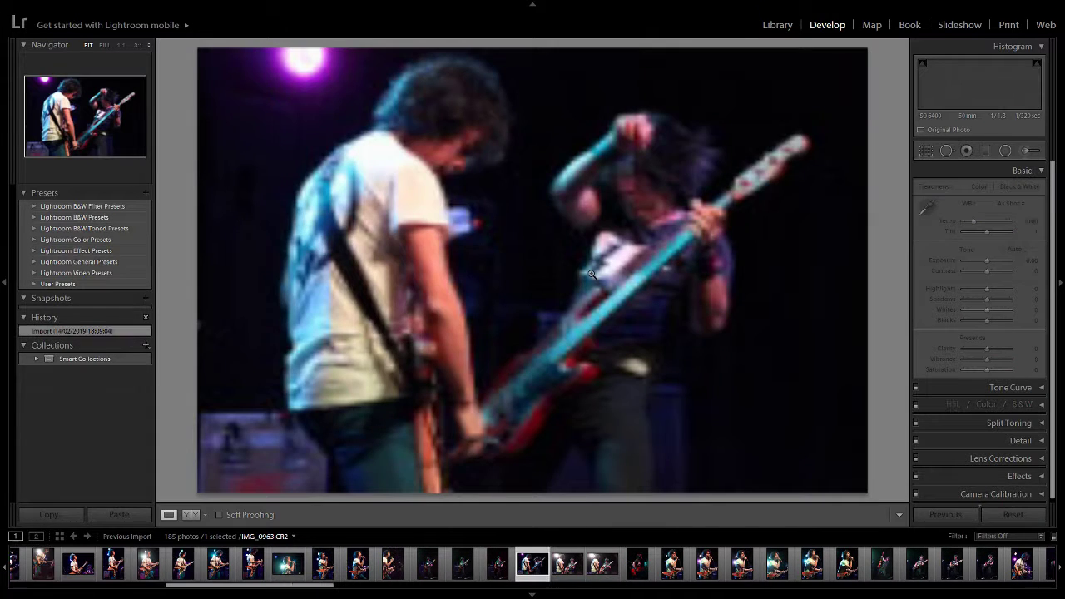
Step: Compare the dark full-length bassist portraits IMG_0960, IMG_0961 and IMG_0962 by going back and forth between them
{"action": "key", "text": "Left"}
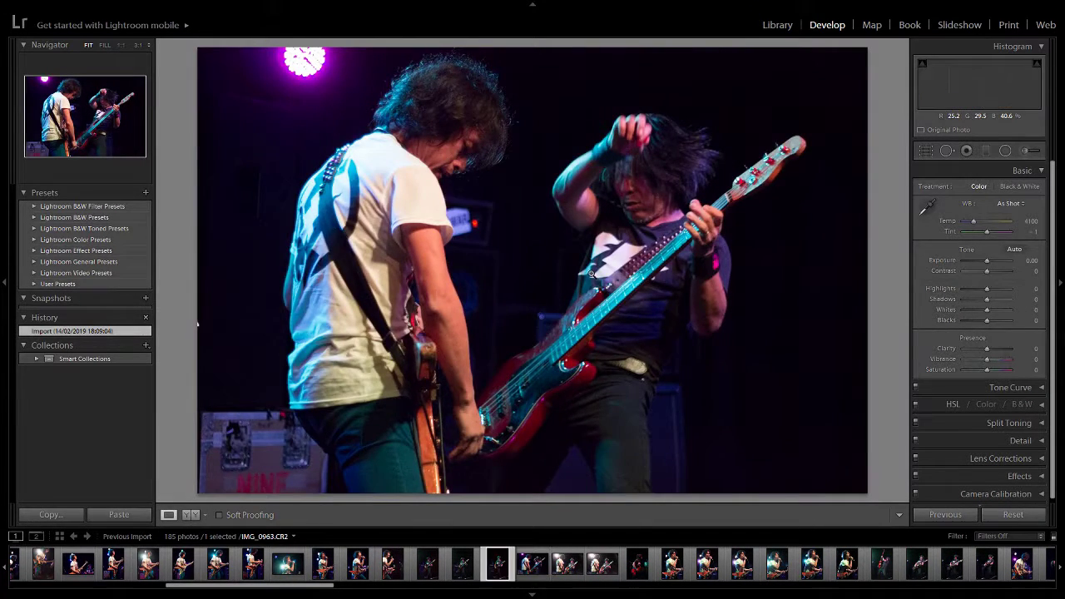
{"action": "key", "text": "Left"}
{"action": "key", "text": "Left"}
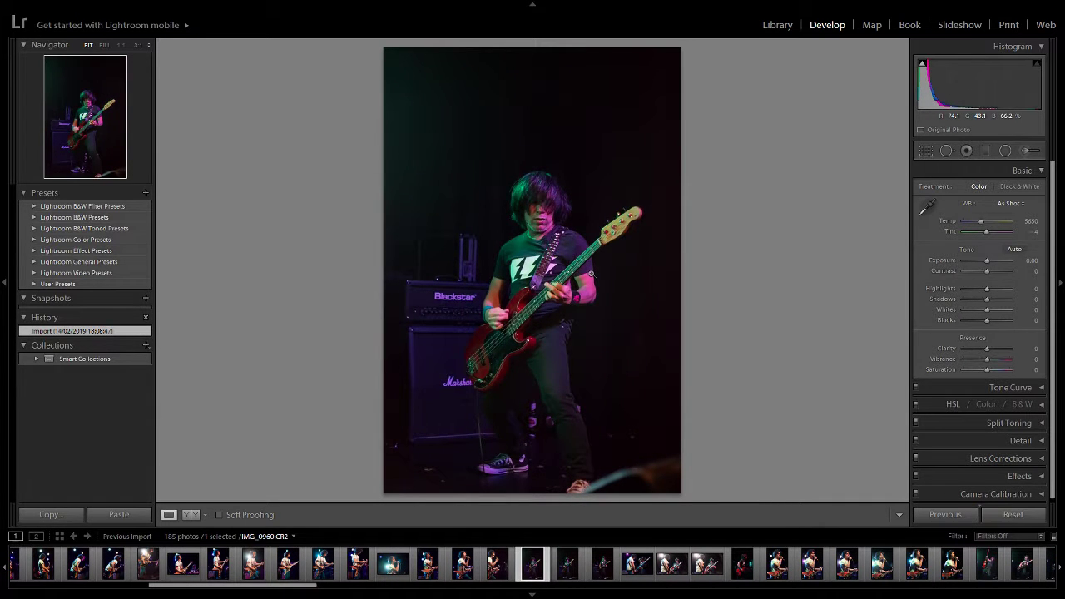
{"action": "key", "text": "Right"}
{"action": "key", "text": "Right"}
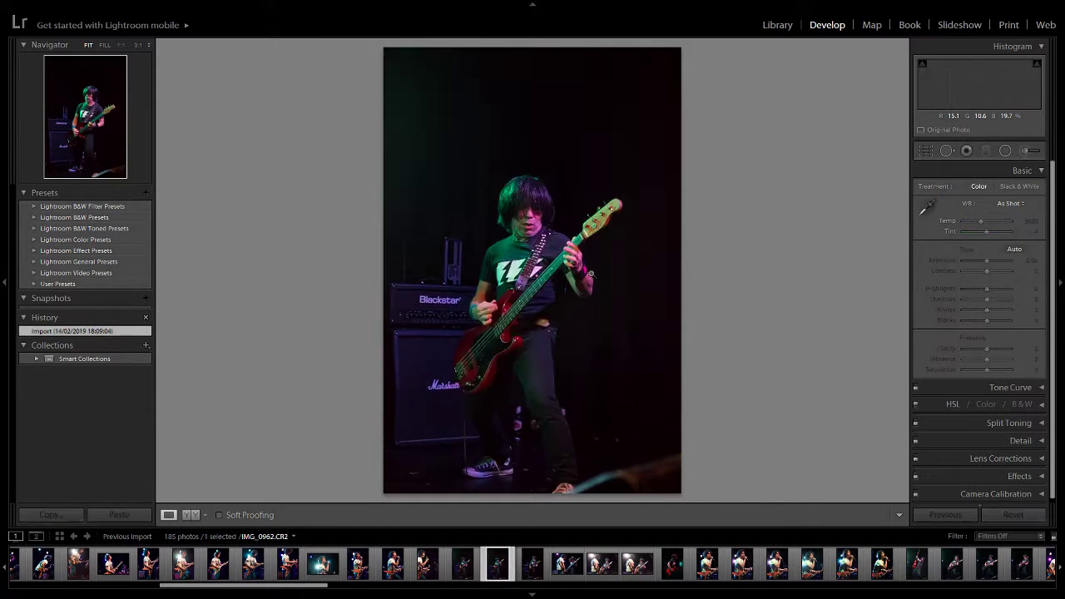
{"action": "key", "text": "Left"}
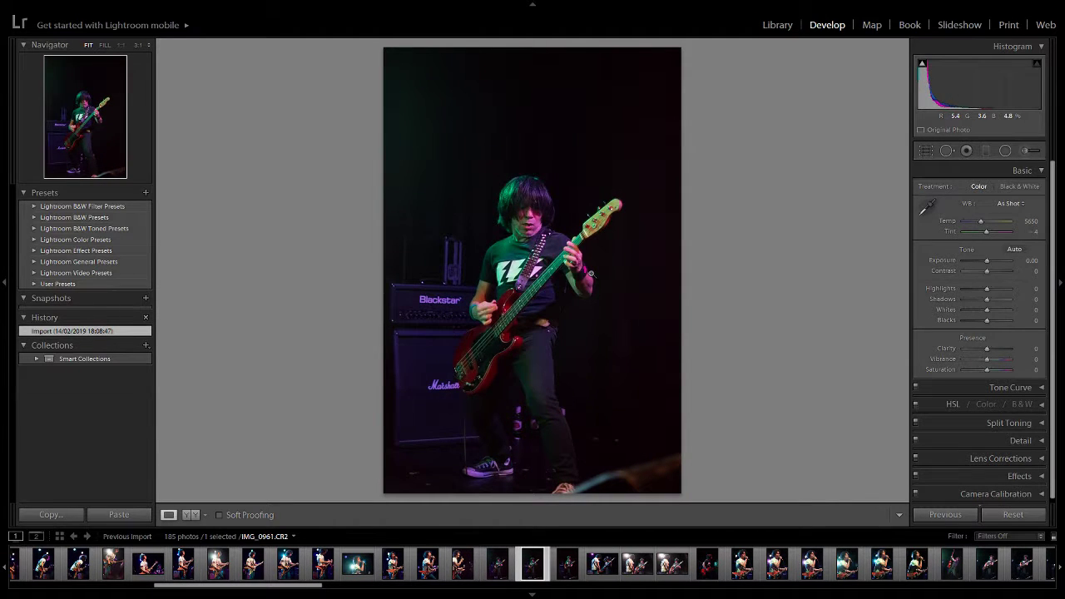
{"action": "key", "text": "Right"}
{"action": "key", "text": "Left"}
{"action": "key", "text": "Right"}
Step: Review the landscape shots of the guitarist and bassist together, IMG_0963 through IMG_0965, and the side-on bassist portrait IMG_0966
{"action": "key", "text": "Right"}
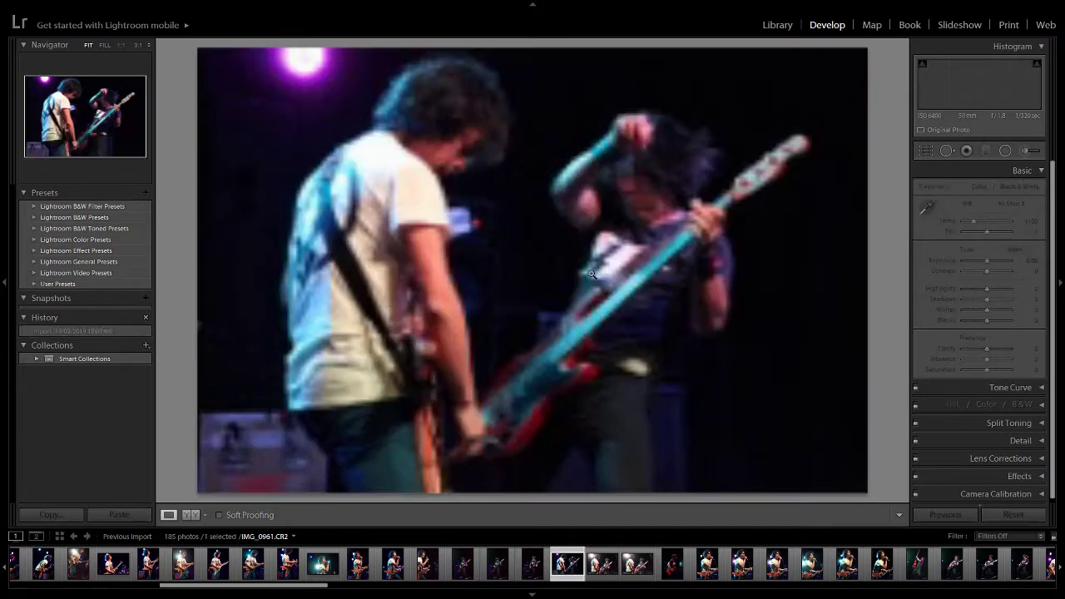
{"action": "key", "text": "Right"}
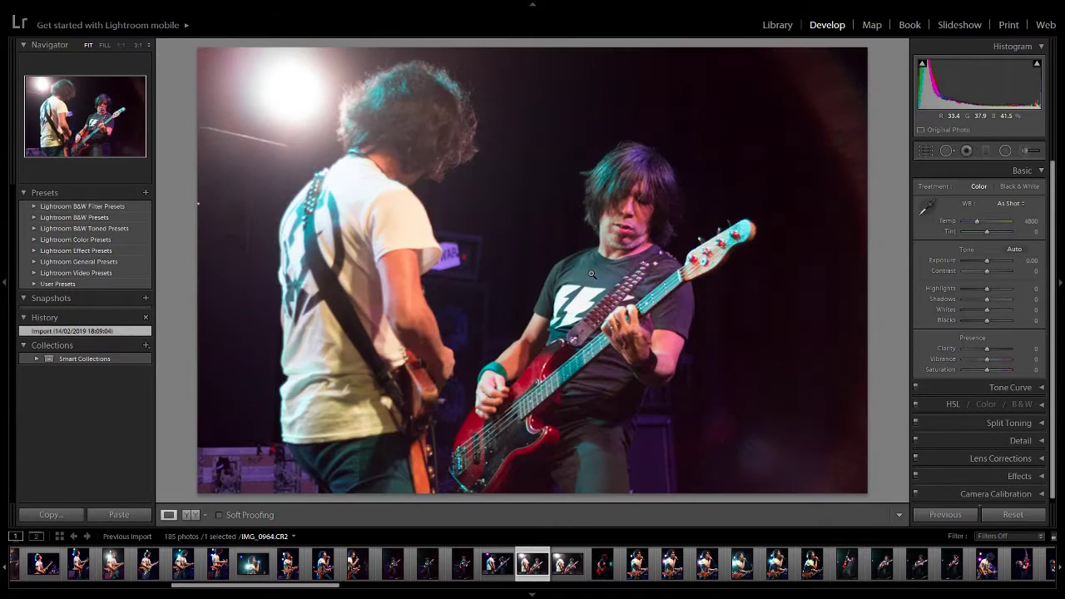
{"action": "key", "text": "Right"}
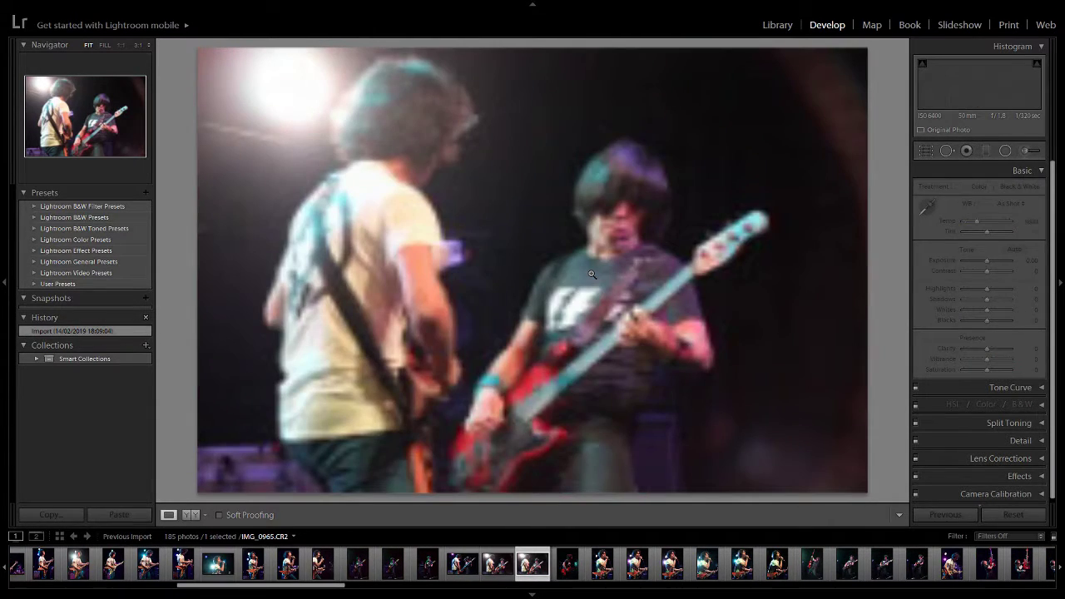
{"action": "key", "text": "Right"}
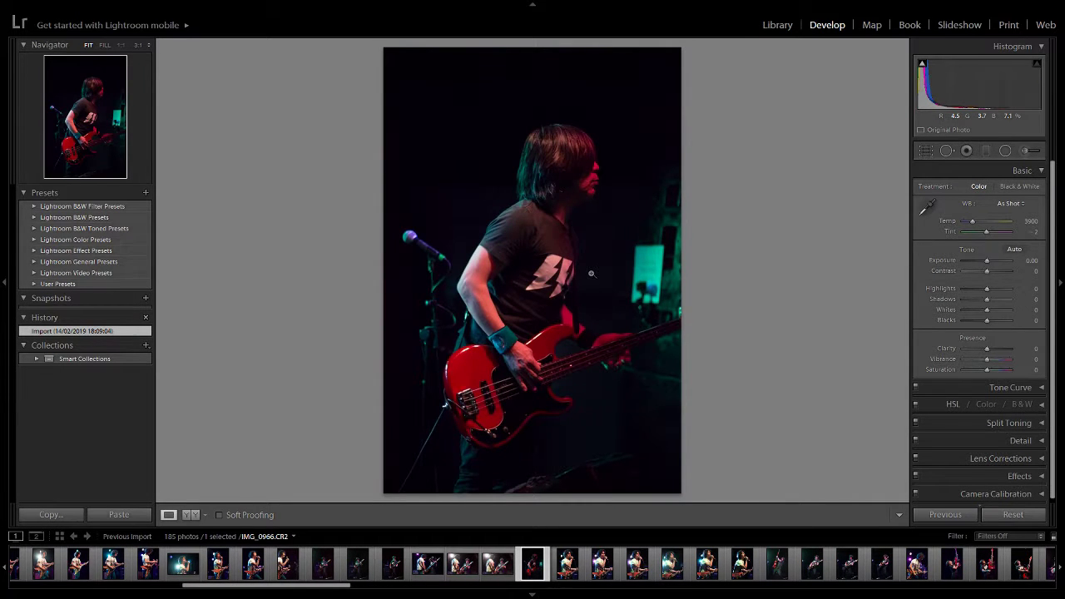
Step: Review the portraits of the guitarist singing into the handheld microphone, IMG_0967 through IMG_0972, rechecking IMG_0969 against IMG_0970
{"action": "key", "text": "Right"}
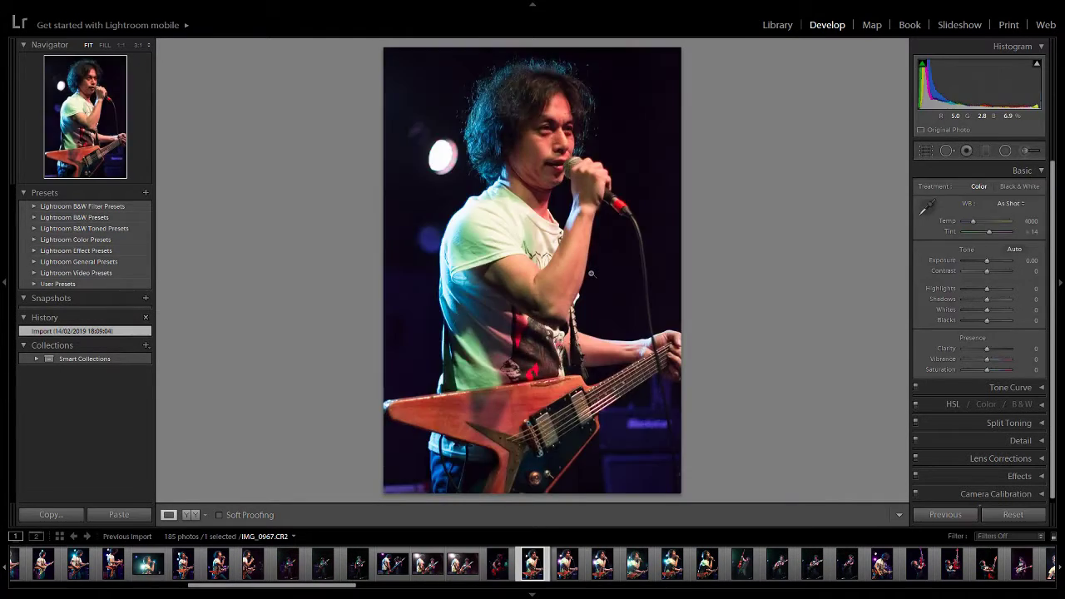
{"action": "key", "text": "Right"}
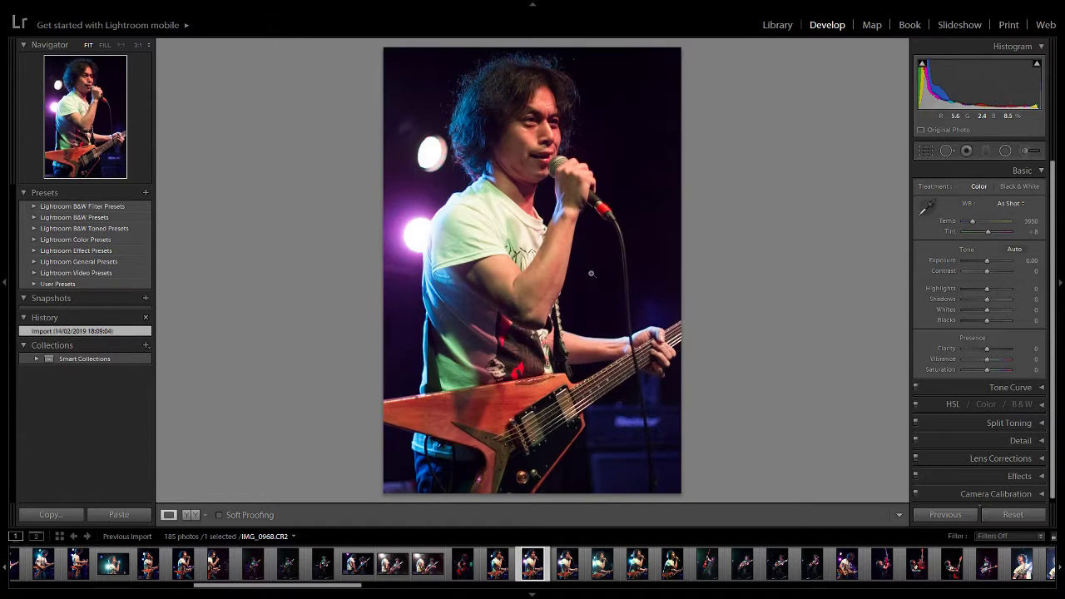
{"action": "key", "text": "Right"}
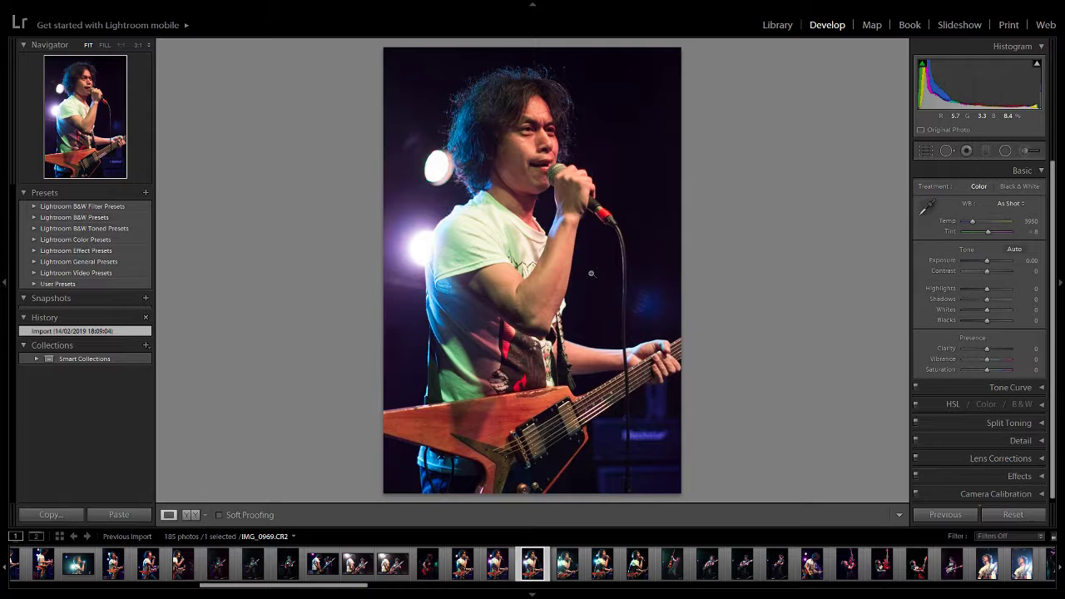
{"action": "key", "text": "Right"}
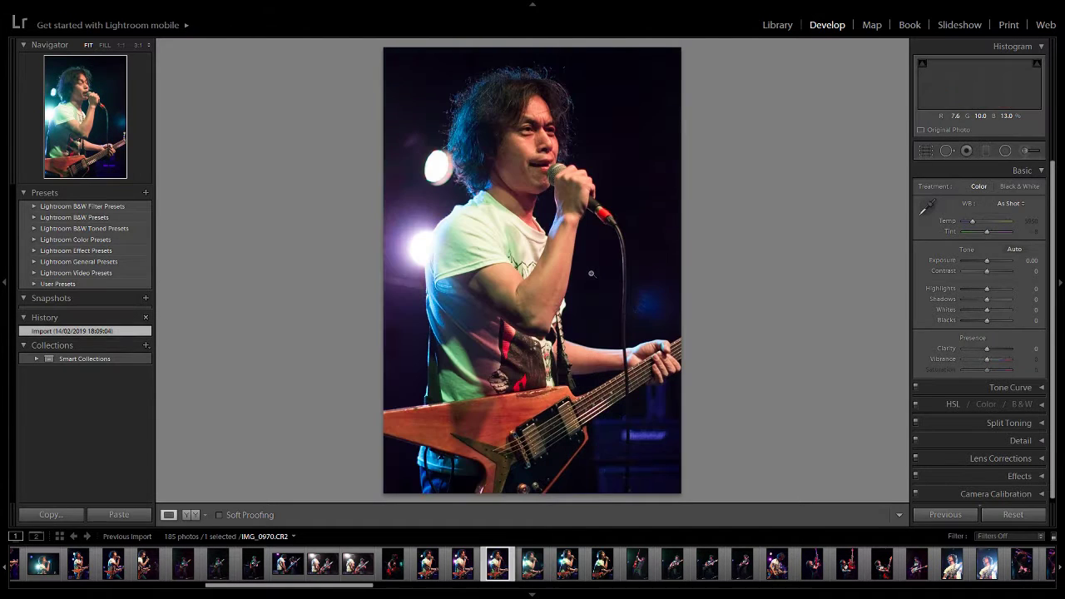
{"action": "key", "text": "Left"}
{"action": "key", "text": "Right"}
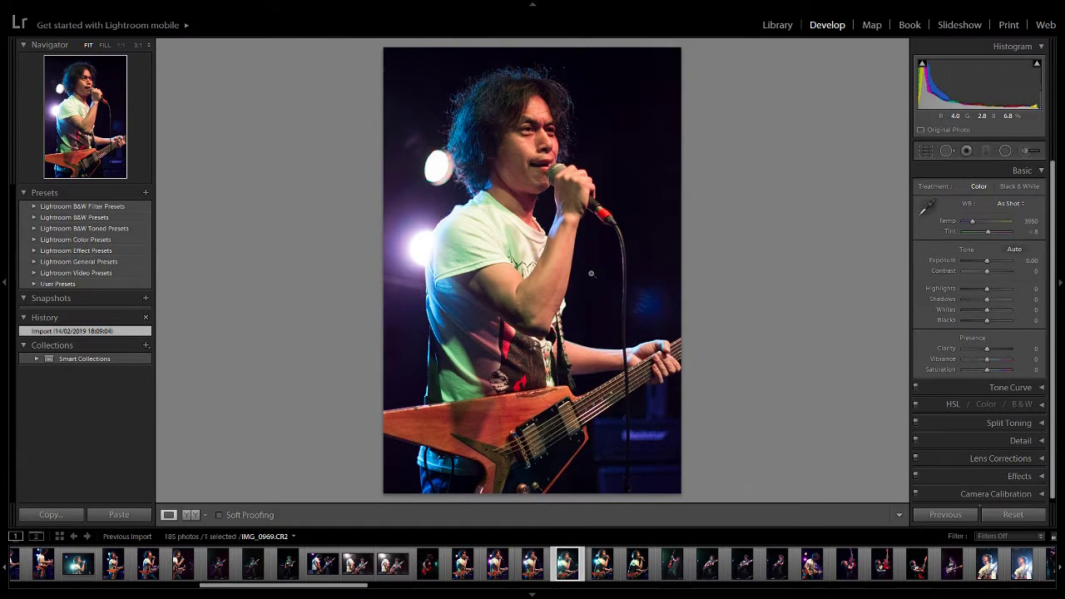
{"action": "key", "text": "Right"}
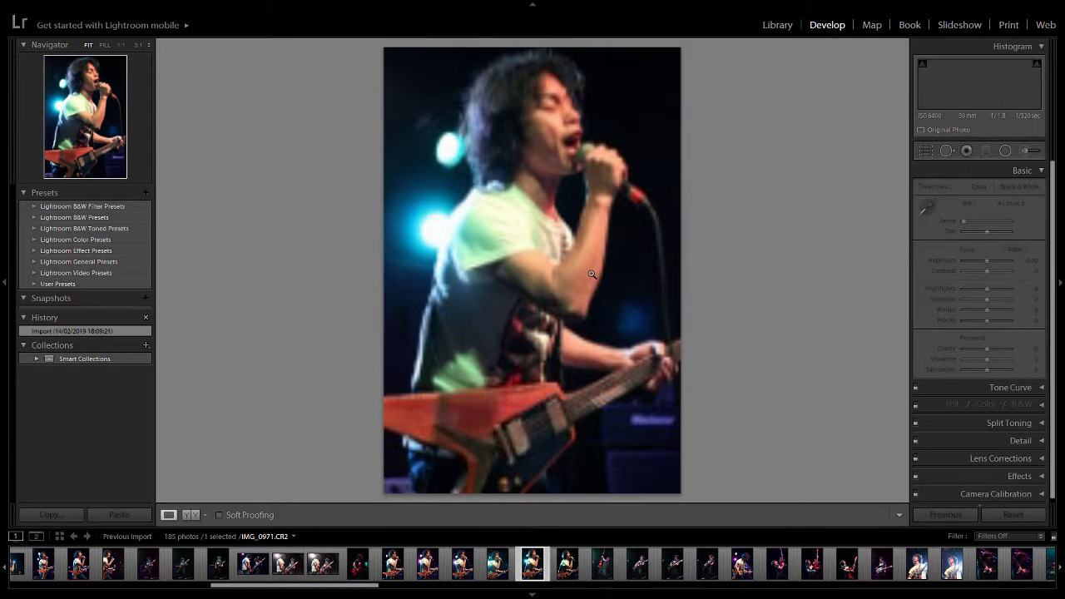
{"action": "key", "text": "Right"}
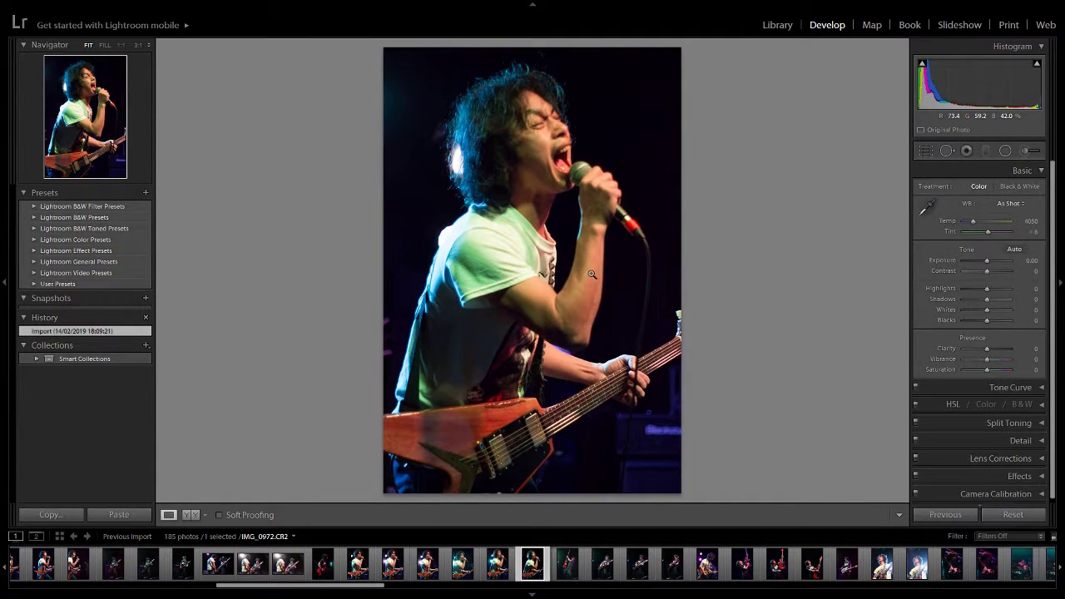
Step: Go through the shots from the bassist raising his instrument, IMG_0973, to the upward-leaning bassist pose in IMG_0978
{"action": "key", "text": "Right"}
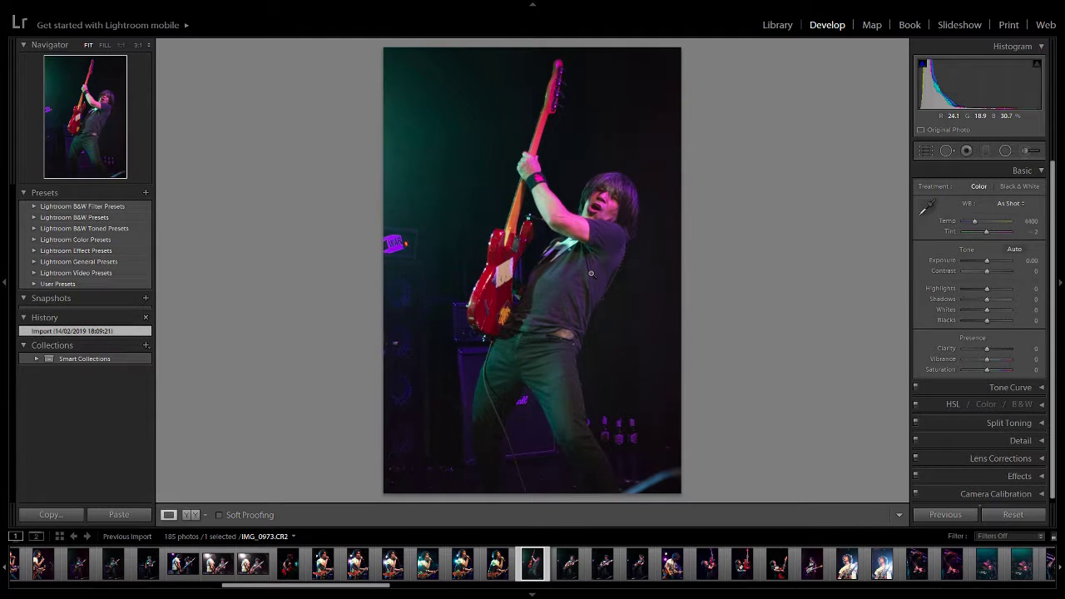
{"action": "key", "text": "Right"}
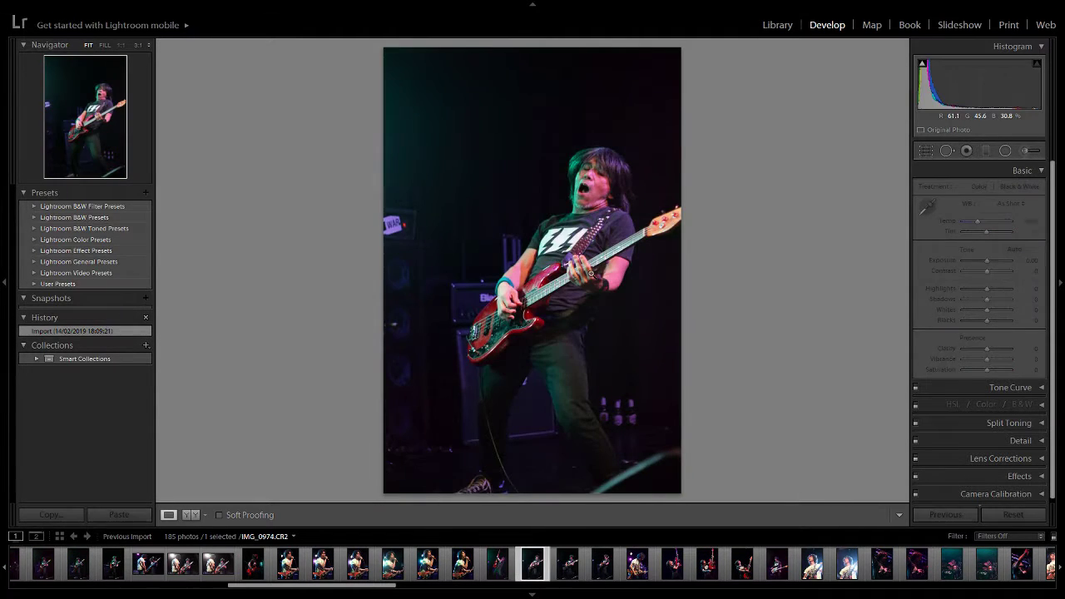
{"action": "key", "text": "Right"}
{"action": "key", "text": "Right"}
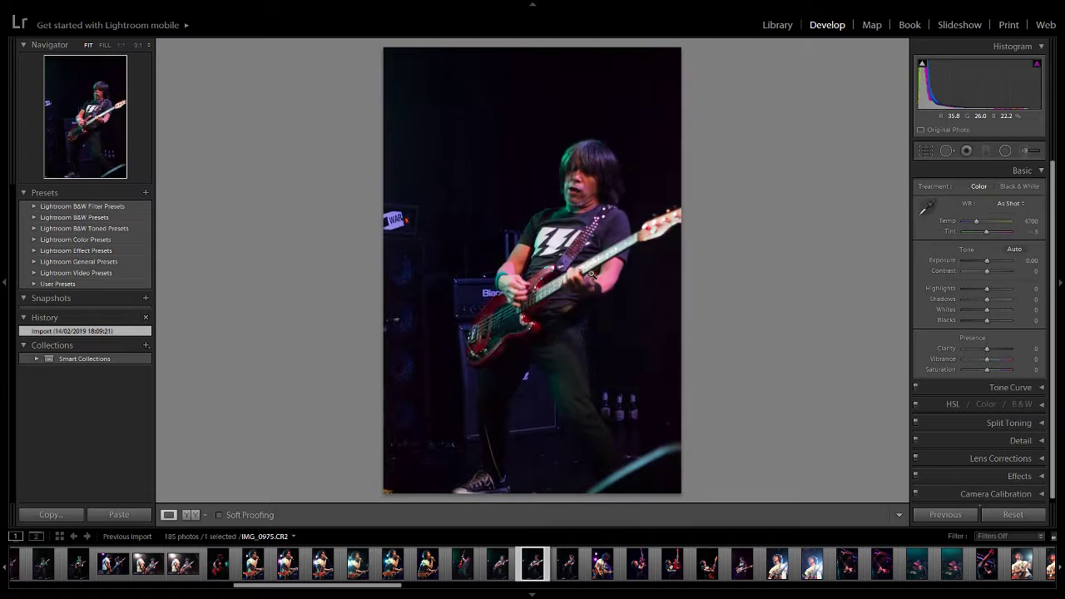
{"action": "key", "text": "Right"}
{"action": "key", "text": "Right"}
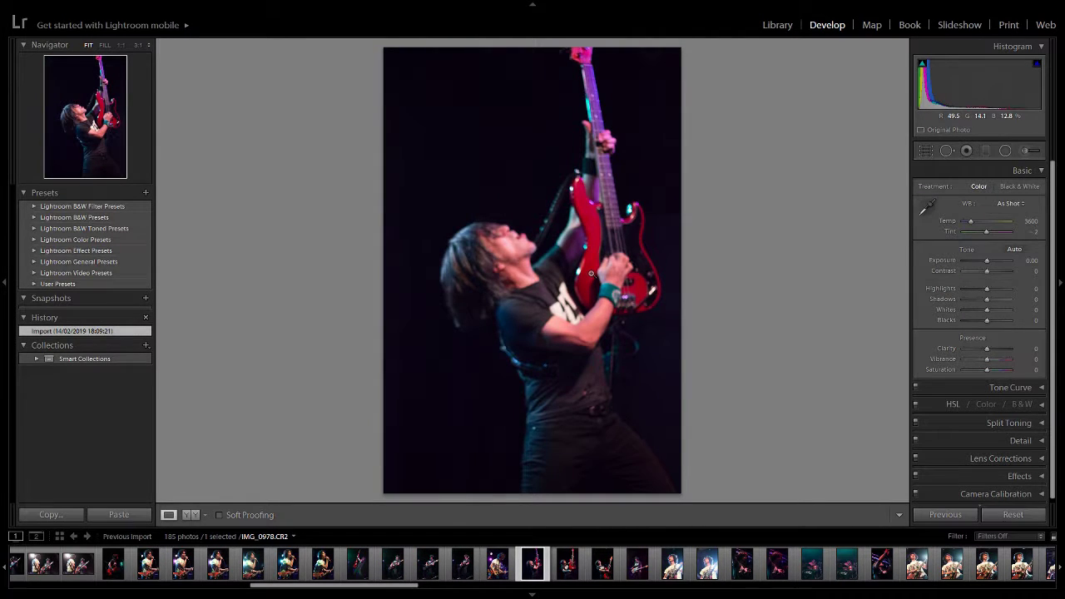
Step: Inspect the bassist with the upright red bass in IMG_0979 up close and compare the shot with IMG_0980
{"action": "key", "text": "Right"}
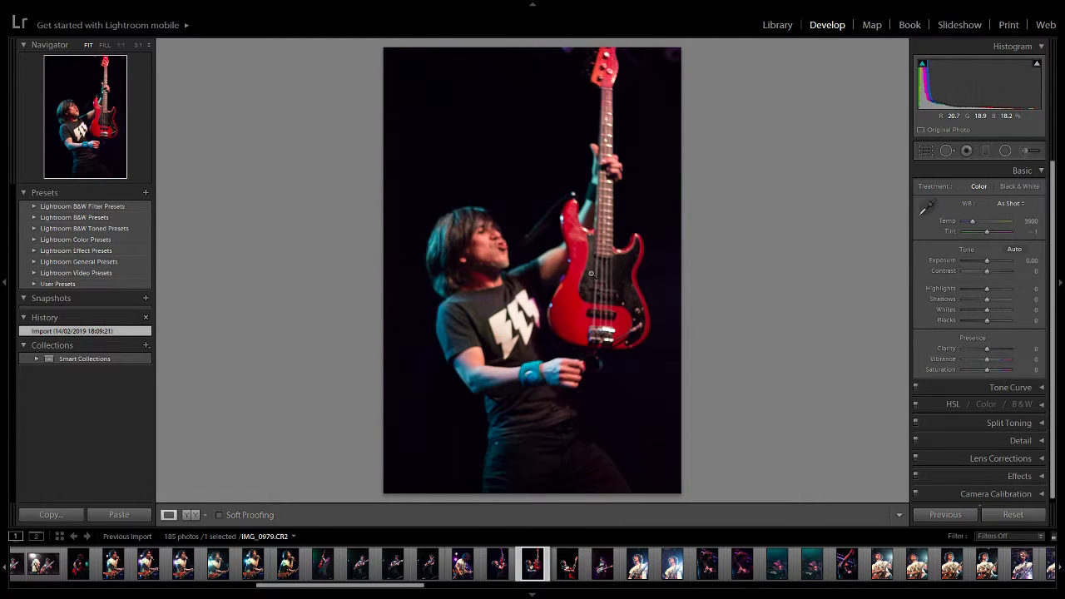
{"action": "left_click", "coordinate": [495, 244]}
{"action": "left_click_drag", "start_coordinate": [585, 145], "coordinate": [394, 114]}
{"action": "left_click", "coordinate": [394, 114]}
{"action": "key", "text": "Right"}
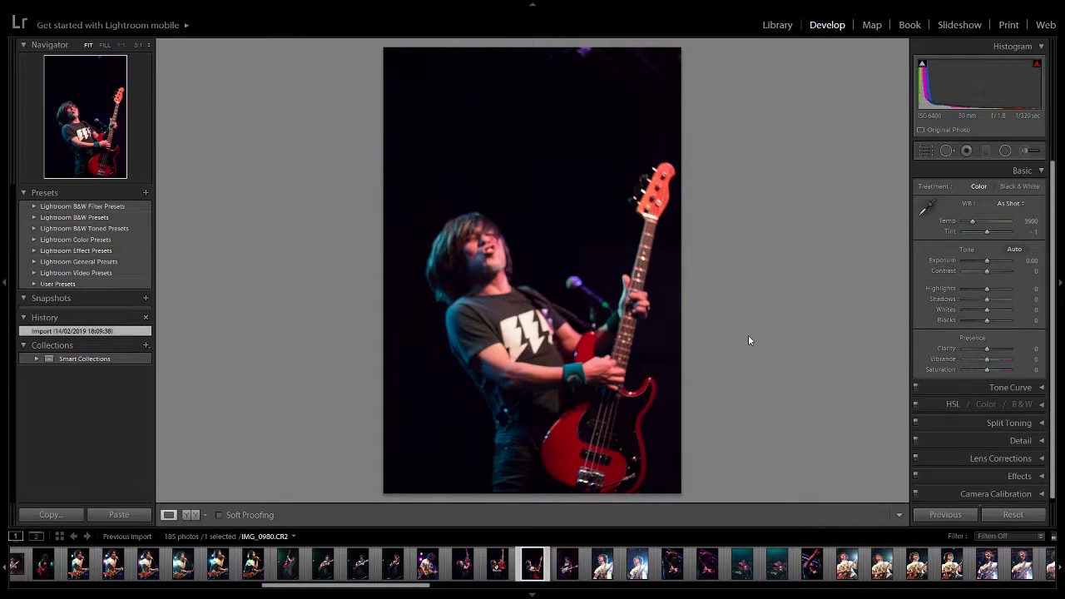
{"action": "key", "text": "Left"}
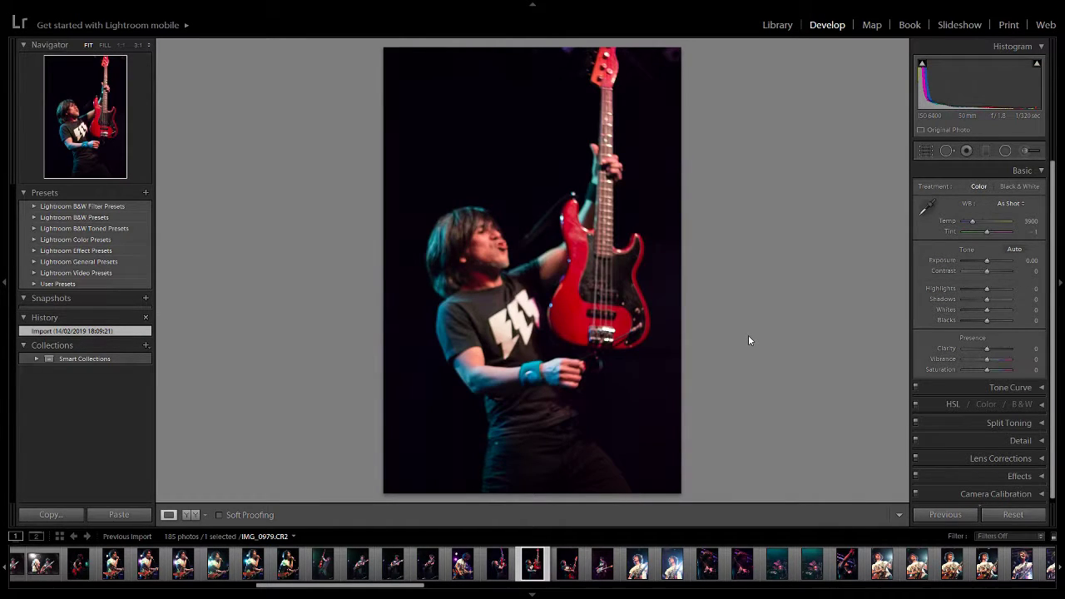
{"action": "key", "text": "Right"}
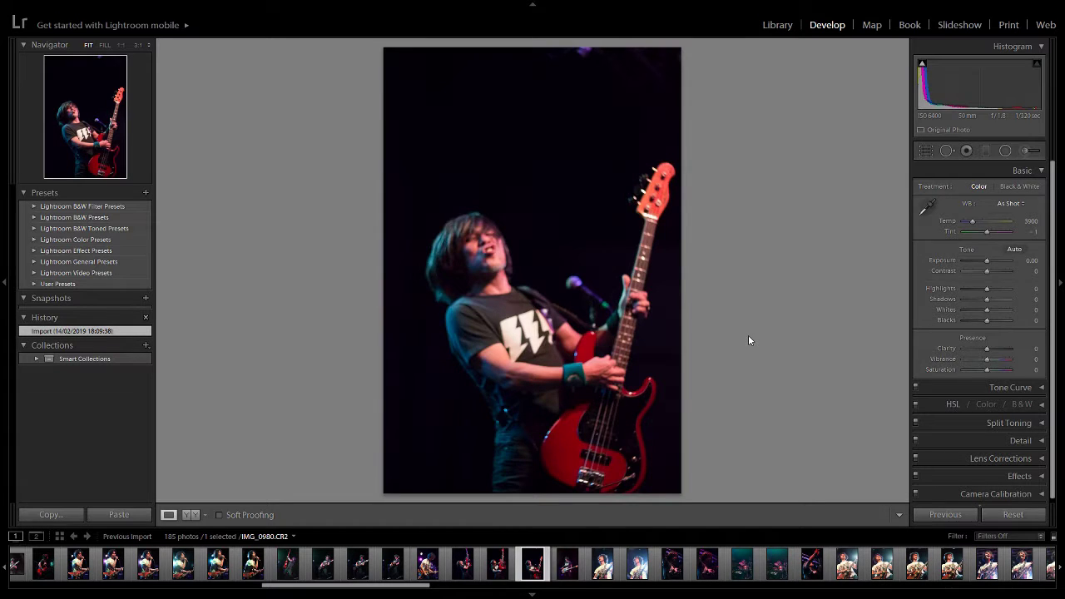
Step: Review IMG_0981 through IMG_0988, covering the backlit guitarist, the dark bassist close-ups and the drummer behind the Mapex kit
{"action": "key", "text": "Right"}
{"action": "key", "text": "Right"}
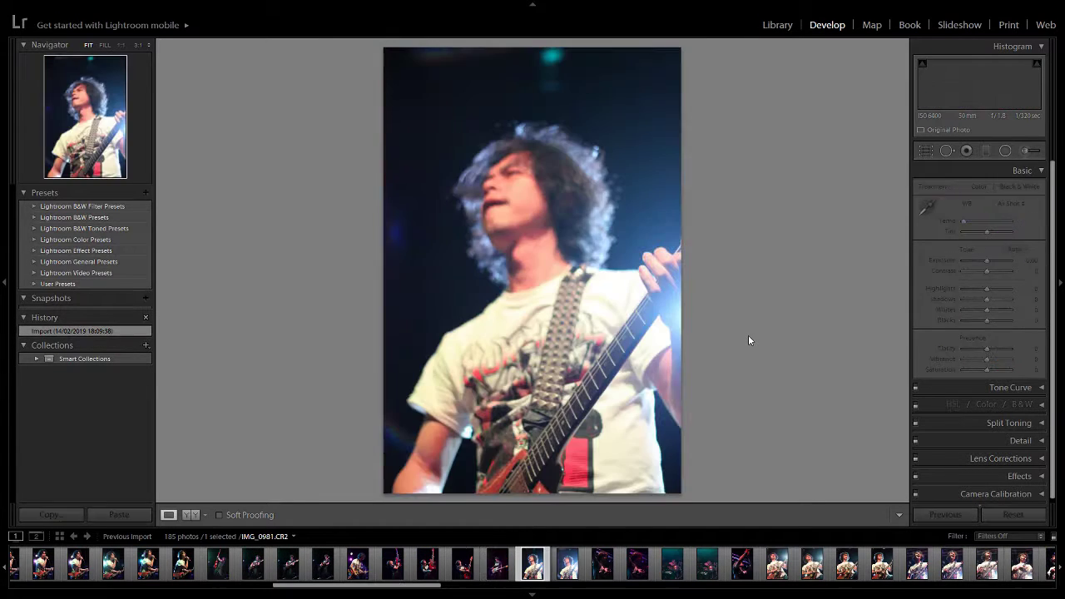
{"action": "key", "text": "Right"}
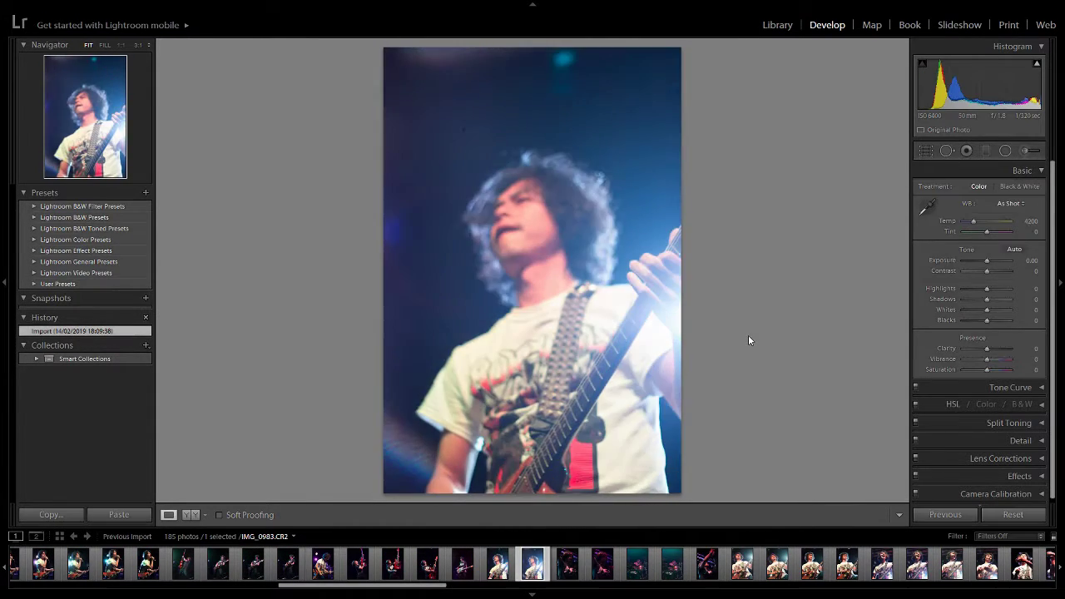
{"action": "key", "text": "Right"}
{"action": "key", "text": "Right"}
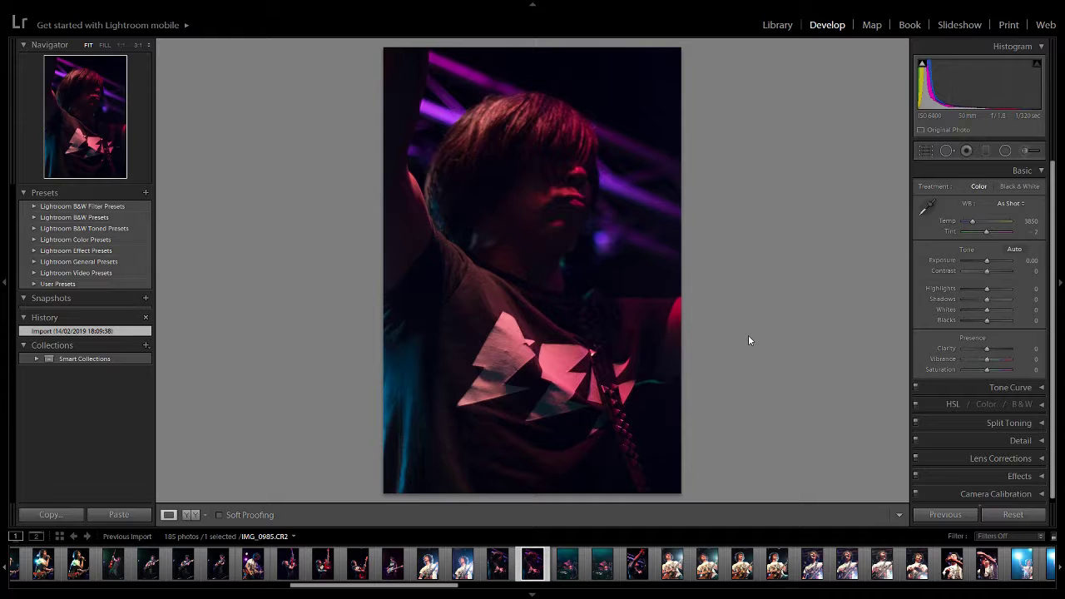
{"action": "key", "text": "Right"}
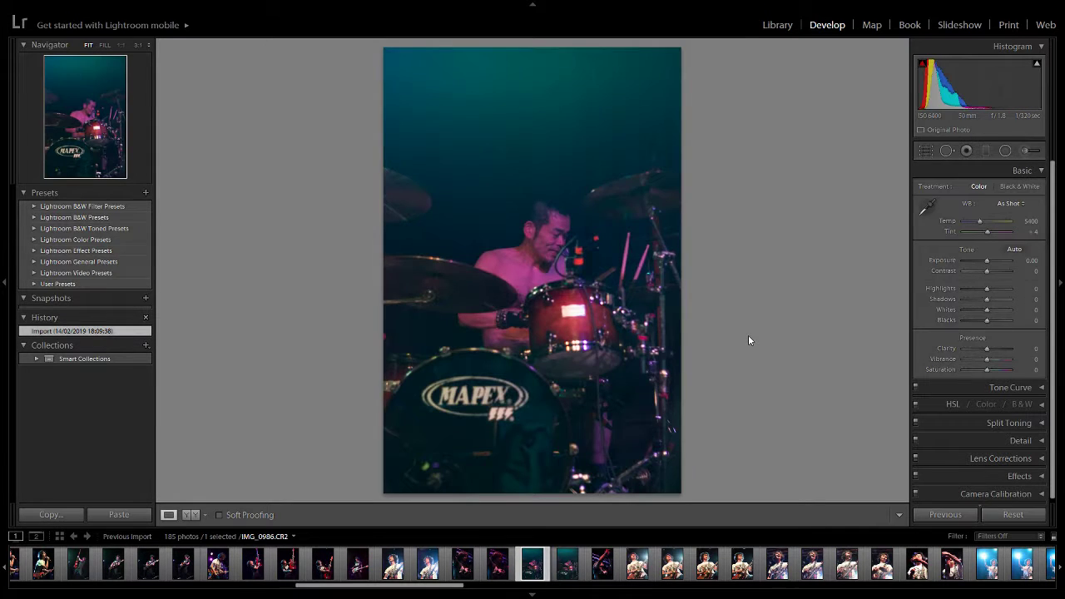
{"action": "key", "text": "Right"}
{"action": "key", "text": "Right"}
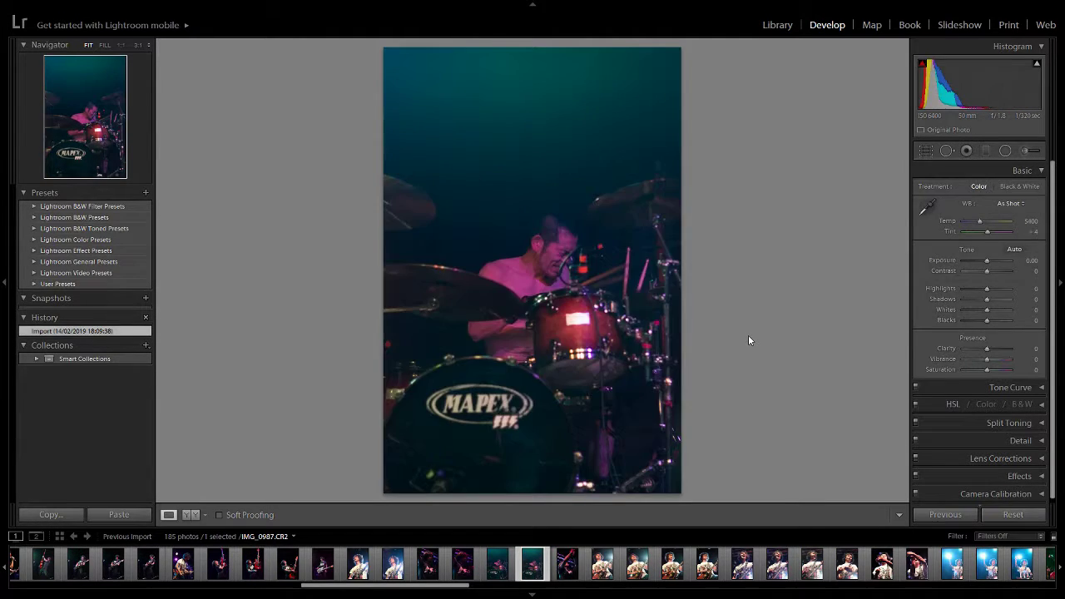
Step: Review the low-angle guitarist portraits IMG_0989 through IMG_0994, rechecking IMG_0990 against IMG_0991 and ending on the laughing shots
{"action": "key", "text": "Right"}
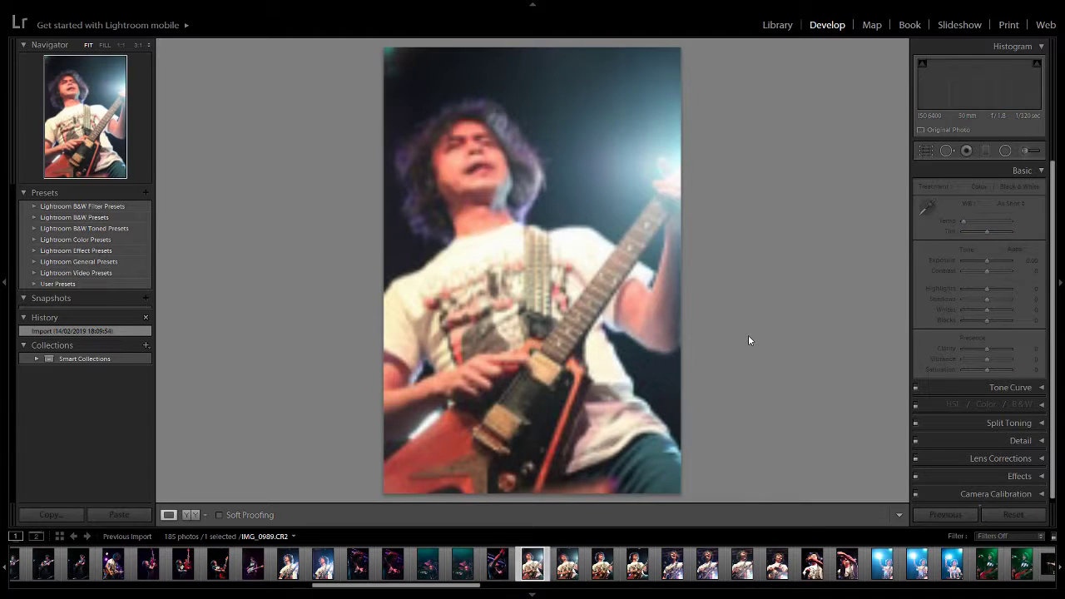
{"action": "key", "text": "Right"}
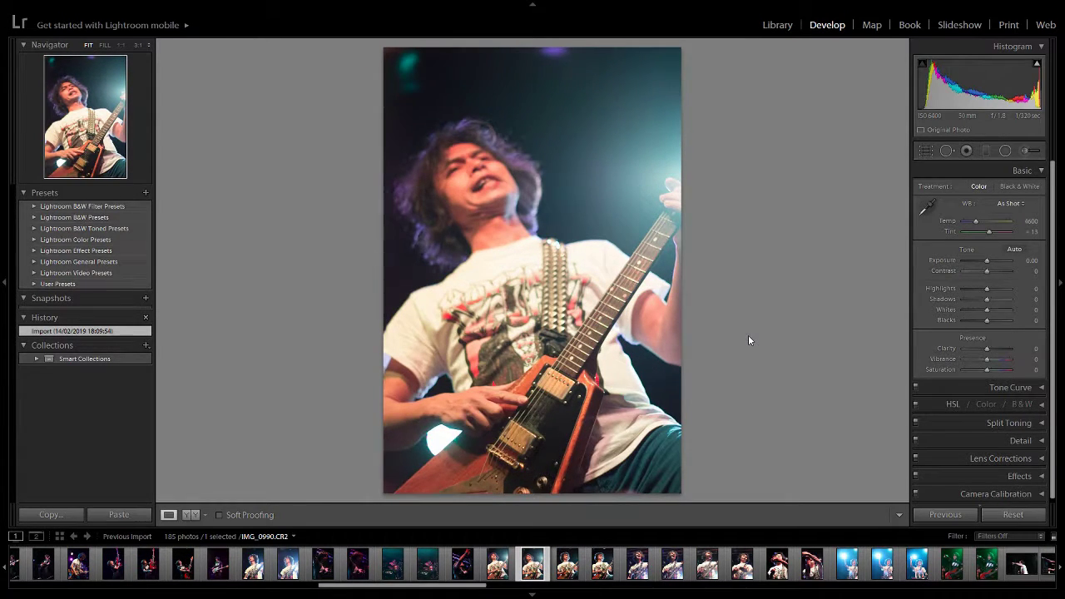
{"action": "key", "text": "Right"}
{"action": "key", "text": "Left"}
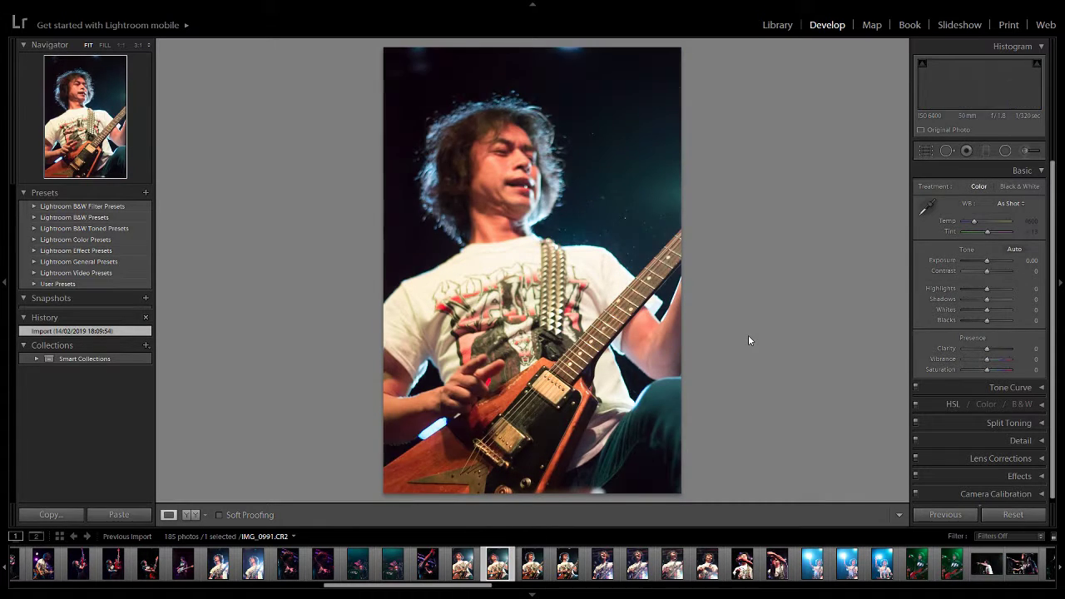
{"action": "key", "text": "Right"}
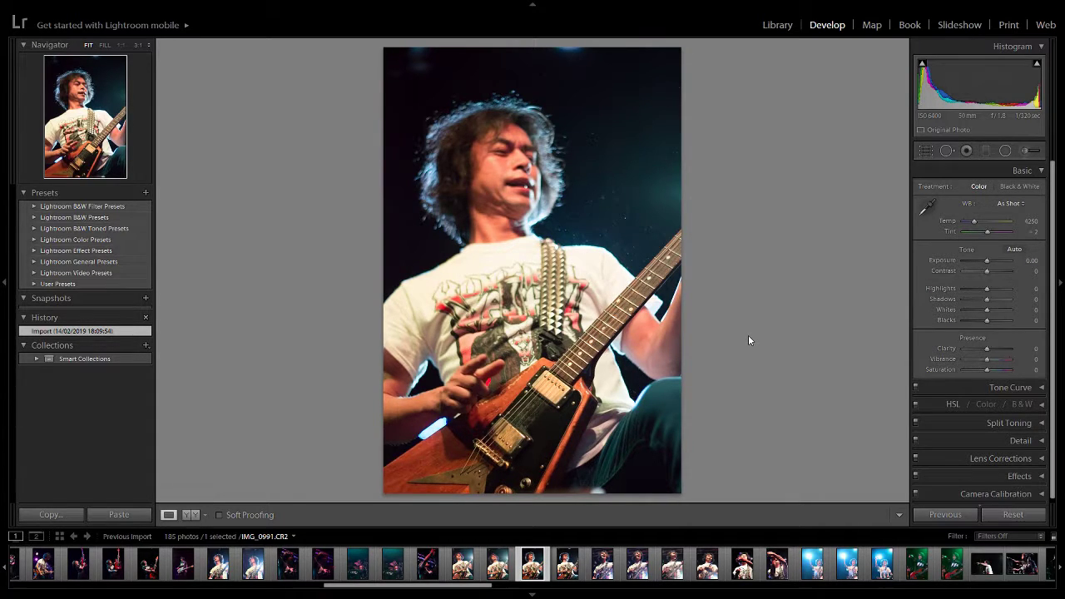
{"action": "key", "text": "Right"}
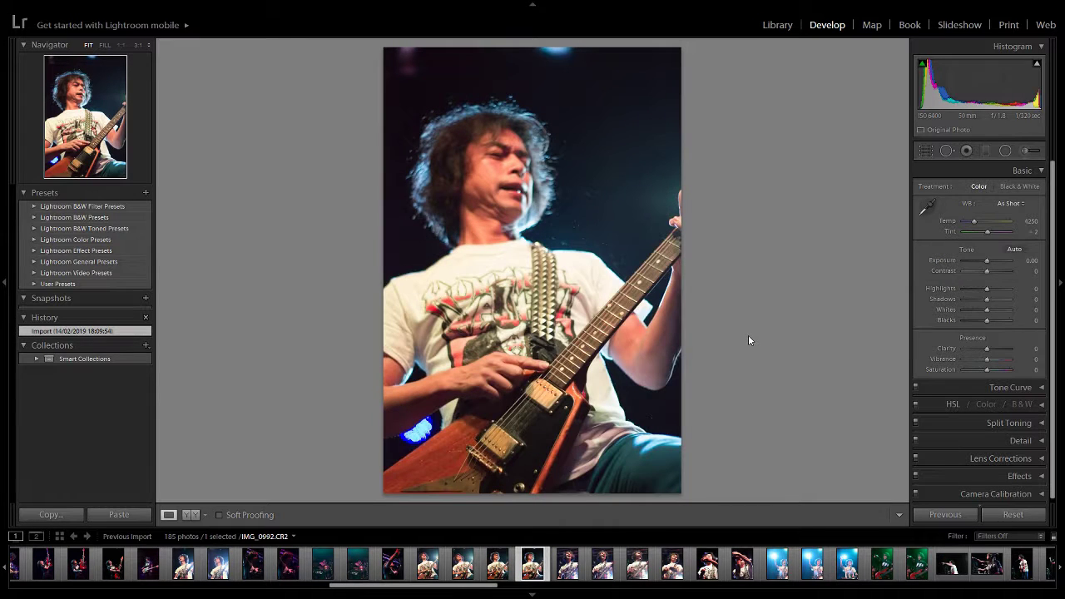
{"action": "key", "text": "Right"}
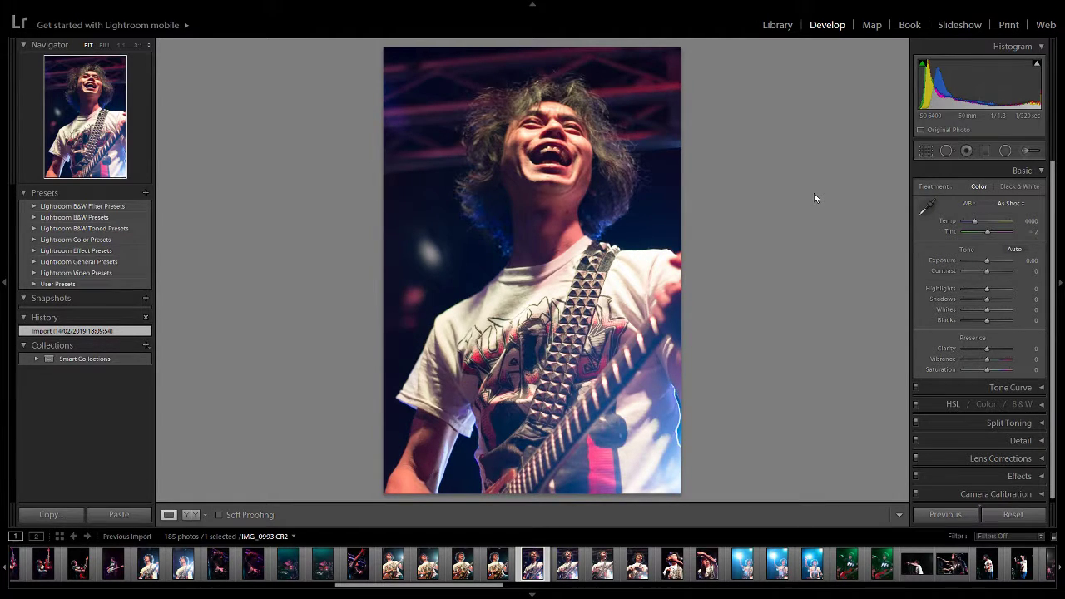
{"action": "key", "text": "Right"}
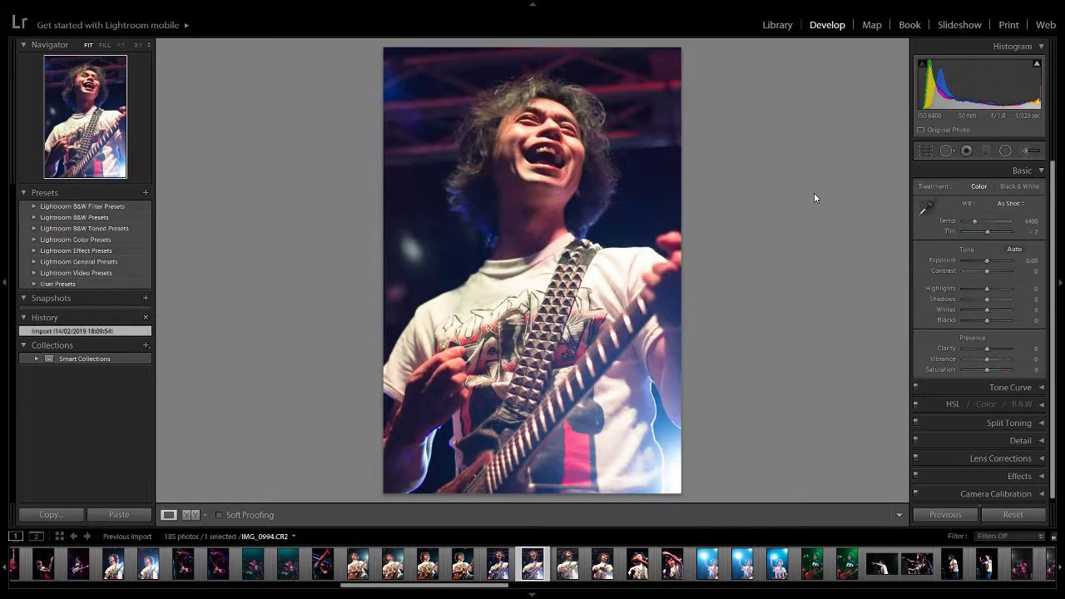
Step: Review the low-angle guitarist shots IMG_0995 through IMG_0998, from the sideways look to the arms raised across his face
{"action": "key", "text": "Right"}
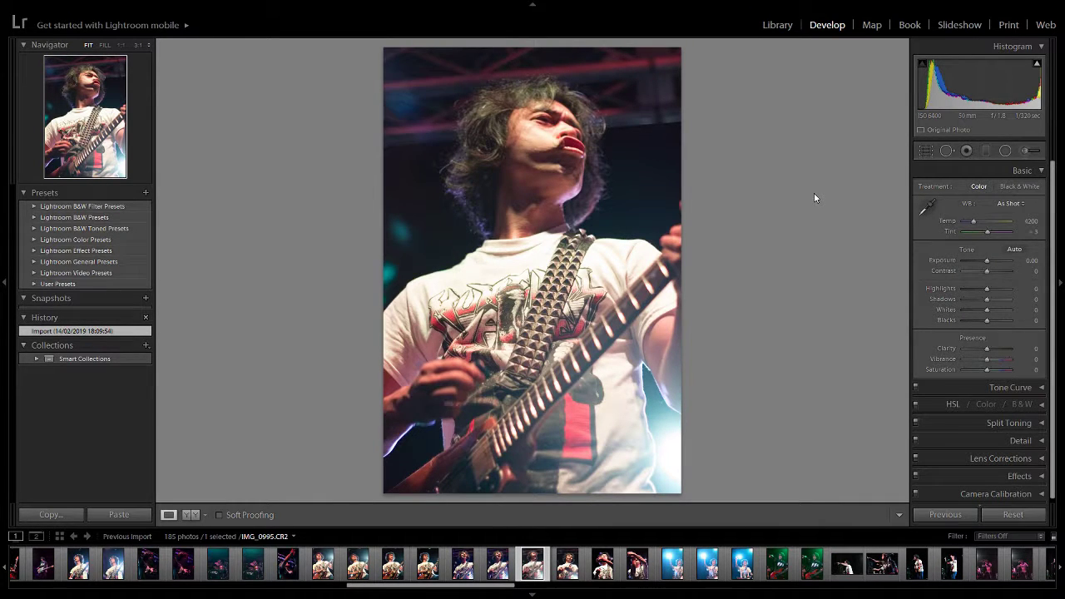
{"action": "key", "text": "Right"}
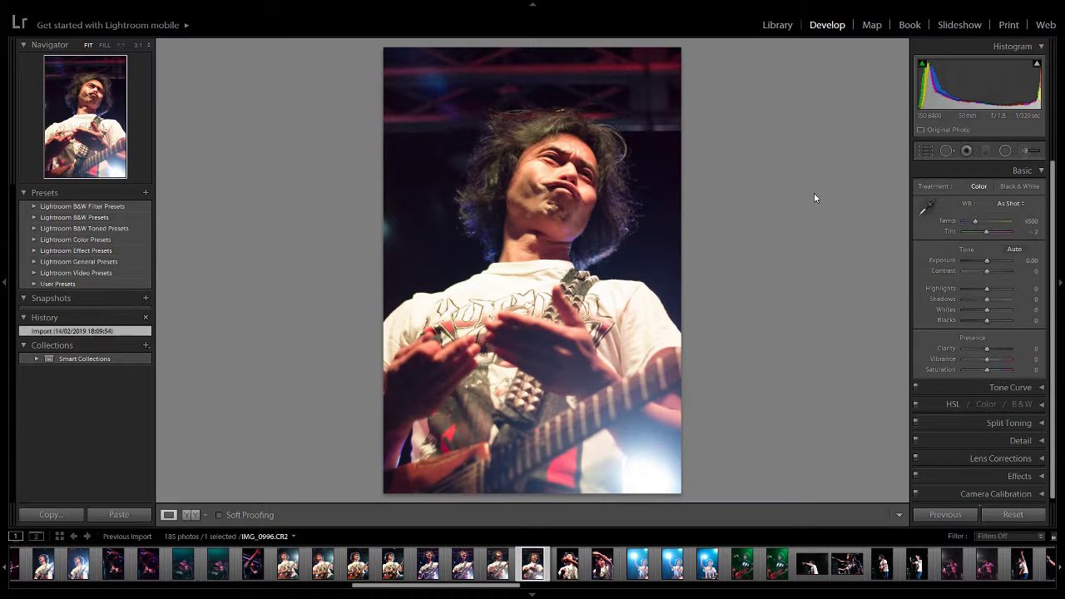
{"action": "key", "text": "Right"}
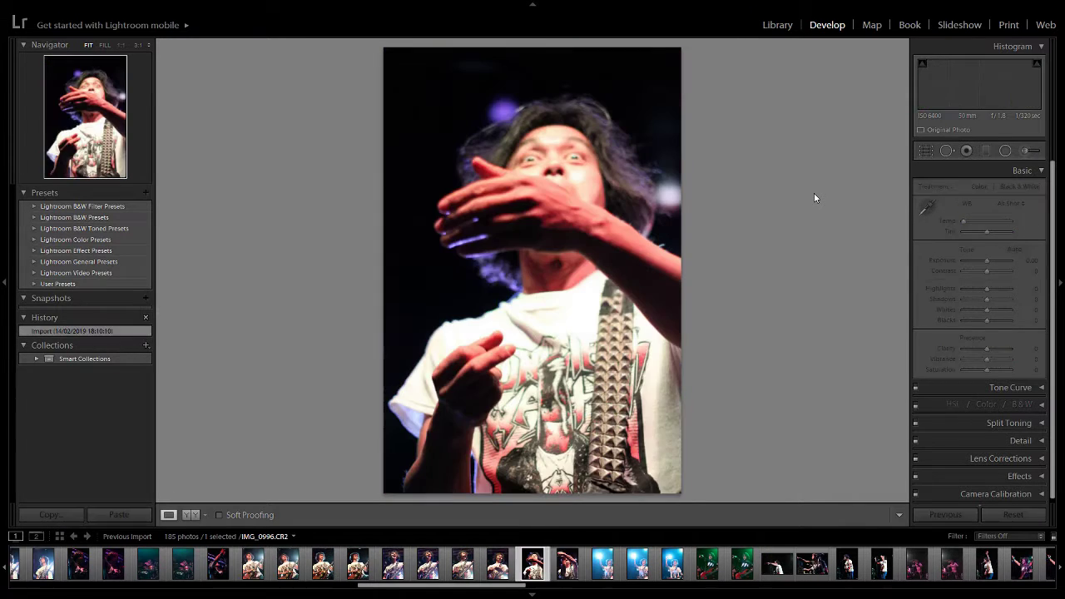
{"action": "key", "text": "Right"}
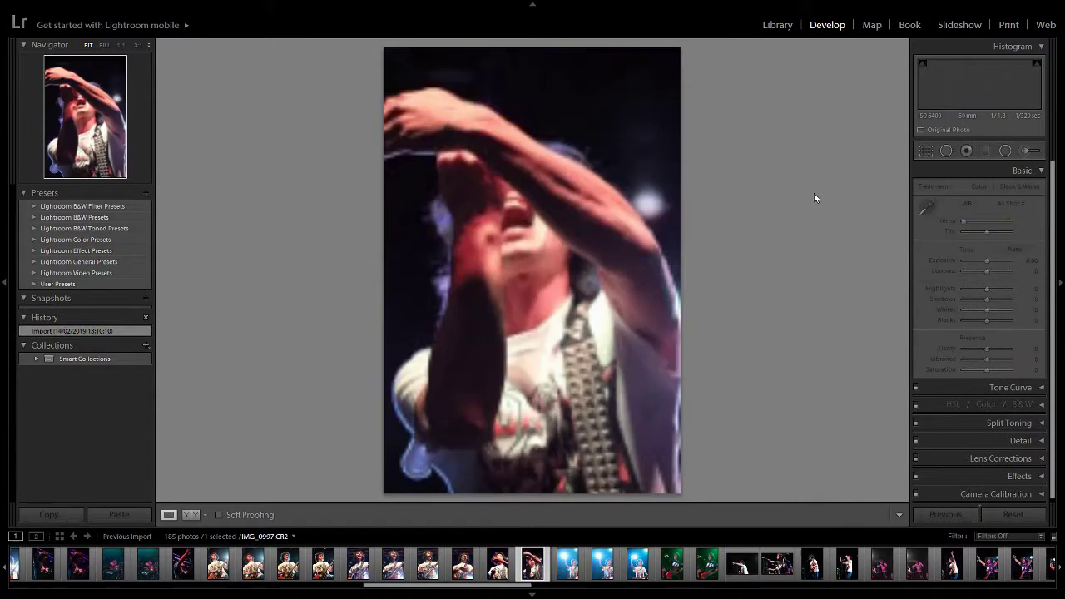
Step: Review the blue-backlit guitarist shots IMG_0999 to IMG_1001 and the green-lit pointing bassist in IMG_1002 and IMG_1003
{"action": "key", "text": "Right"}
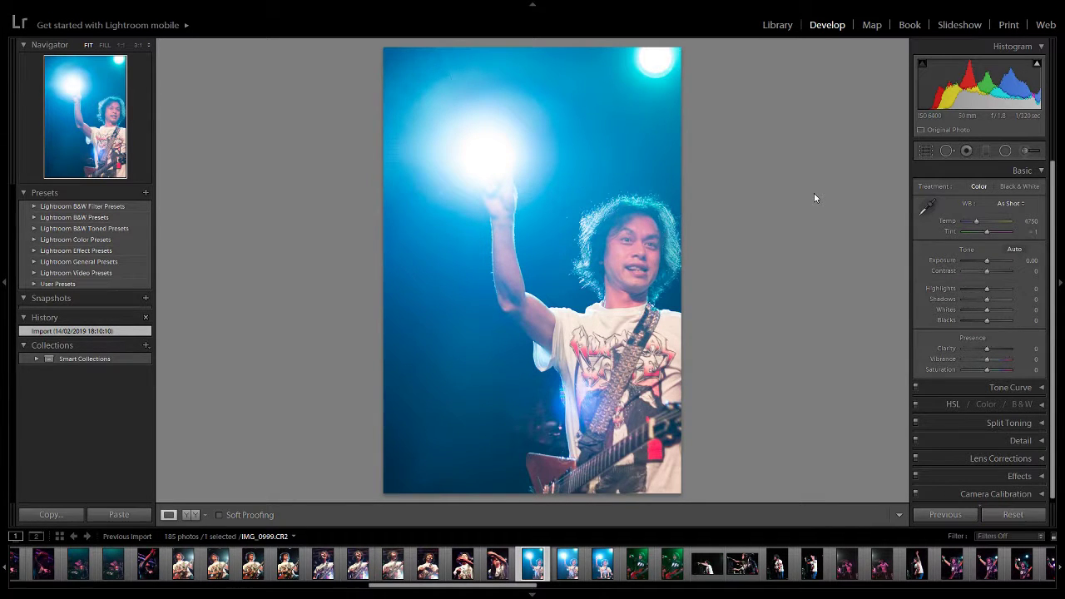
{"action": "key", "text": "Right"}
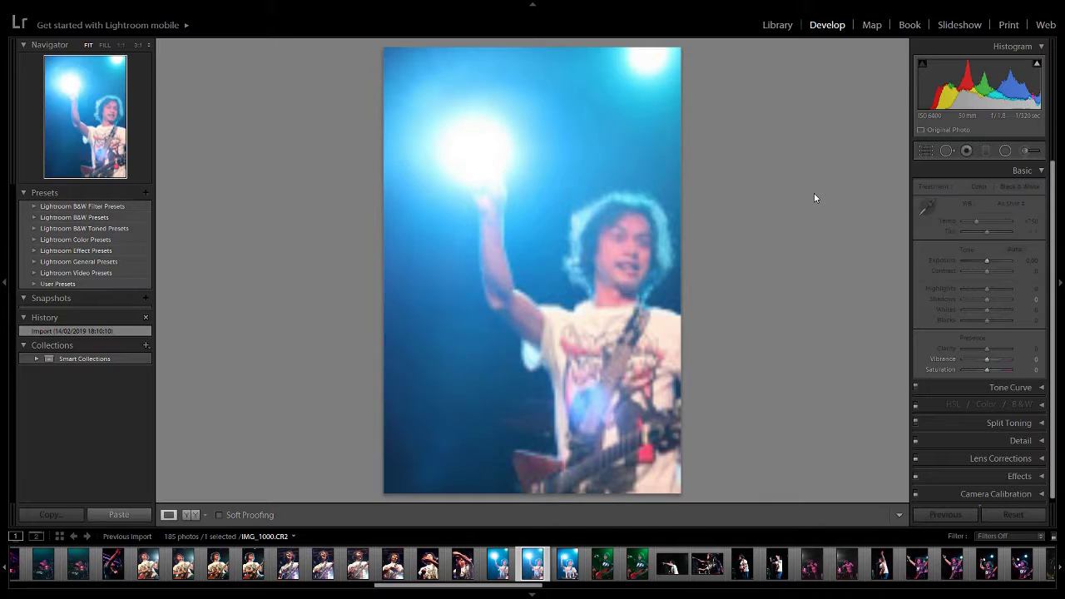
{"action": "key", "text": "Right"}
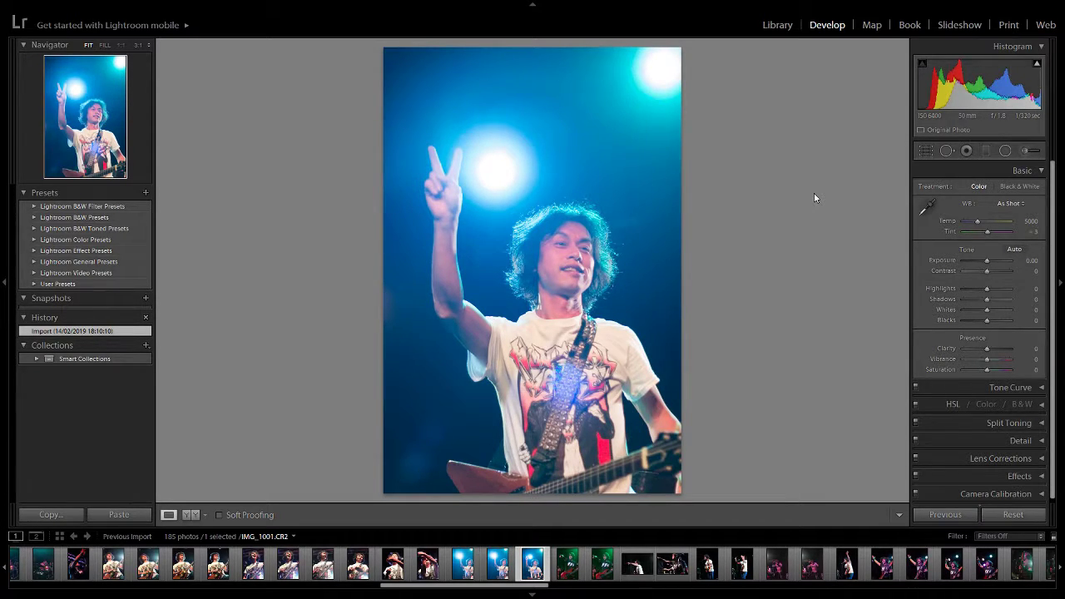
{"action": "key", "text": "Right"}
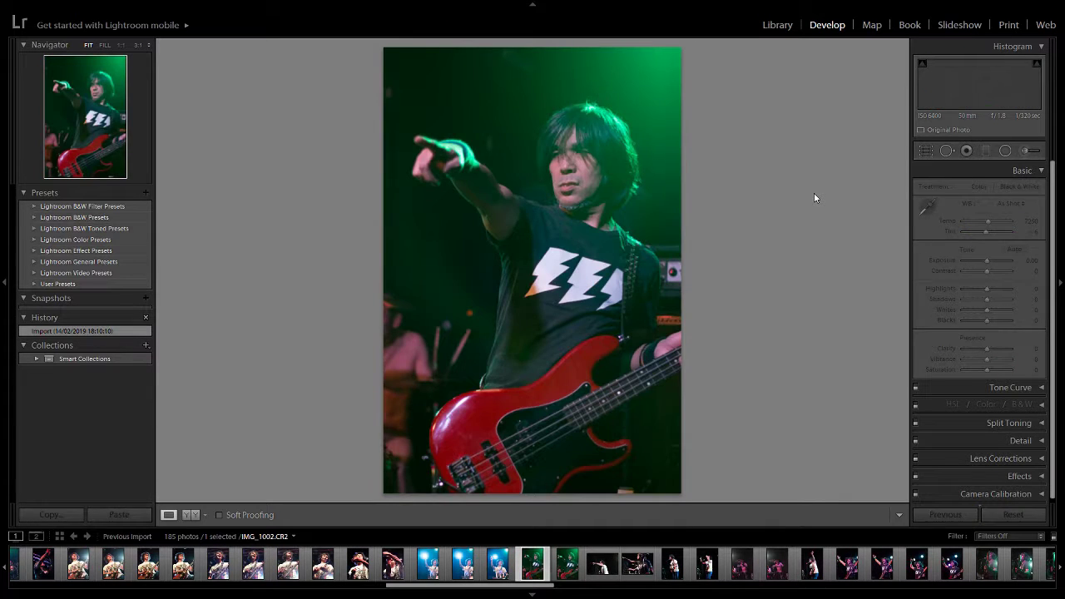
{"action": "key", "text": "Right"}
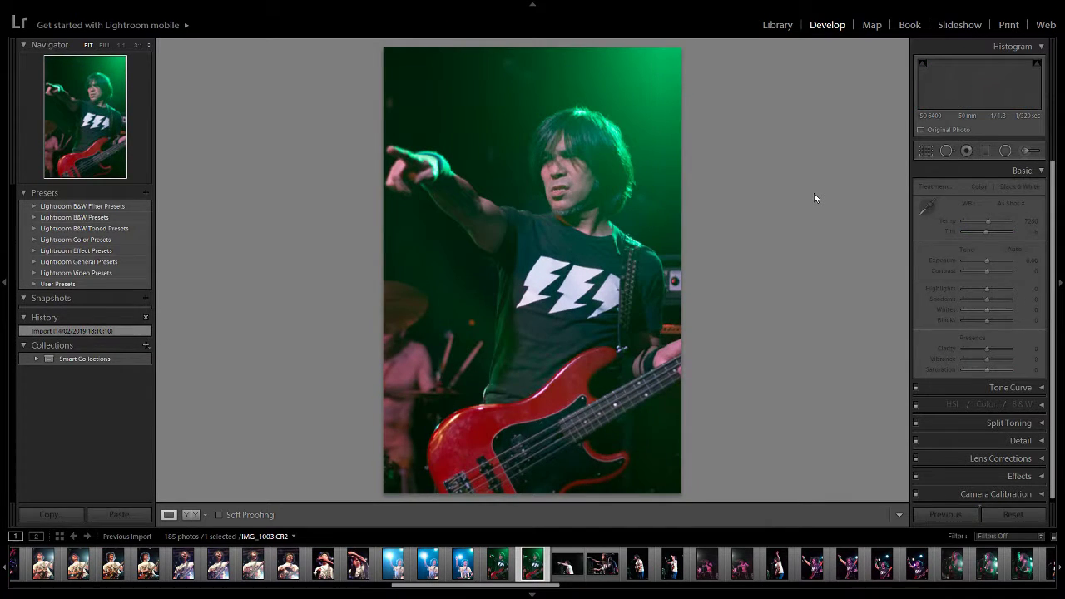
Step: Examine the pointing and microphone shots IMG_1004 through IMG_1007, rechecking IMG_1005 with the blurred bassist in the foreground
{"action": "key", "text": "Right"}
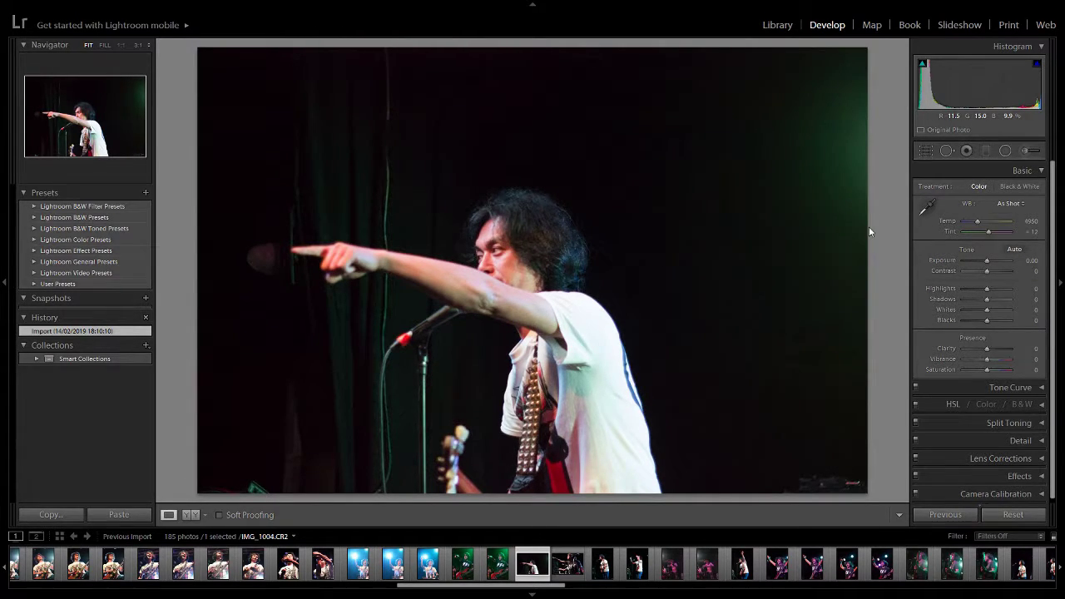
{"action": "key", "text": "Right"}
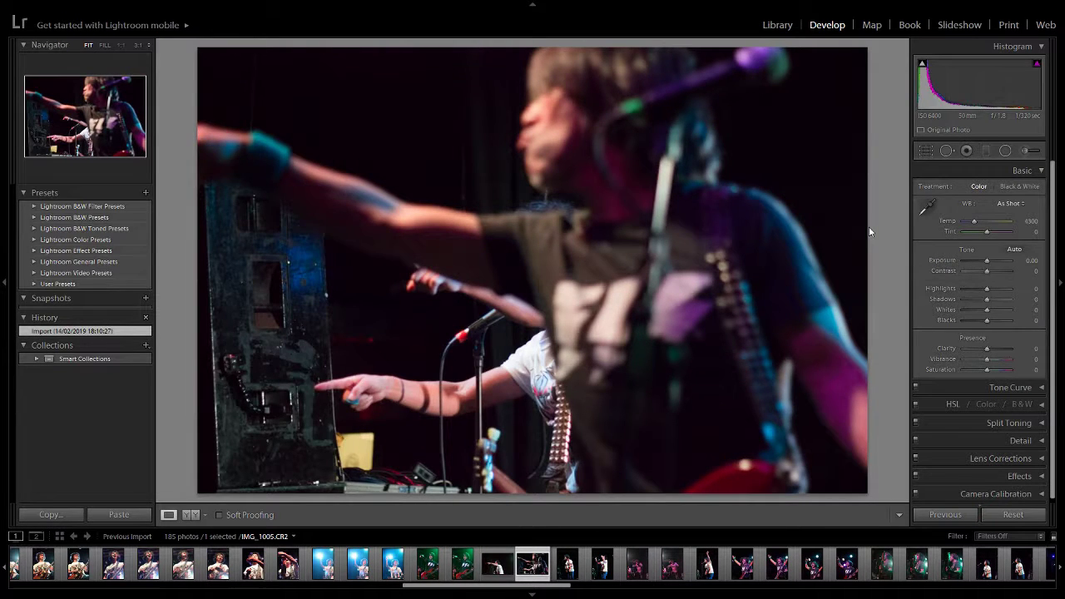
{"action": "key", "text": "Right"}
{"action": "key", "text": "Right"}
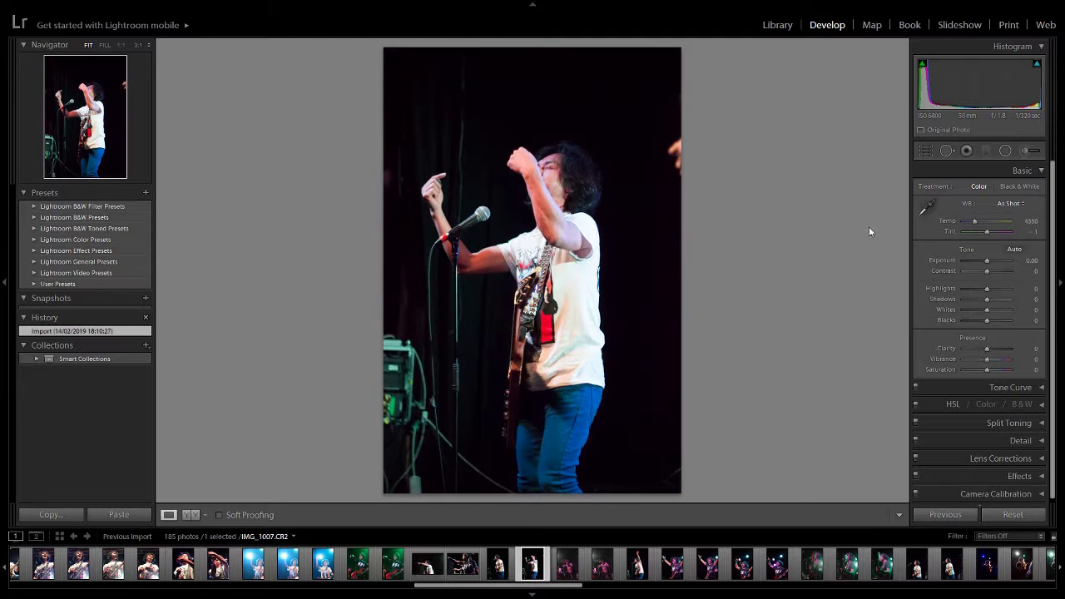
{"action": "key", "text": "Right"}
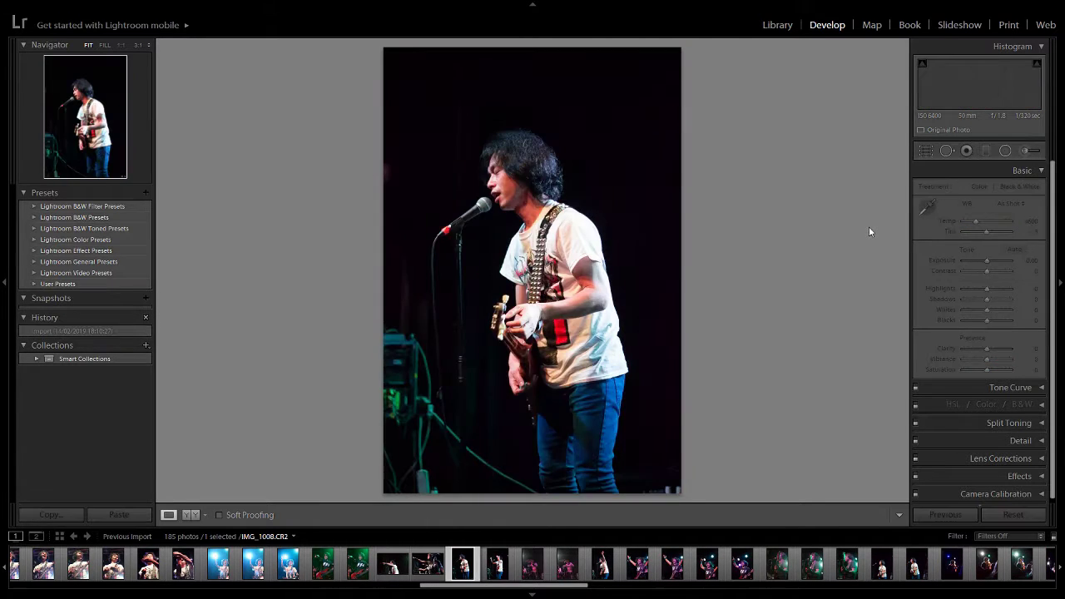
{"action": "key", "text": "Left"}
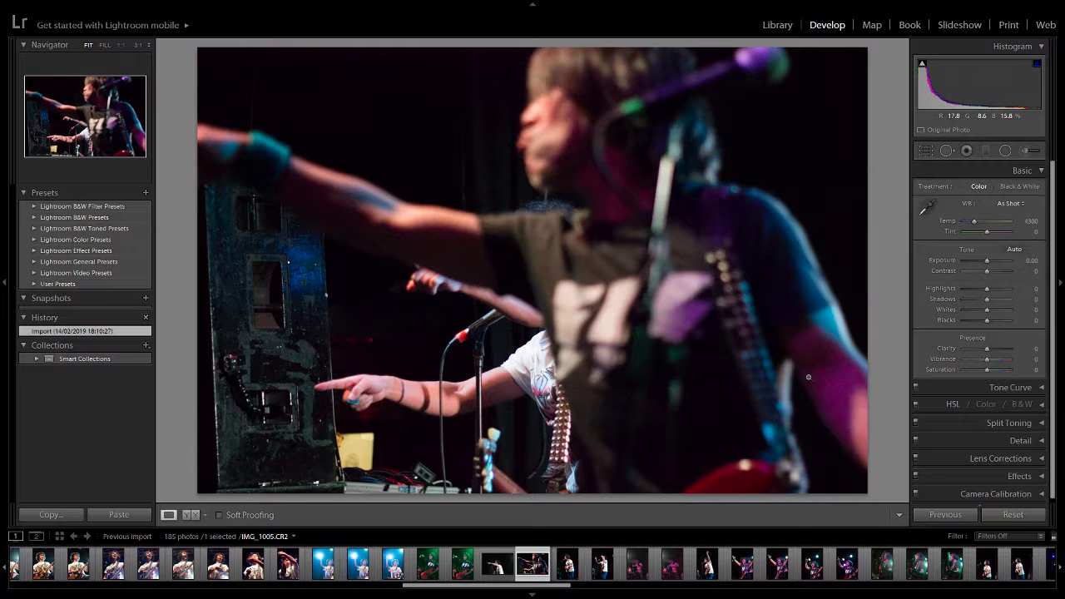
{"action": "key", "text": "Right"}
{"action": "key", "text": "Right"}
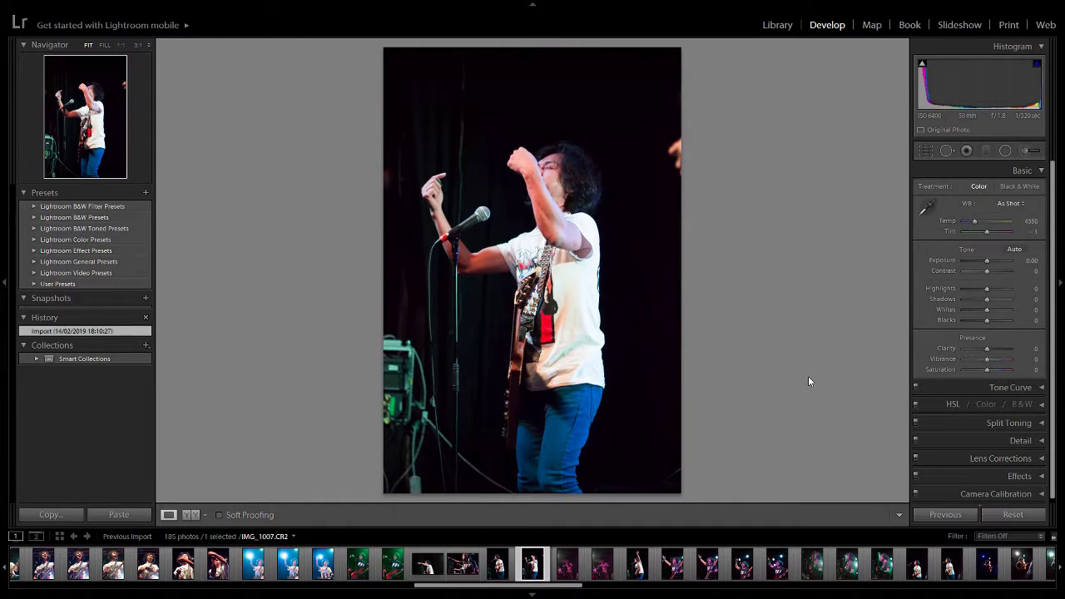
Step: Check the pink-lit drummer in IMG_1008 and IMG_1009 and the singer with his raised hand in IMG_1010
{"action": "key", "text": "Right"}
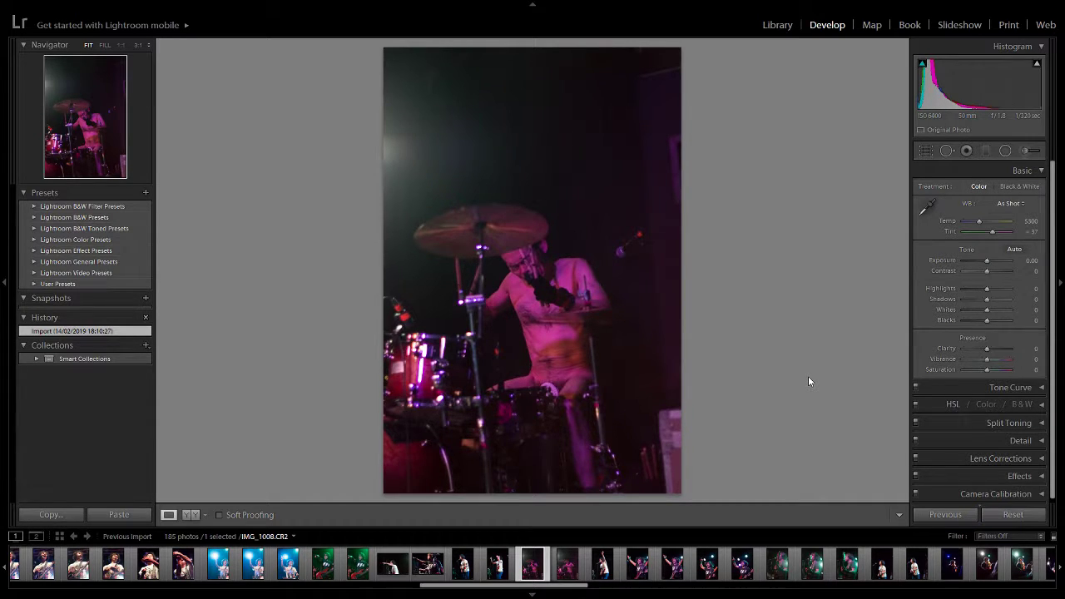
{"action": "key", "text": "Right"}
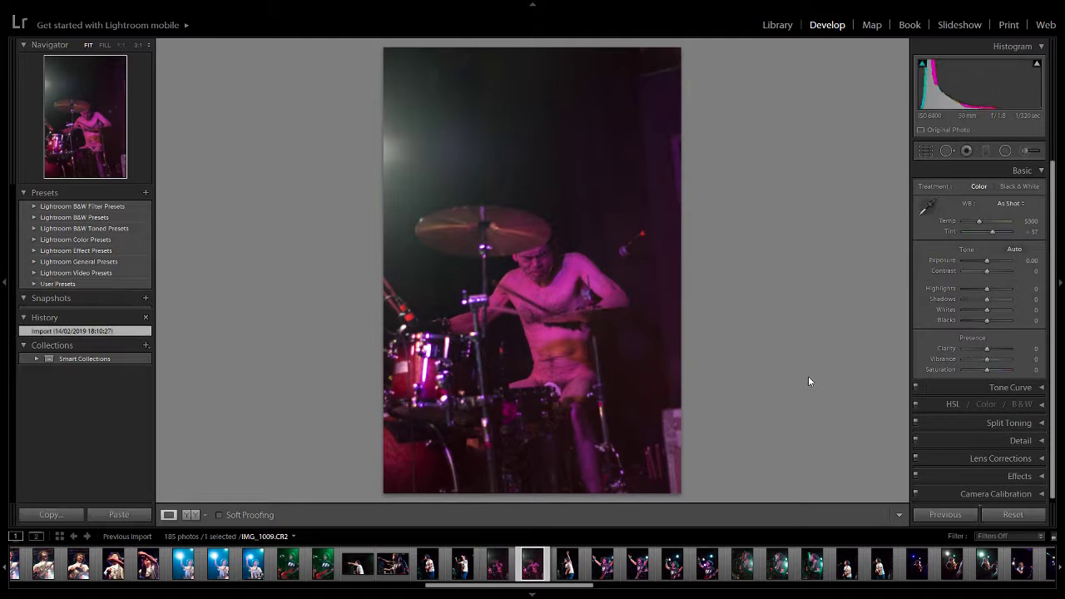
{"action": "key", "text": "Right"}
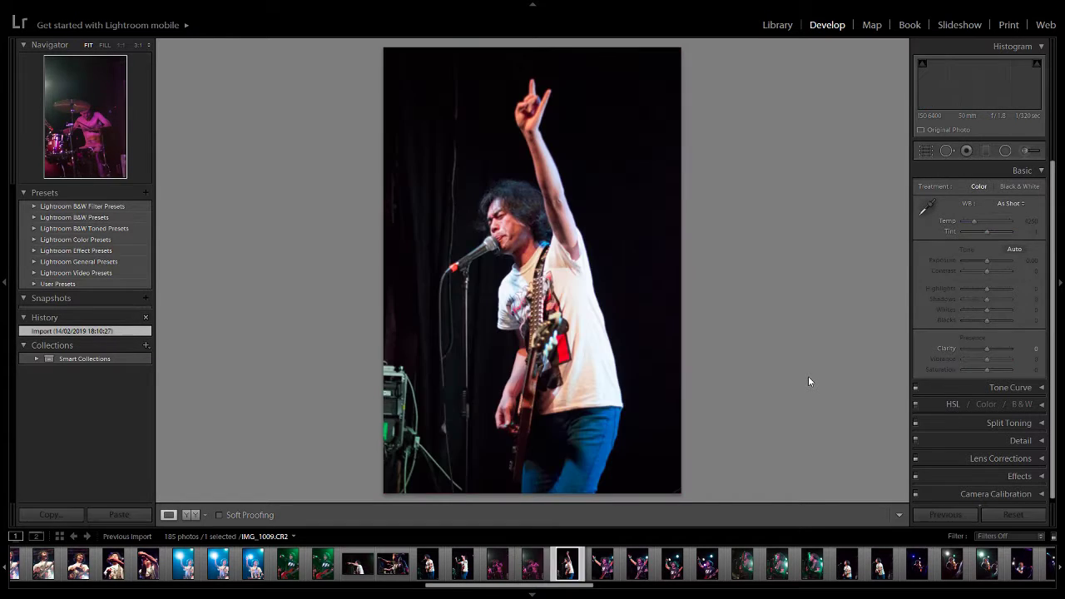
Step: Go through the bassist shots with one arm raised against the stage lights, IMG_1011 through IMG_1014
{"action": "key", "text": "Right"}
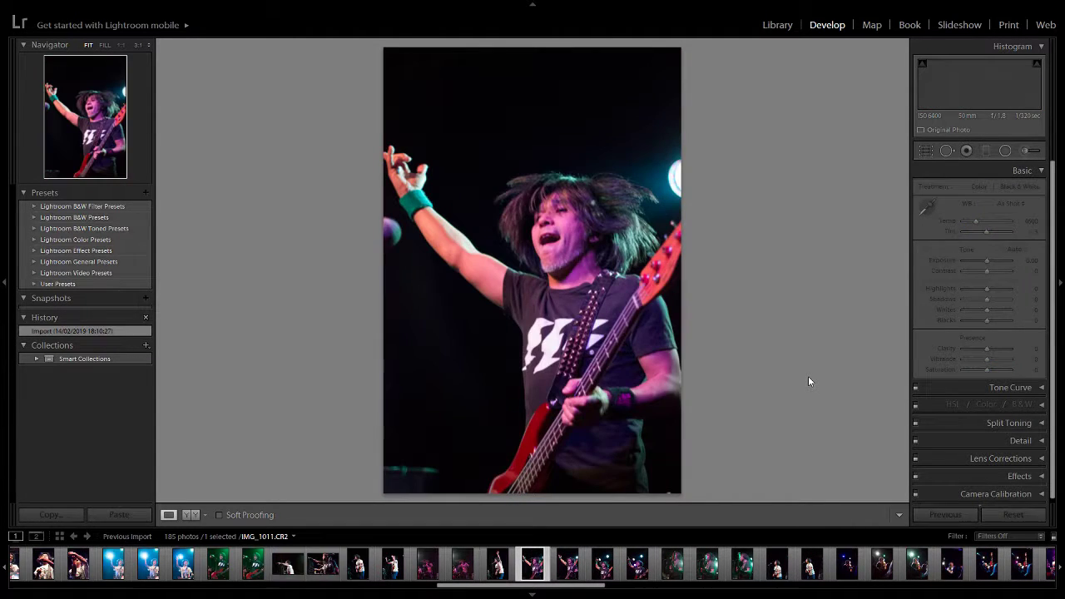
{"action": "key", "text": "Right"}
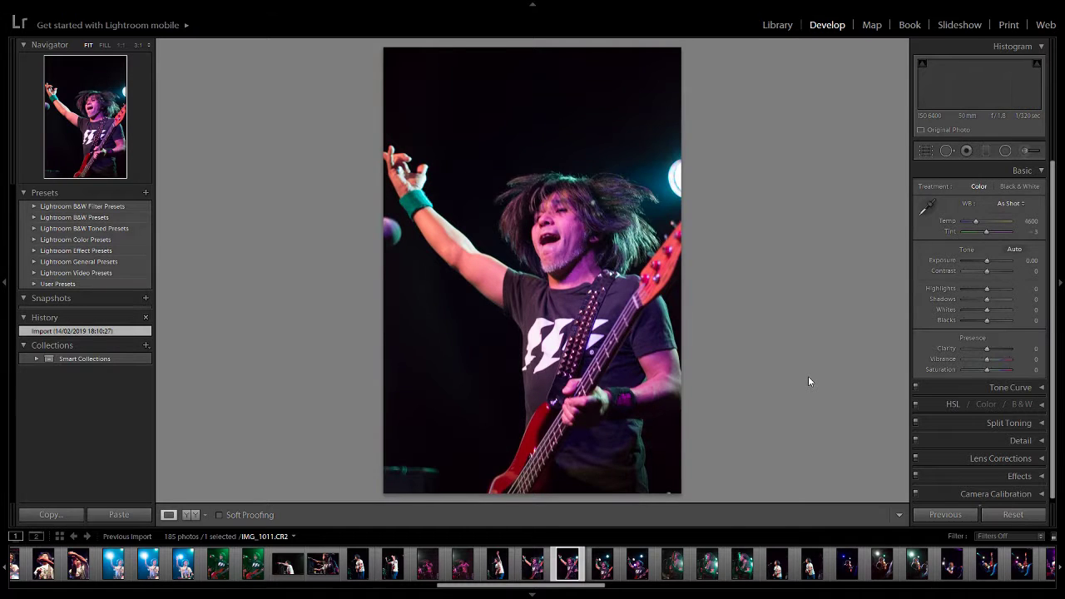
{"action": "key", "text": "Right"}
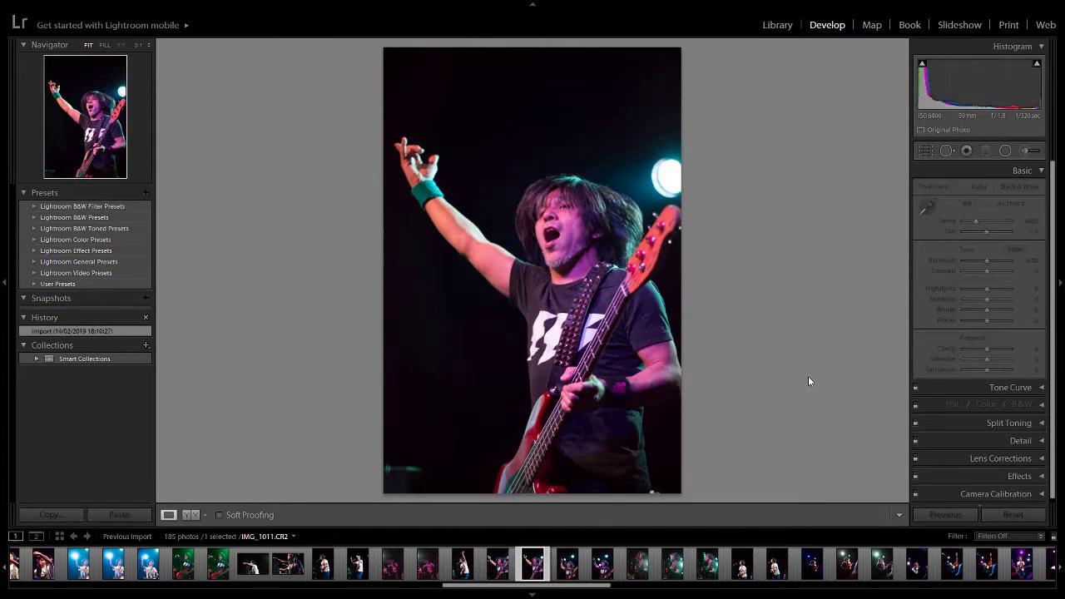
{"action": "key", "text": "Right"}
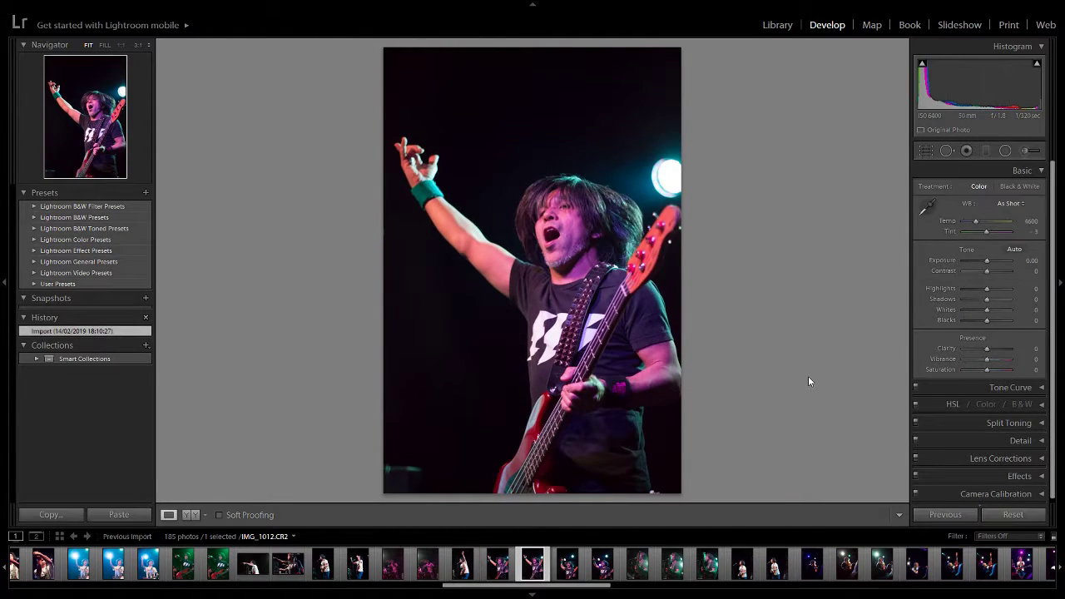
{"action": "key", "text": "Right"}
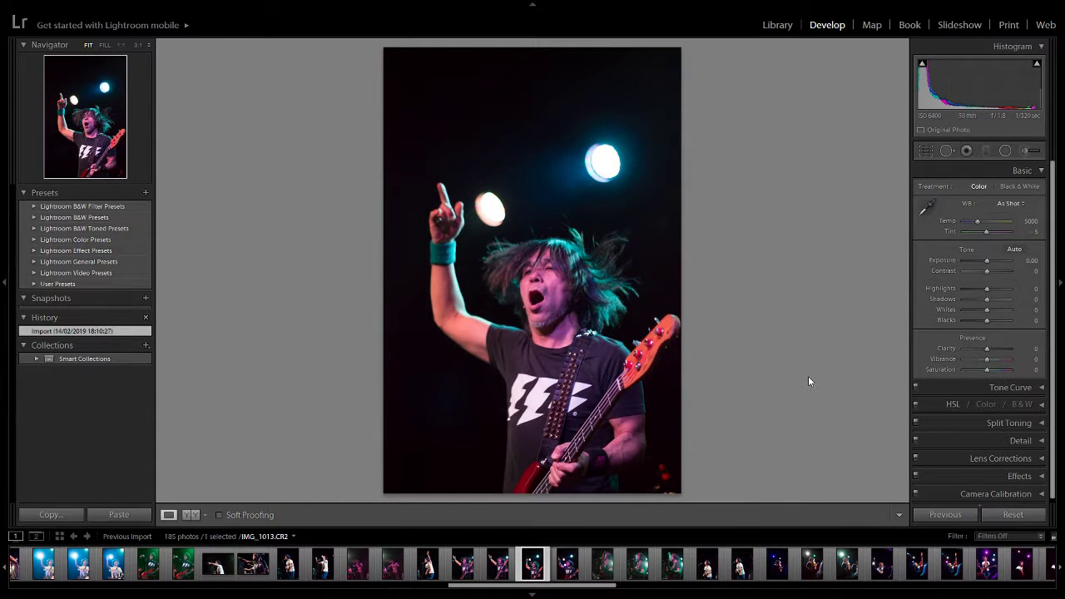
{"action": "key", "text": "Right"}
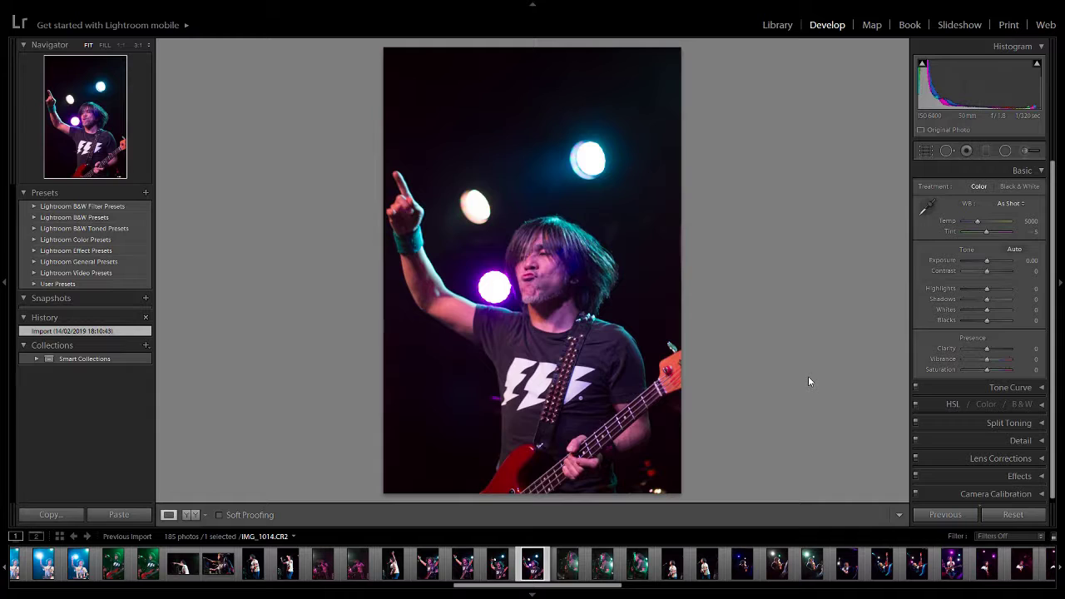
Step: Review the bassist at the microphone in IMG_1015 to IMG_1017 and compare the singer shots IMG_1018 and IMG_1019
{"action": "key", "text": "Right"}
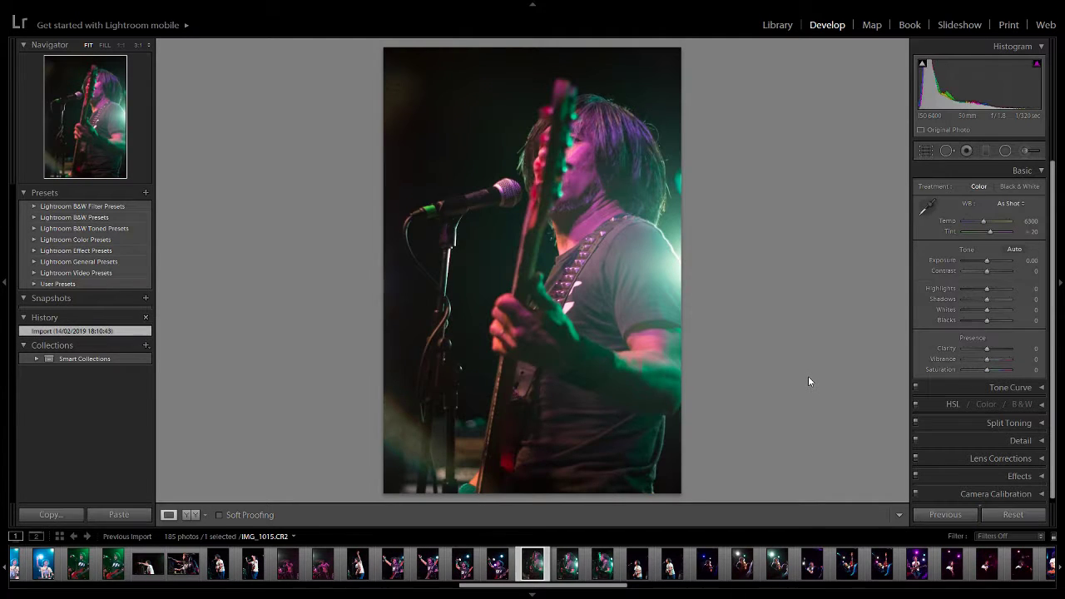
{"action": "key", "text": "Right"}
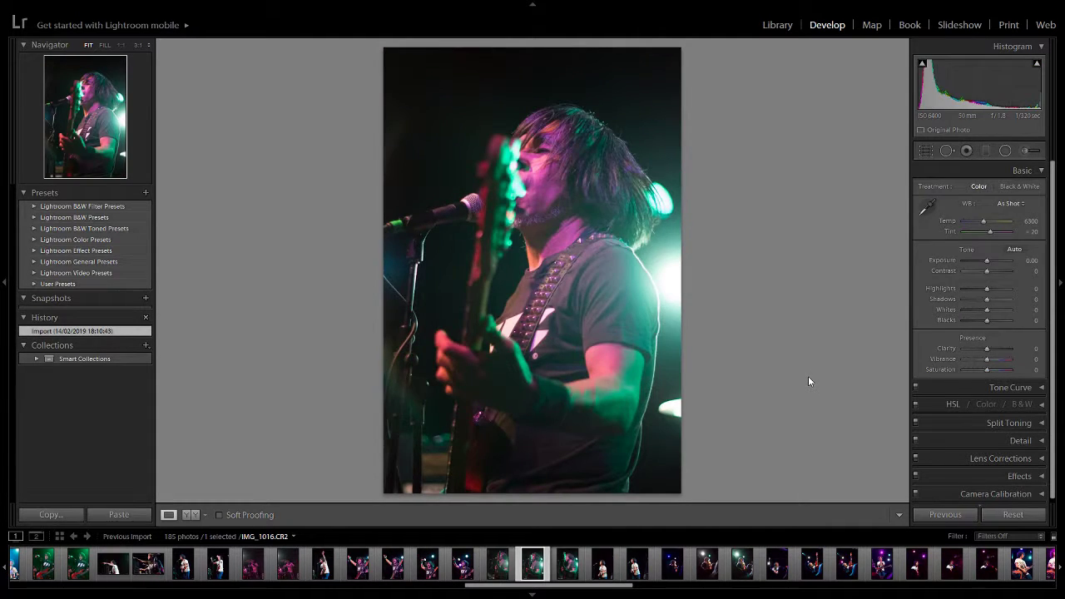
{"action": "key", "text": "Right"}
{"action": "key", "text": "Right"}
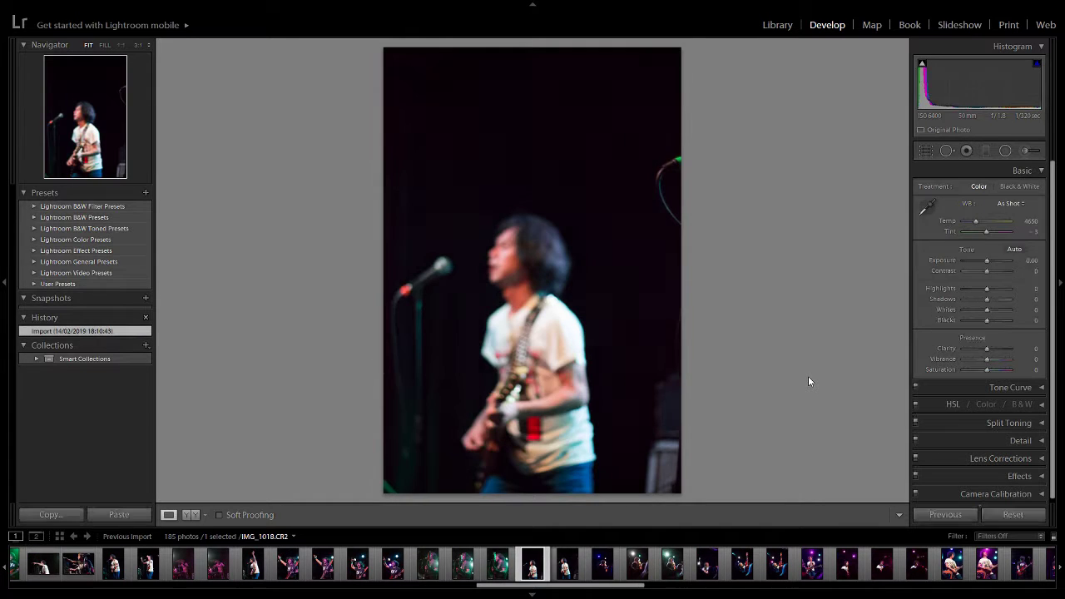
{"action": "key", "text": "Right"}
{"action": "key", "text": "Left"}
{"action": "key", "text": "Right"}
Step: Inspect the singer's face at 1:1 in IMG_1020, the dark crowd shot with the blue light, and return to the full view
{"action": "key", "text": "Right"}
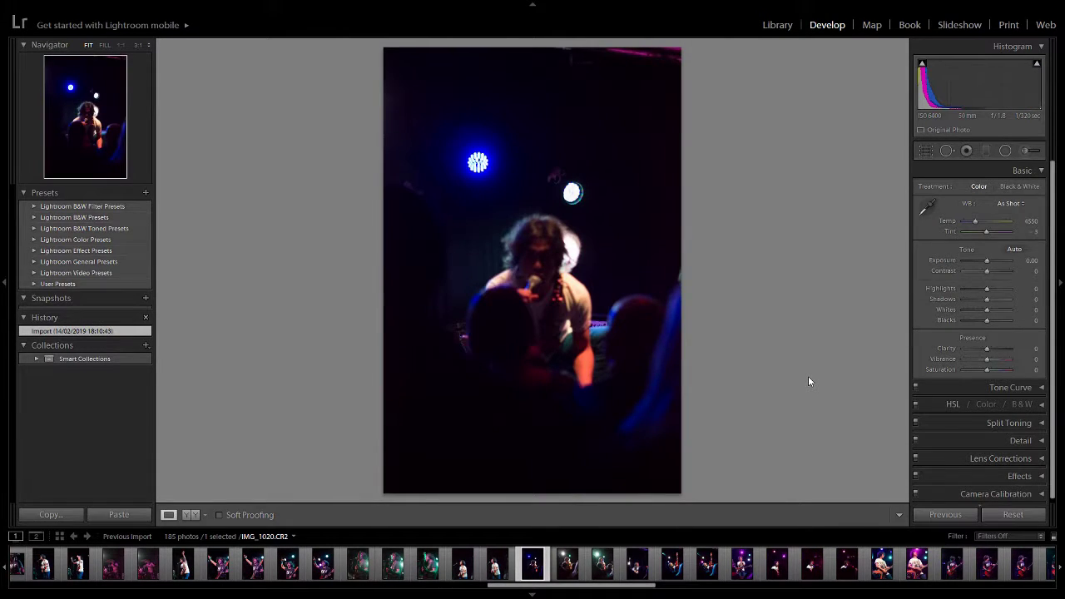
{"action": "left_click", "coordinate": [540, 273]}
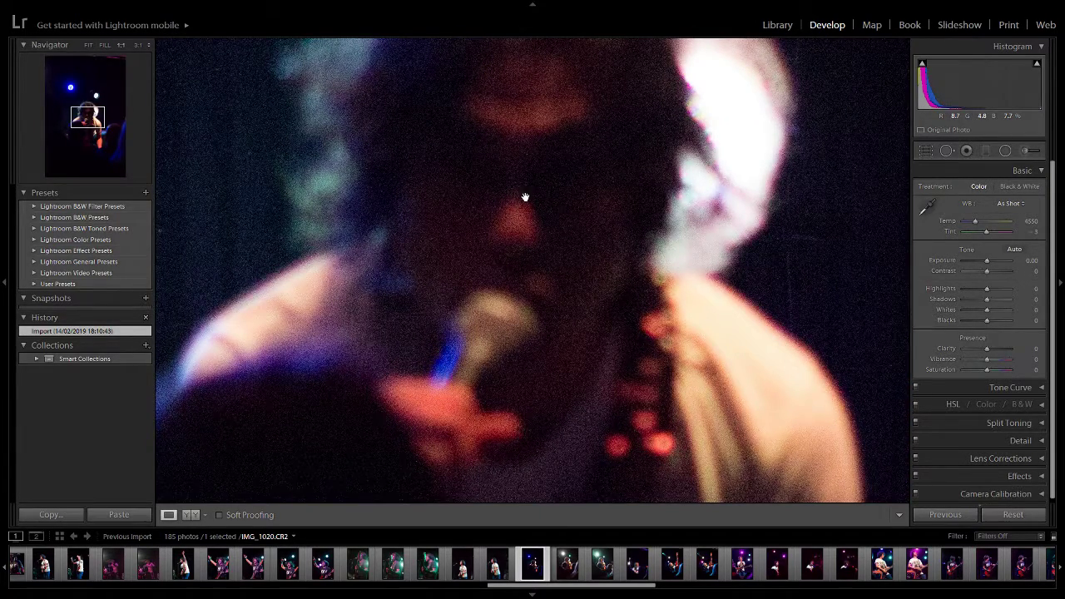
{"action": "left_click", "coordinate": [536, 173]}
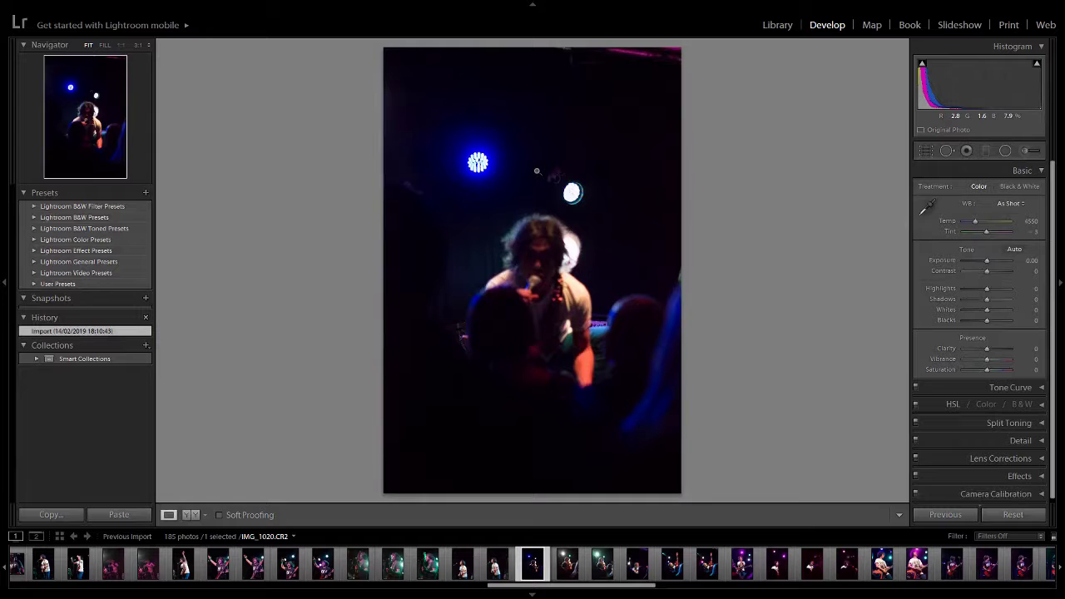
Step: Compare the singer framed by the audience in IMG_1021 and IMG_1022, switching between both shots and ending on IMG_1022
{"action": "key", "text": "Right"}
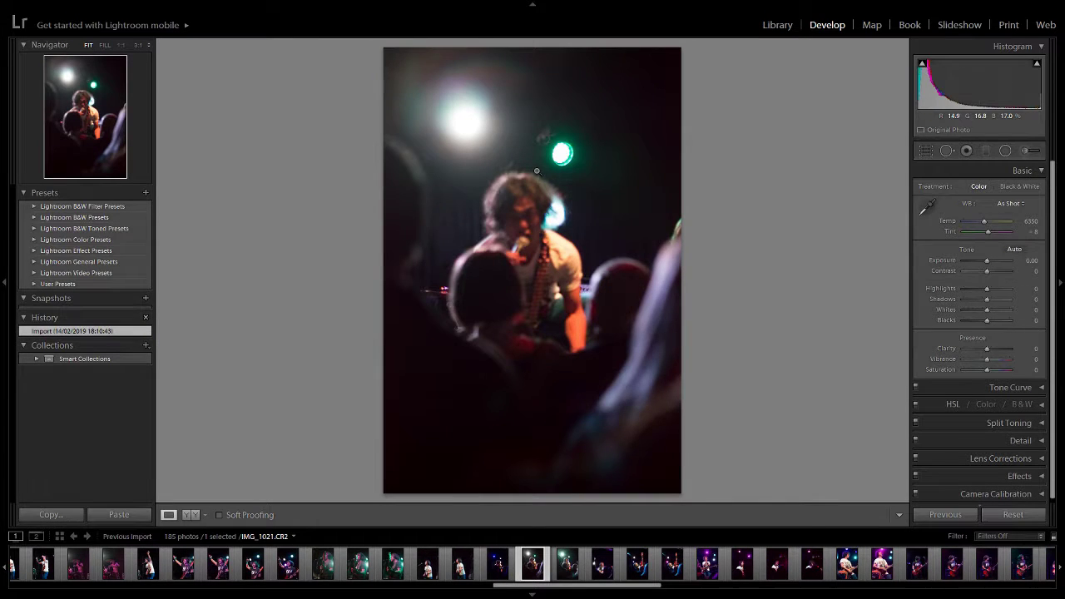
{"action": "key", "text": "Right"}
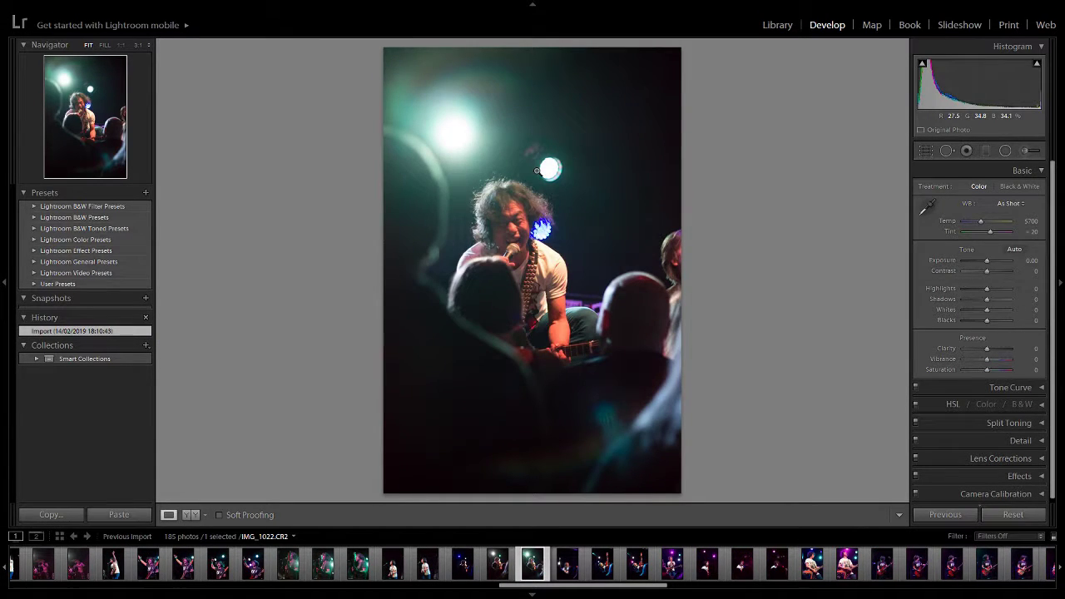
{"action": "key", "text": "Left"}
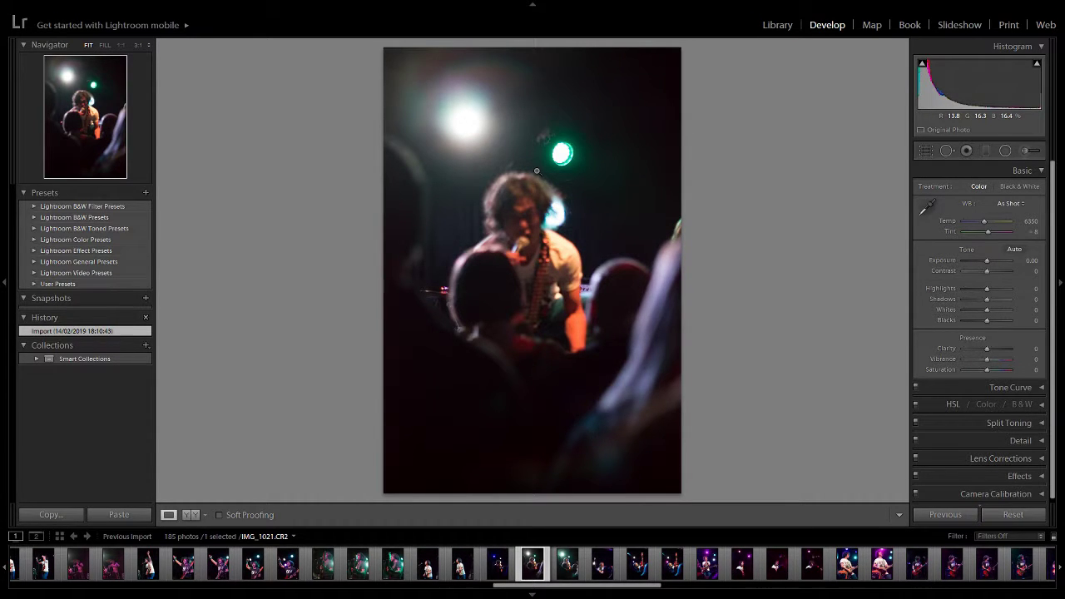
{"action": "key", "text": "Right"}
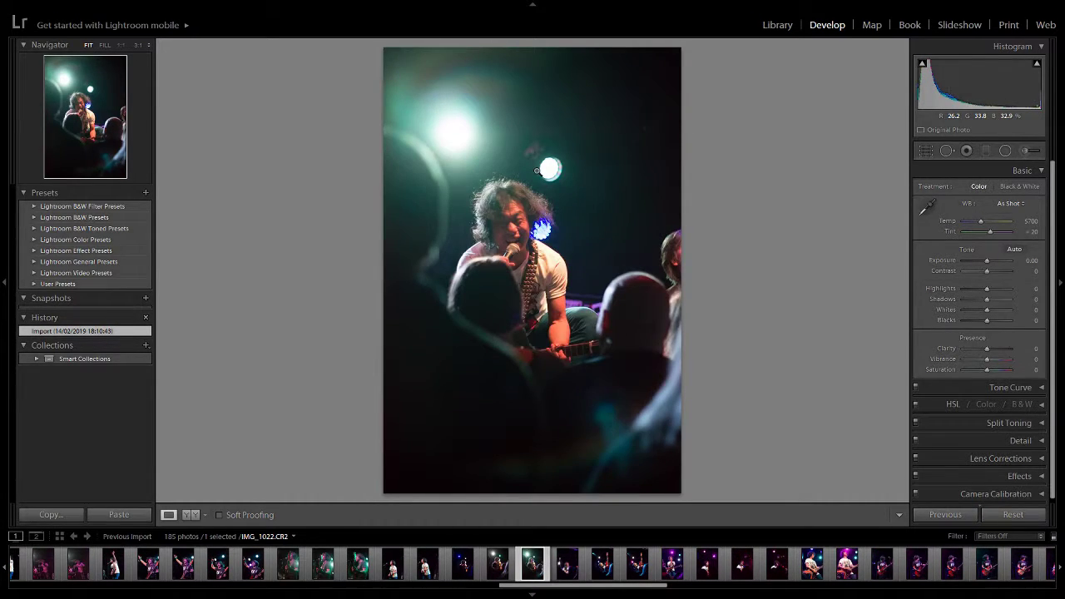
{"action": "key", "text": "Left"}
{"action": "key", "text": "Right"}
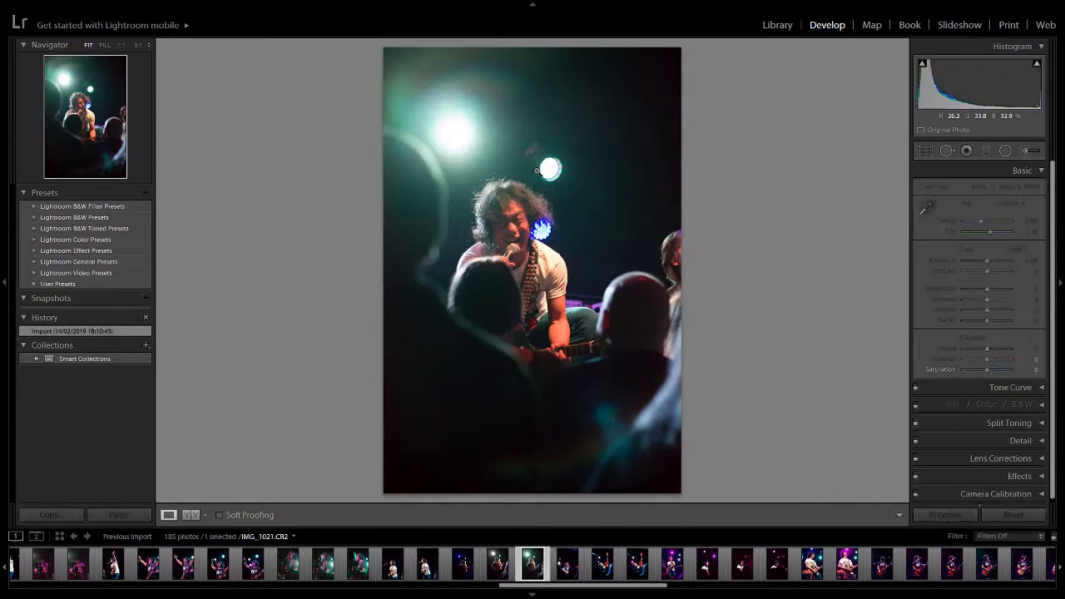
Step: Review IMG_1023 to IMG_1026, from the blurred guitarist through the raised bass shots to the clapping singer
{"action": "key", "text": "Right"}
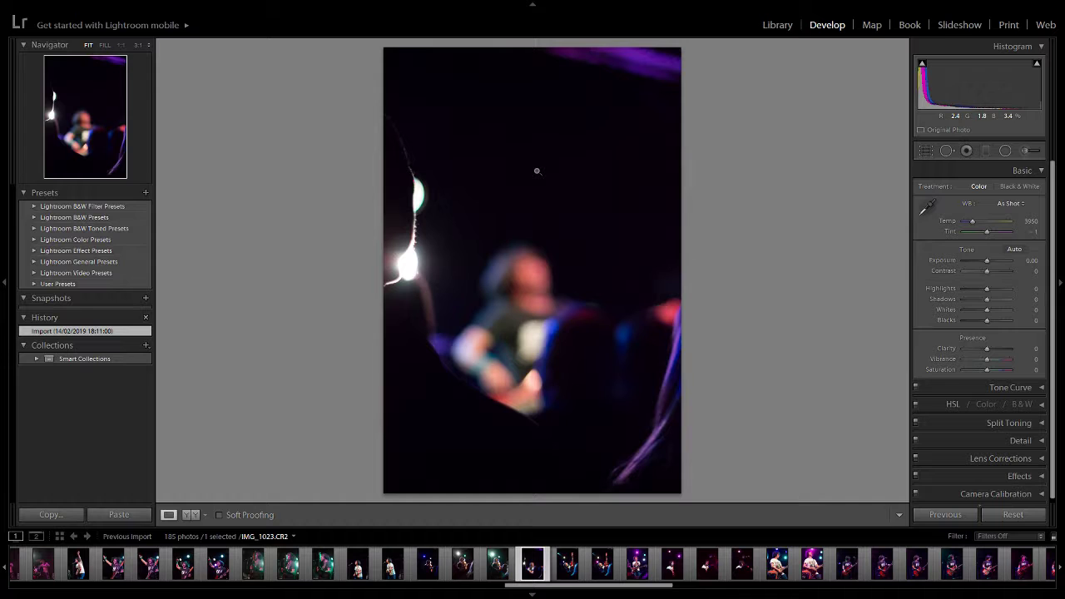
{"action": "key", "text": "Right"}
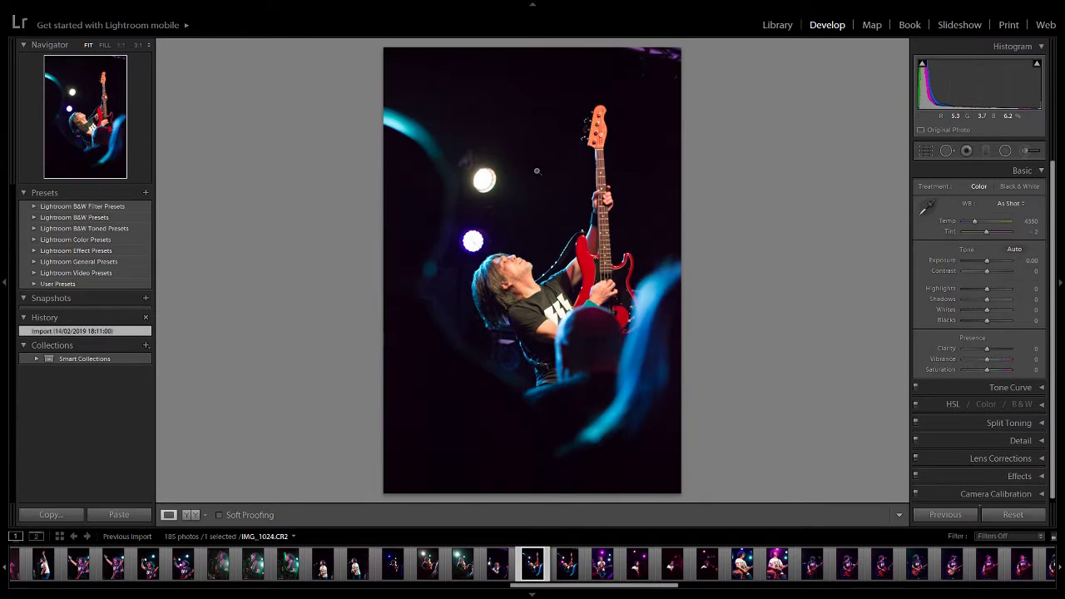
{"action": "key", "text": "Right"}
{"action": "key", "text": "Right"}
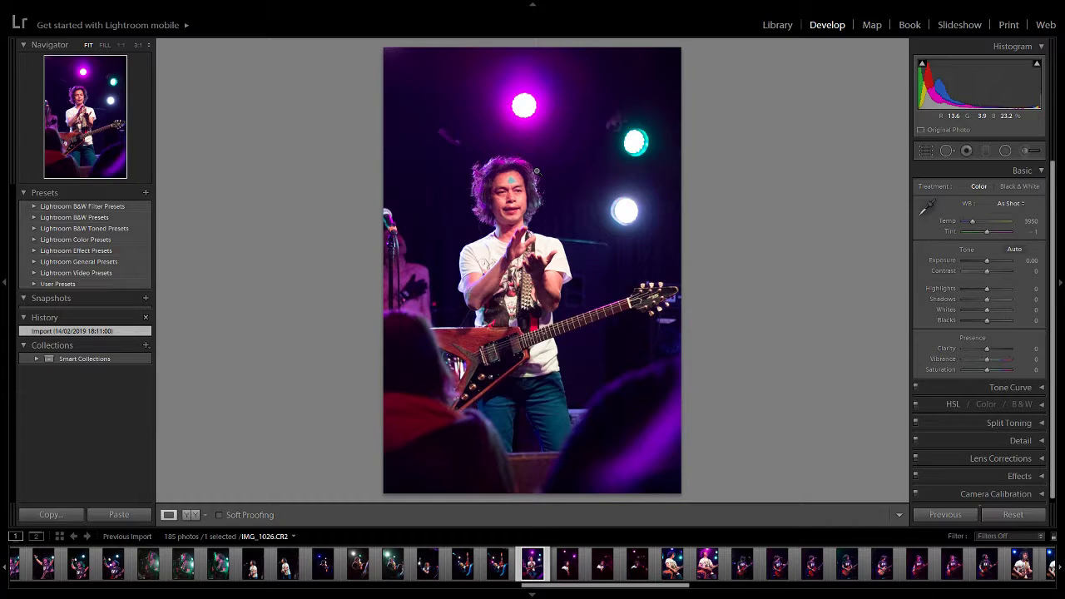
Step: Look through the dark singer shots IMG_1027 to IMG_1029 and the guitar close-ups IMG_1030 and IMG_1031
{"action": "key", "text": "Right"}
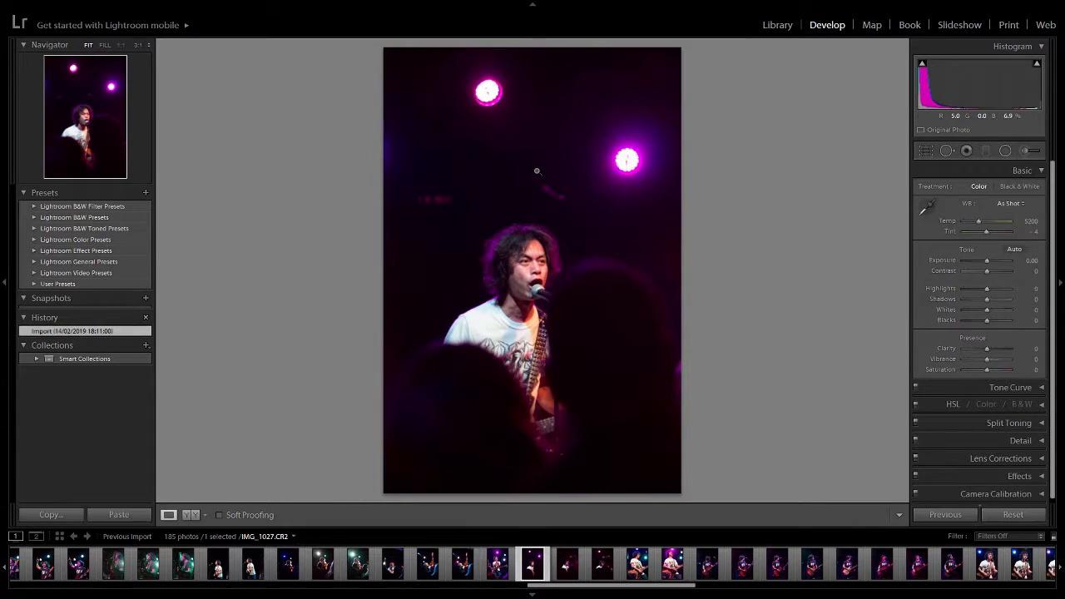
{"action": "key", "text": "Right"}
{"action": "key", "text": "Right"}
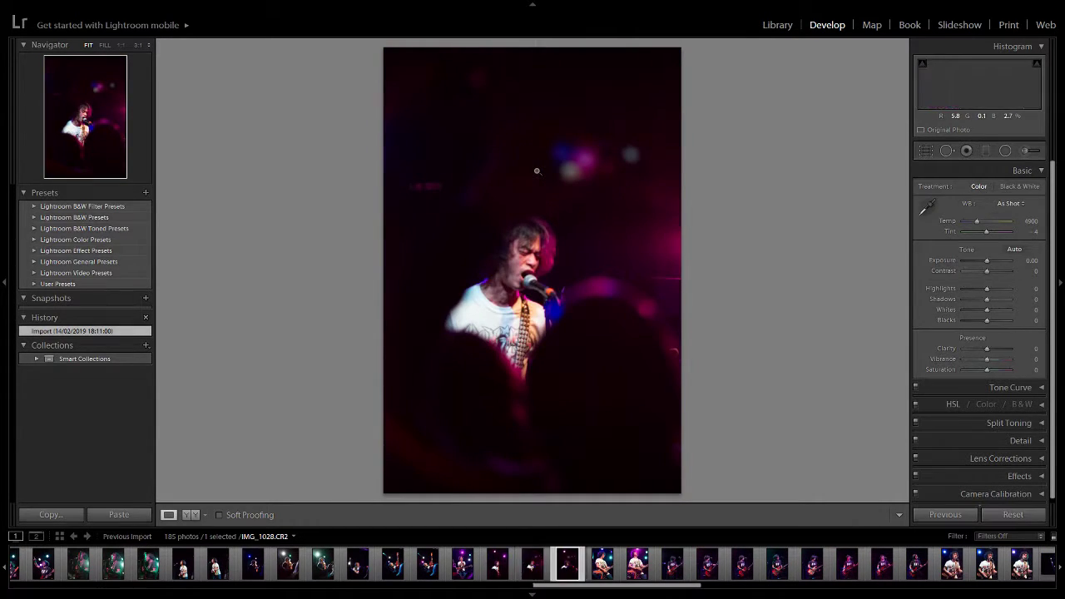
{"action": "key", "text": "Right"}
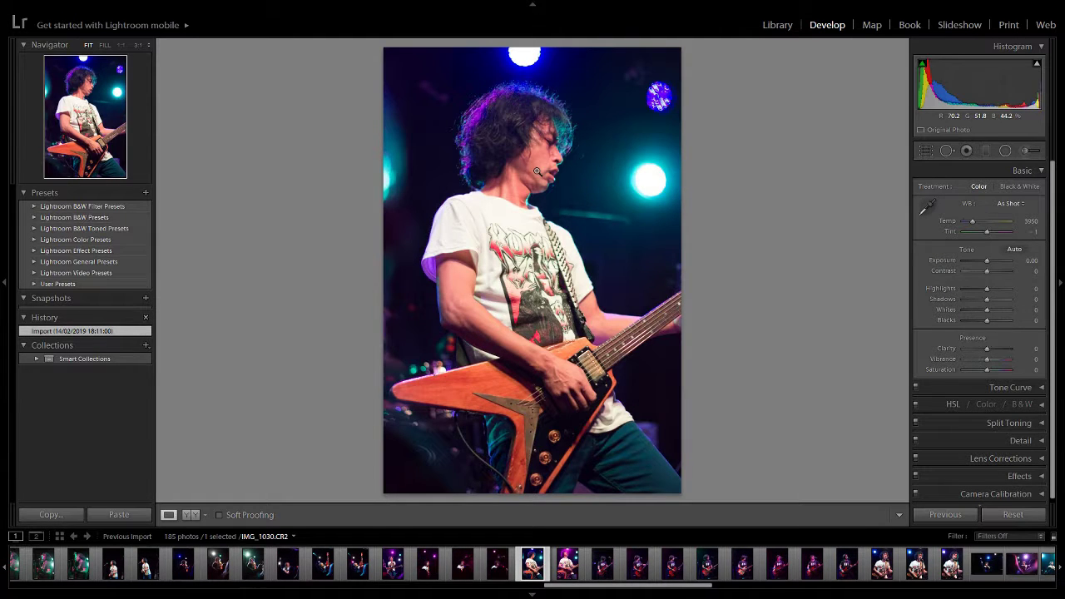
{"action": "key", "text": "Right"}
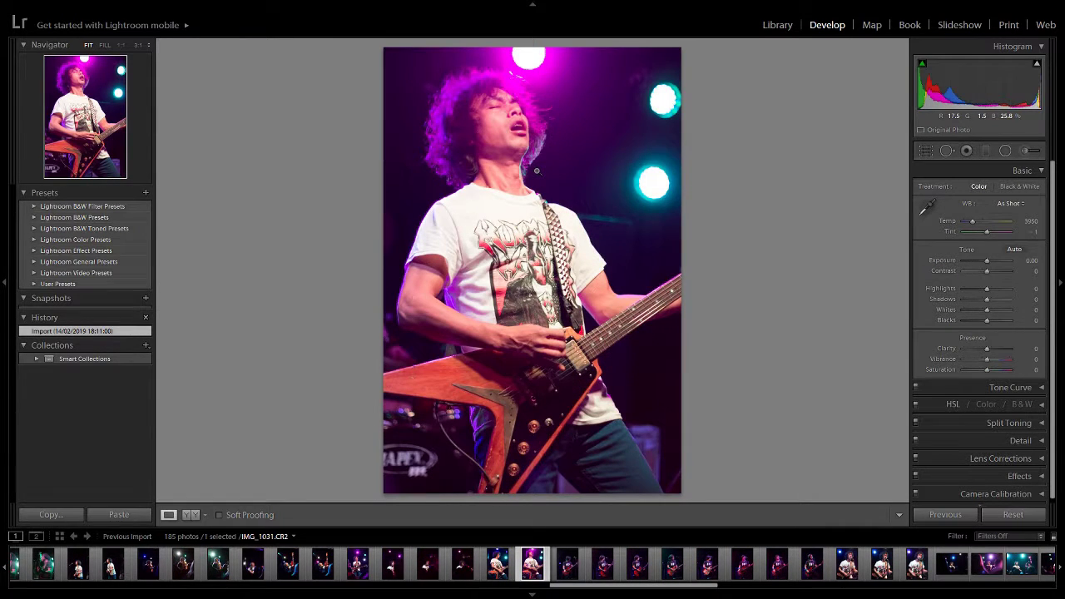
Step: Go through the portrait shots of the bassist with the red bass, IMG_1032 through IMG_1039
{"action": "key", "text": "Right"}
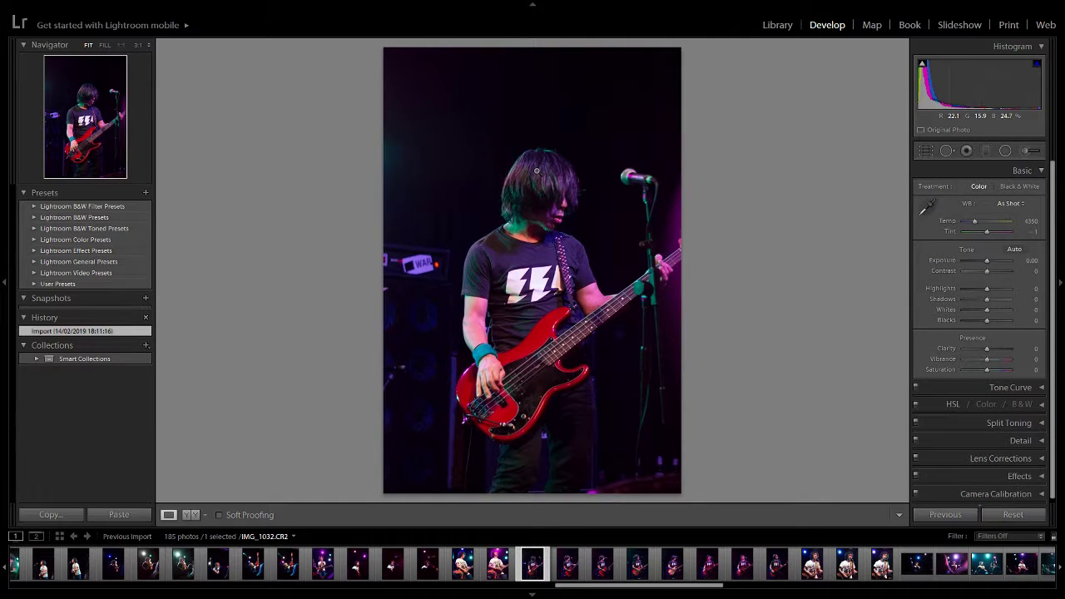
{"action": "key", "text": "Right"}
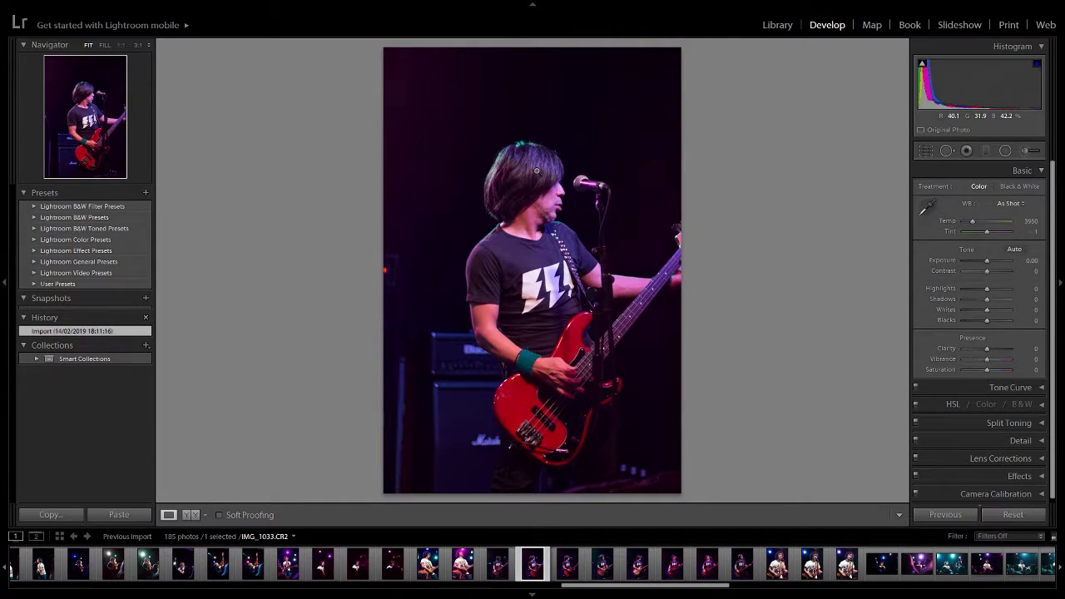
{"action": "key", "text": "Right"}
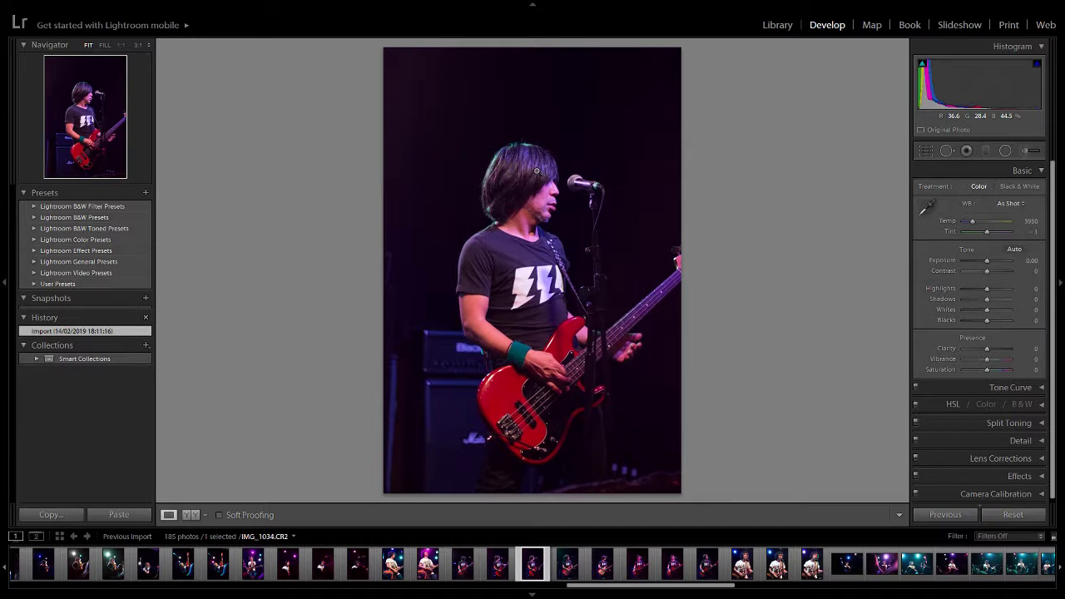
{"action": "key", "text": "Right"}
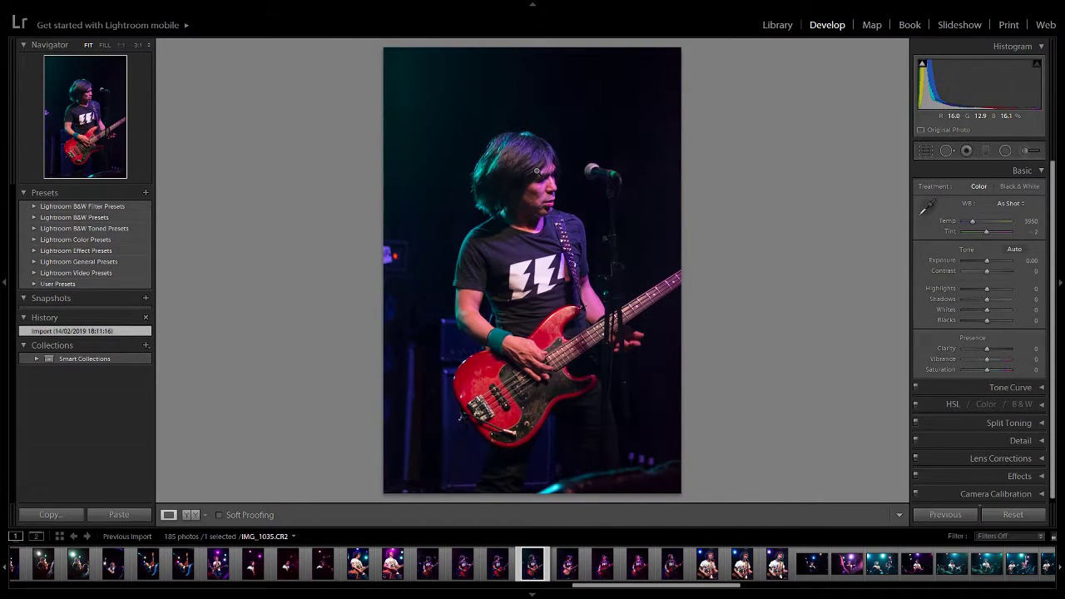
{"action": "key", "text": "Right"}
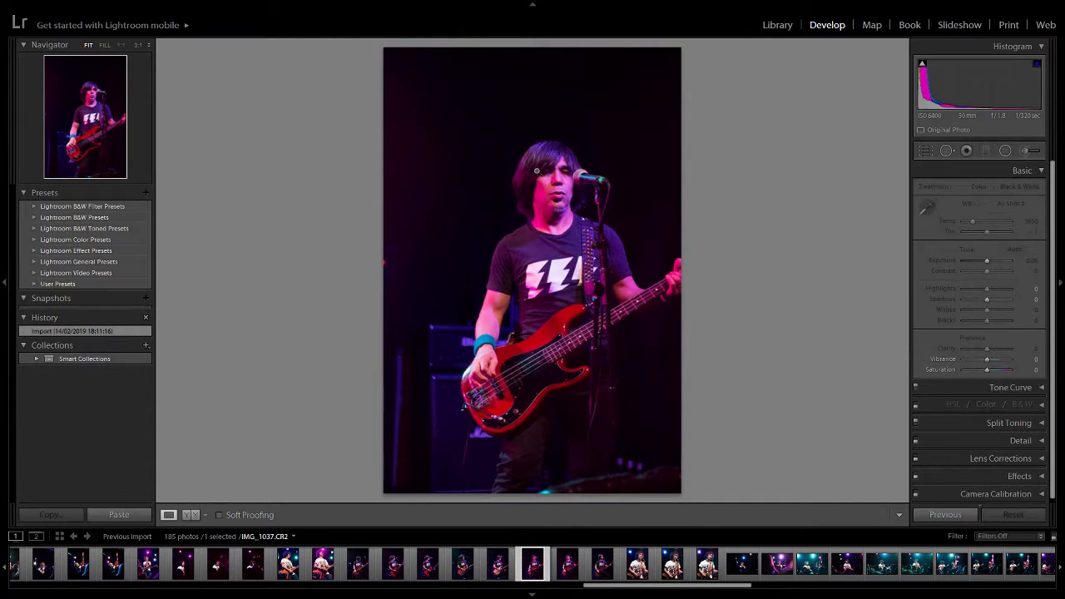
{"action": "key", "text": "Right"}
{"action": "key", "text": "Right"}
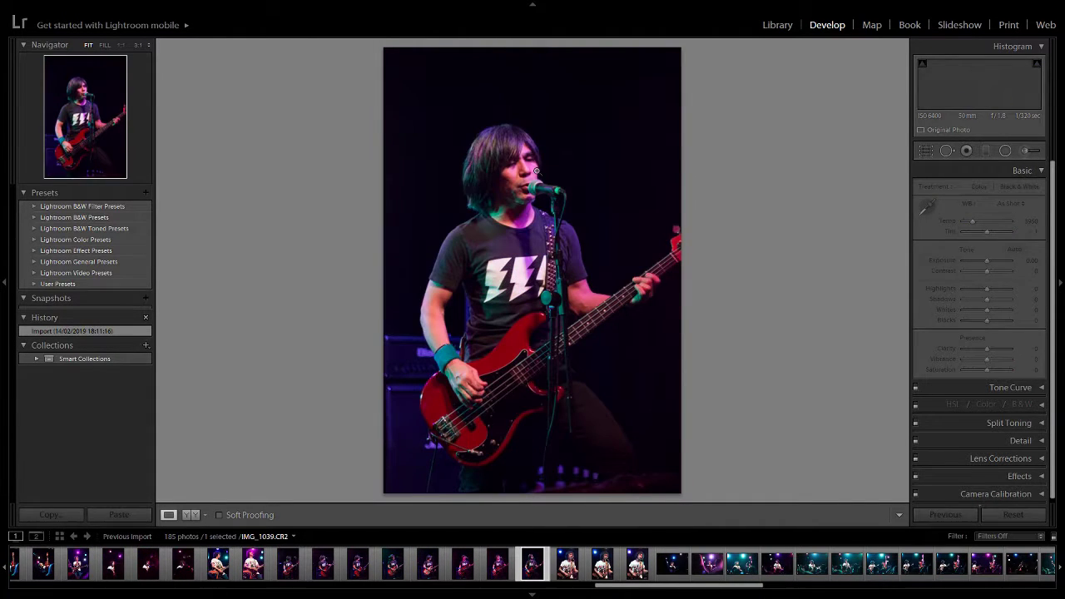
Step: Compare the upright close-ups of the singer at the microphone in IMG_1040, IMG_1041 and IMG_1042
{"action": "key", "text": "Right"}
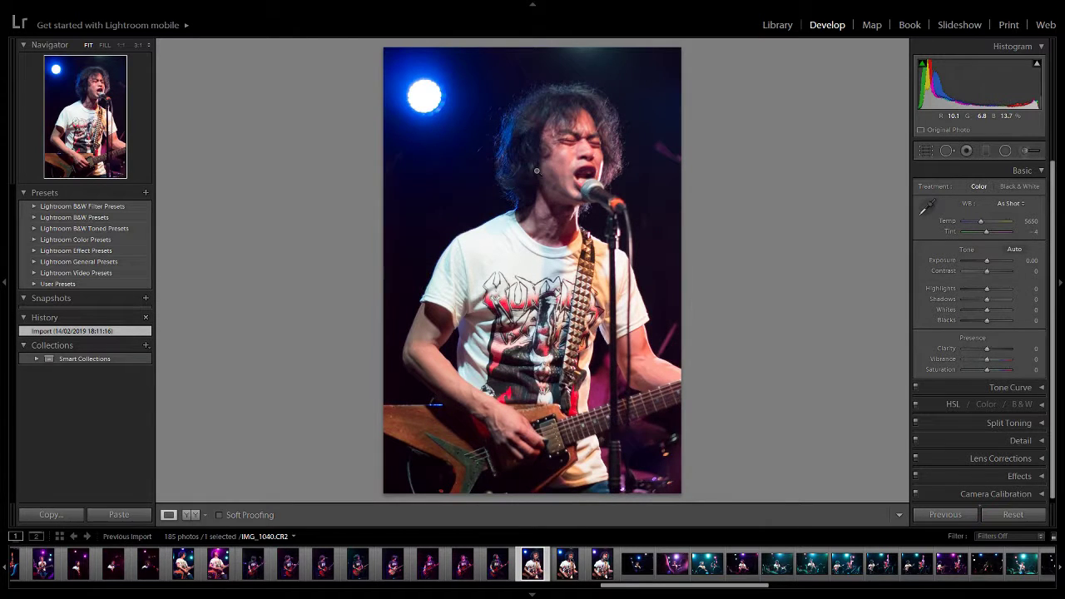
{"action": "key", "text": "Right"}
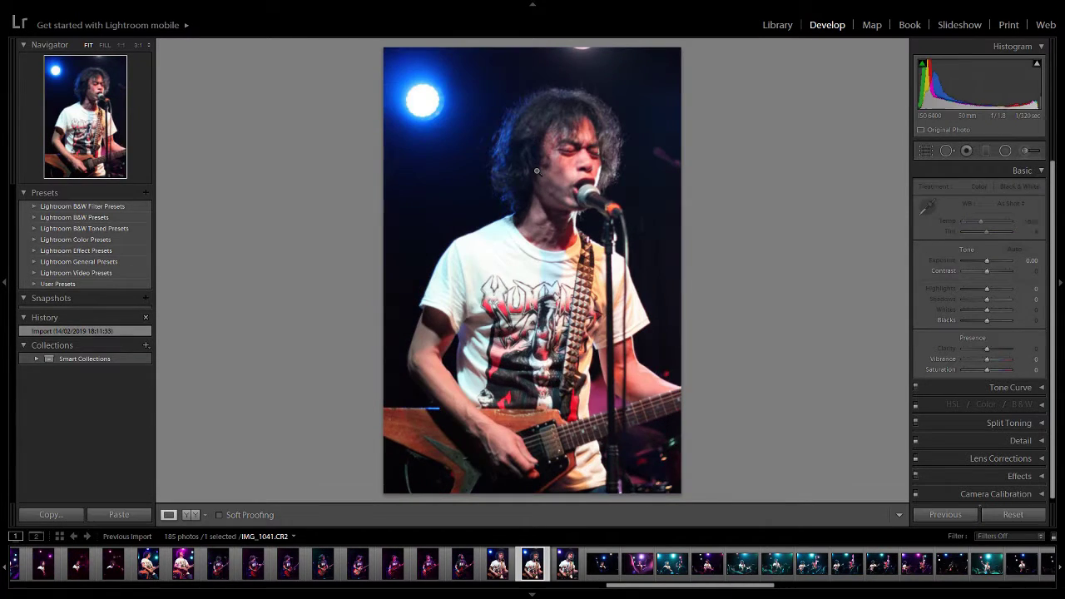
{"action": "key", "text": "Right"}
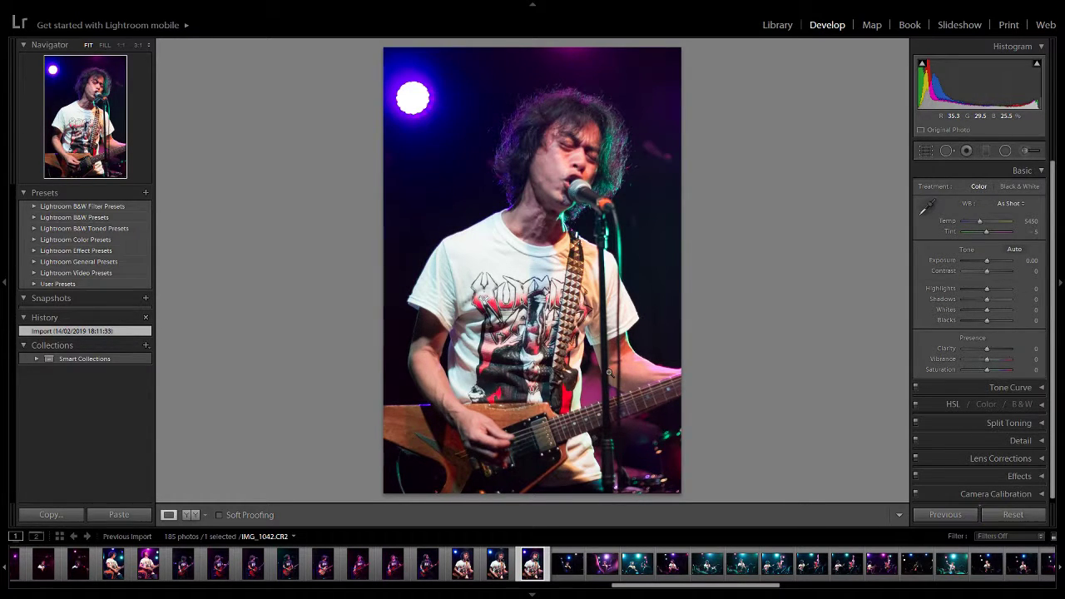
Step: Review the landscape shots of the band over the audience's heads, IMG_1043 through IMG_1048
{"action": "key", "text": "Right"}
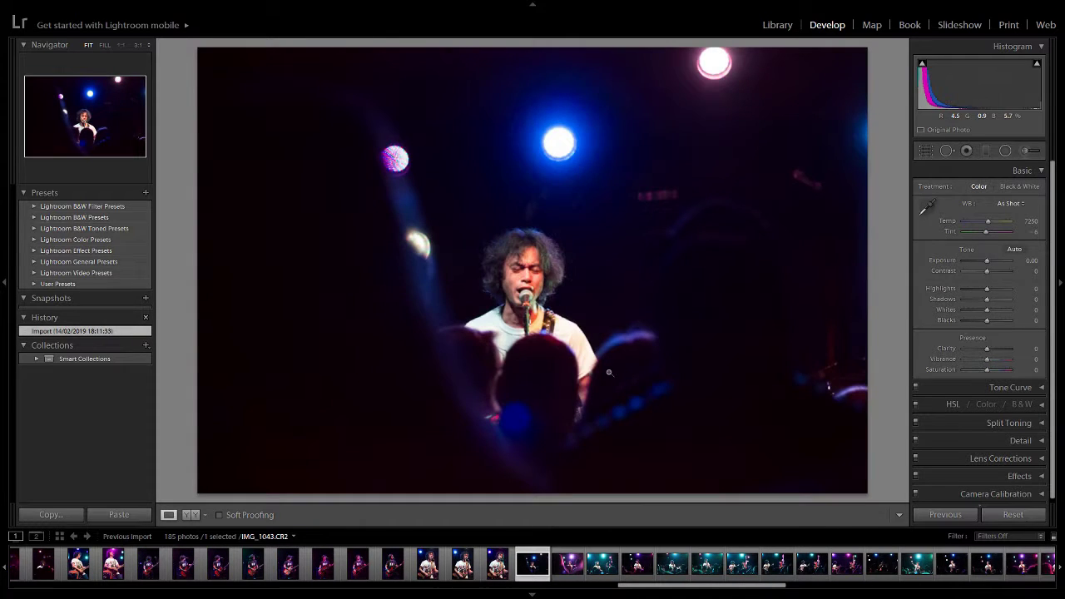
{"action": "key", "text": "Right"}
{"action": "key", "text": "Right"}
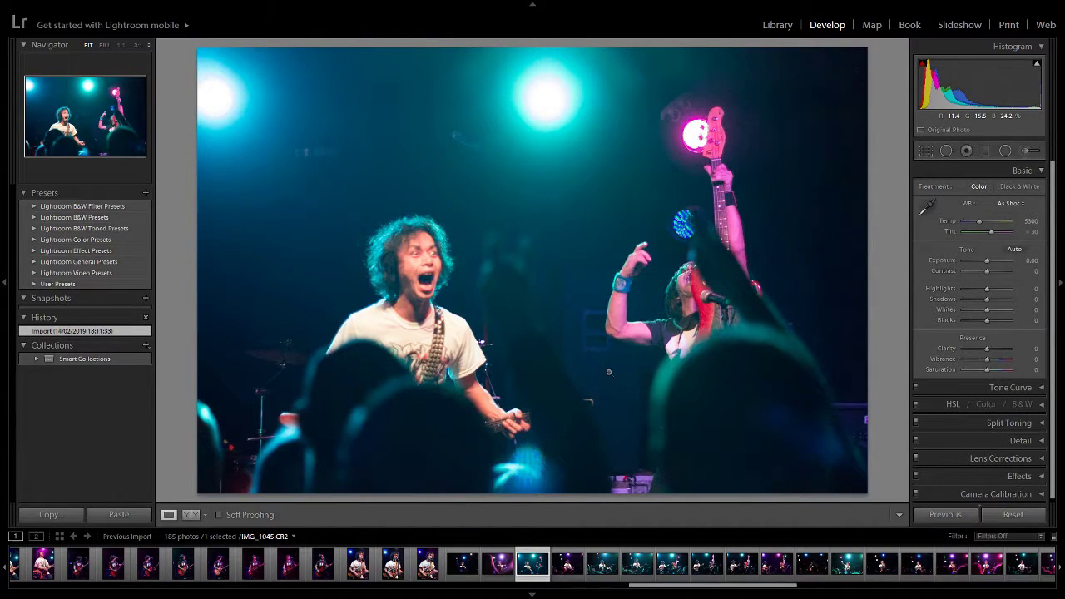
{"action": "key", "text": "Right"}
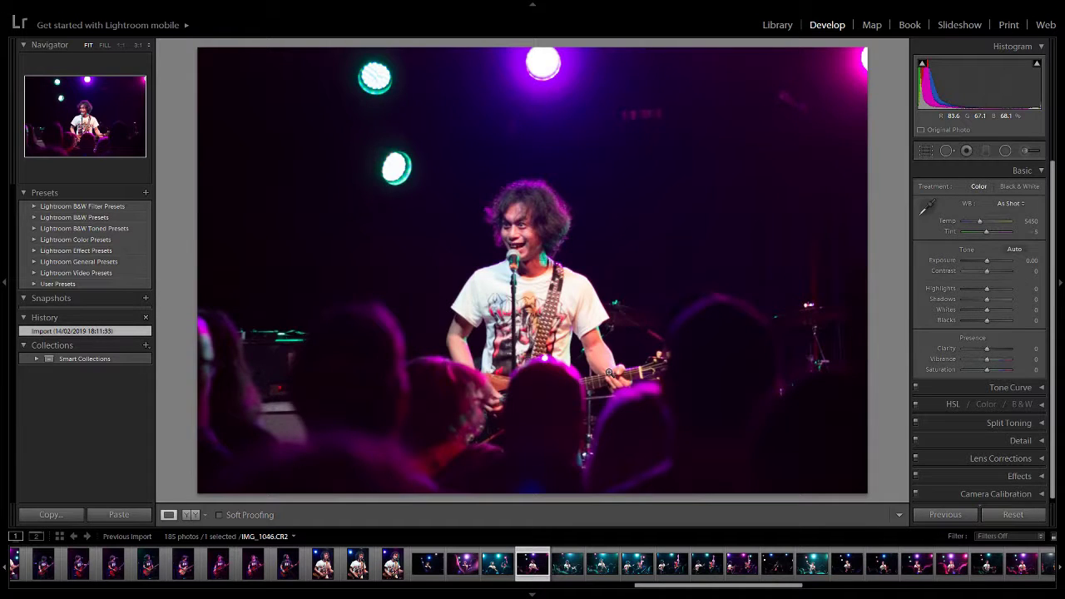
{"action": "key", "text": "Right"}
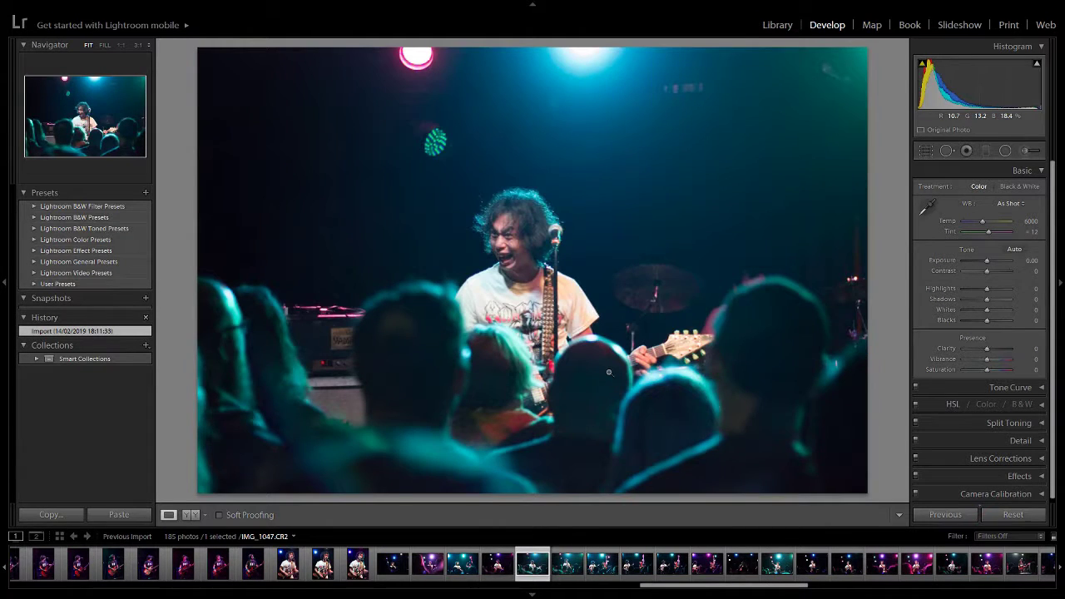
{"action": "key", "text": "Right"}
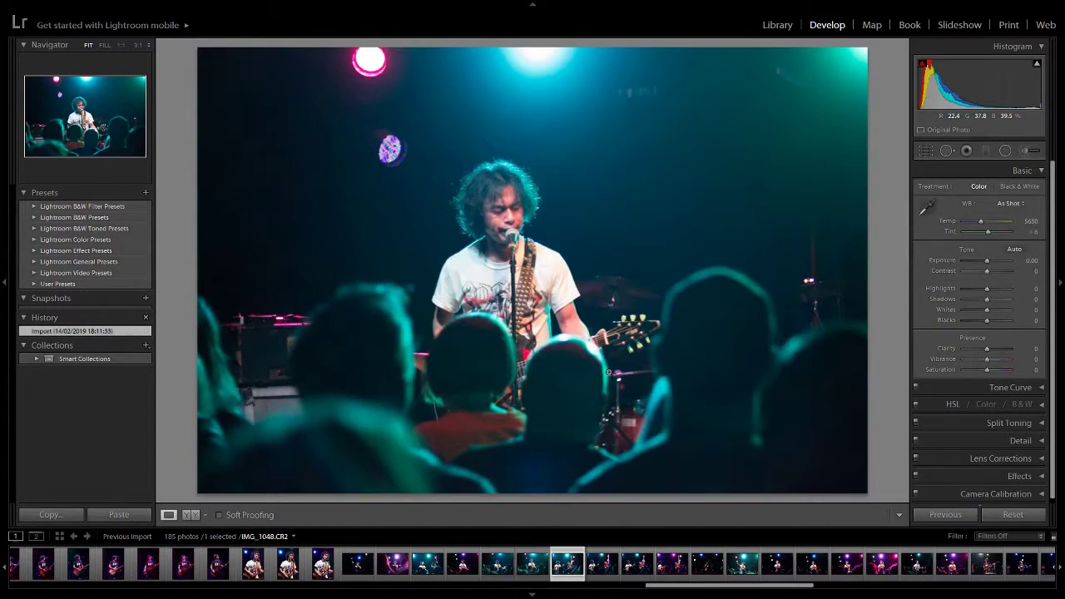
Step: Compare the shots of guitarist and bassist together in IMG_1049 to IMG_1052, going back once from IMG_1050 to IMG_1049
{"action": "key", "text": "Right"}
{"action": "key", "text": "Right"}
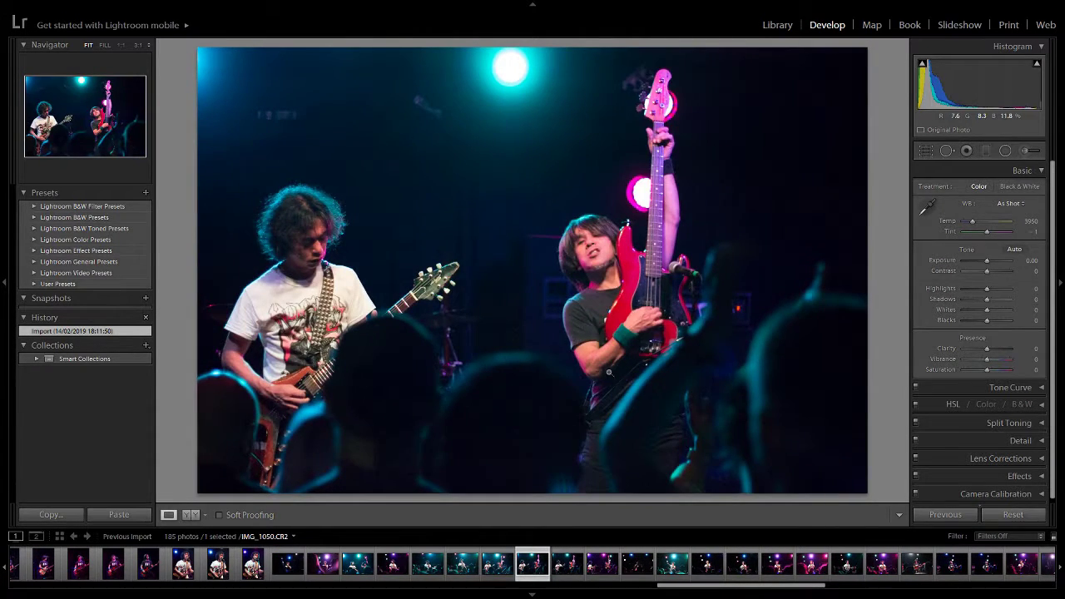
{"action": "key", "text": "Left"}
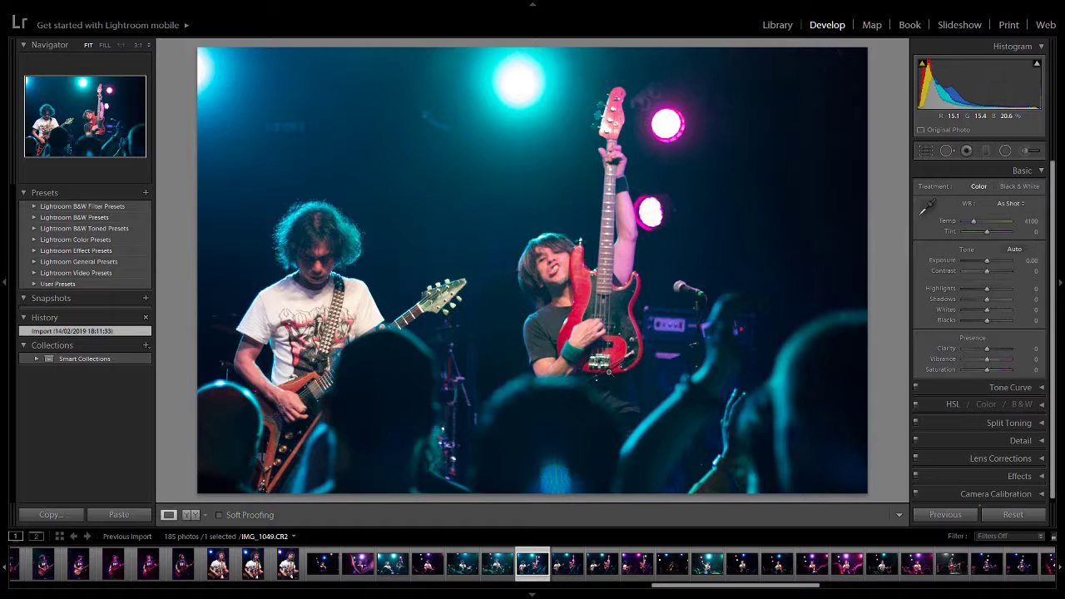
{"action": "key", "text": "Right"}
{"action": "key", "text": "Right"}
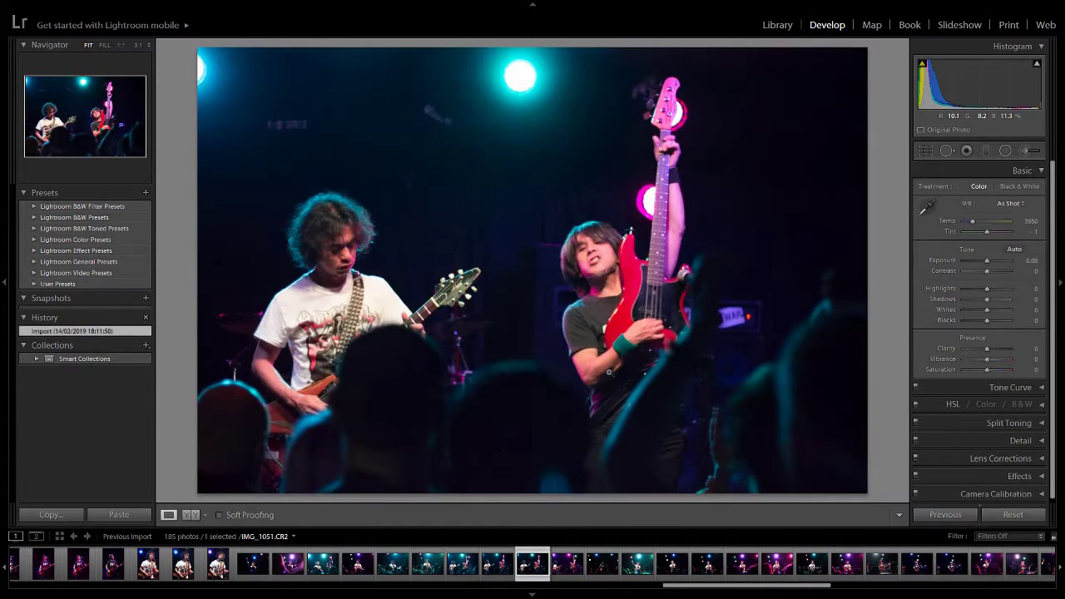
{"action": "key", "text": "Right"}
{"action": "key", "text": "Right"}
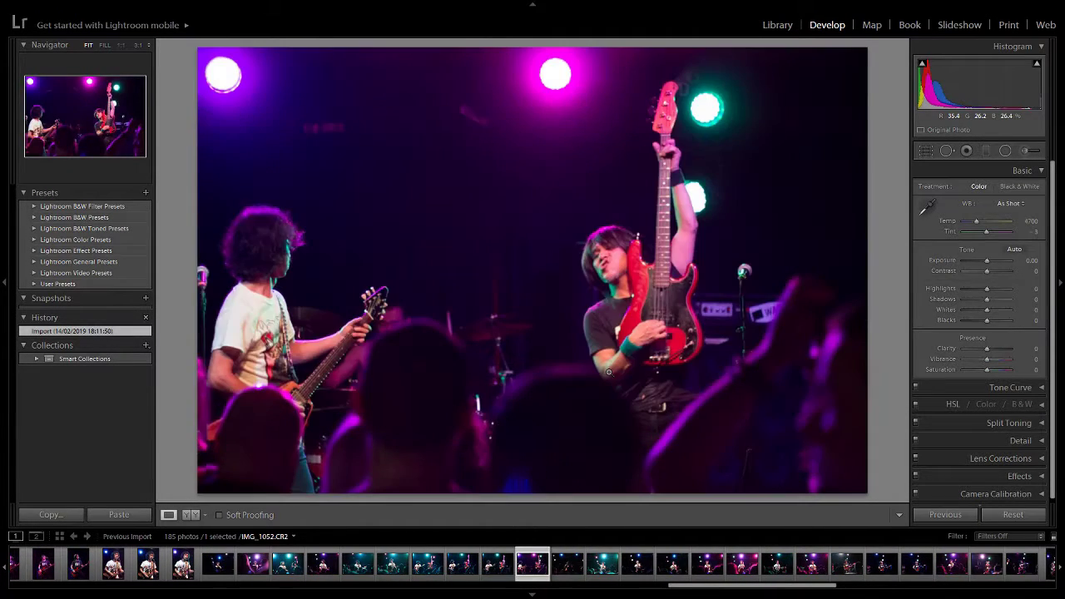
Step: Review the landscape shots of the singer holding the microphone in IMG_1054 through IMG_1057
{"action": "key", "text": "Right"}
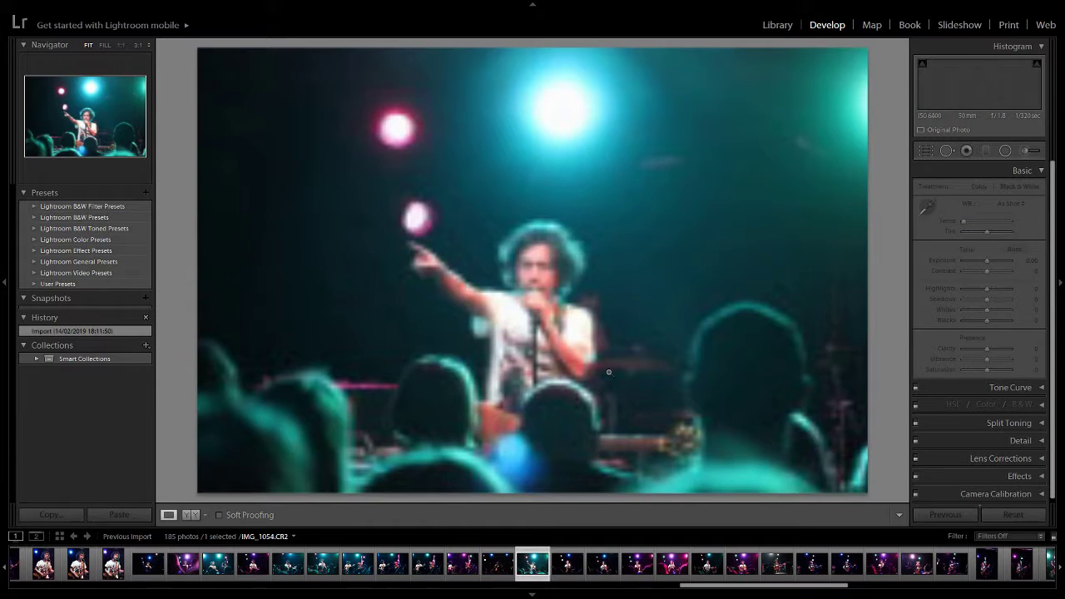
{"action": "key", "text": "Right"}
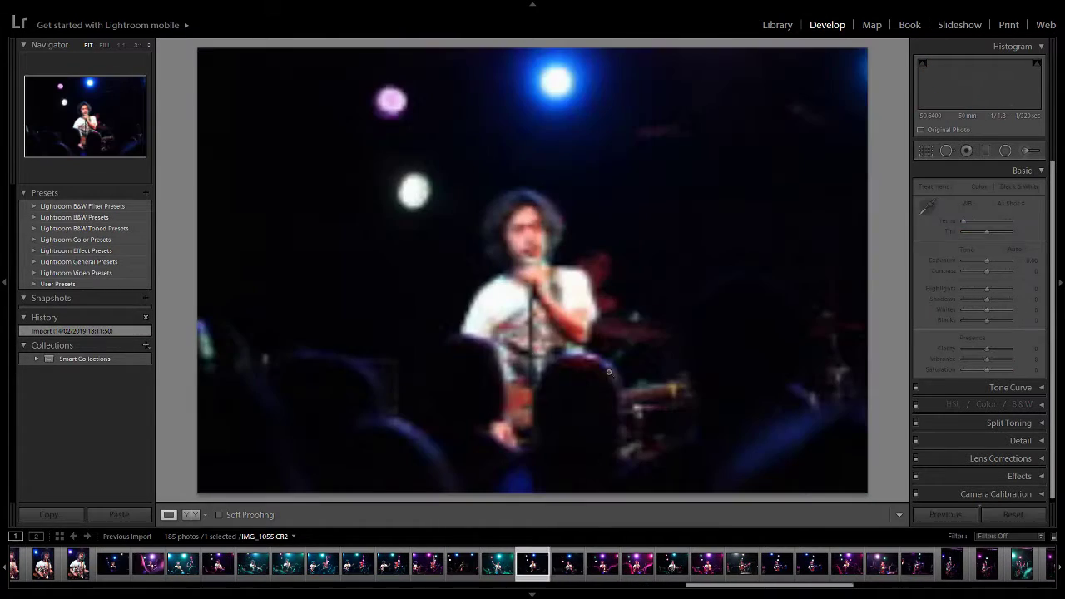
{"action": "key", "text": "Right"}
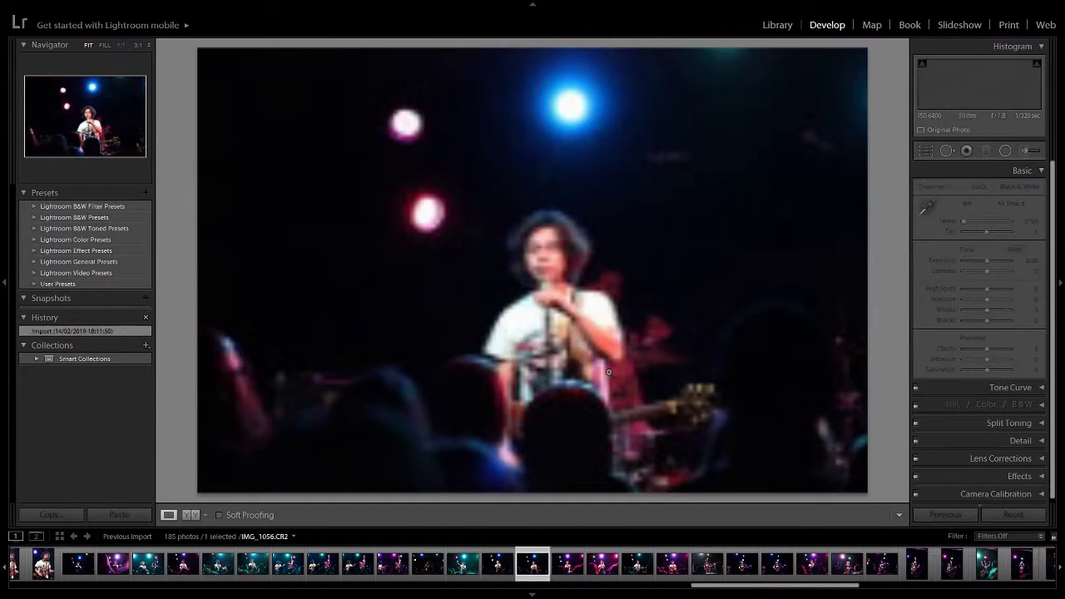
{"action": "key", "text": "Right"}
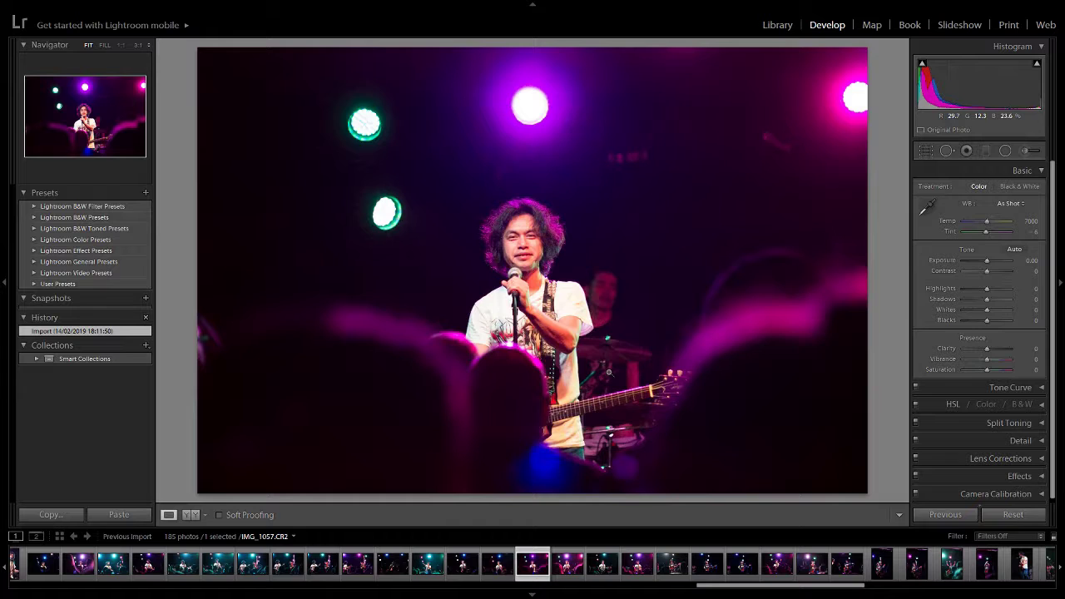
Step: Inspect the smiling singer's face at 1:1 in IMG_1058, the magenta-lit crowd shot, and return to the full view
{"action": "key", "text": "Right"}
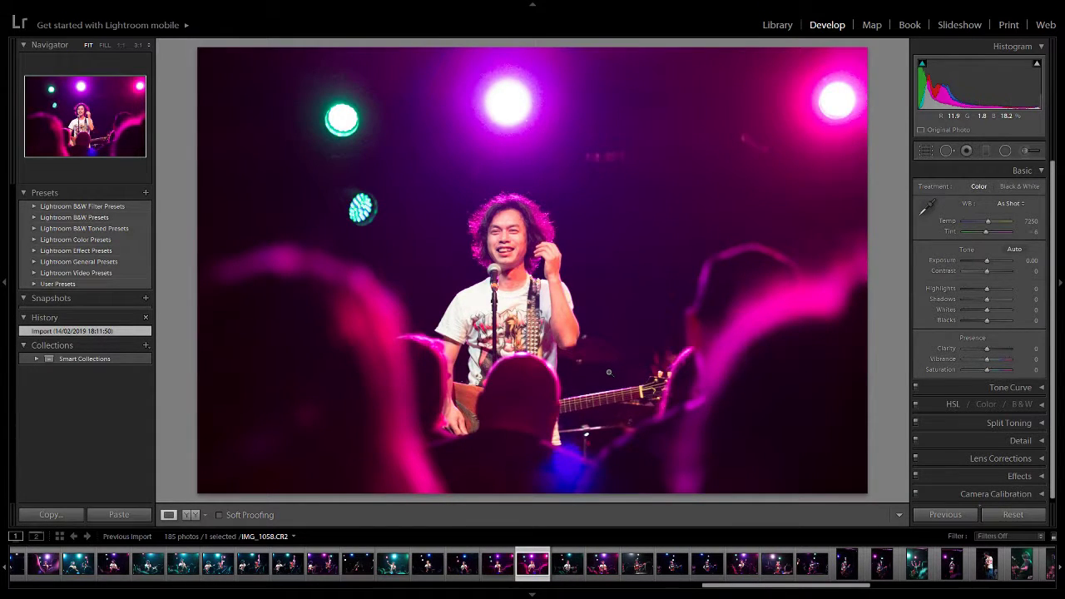
{"action": "left_click", "coordinate": [510, 195]}
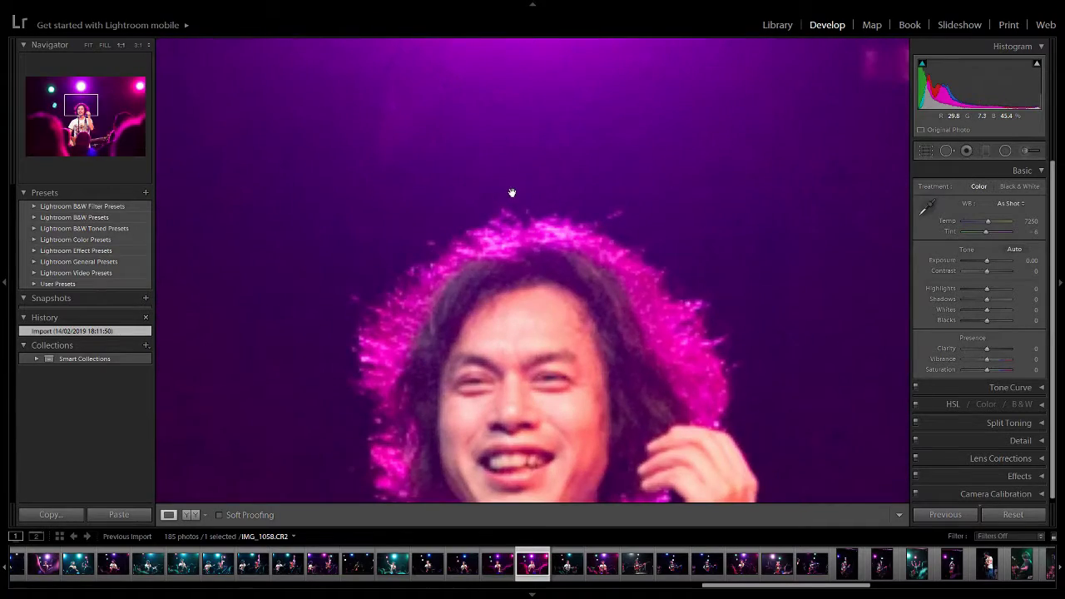
{"action": "left_click_drag", "start_coordinate": [512, 192], "coordinate": [403, 443]}
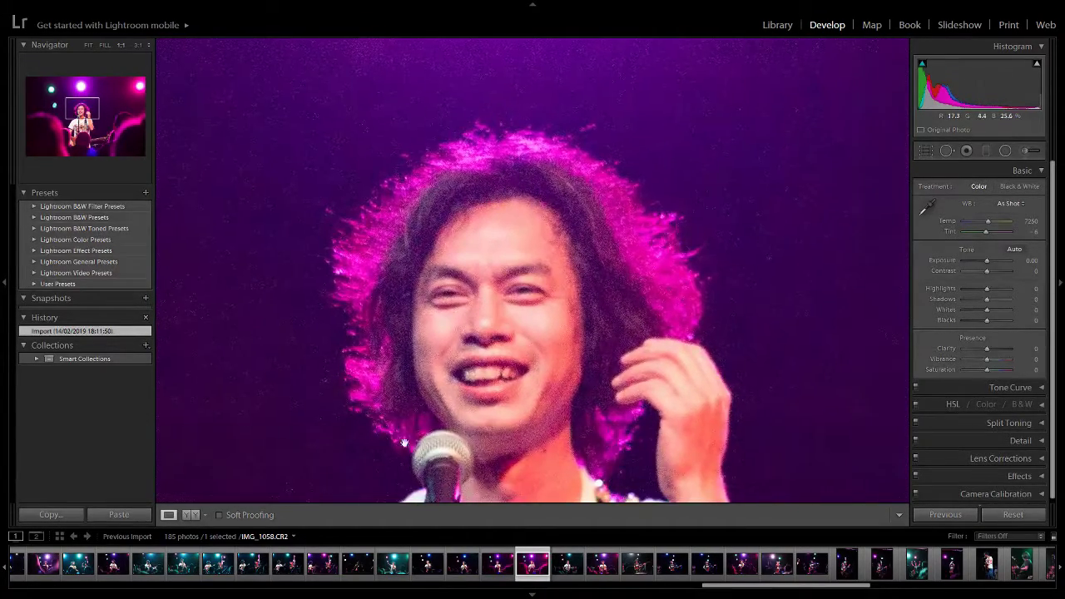
{"action": "left_click", "coordinate": [580, 221]}
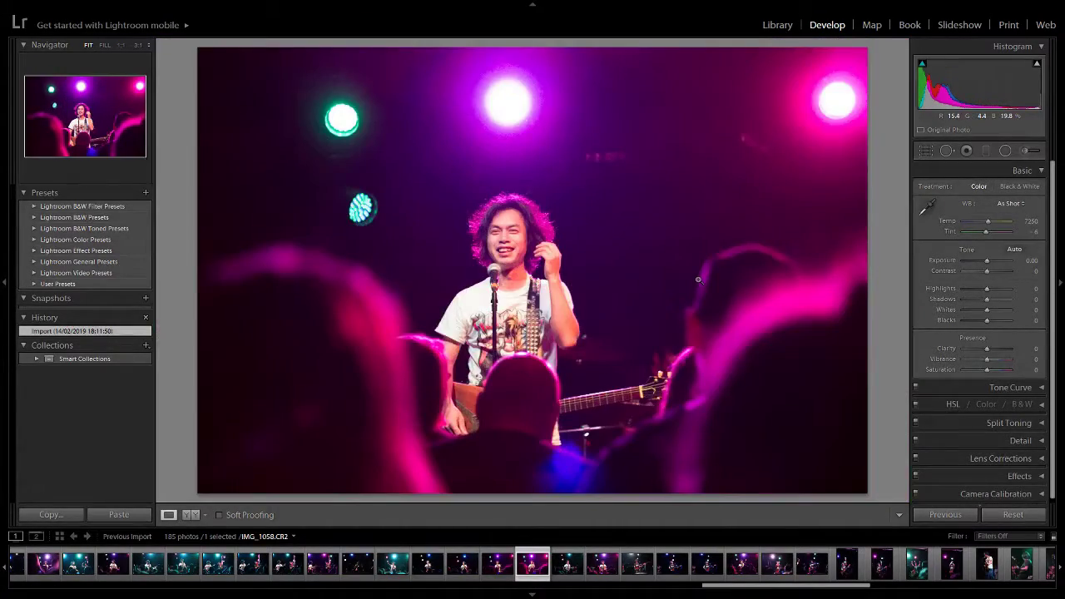
Step: Review the landscape shots of the singer and the bassist in IMG_1059 through IMG_1064, going back once to IMG_1063
{"action": "key", "text": "Right"}
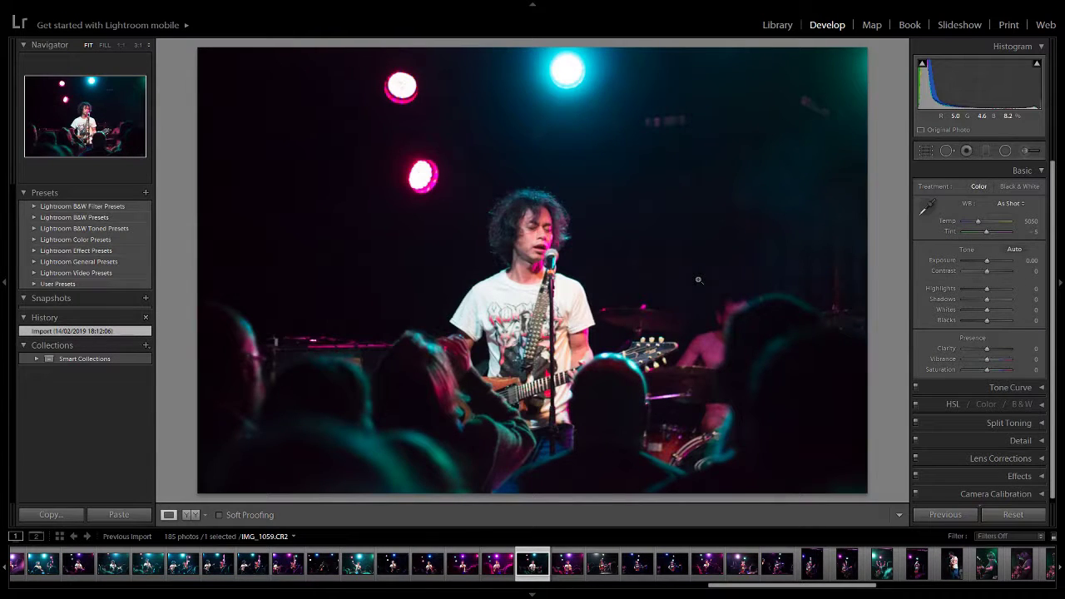
{"action": "key", "text": "Right"}
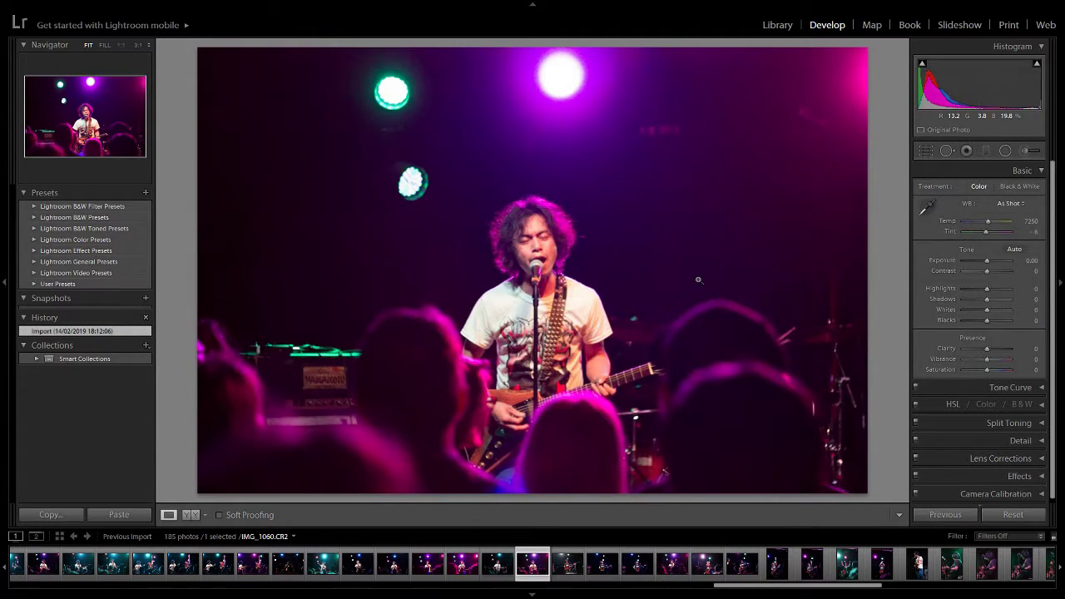
{"action": "key", "text": "Right"}
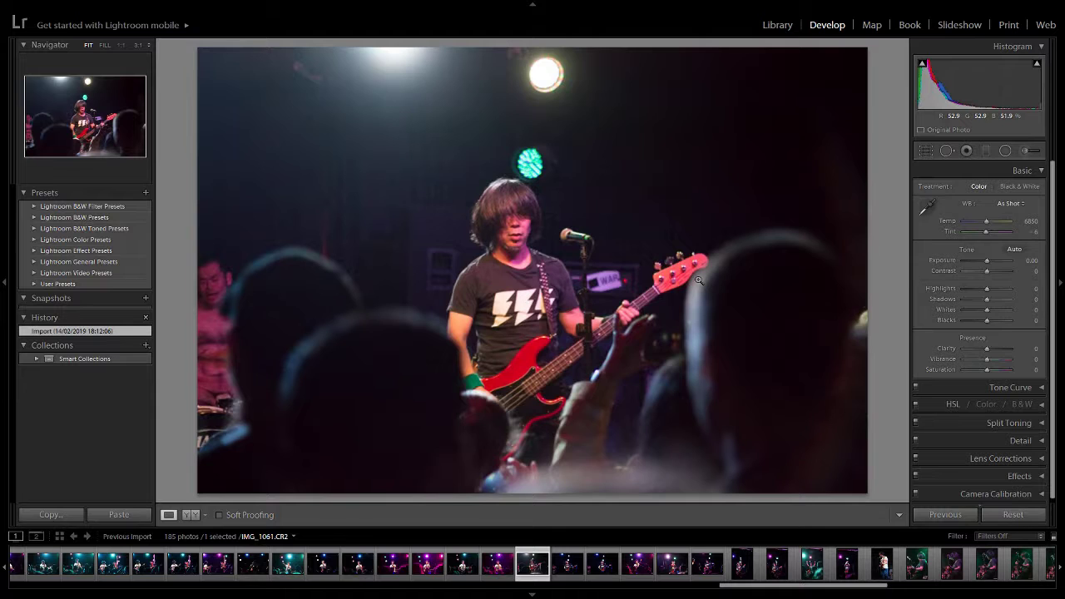
{"action": "key", "text": "Right"}
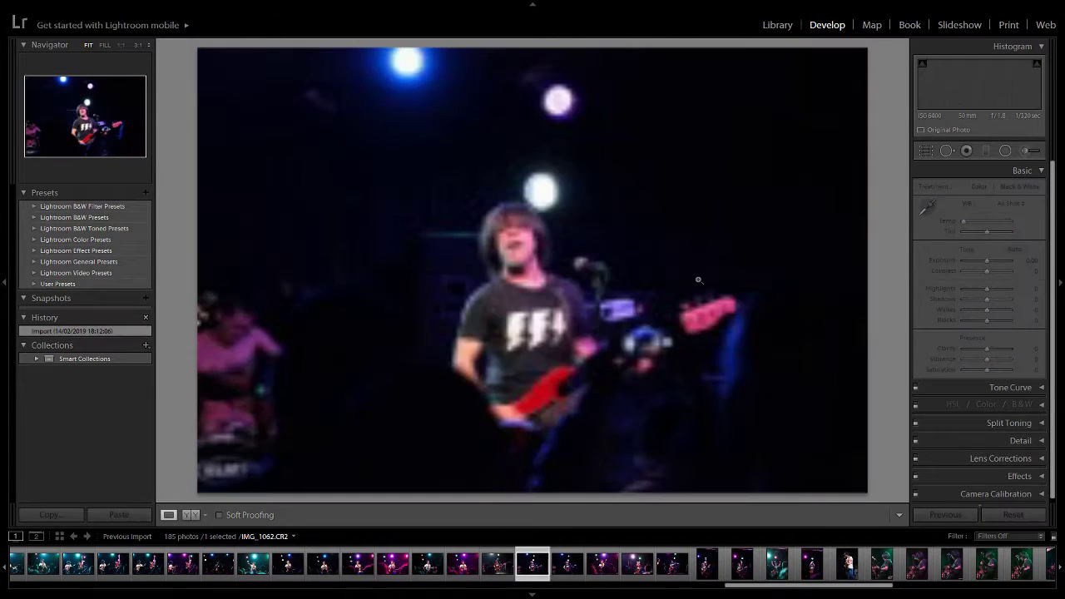
{"action": "key", "text": "Right"}
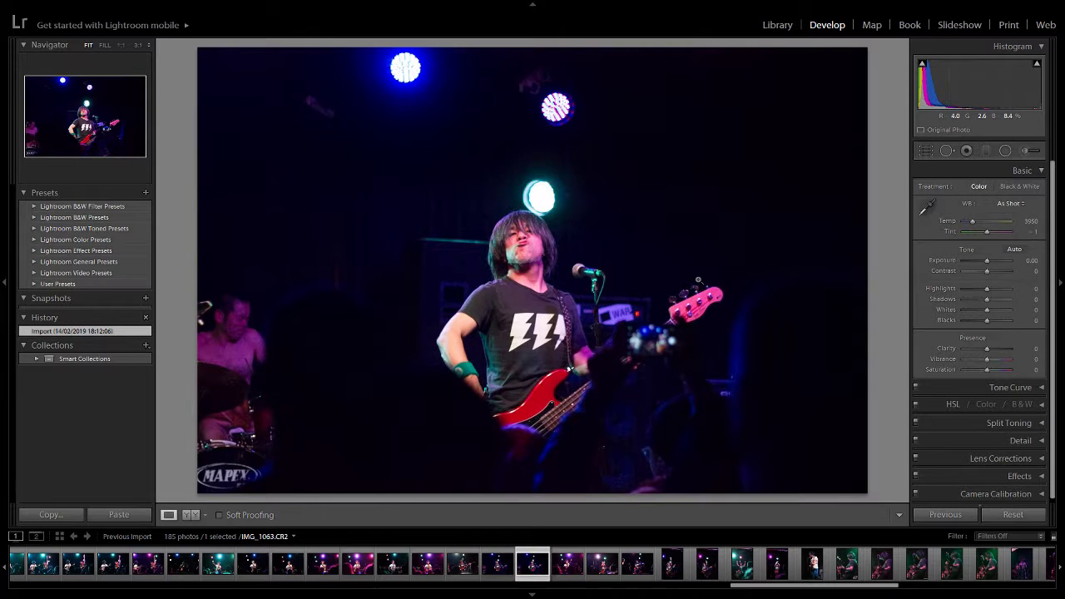
{"action": "key", "text": "Right"}
{"action": "key", "text": "Left"}
{"action": "key", "text": "Right"}
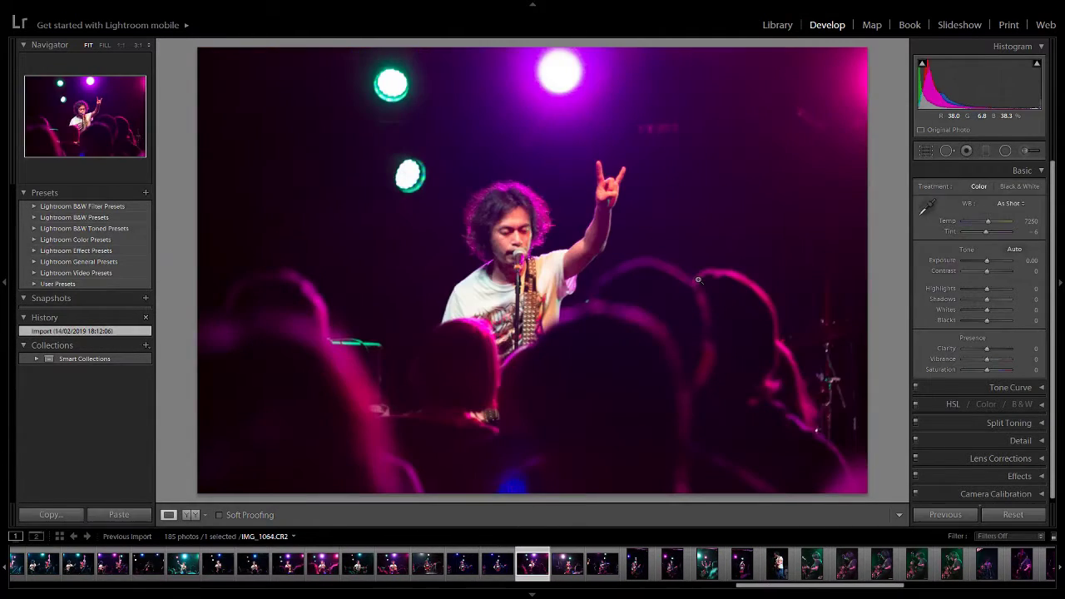
Step: Inspect the bassist's crossed hands at 1:1 in IMG_1065 and return to the full view
{"action": "key", "text": "Right"}
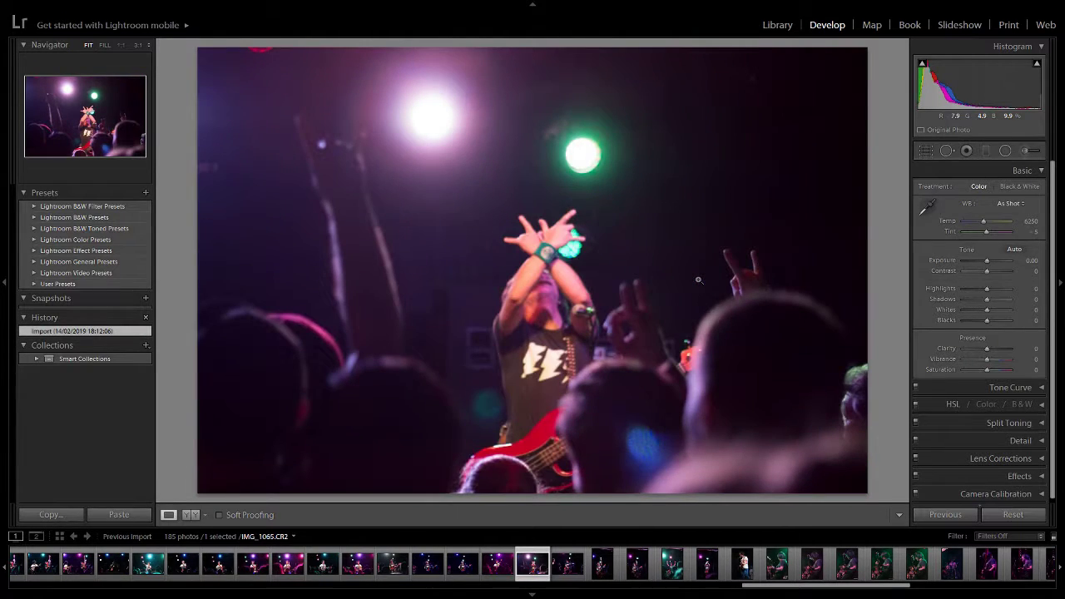
{"action": "left_click", "coordinate": [556, 227]}
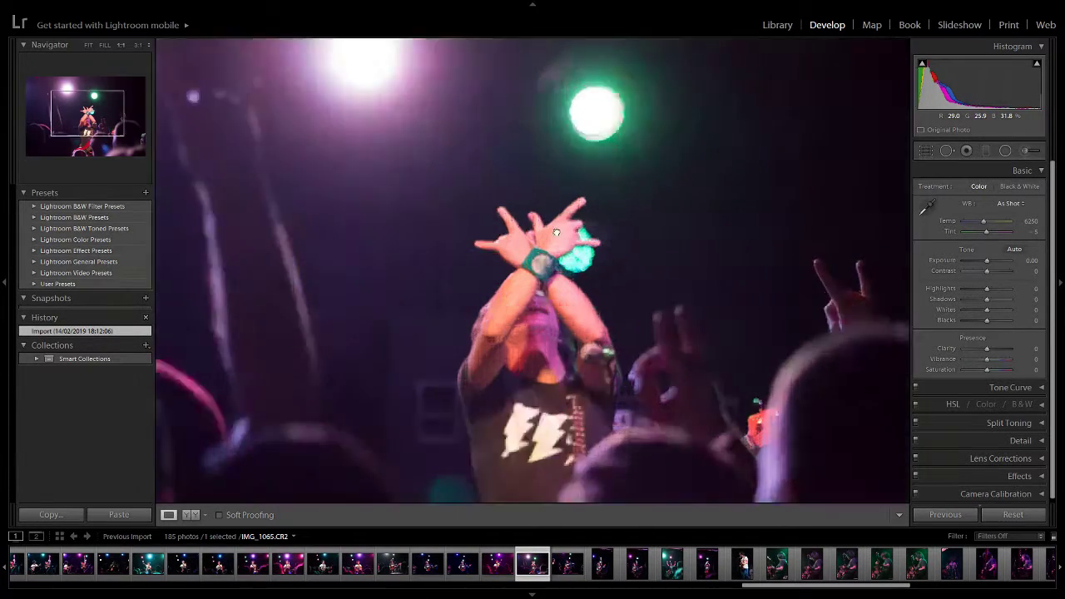
{"action": "left_click", "coordinate": [751, 318]}
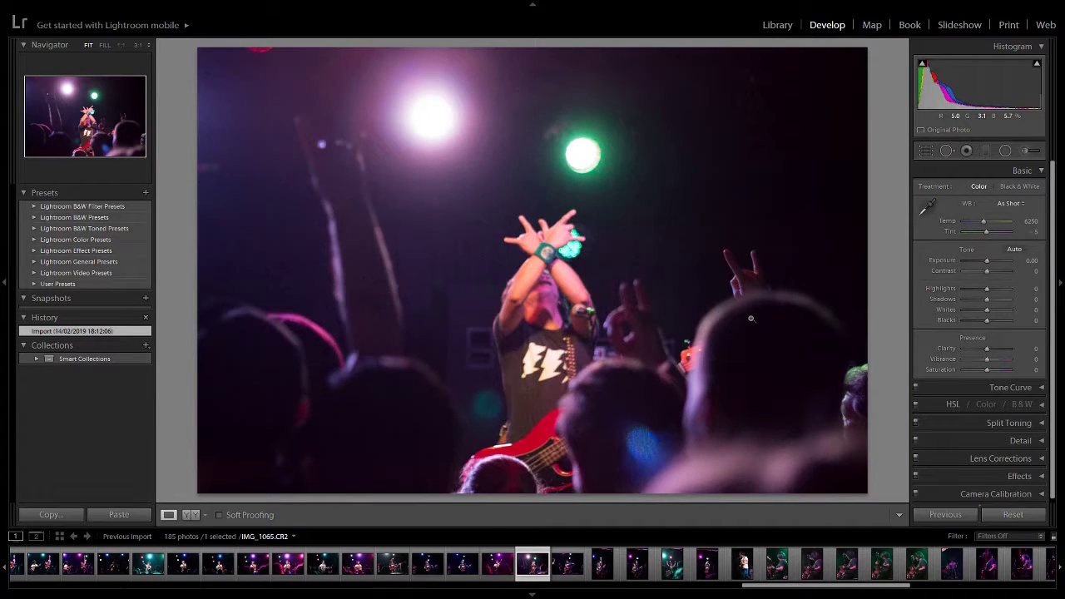
Step: Compare the portrait shots of the bassist with one arm raised, IMG_1067 and IMG_1068, and continue to IMG_1069
{"action": "key", "text": "Right"}
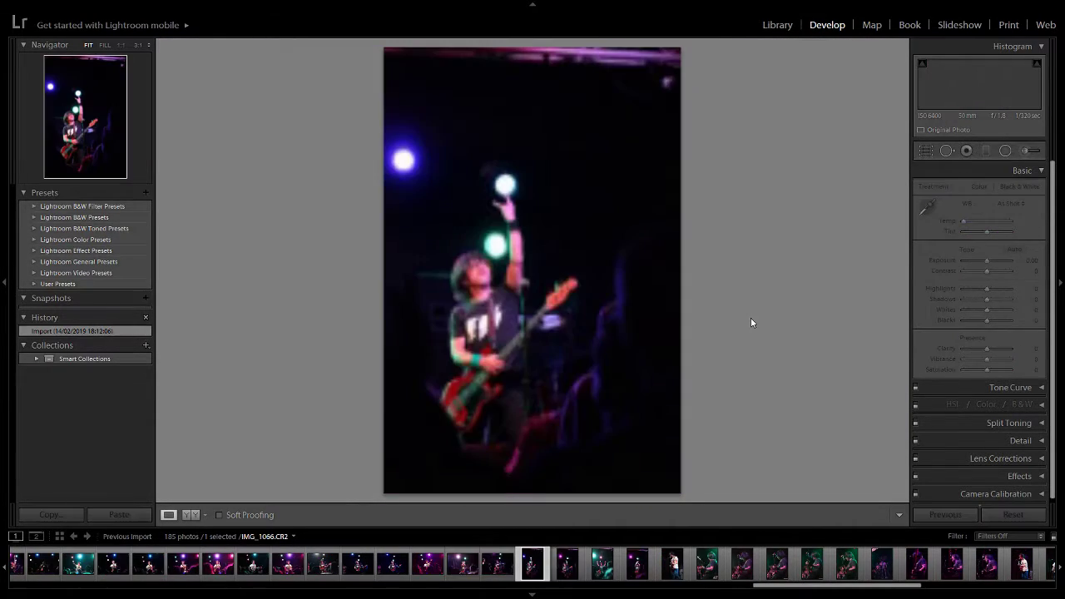
{"action": "key", "text": "Right"}
{"action": "key", "text": "Right"}
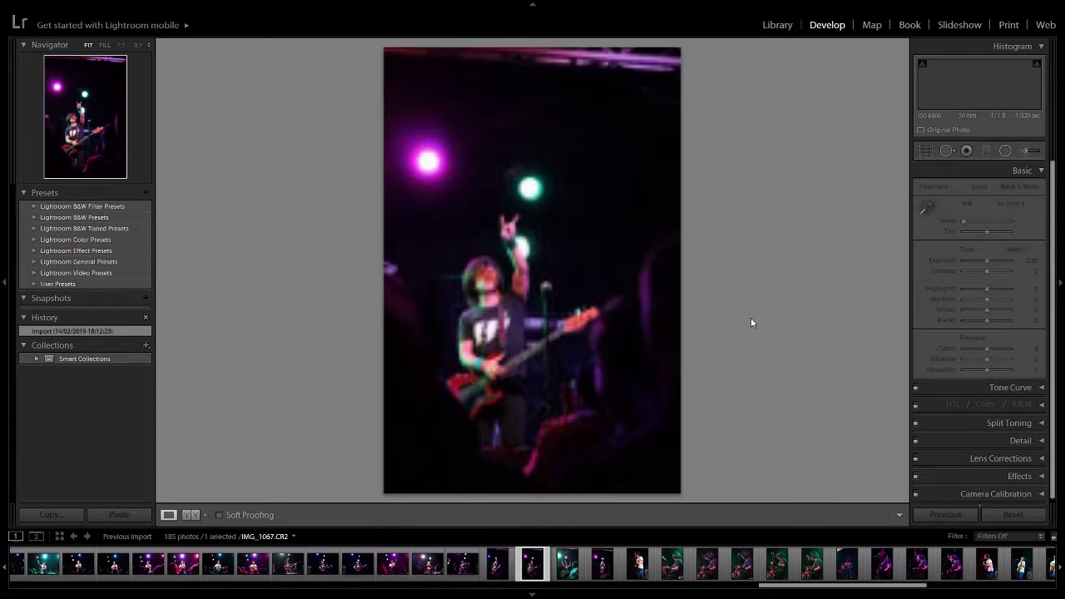
{"action": "key", "text": "Right"}
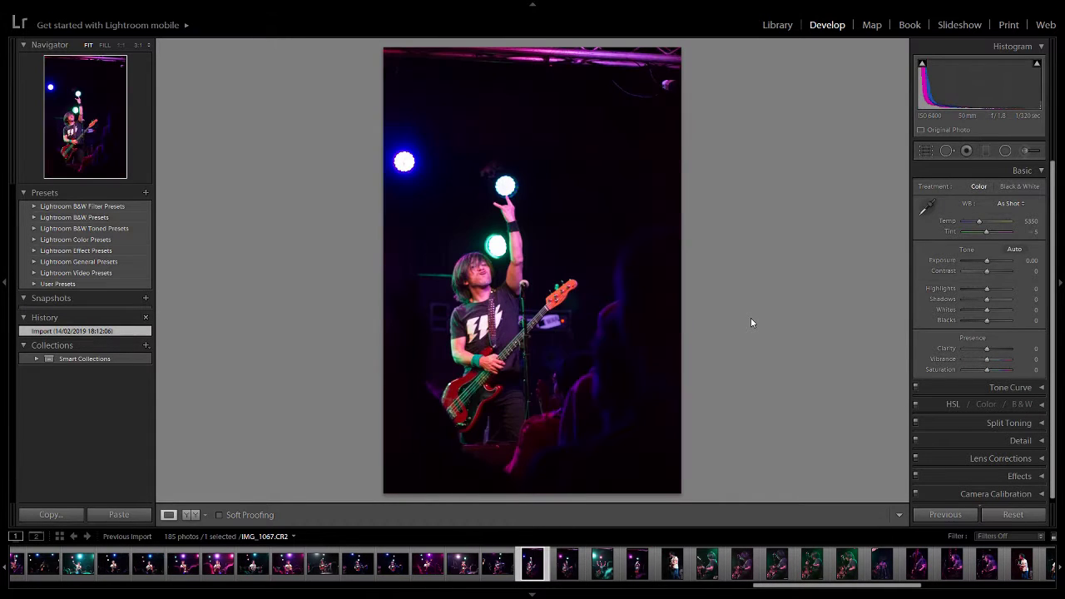
{"action": "key", "text": "Left"}
{"action": "key", "text": "Right"}
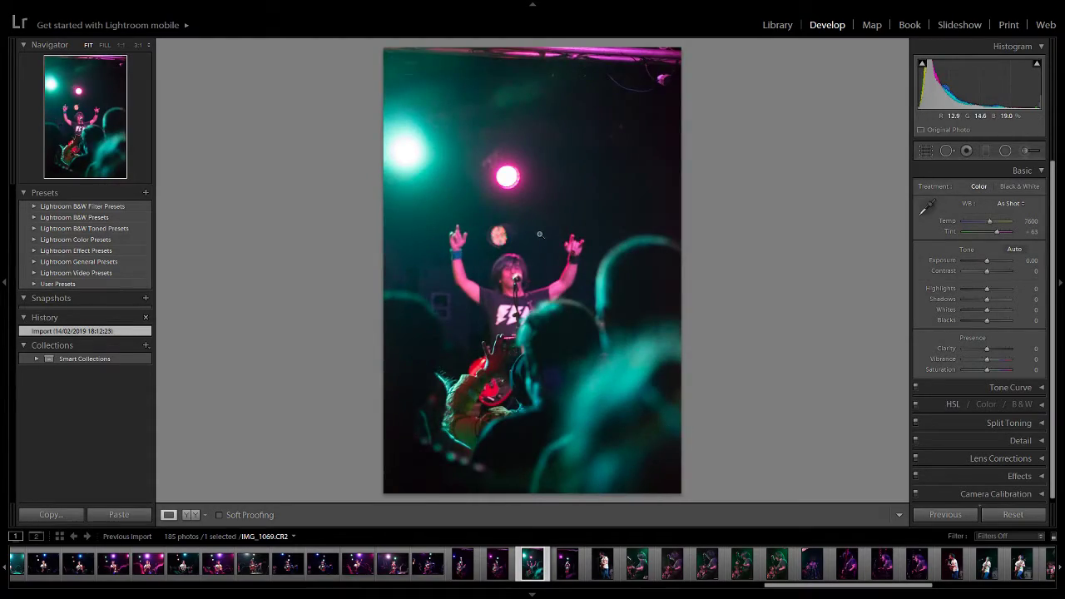
Step: Inspect the bassist's face at 1:1 in IMG_1069, return to the full view and continue to IMG_1070
{"action": "left_click_drag", "start_coordinate": [538, 234], "coordinate": [582, 174]}
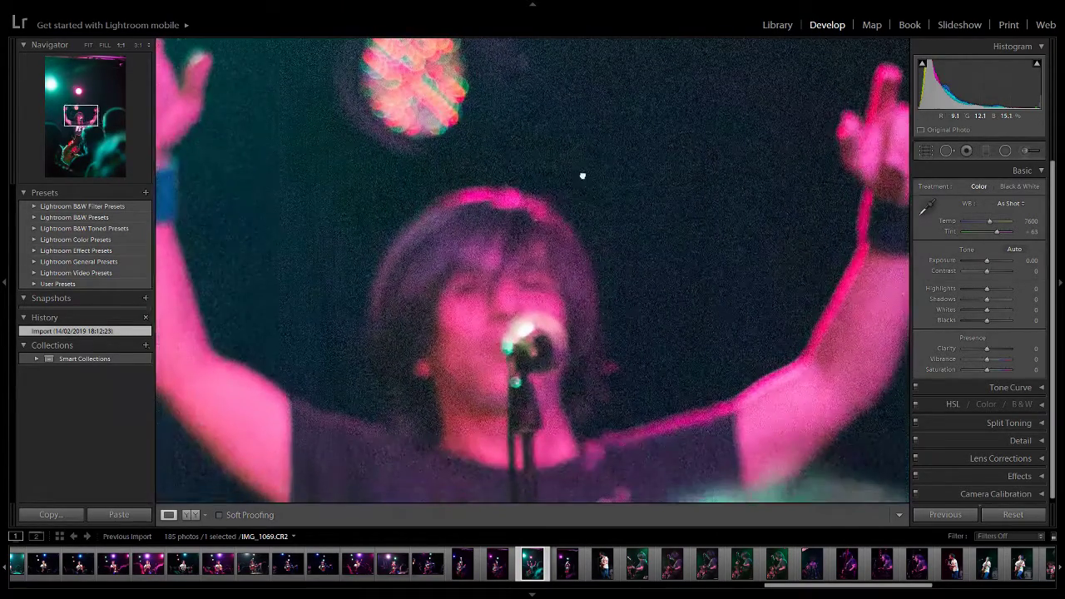
{"action": "left_click_drag", "start_coordinate": [579, 275], "coordinate": [578, 224]}
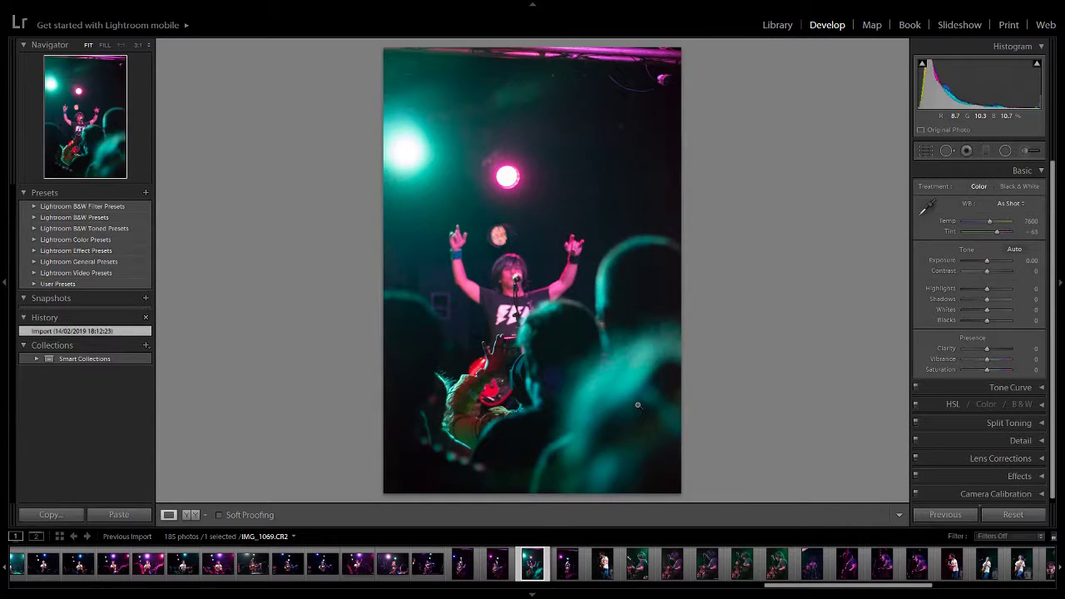
{"action": "key", "text": "Right"}
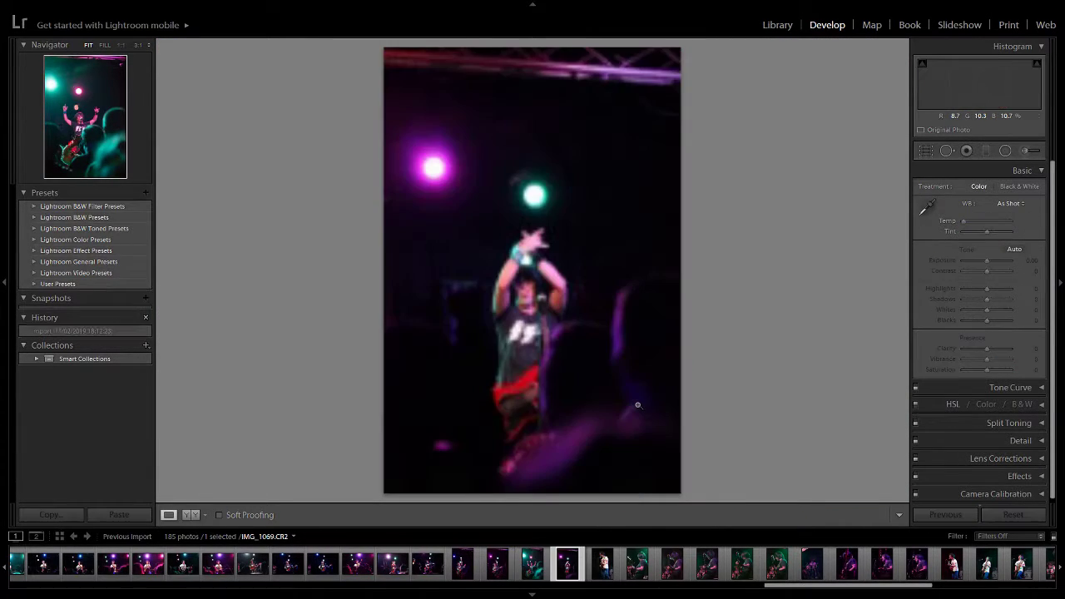
Step: Review the portrait shots IMG_1071 through IMG_1076, comparing the side-on views of the bassist in IMG_1073 and IMG_1074
{"action": "key", "text": "Right"}
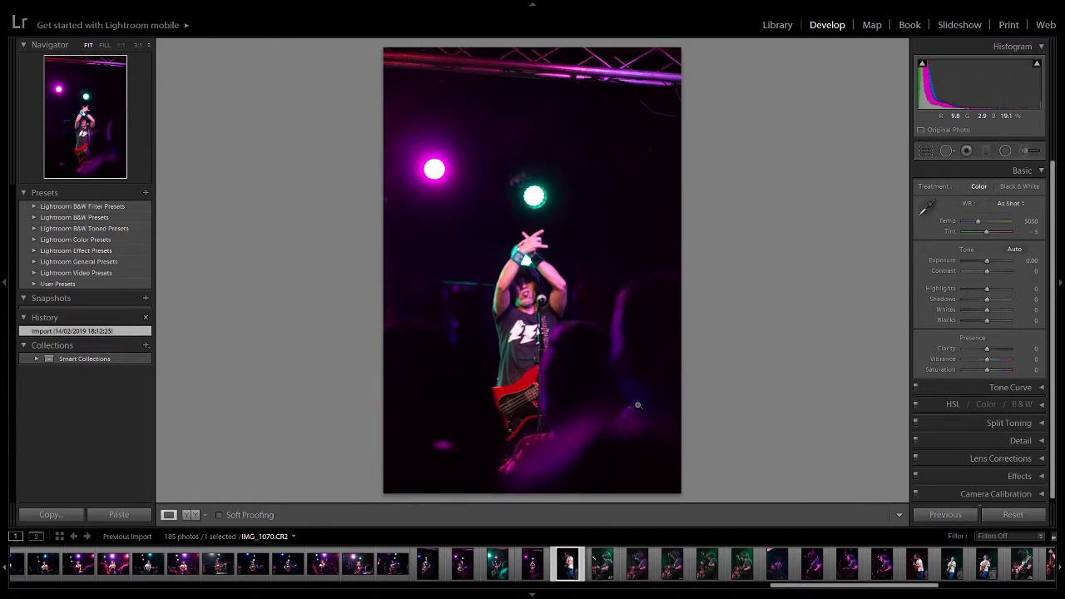
{"action": "key", "text": "Right"}
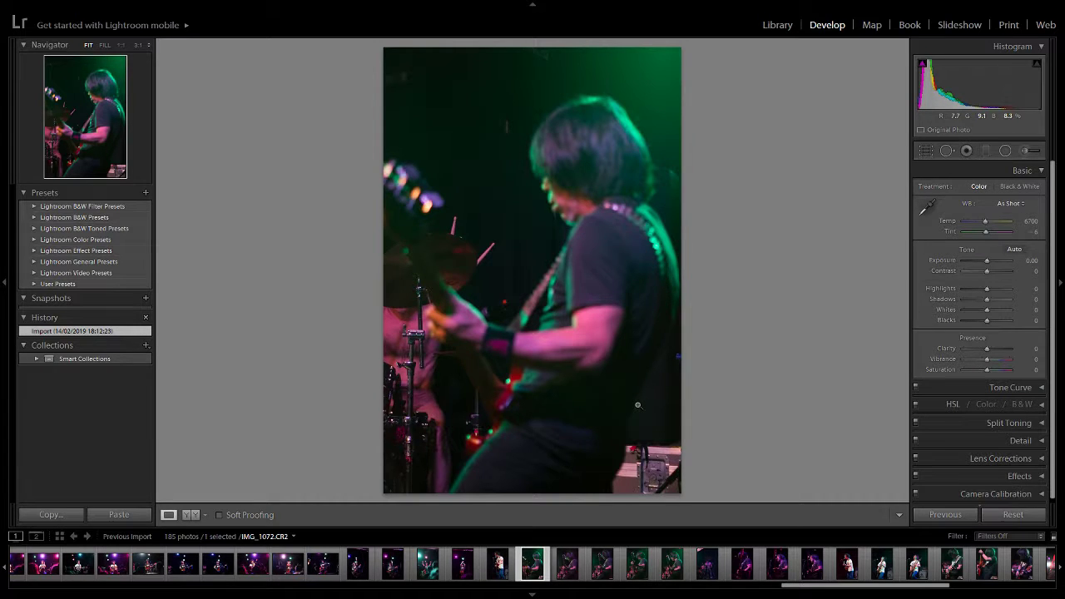
{"action": "key", "text": "Right"}
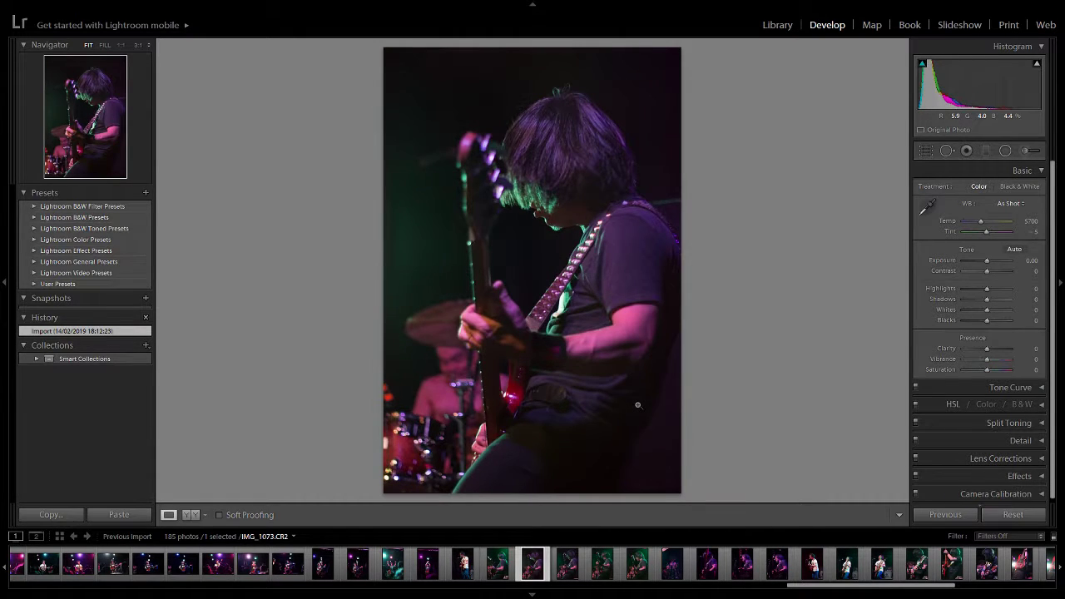
{"action": "key", "text": "Right"}
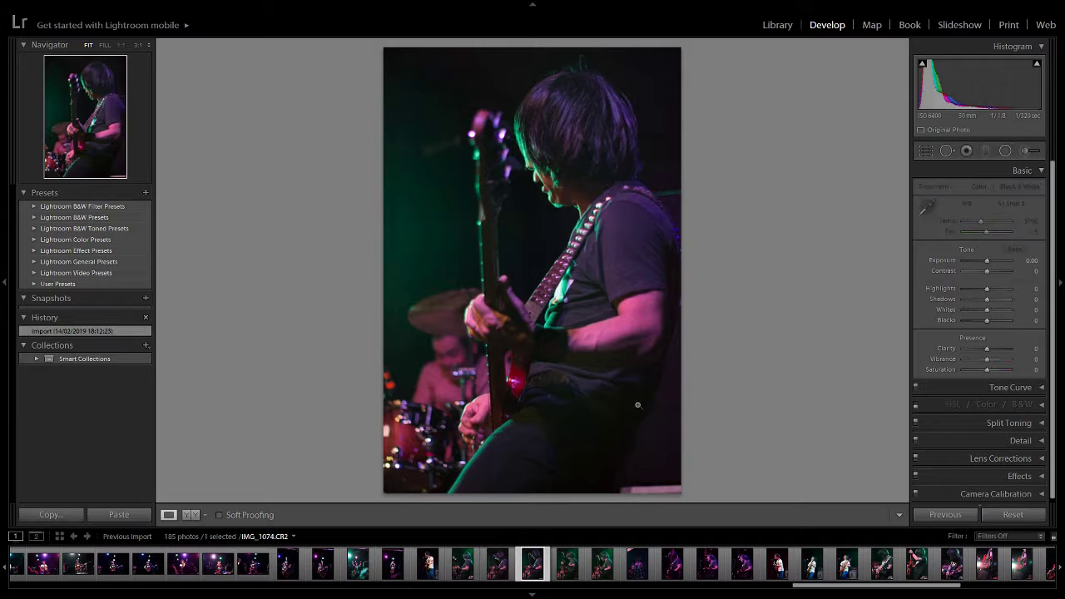
{"action": "key", "text": "Right"}
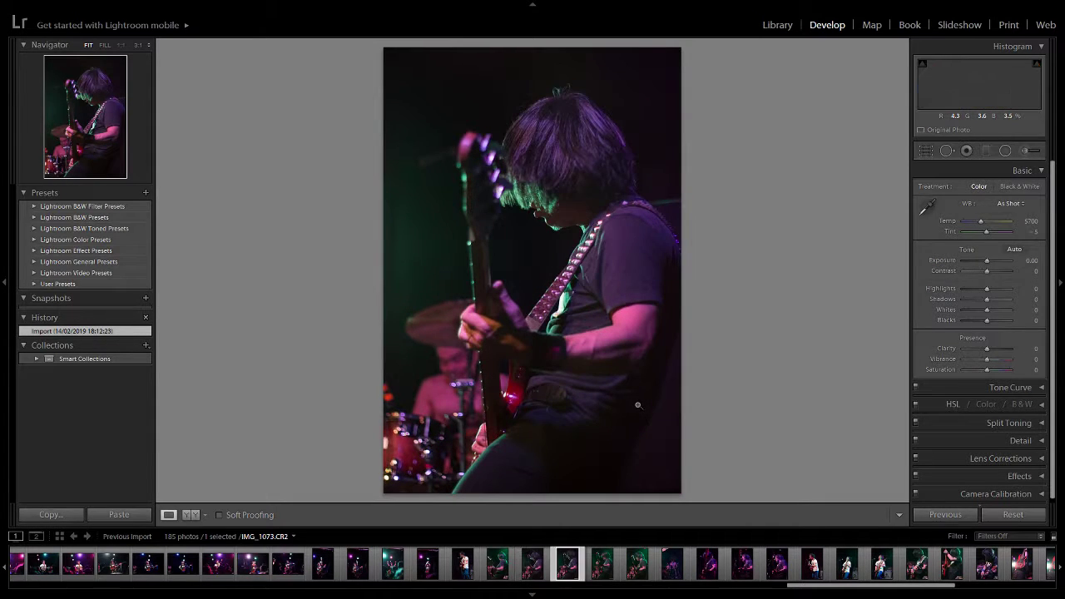
{"action": "key", "text": "Right"}
{"action": "key", "text": "Right"}
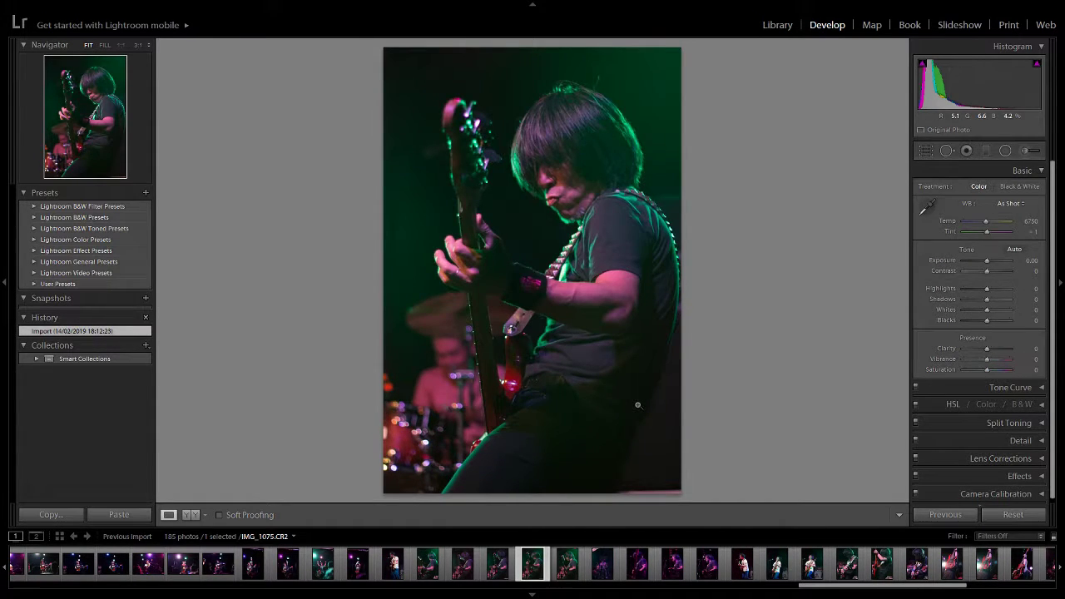
{"action": "key", "text": "Right"}
Step: Review the drummer shot IMG_1077 and the bassist shot IMG_1078, going back once to the drummer
{"action": "key", "text": "Right"}
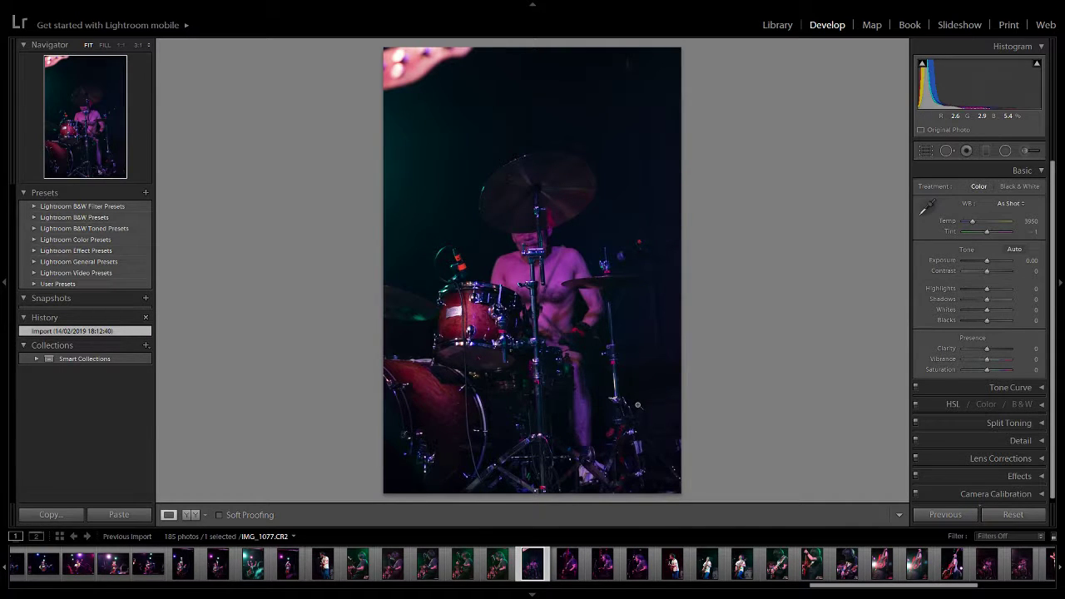
{"action": "key", "text": "Right"}
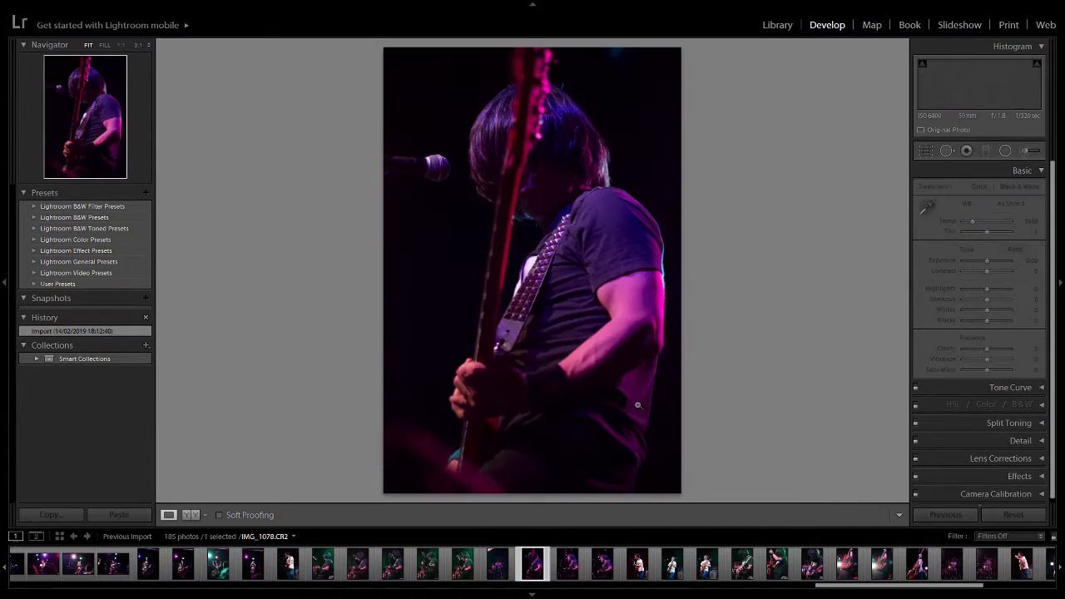
{"action": "key", "text": "Left"}
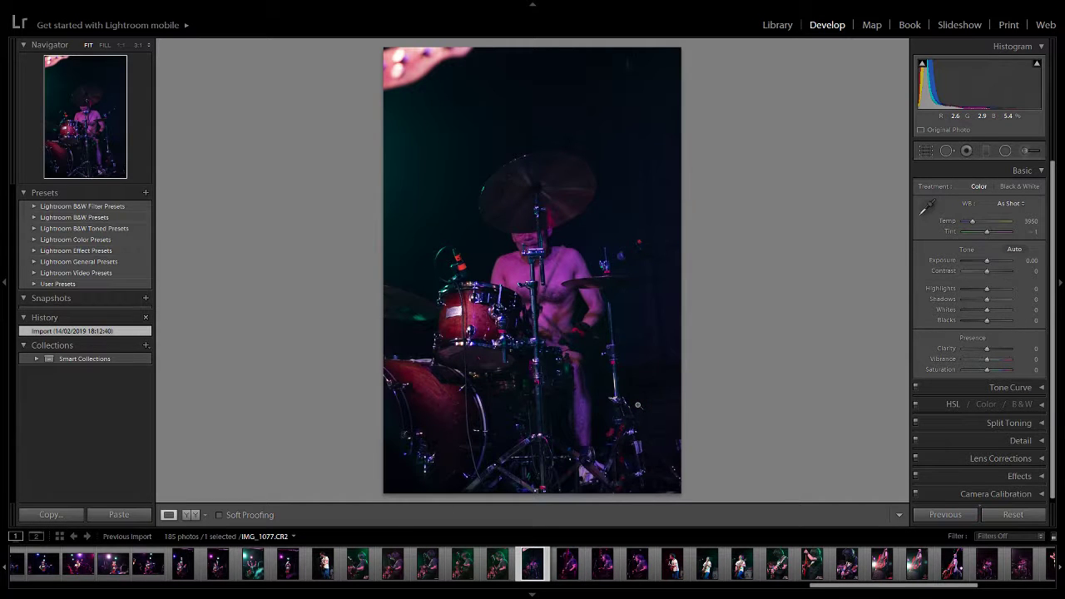
{"action": "key", "text": "Right"}
Step: Compare the magenta-lit shots of the bassist at the microphone in IMG_1078, IMG_1079 and IMG_1080
{"action": "key", "text": "Right"}
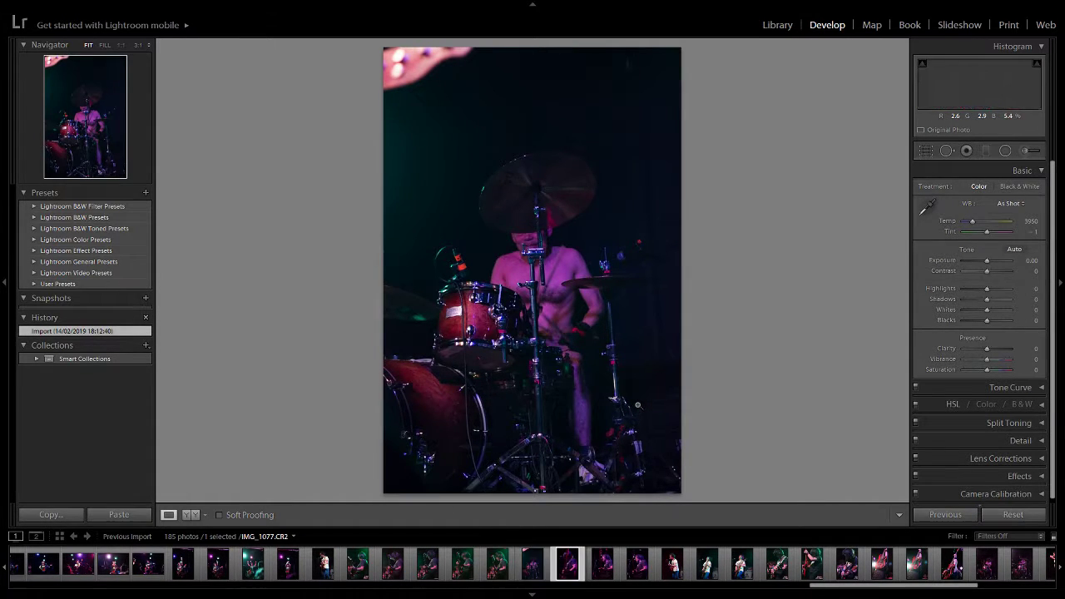
{"action": "key", "text": "Right"}
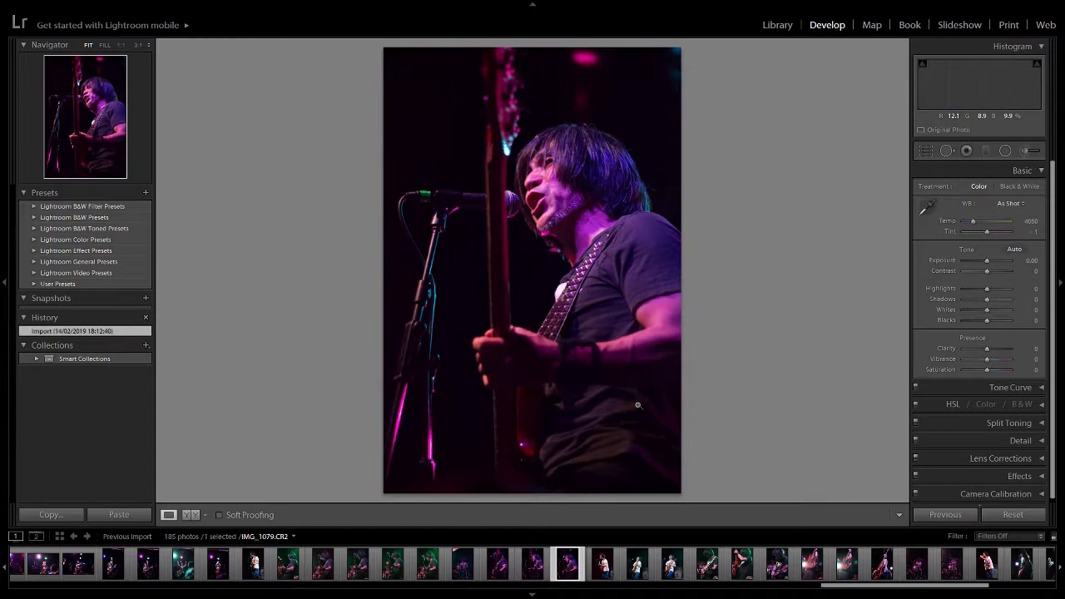
{"action": "key", "text": "Left"}
{"action": "key", "text": "Left"}
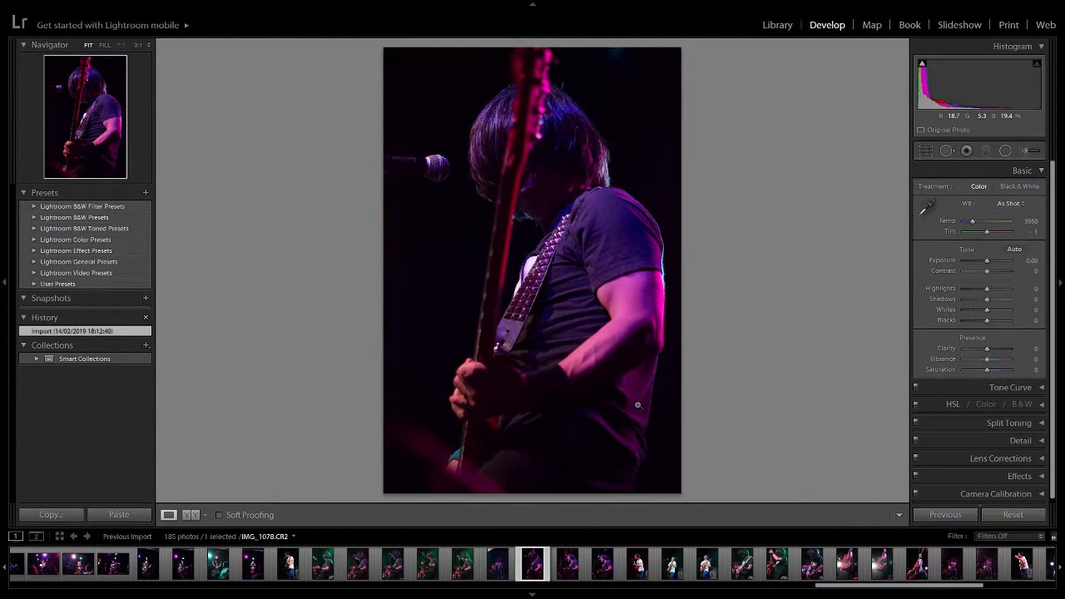
{"action": "key", "text": "Right"}
{"action": "key", "text": "Right"}
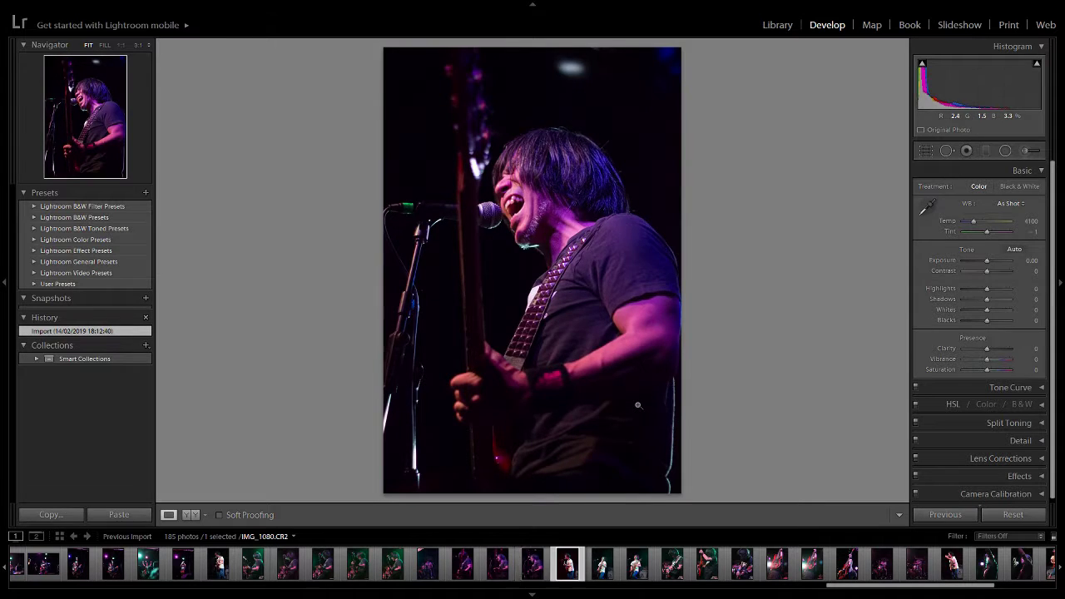
Step: Review the portrait shots of the guitarist in the white T-shirt, IMG_1081 through IMG_1083
{"action": "key", "text": "Right"}
{"action": "key", "text": "Right"}
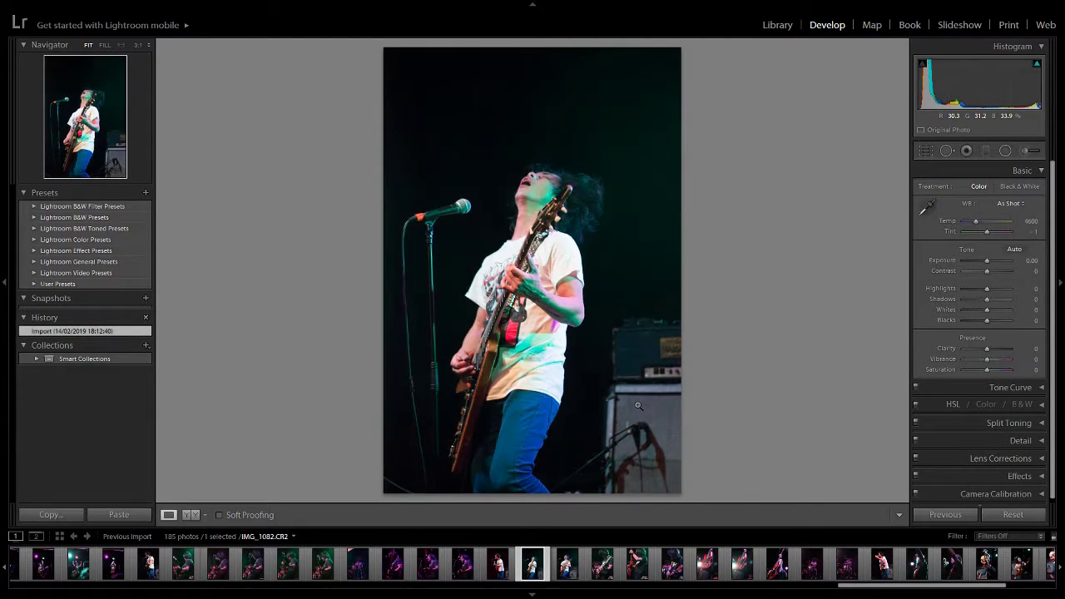
{"action": "key", "text": "Right"}
Step: Review the close portrait shots of the bassist and his raised red bass, IMG_1084 through IMG_1088
{"action": "key", "text": "Right"}
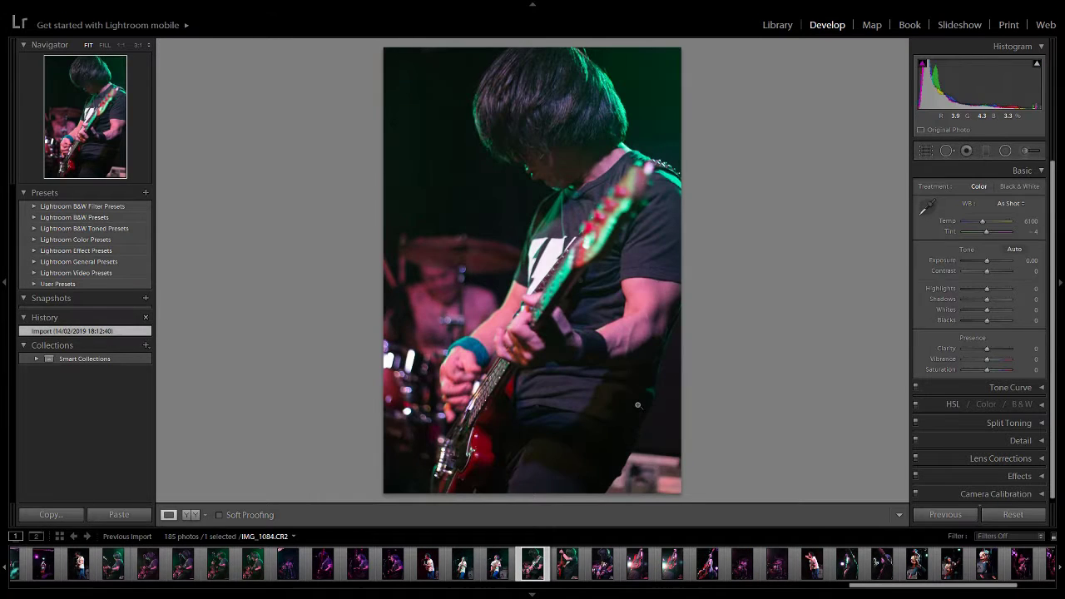
{"action": "key", "text": "Right"}
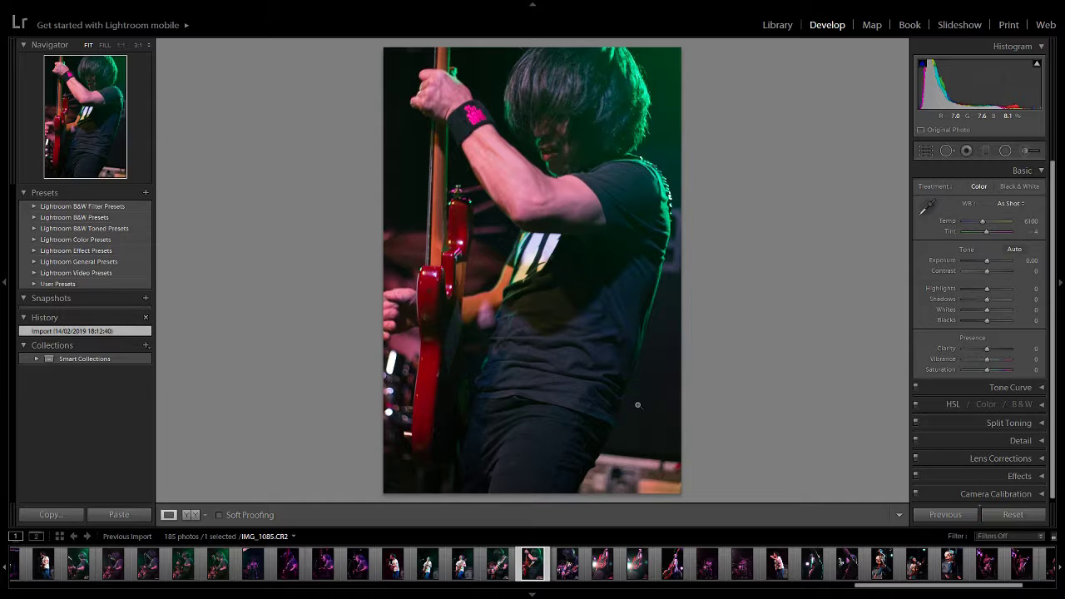
{"action": "key", "text": "Right"}
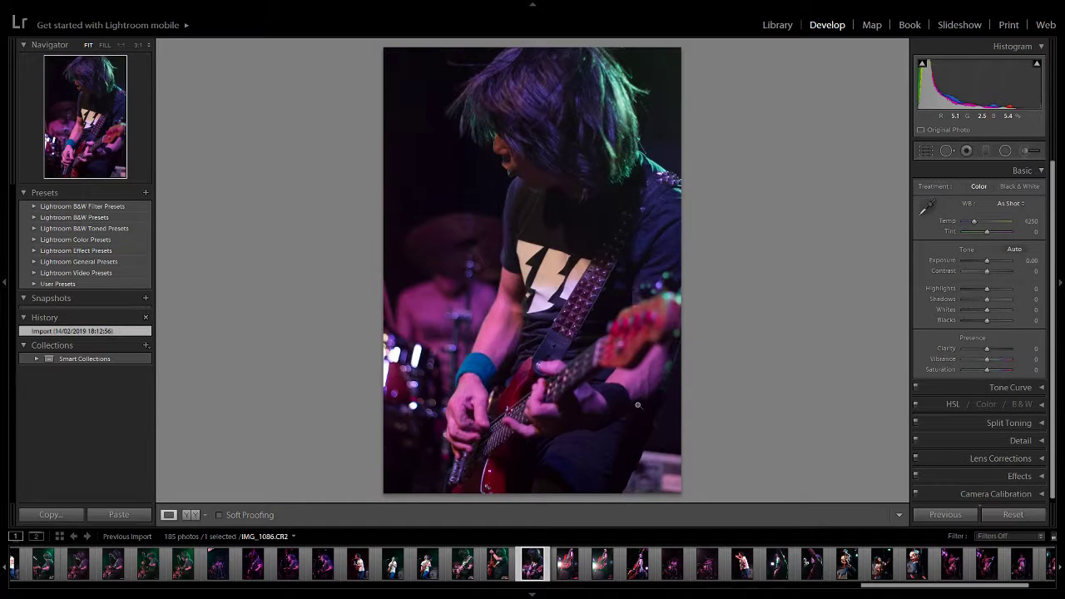
{"action": "key", "text": "Right"}
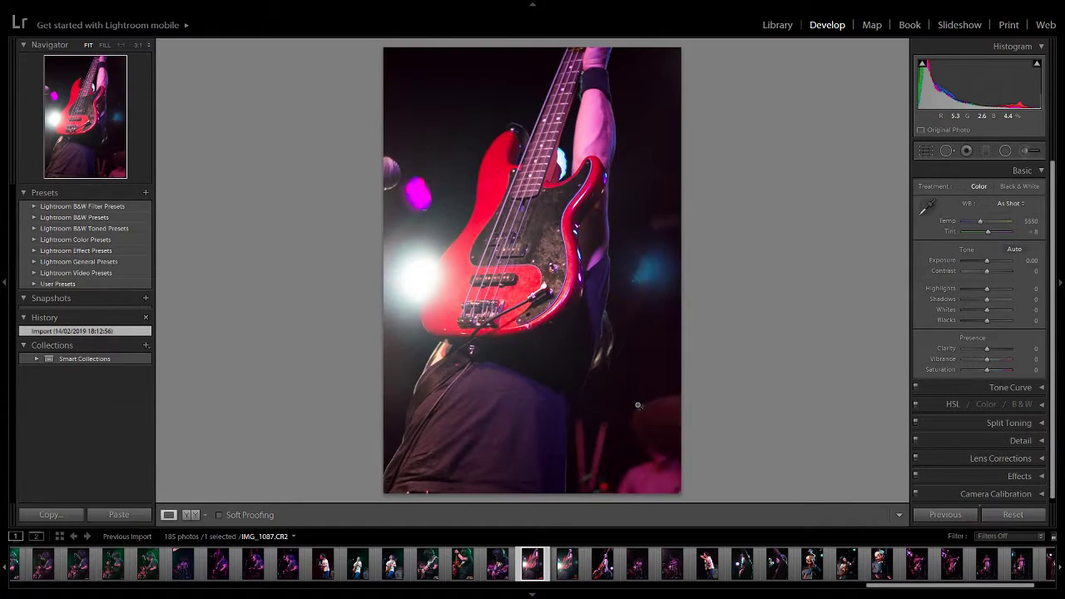
{"action": "key", "text": "Right"}
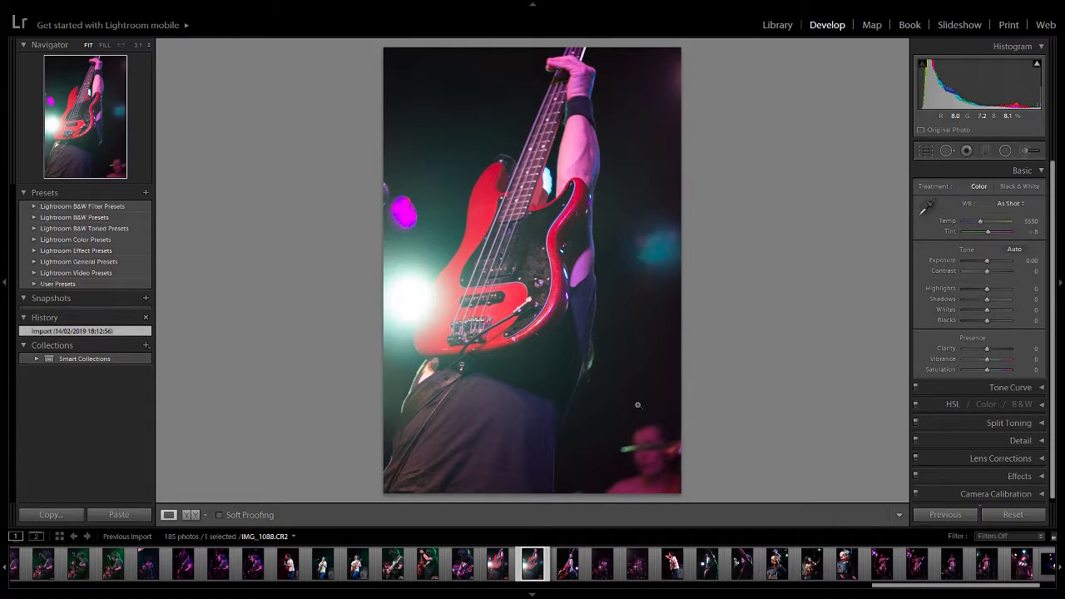
Step: Review the raised red bass, drummer, singer and raised-arm bassist shots, IMG_1089 through IMG_1094
{"action": "key", "text": "Right"}
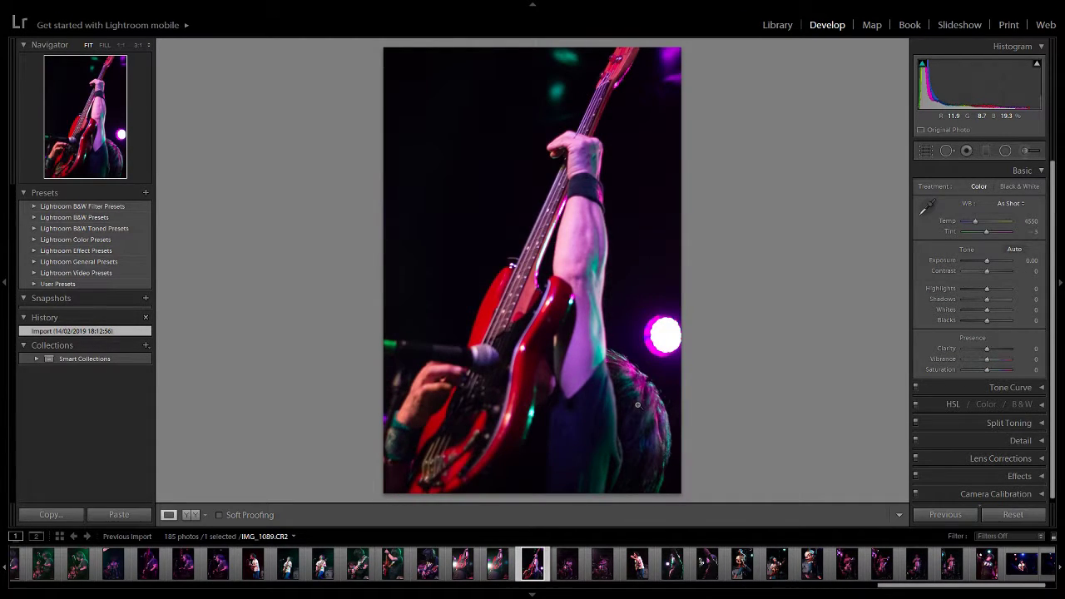
{"action": "key", "text": "Right"}
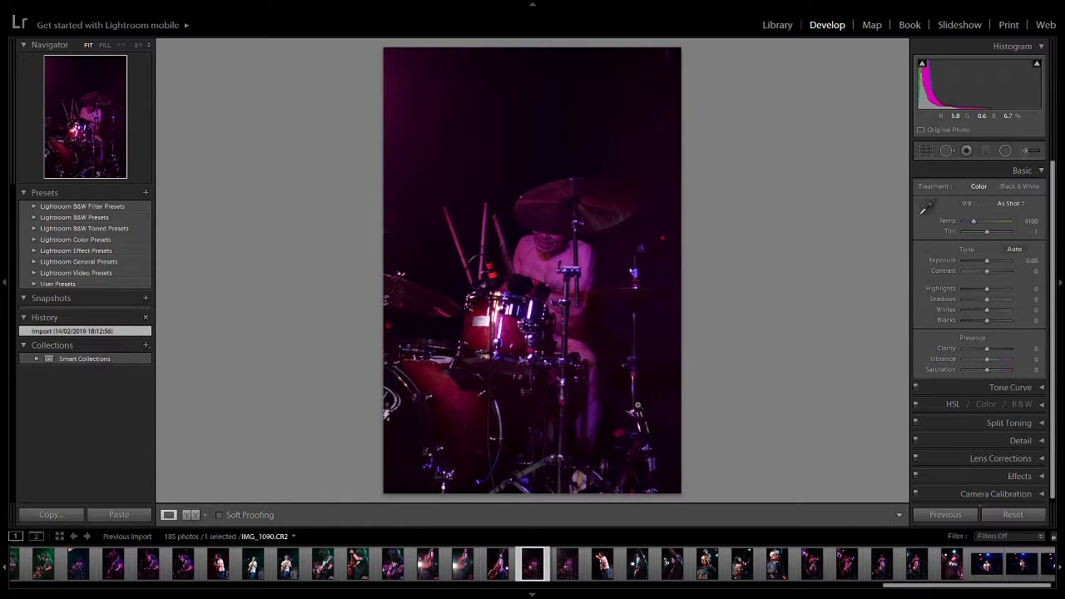
{"action": "key", "text": "Right"}
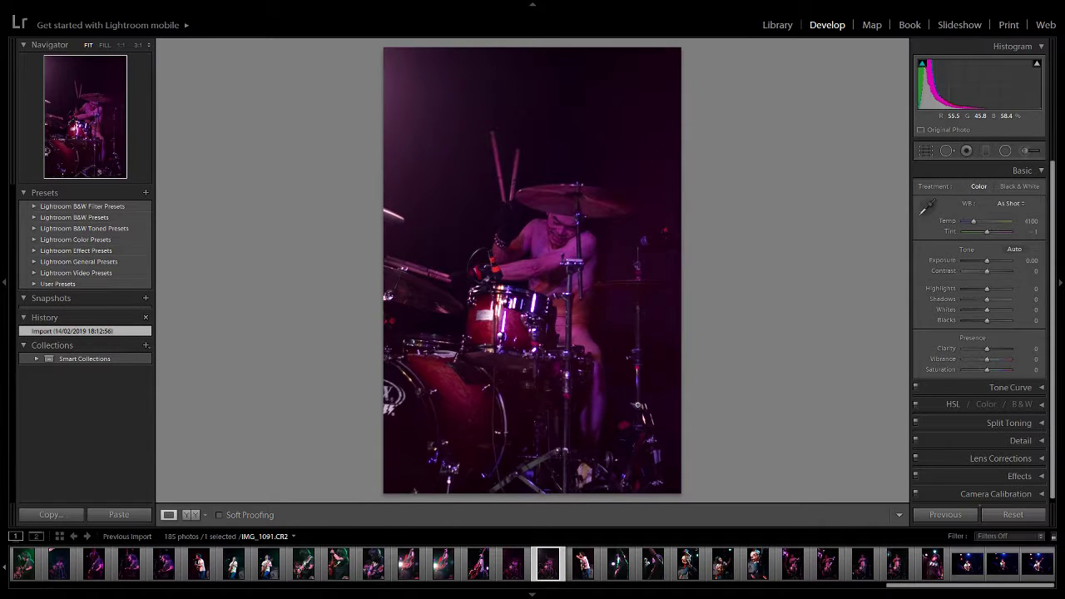
{"action": "key", "text": "Right"}
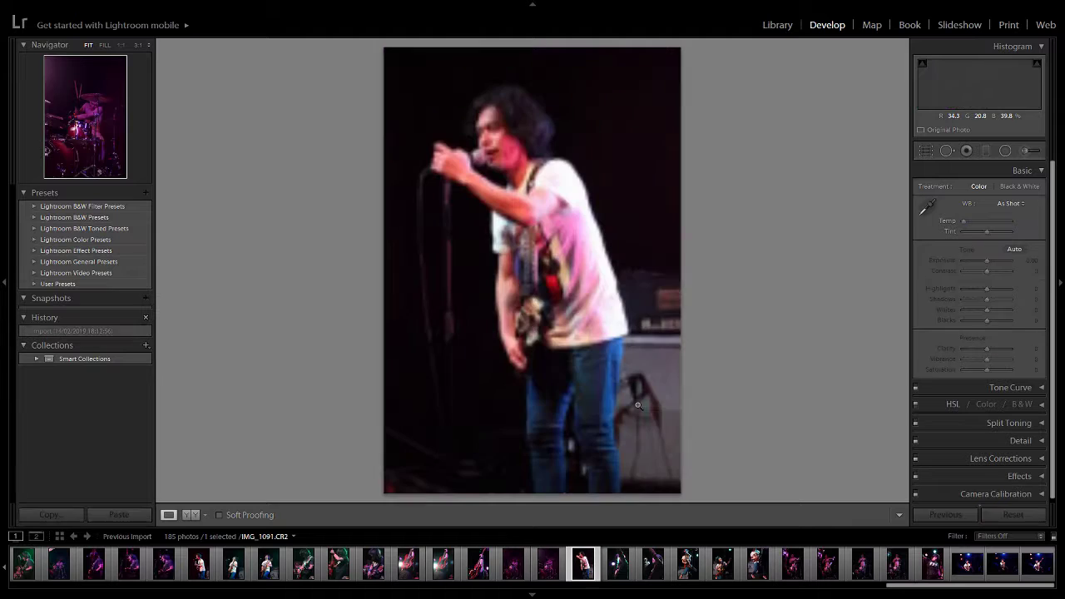
{"action": "key", "text": "Right"}
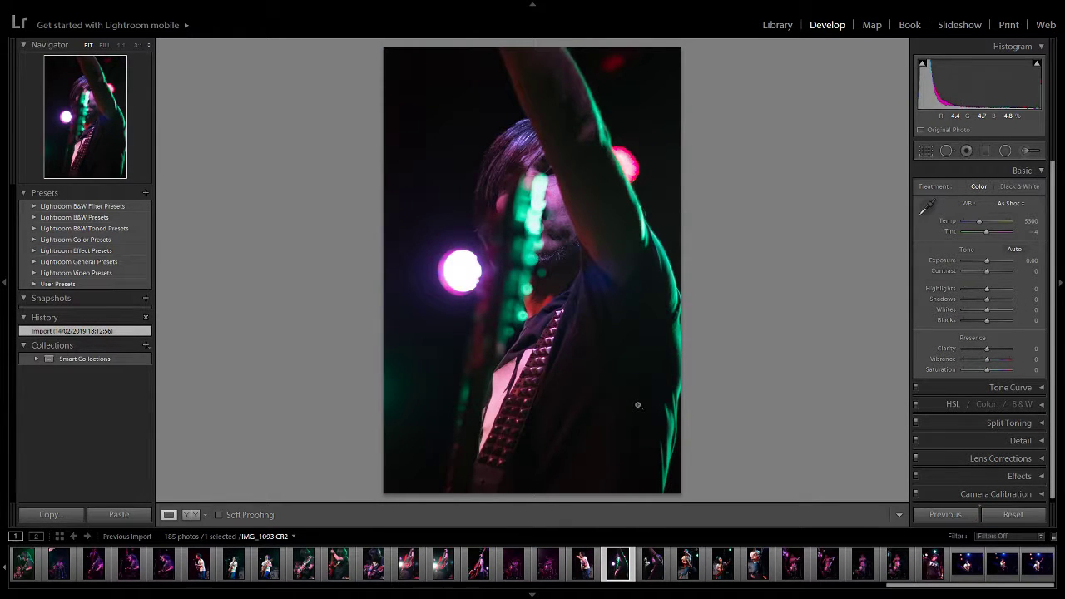
{"action": "key", "text": "Right"}
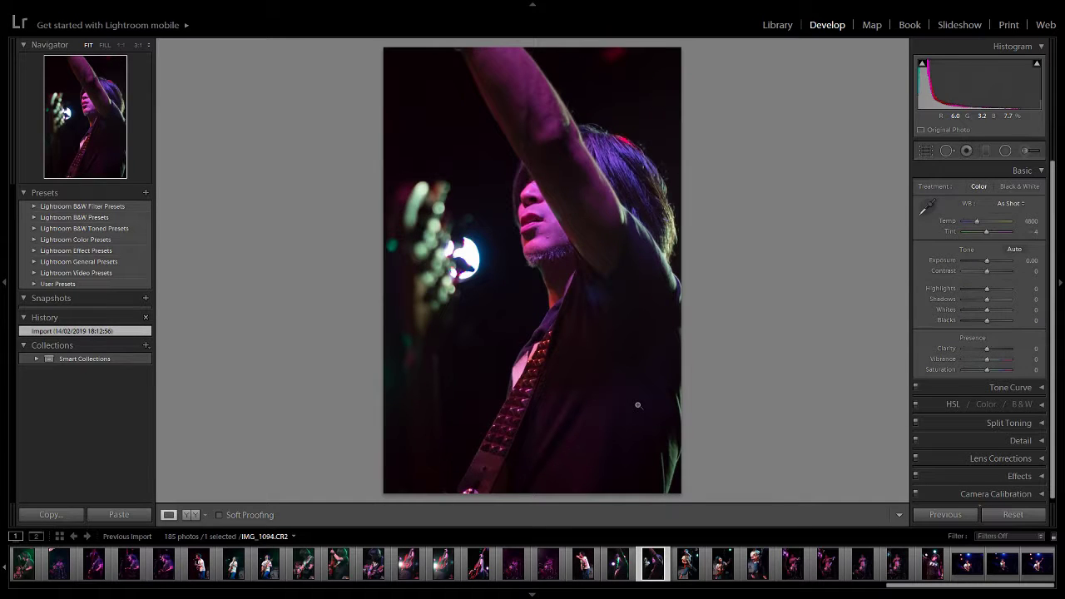
Step: Compare the jumping, kneeling and standing shots of the guitarist in the white T-shirt, IMG_1095 through IMG_1097
{"action": "key", "text": "Right"}
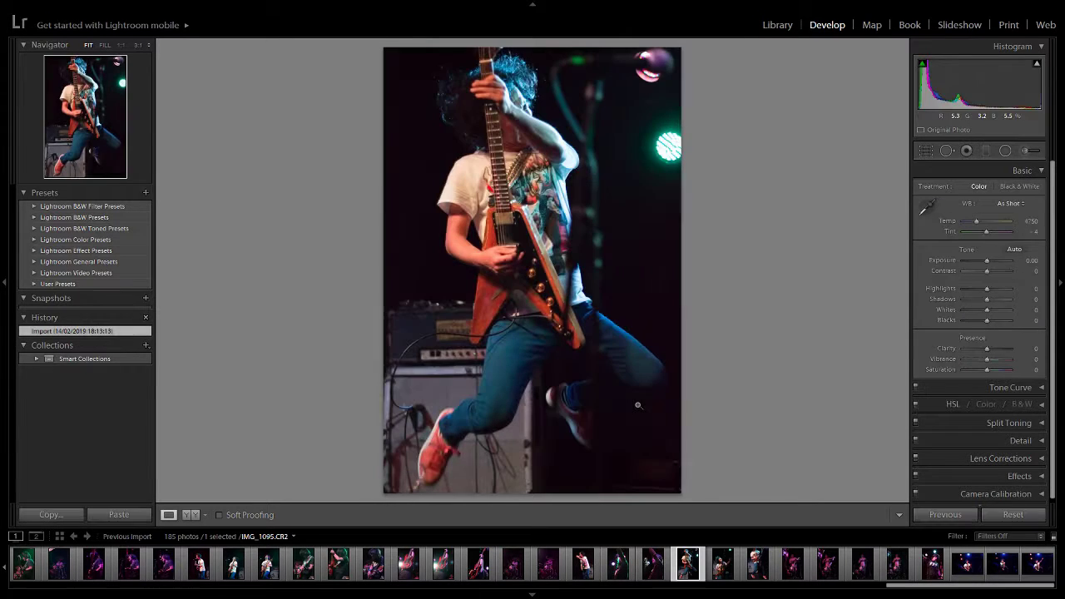
{"action": "key", "text": "Right"}
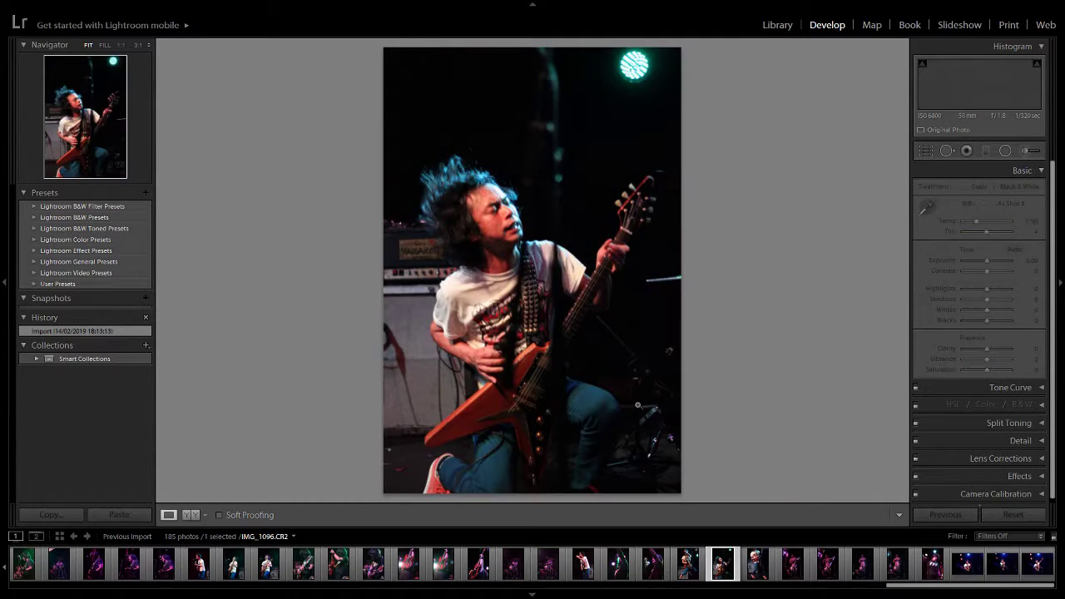
{"action": "key", "text": "Right"}
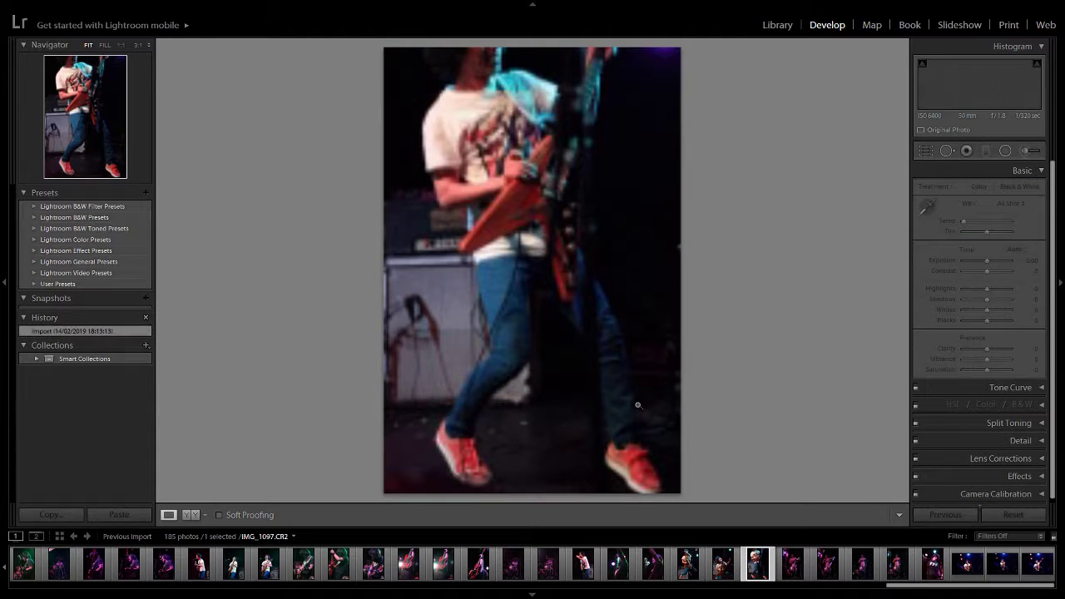
{"action": "key", "text": "Left"}
{"action": "key", "text": "Left"}
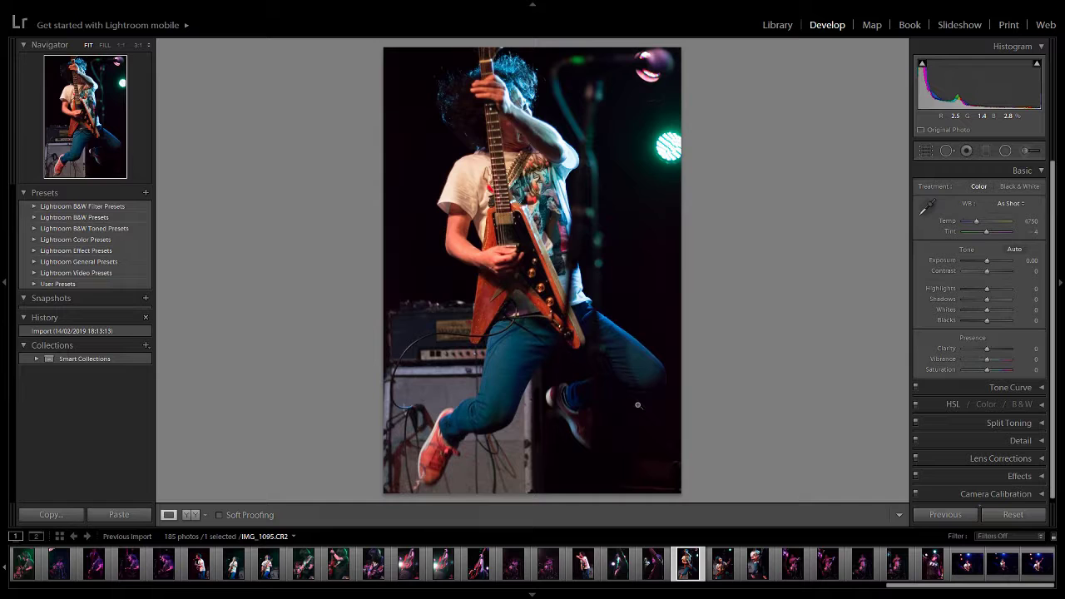
{"action": "key", "text": "Right"}
{"action": "key", "text": "Right"}
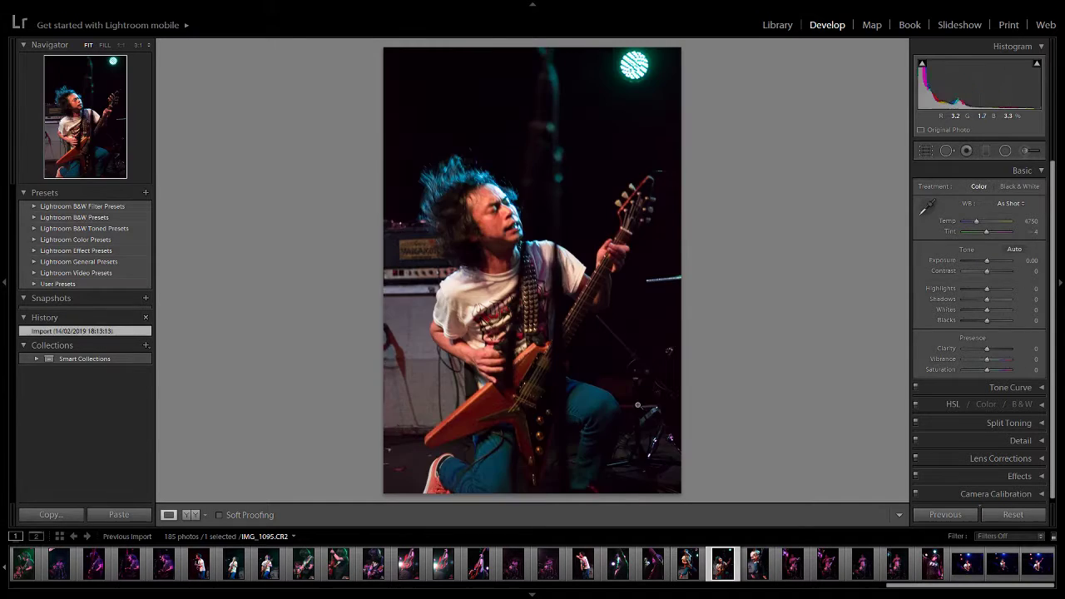
Step: Review the red-lit drummer shots from IMG_1098 through IMG_1101
{"action": "key", "text": "Right"}
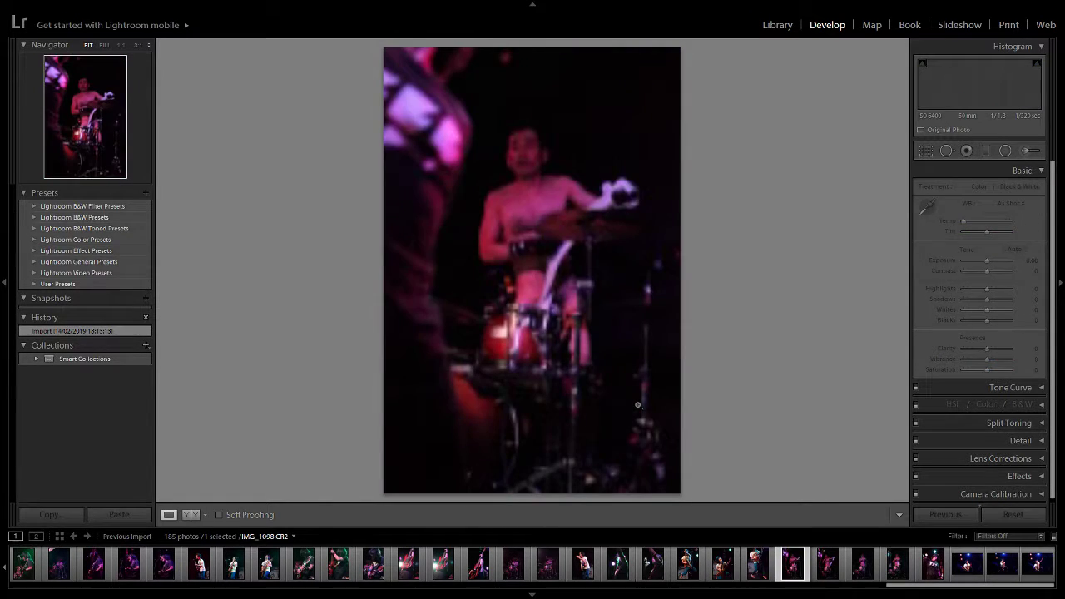
{"action": "key", "text": "Right"}
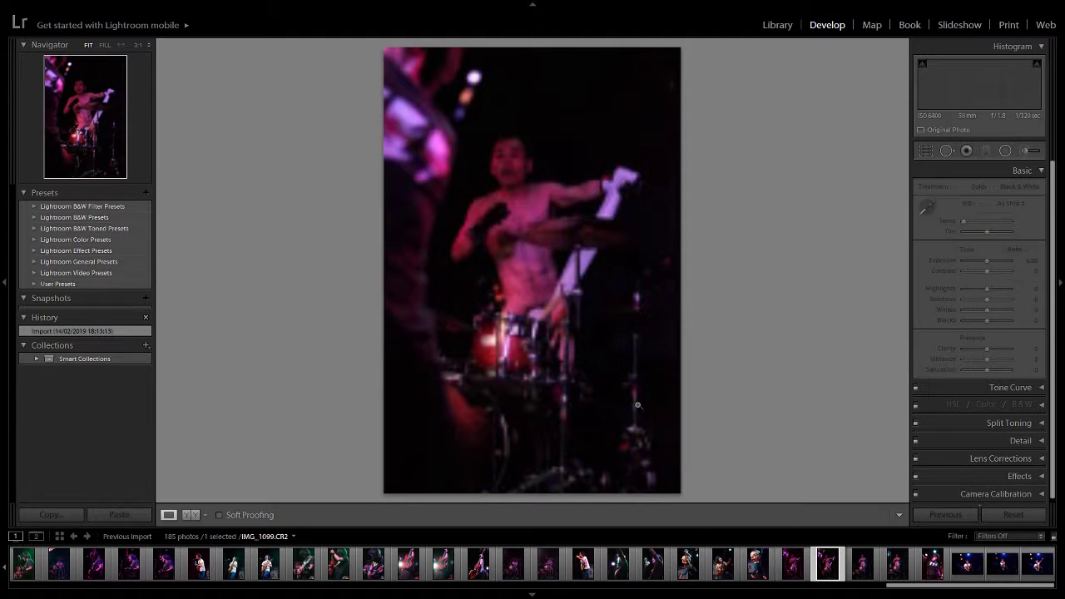
{"action": "key", "text": "Right"}
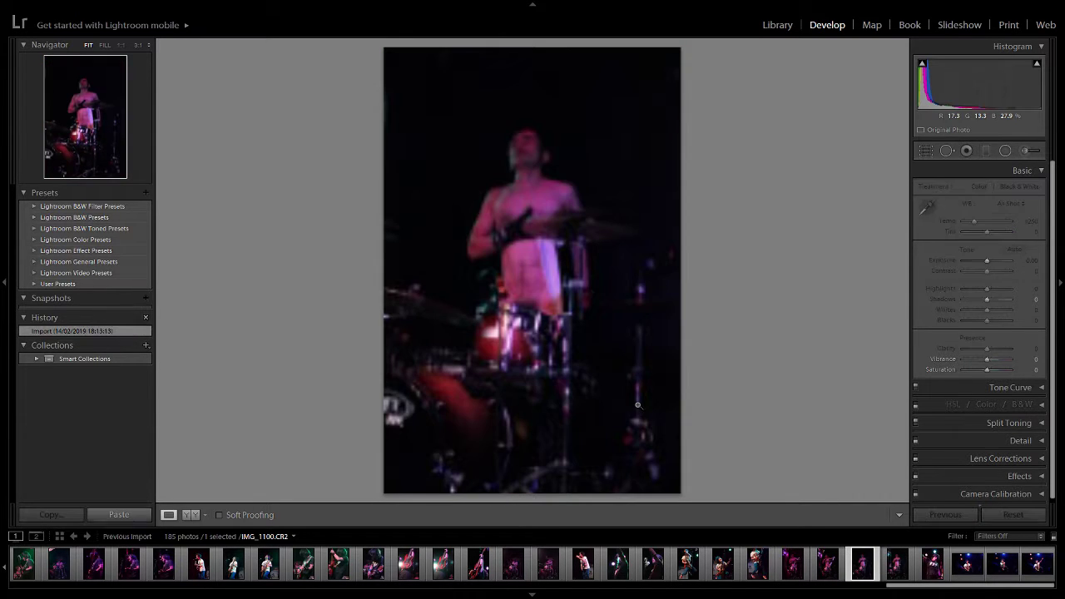
{"action": "key", "text": "Right"}
Step: Compare the bassist shot IMG_1102 with the landscape singer shot IMG_1103, and review on to the last photo, IMG_1105
{"action": "key", "text": "Right"}
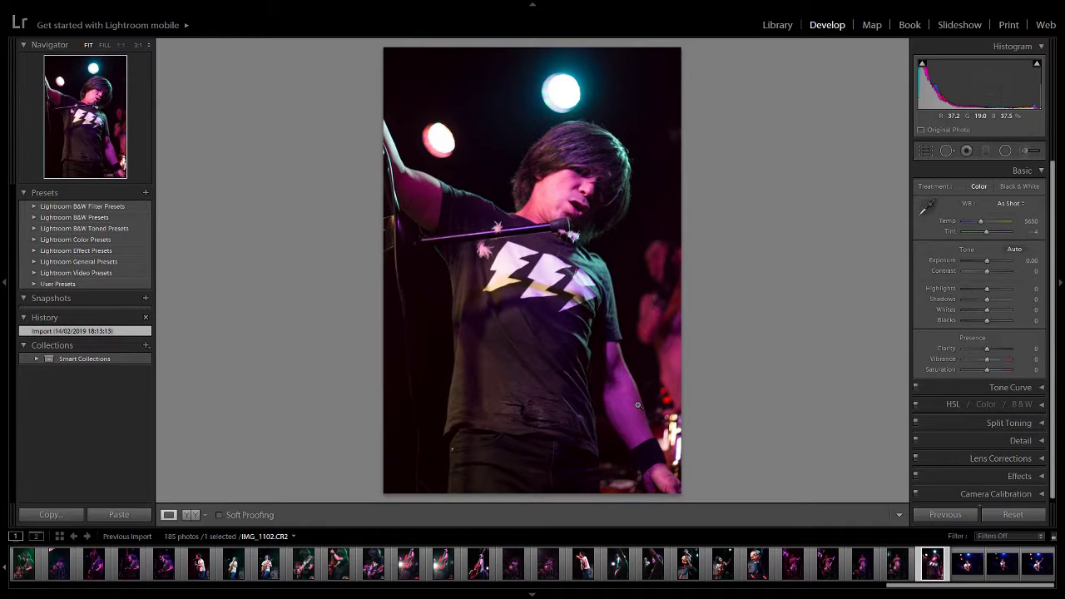
{"action": "key", "text": "Right"}
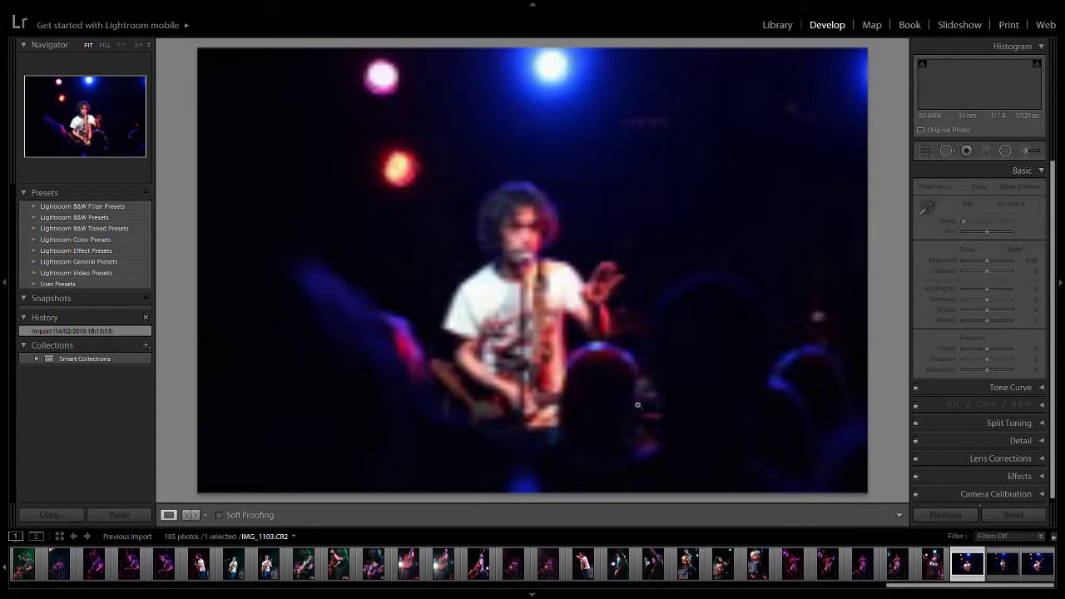
{"action": "key", "text": "Left"}
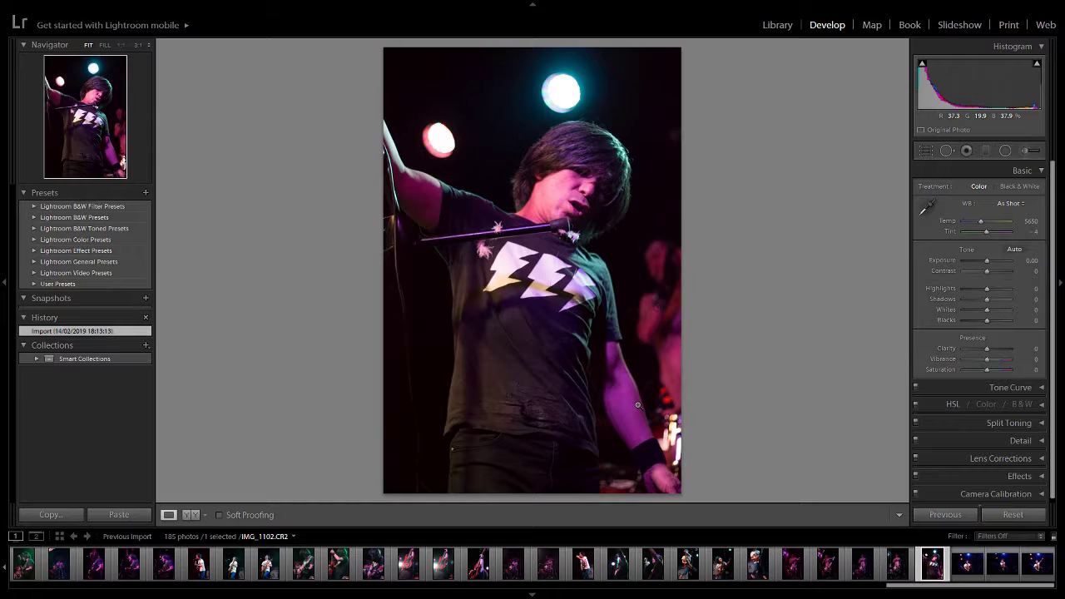
{"action": "key", "text": "Right"}
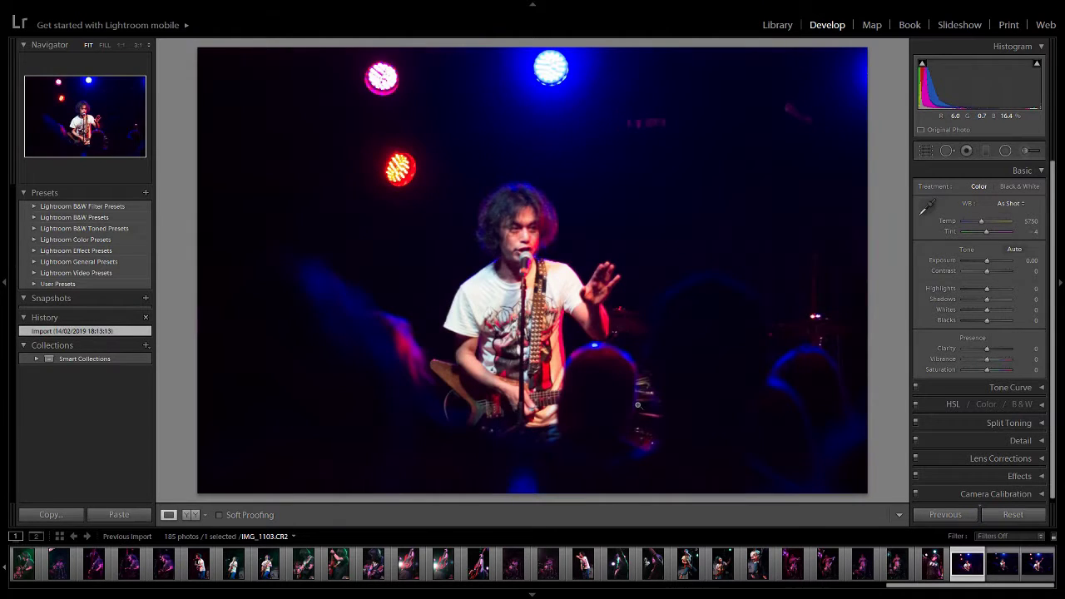
{"action": "key", "text": "Right"}
{"action": "key", "text": "Right"}
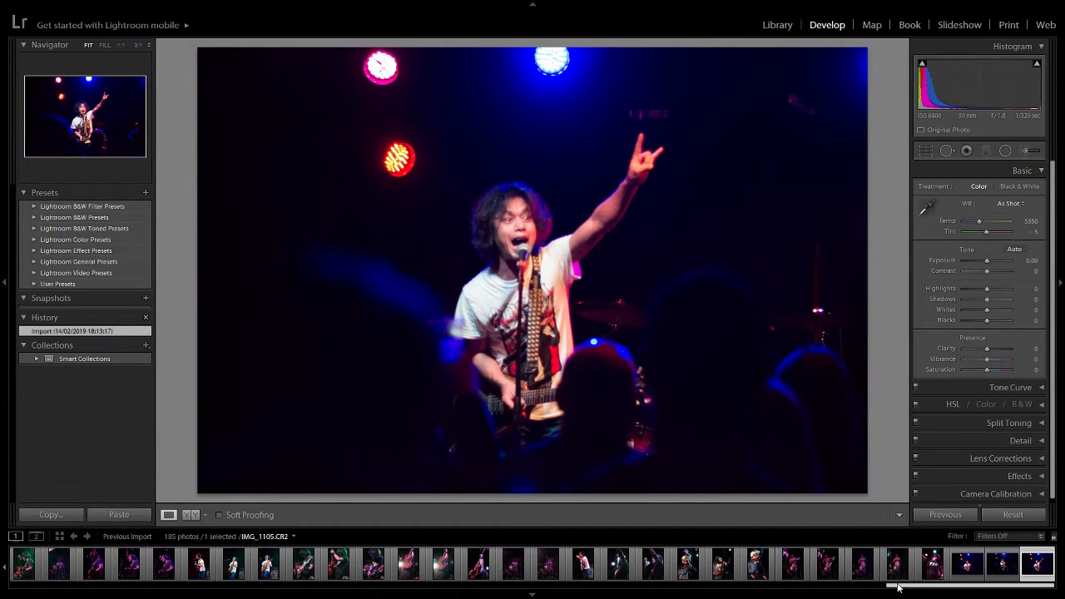
Step: Return to the early photos in the filmstrip and review the singer-over-the-crowd shots from IMG_0938 through IMG_0940
{"action": "left_click_drag", "start_coordinate": [895, 585], "coordinate": [67, 594]}
{"action": "left_click", "coordinate": [309, 565]}
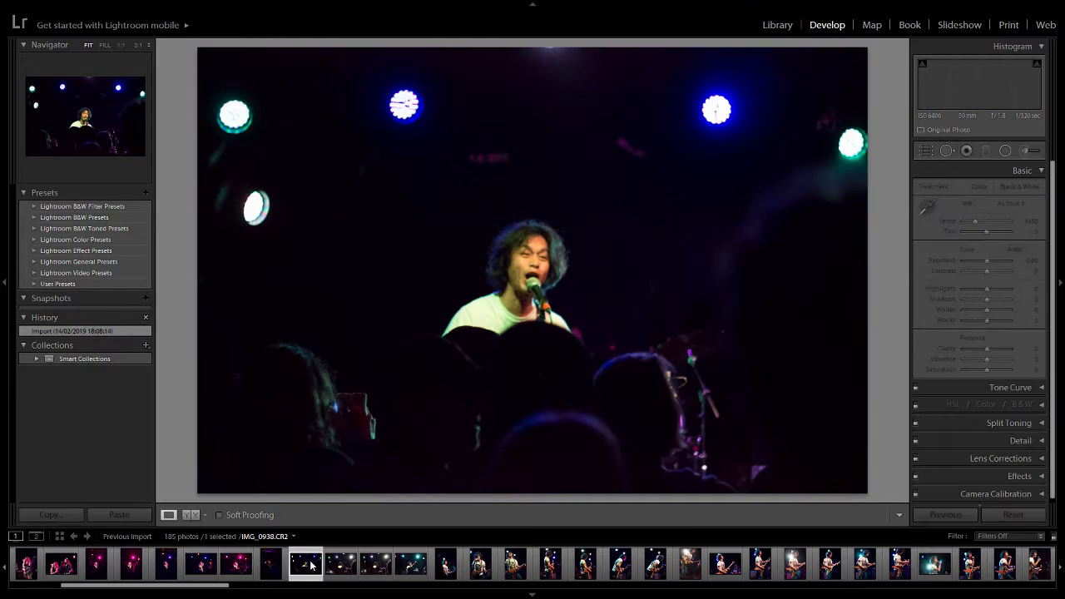
{"action": "key", "text": "Right"}
{"action": "key", "text": "Right"}
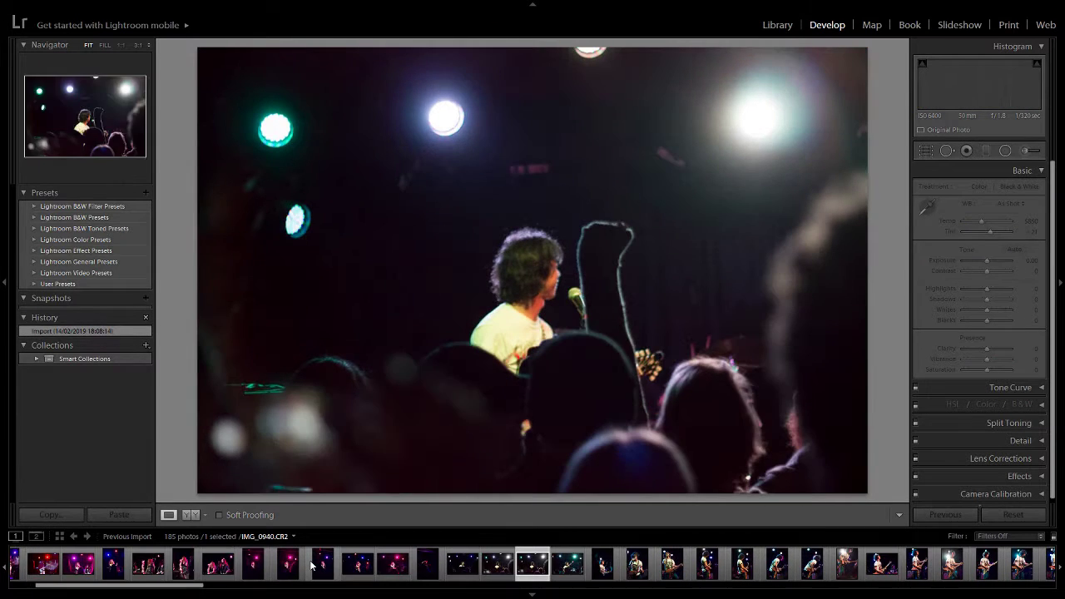
Step: Step back to IMG_0935 and review the early singer shots forward through IMG_0943
{"action": "key", "text": "Left"}
{"action": "key", "text": "Left"}
{"action": "key", "text": "Left"}
{"action": "key", "text": "Left"}
{"action": "key", "text": "Left"}
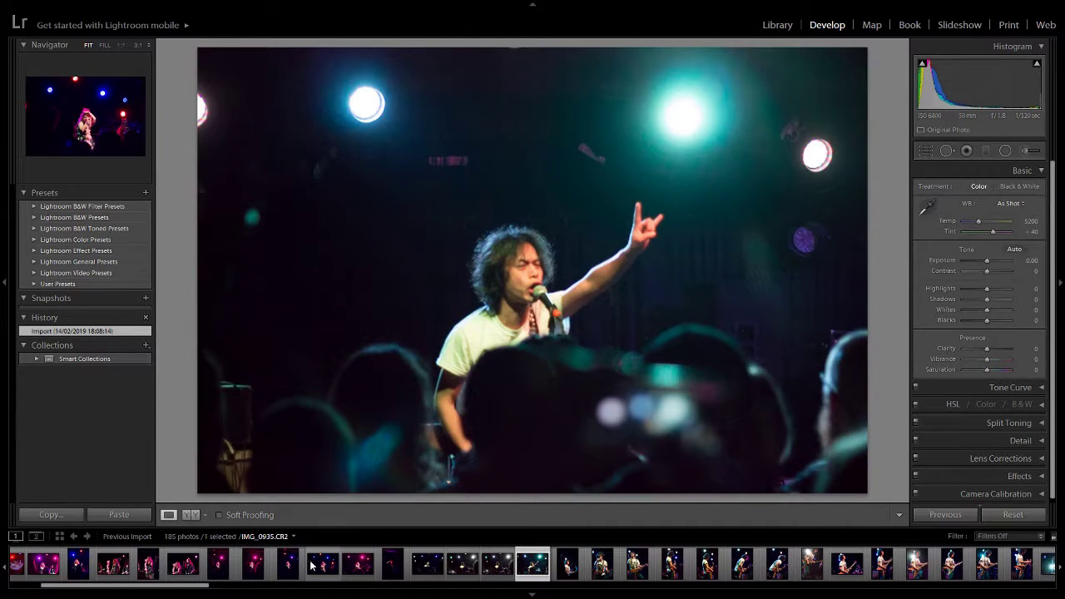
{"action": "key", "text": "Right"}
{"action": "key", "text": "Right"}
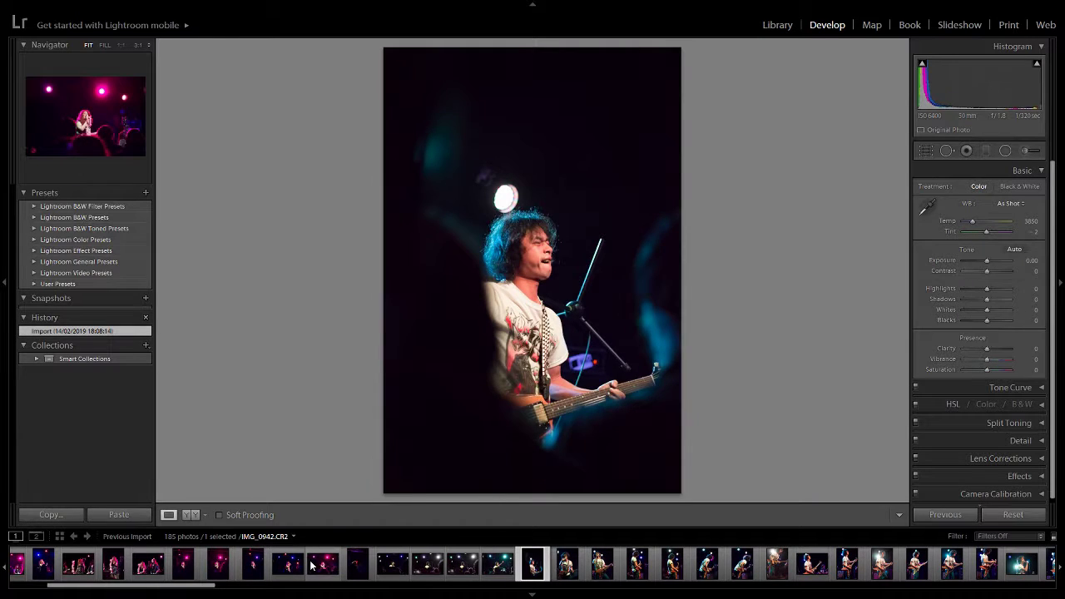
{"action": "key", "text": "Right"}
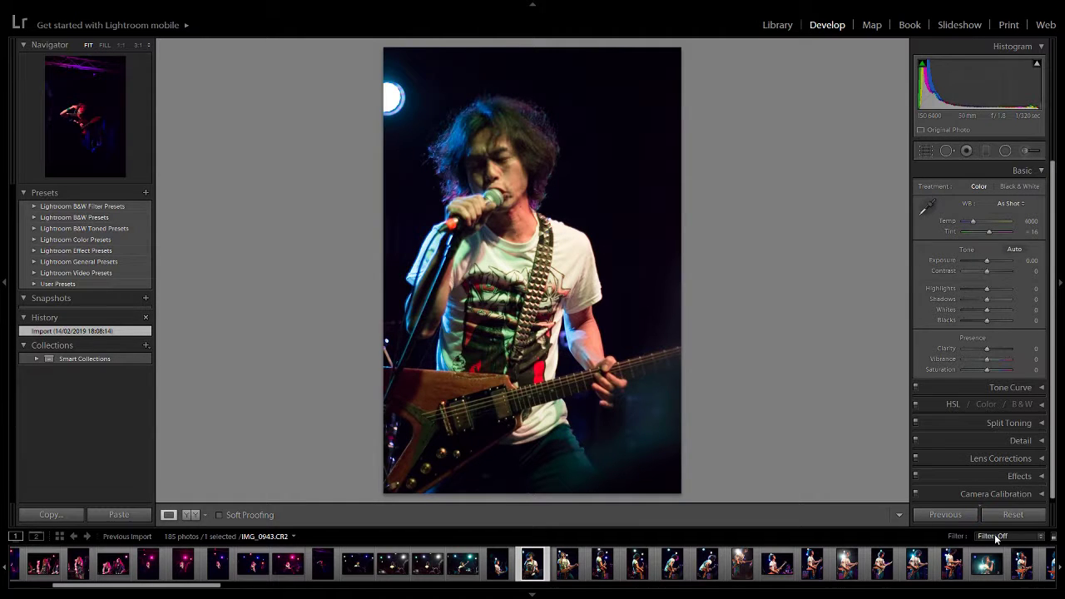
Step: Filter the filmstrip to photos rated one star or higher, look over the selection, and turn the filter off again
{"action": "key", "text": "ctrl+l"}
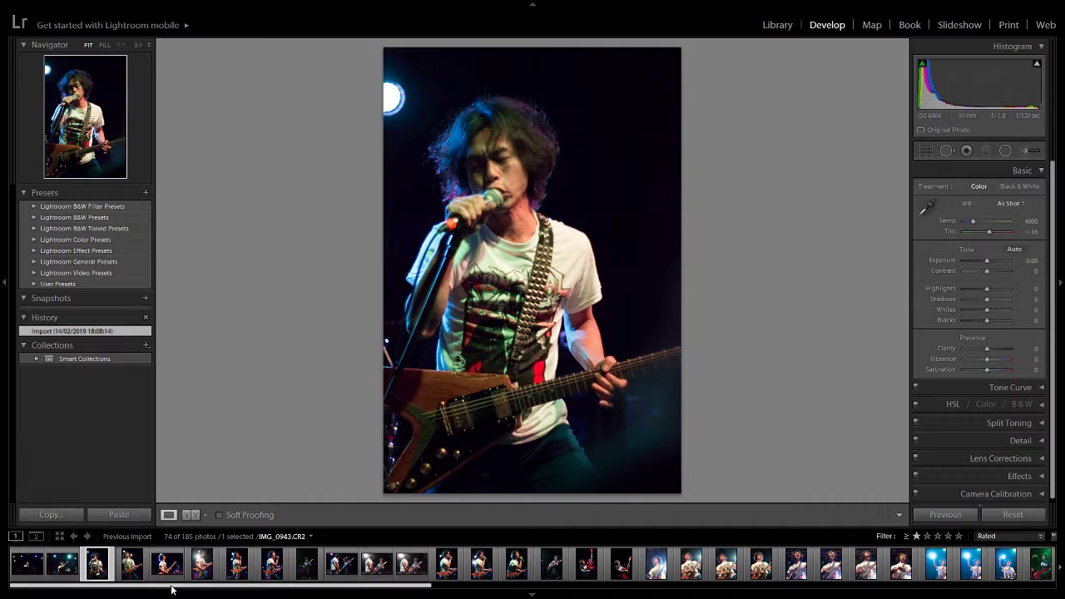
{"action": "left_click_drag", "start_coordinate": [170, 588], "coordinate": [144, 584]}
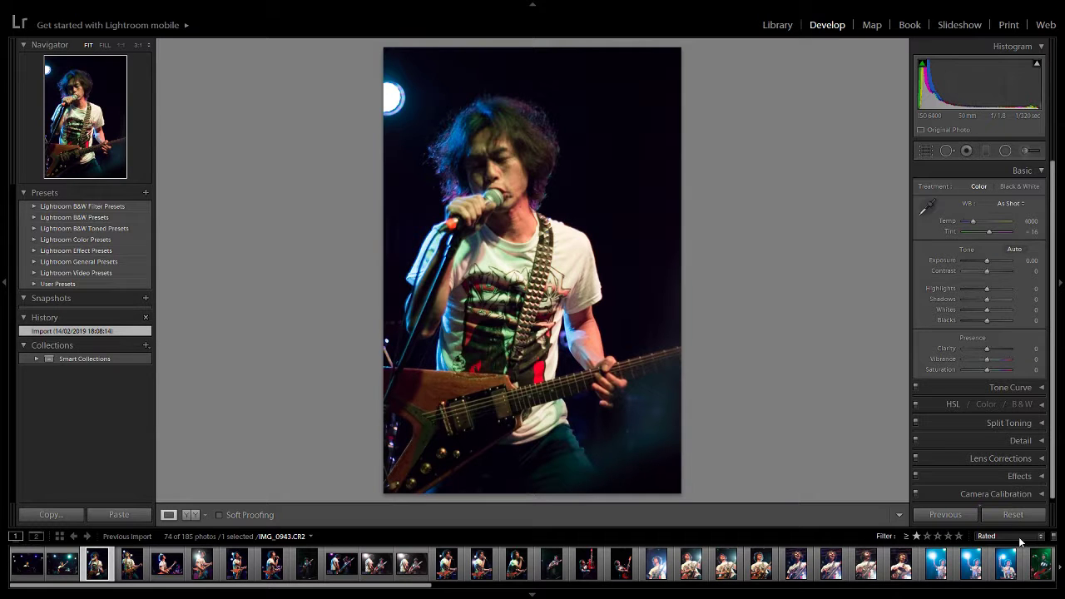
{"action": "key", "text": "ctrl+l"}
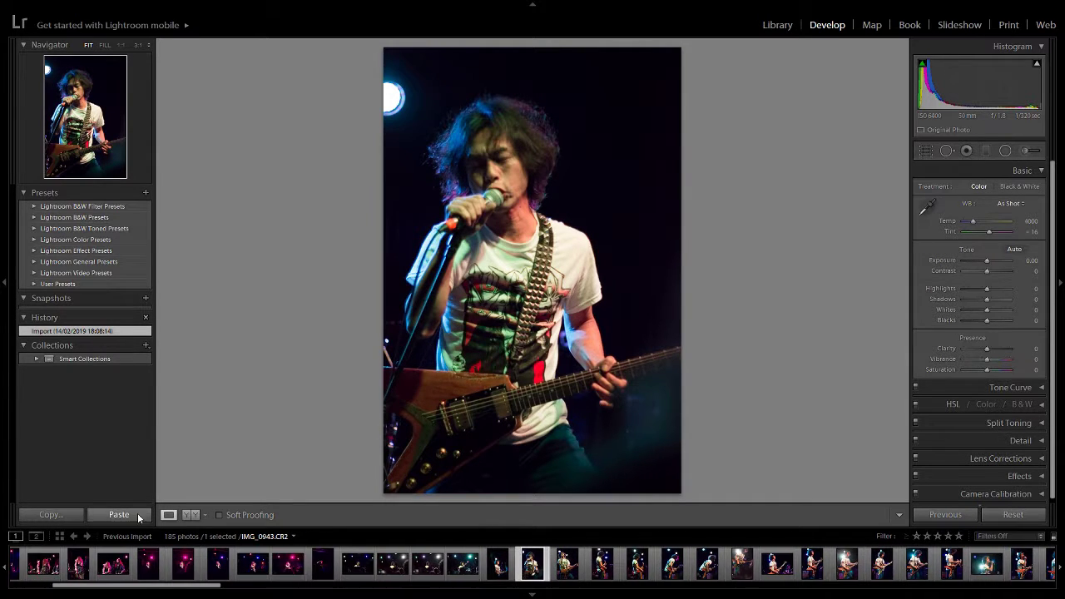
Step: Review the portrait shots of the guitarist in the white T-shirt from IMG_0944 through IMG_0949
{"action": "mouse_move", "coordinate": [184, 589]}
{"action": "left_mouse_down"}
{"action": "mouse_move", "coordinate": [239, 588]}
{"action": "mouse_move", "coordinate": [202, 593]}
{"action": "left_mouse_up"}
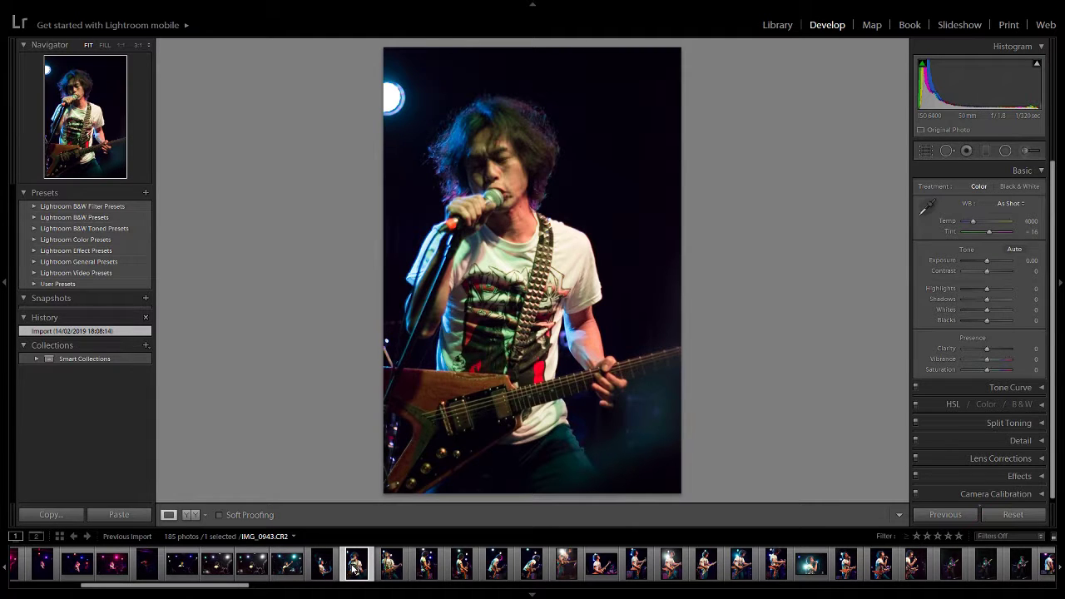
{"action": "key", "text": "Right"}
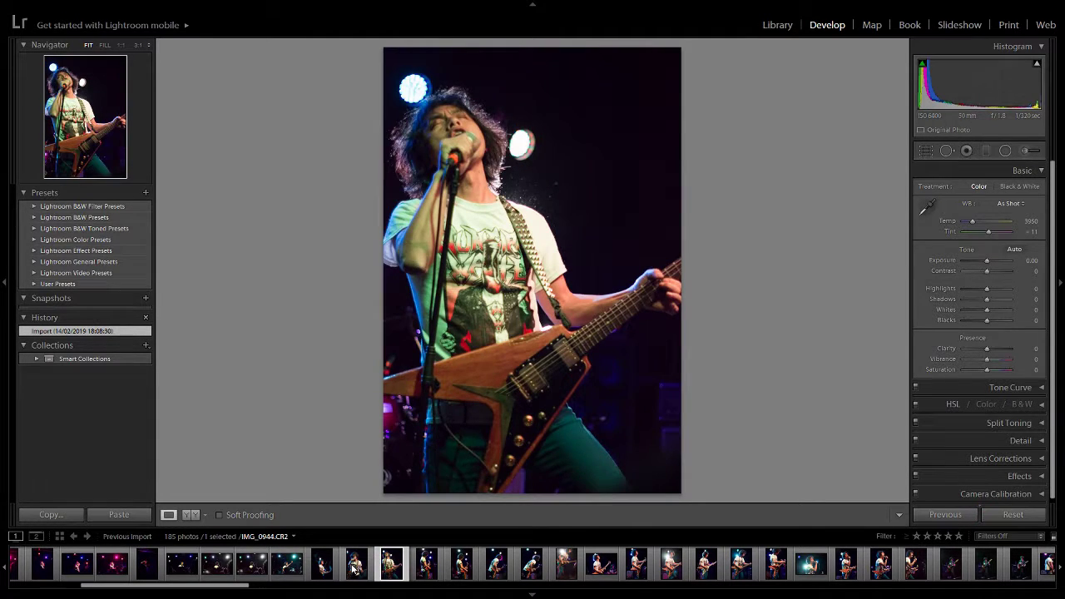
{"action": "key", "text": "Right"}
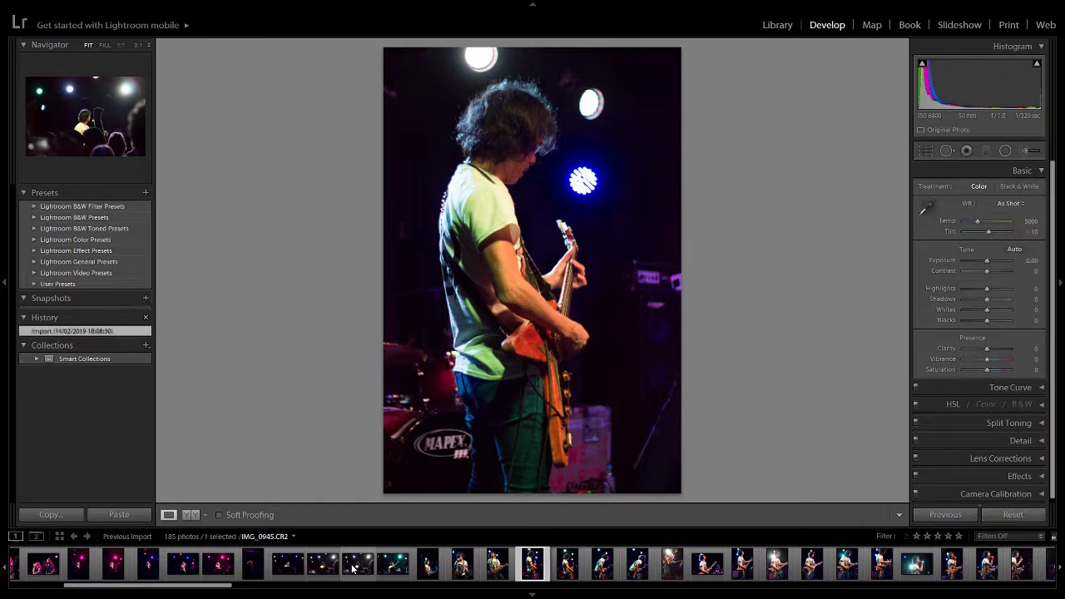
{"action": "key", "text": "Right"}
{"action": "key", "text": "Right"}
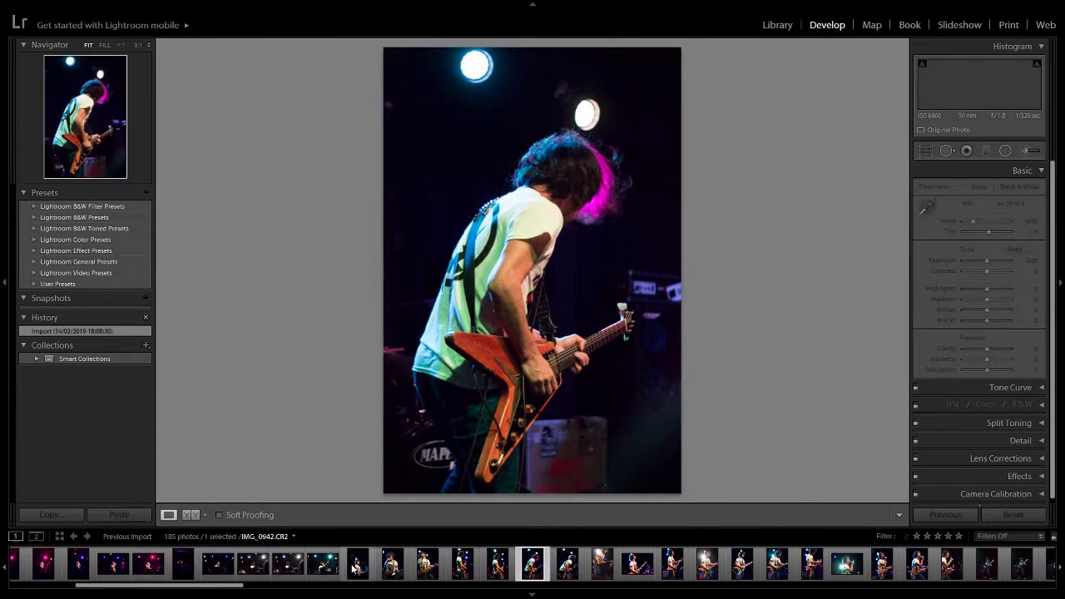
{"action": "key", "text": "Right"}
{"action": "key", "text": "Right"}
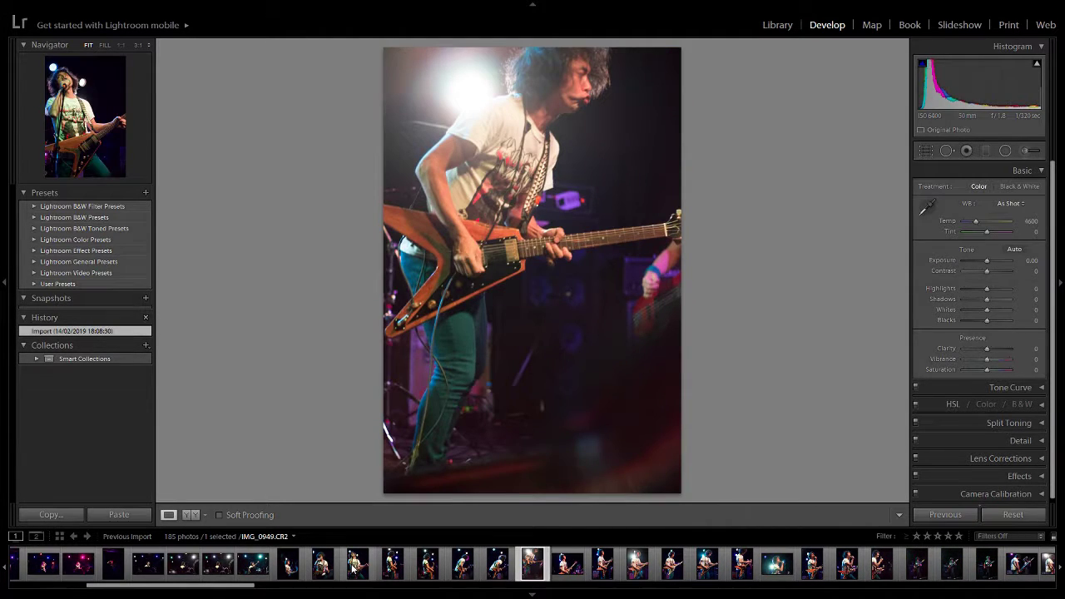
Step: Review the guitarist shots with the wooden V-shaped guitar from IMG_0950 through IMG_0953
{"action": "key", "text": "Right"}
{"action": "key", "text": "Right"}
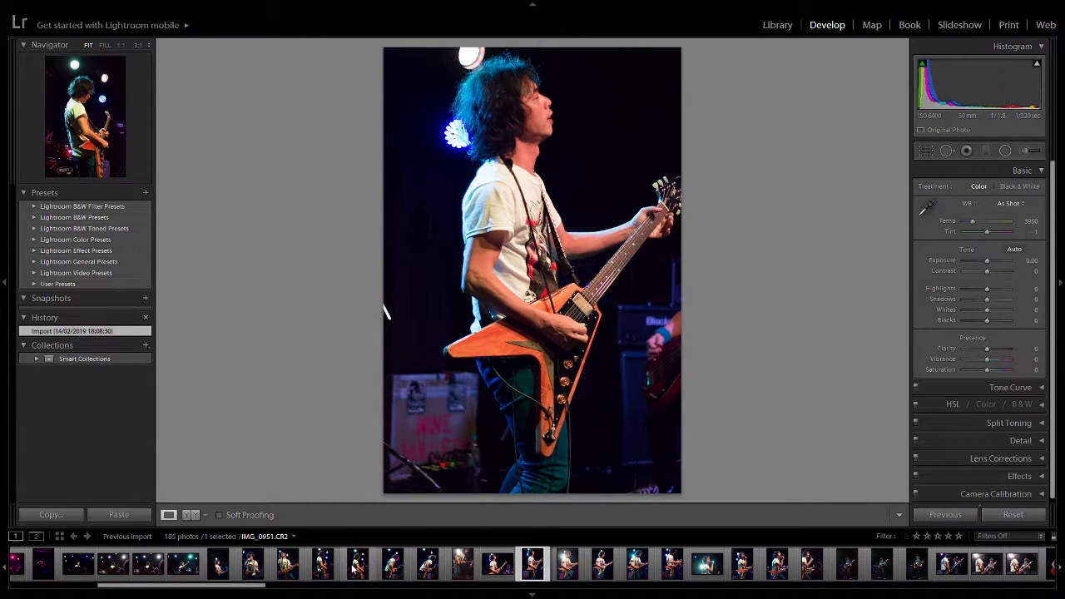
{"action": "key", "text": "Right"}
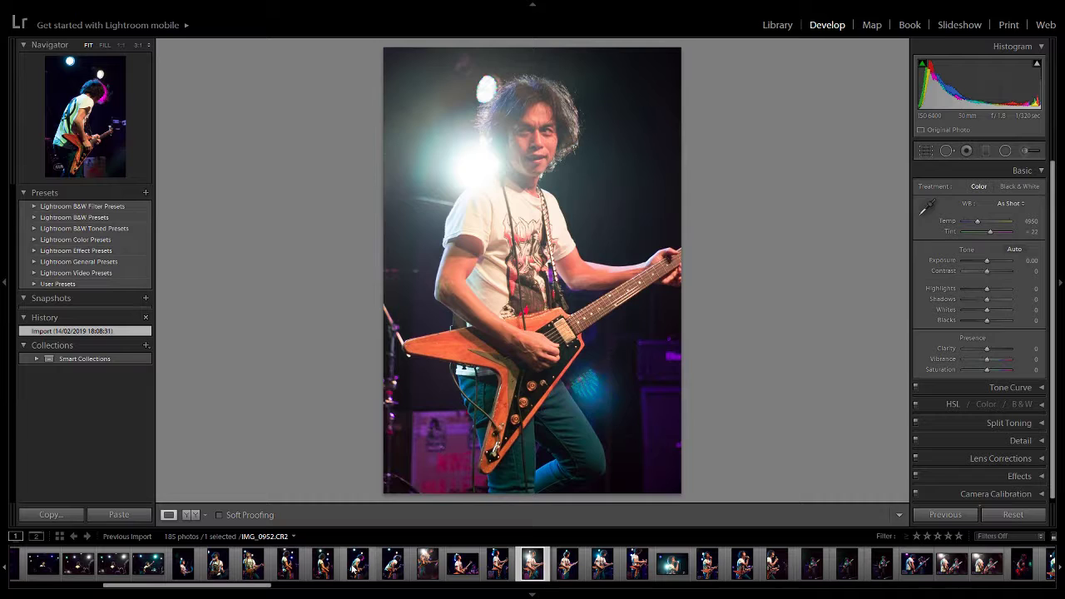
{"action": "key", "text": "Right"}
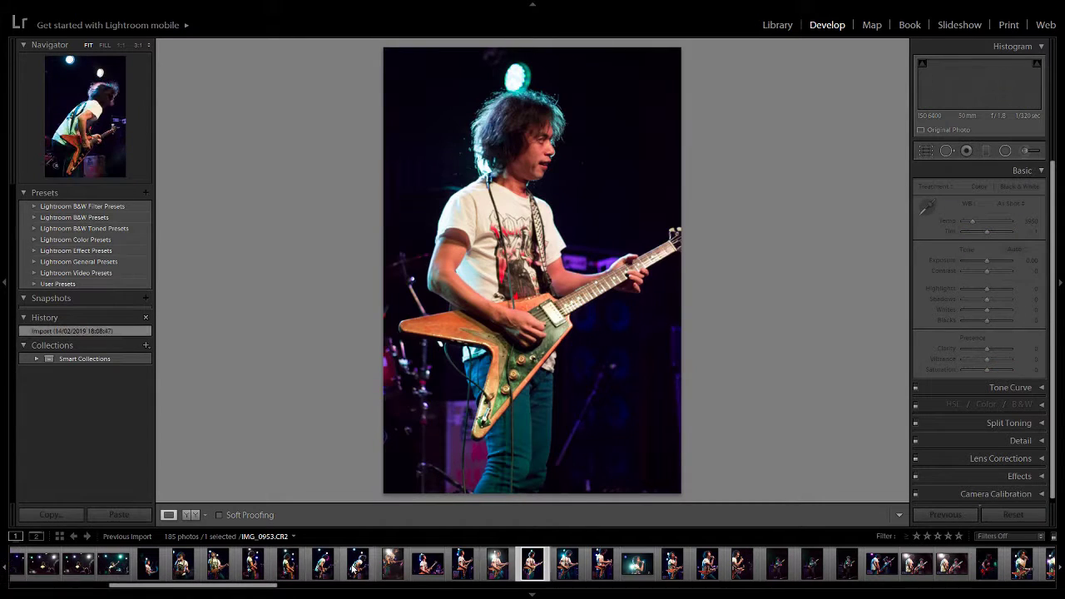
Step: Review the singer and V-shaped guitar shots from IMG_0954 through IMG_0959, returning to IMG_0959 for a second look
{"action": "key", "text": "Right"}
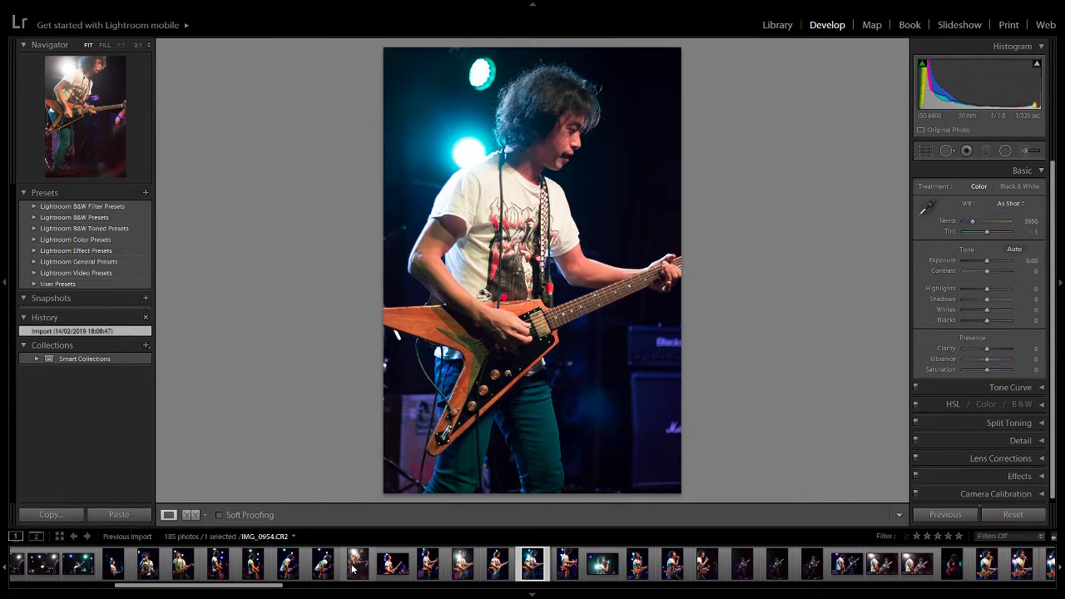
{"action": "key", "text": "Left"}
{"action": "key", "text": "Left"}
{"action": "key", "text": "Left"}
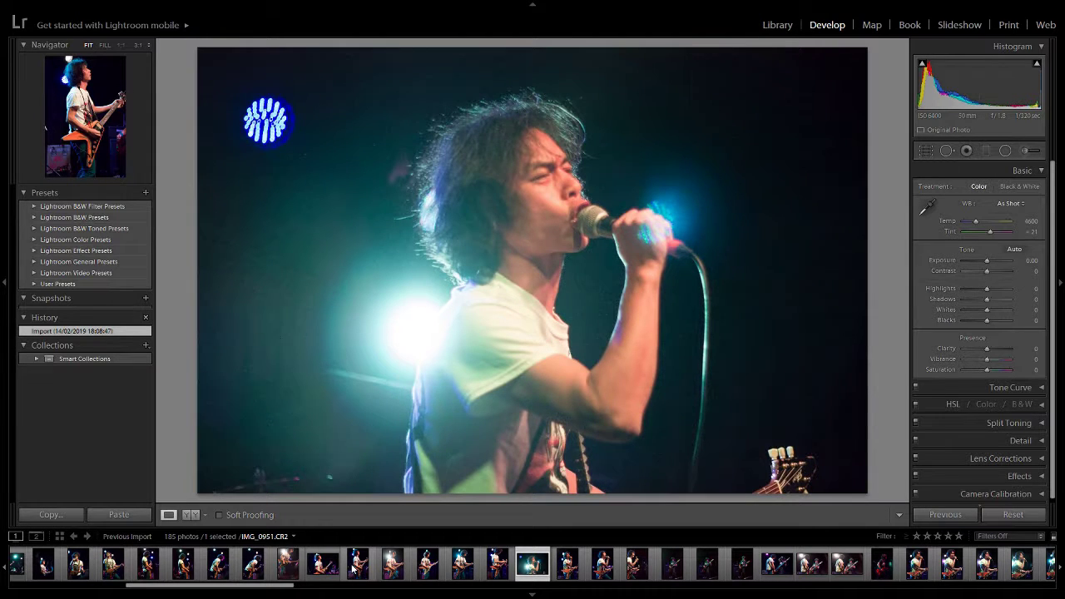
{"action": "key", "text": "Right"}
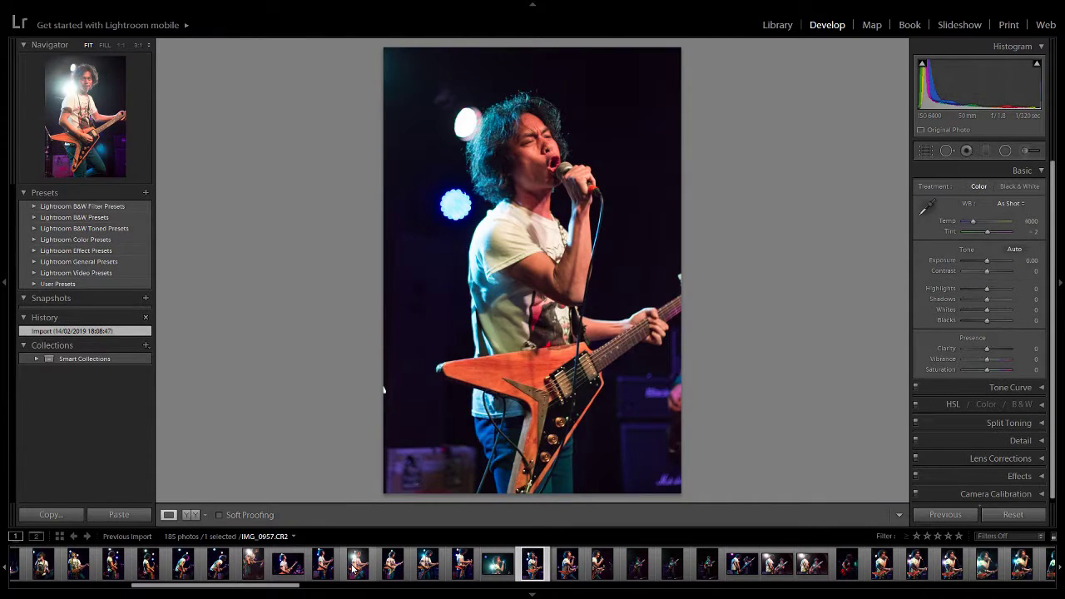
{"action": "key", "text": "Right"}
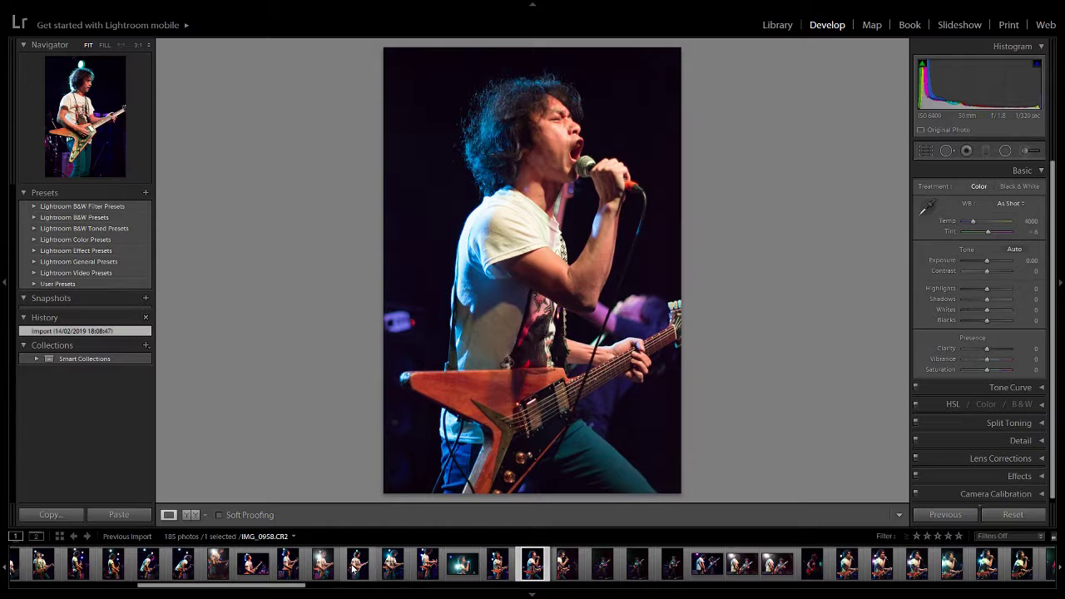
{"action": "key", "text": "Right"}
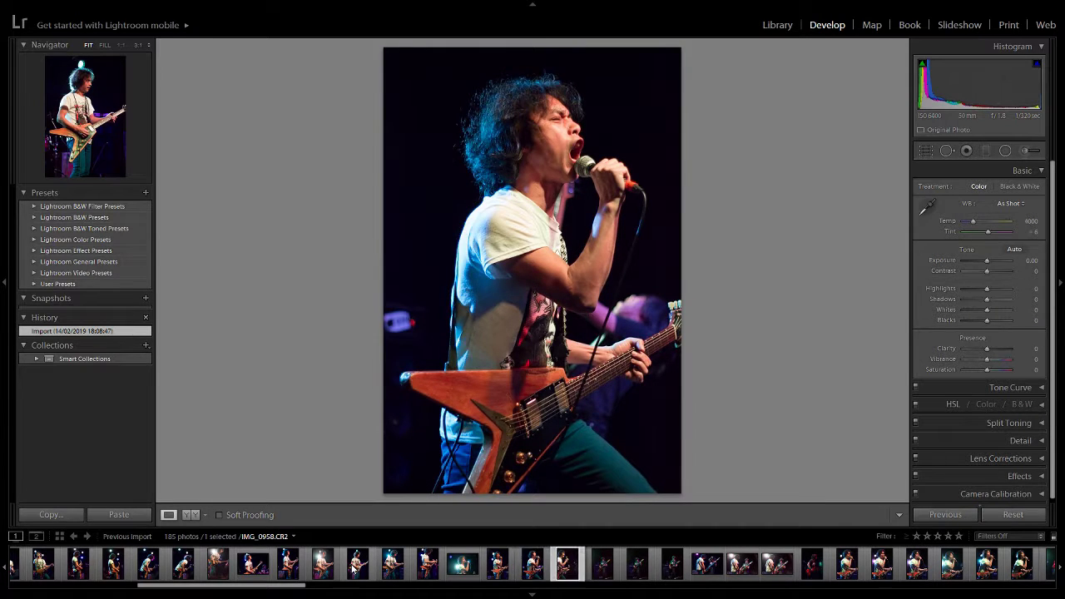
{"action": "key", "text": "Right"}
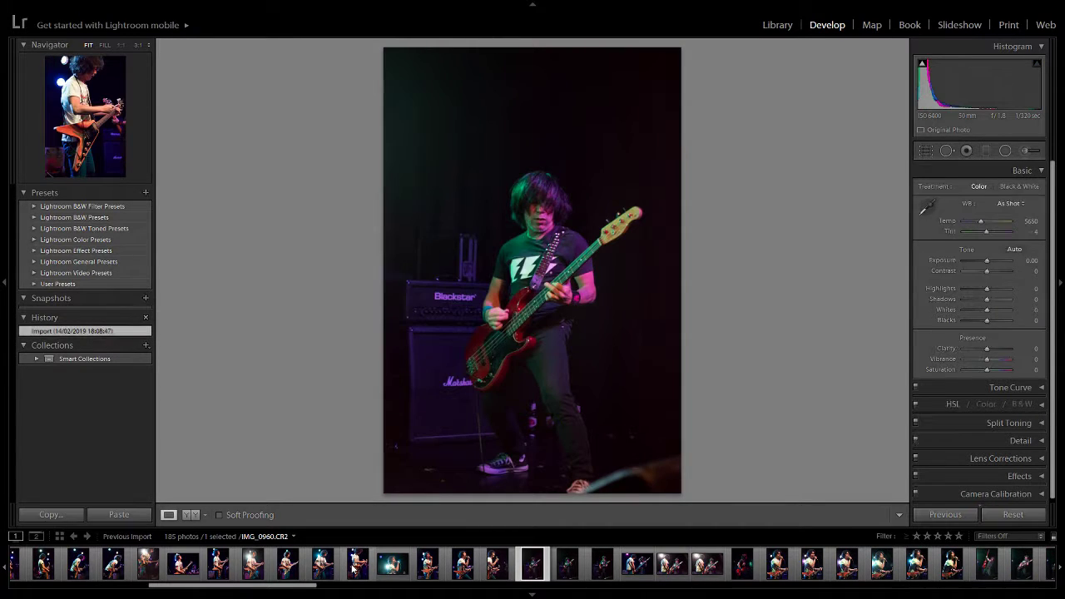
{"action": "key", "text": "Left"}
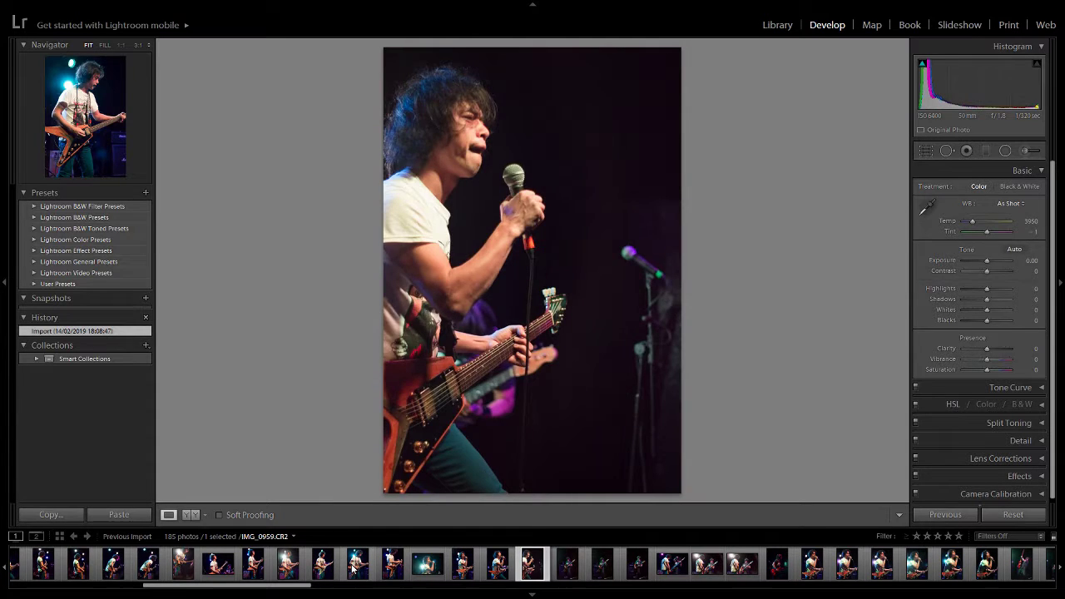
Step: Review the dark bassist shots from IMG_0960 on and the landscape shots of the guitarist and bassist together, starting at IMG_0963
{"action": "key", "text": "Right"}
{"action": "key", "text": "Right"}
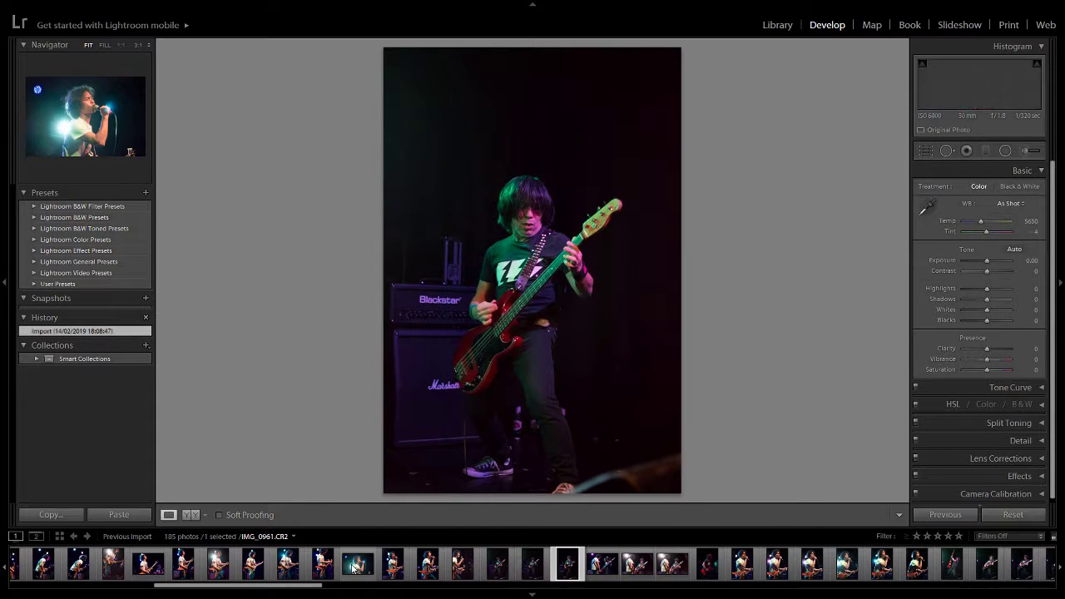
{"action": "key", "text": "Right"}
{"action": "key", "text": "Right"}
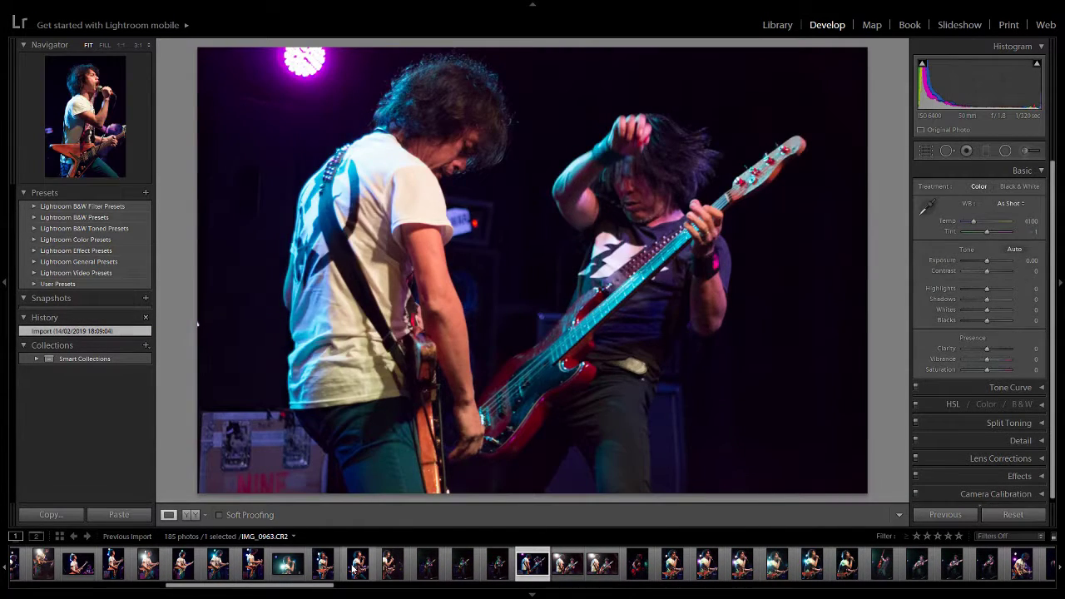
{"action": "key", "text": "Left"}
{"action": "key", "text": "Left"}
{"action": "key", "text": "Left"}
{"action": "key", "text": "Left"}
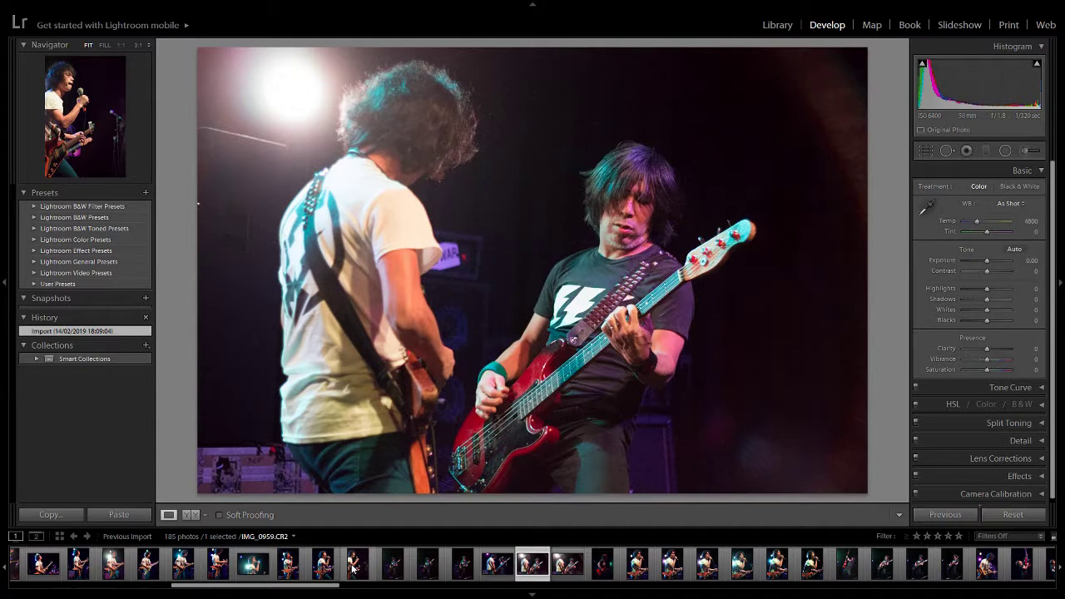
{"action": "key", "text": "Right"}
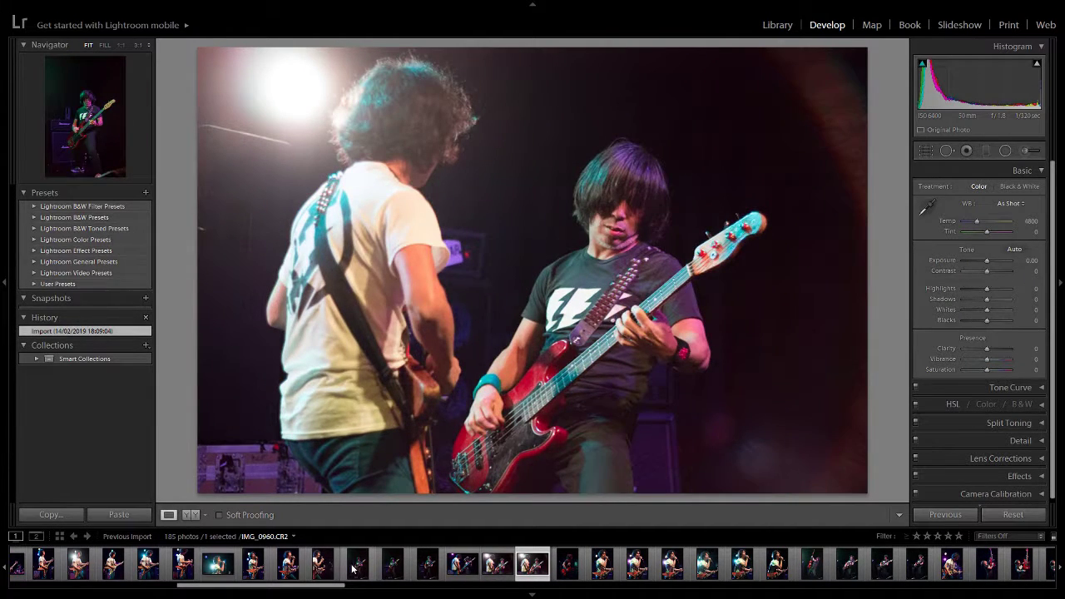
{"action": "key", "text": "Right"}
Step: Compare the shots of the singer holding the microphone from IMG_0967 through IMG_0972
{"action": "key", "text": "Right"}
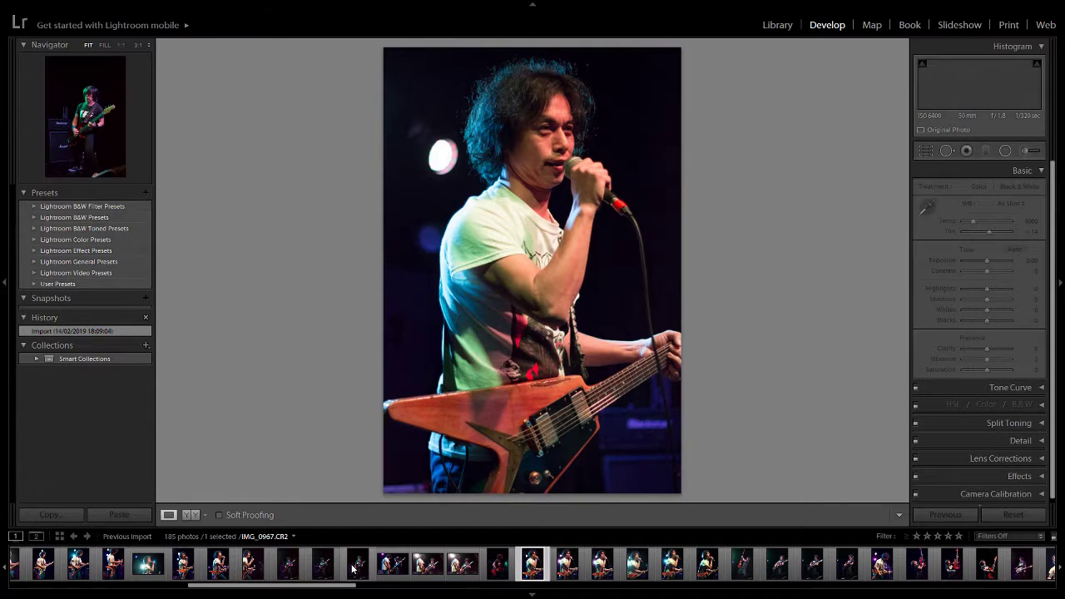
{"action": "key", "text": "Right"}
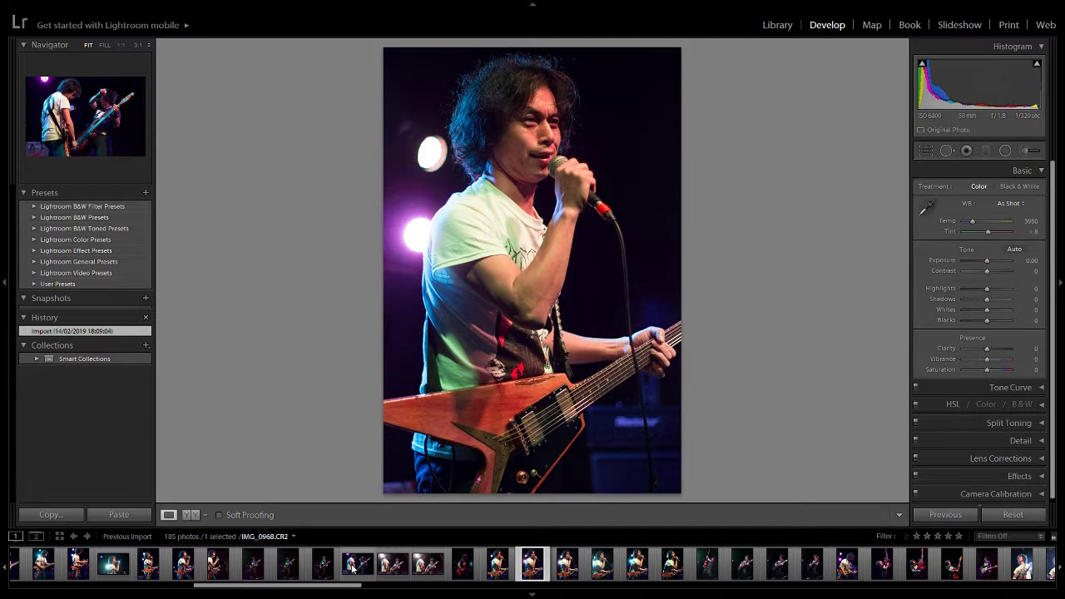
{"action": "key", "text": "Right"}
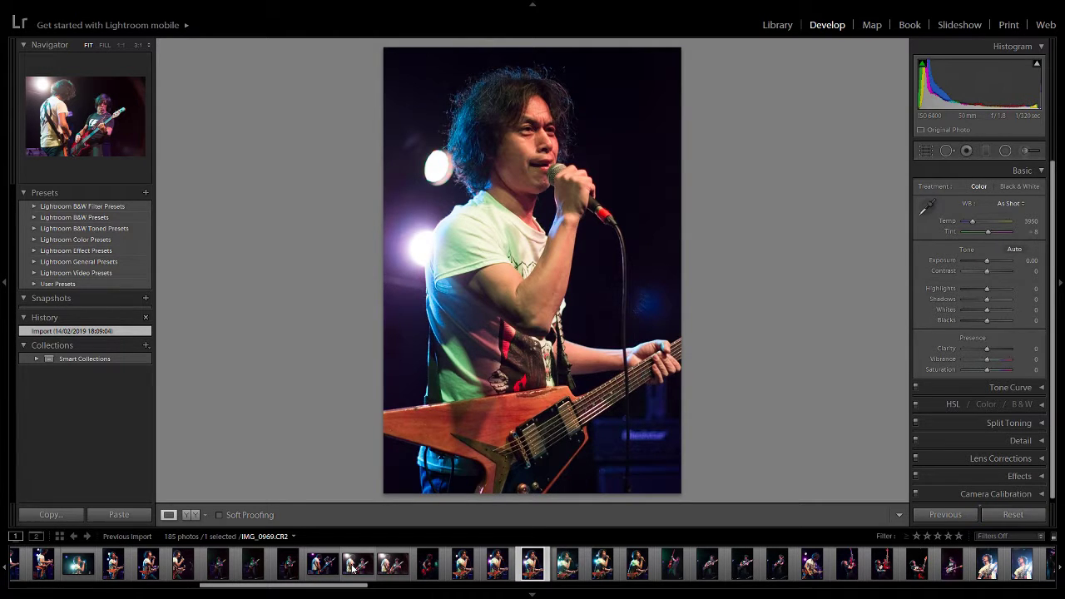
{"action": "key", "text": "Right"}
{"action": "key", "text": "Right"}
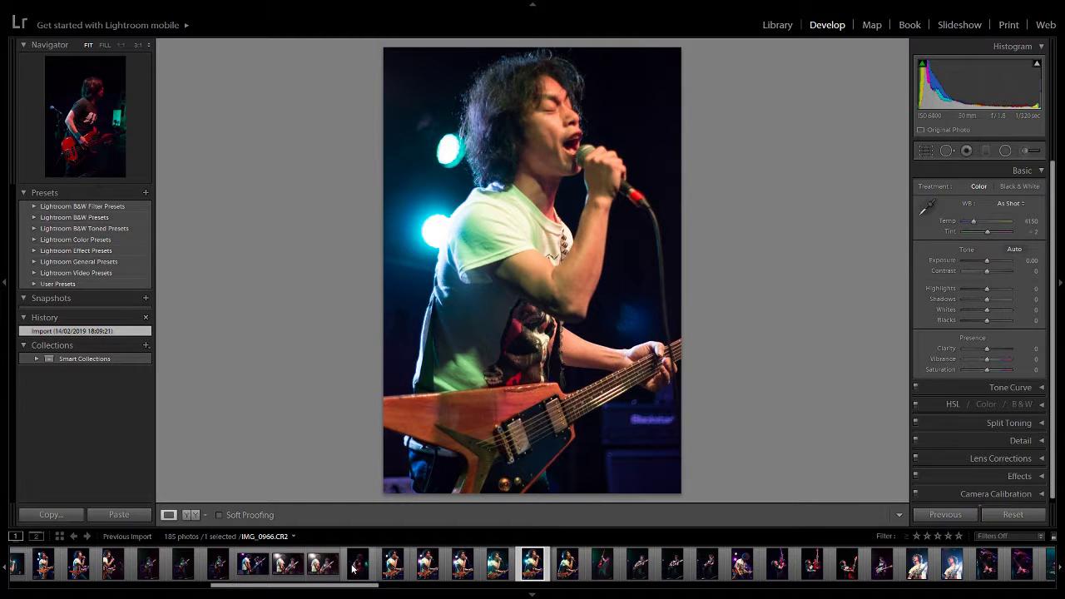
{"action": "key", "text": "Right"}
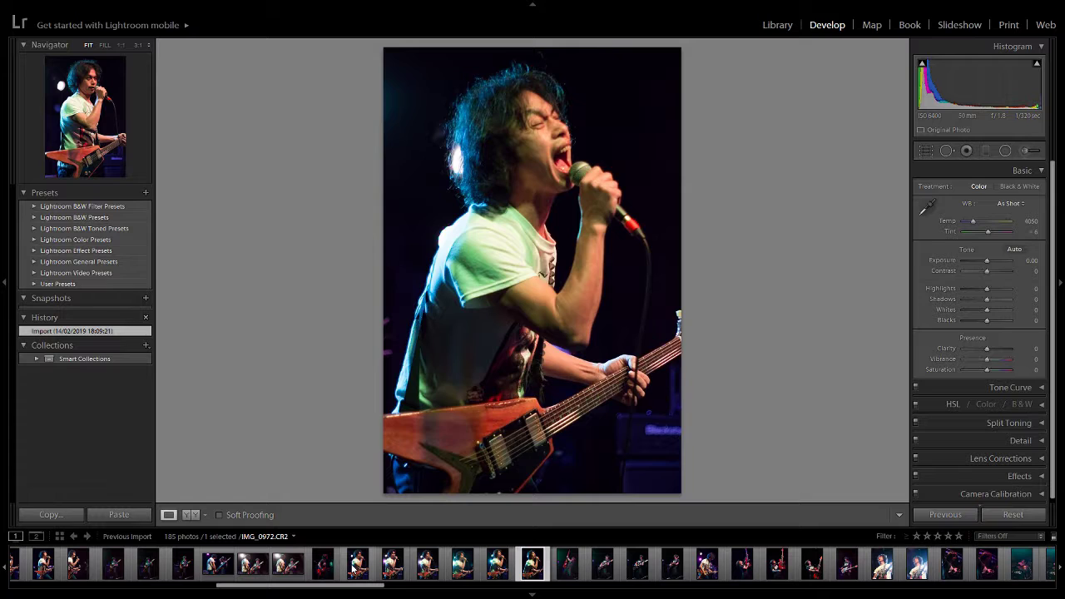
Step: Review the full-length bassist shots from IMG_0973 on and examine the guitarist shot with the hanging microphone, IMG_0977
{"action": "key", "text": "Right"}
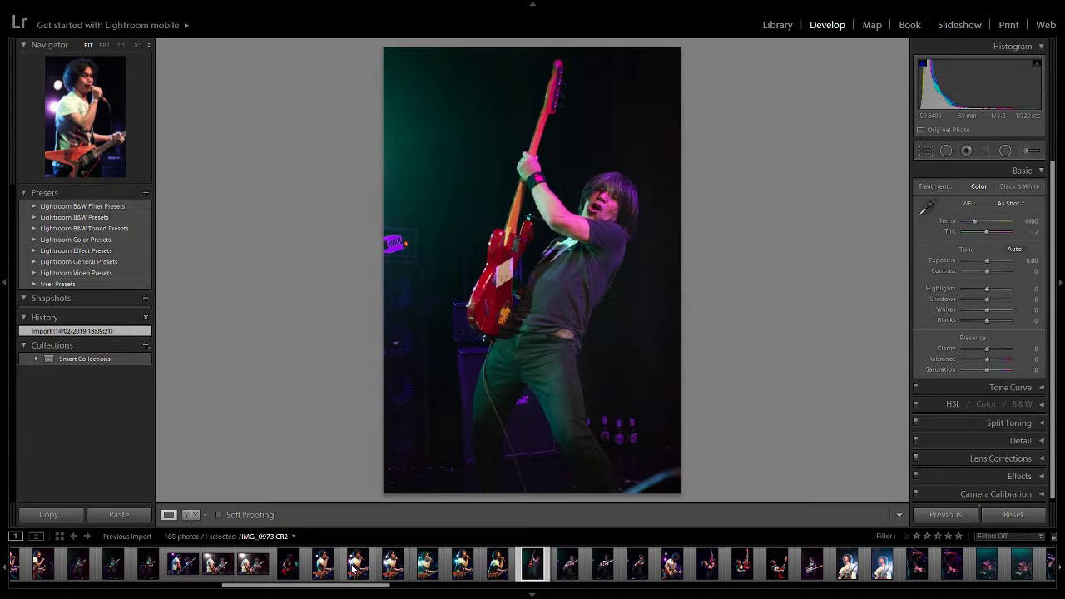
{"action": "key", "text": "Right"}
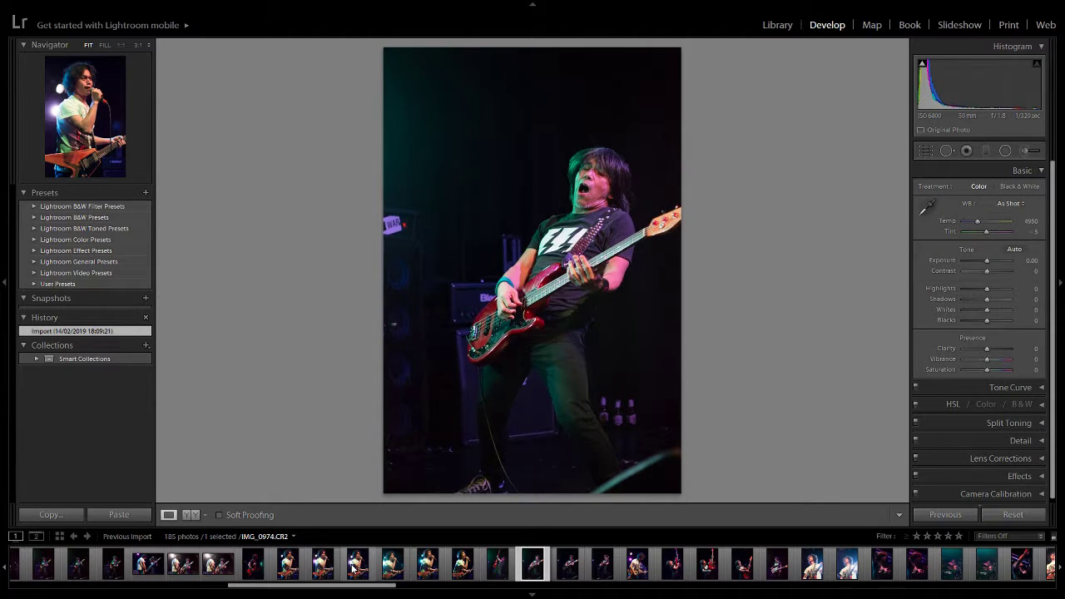
{"action": "key", "text": "Right"}
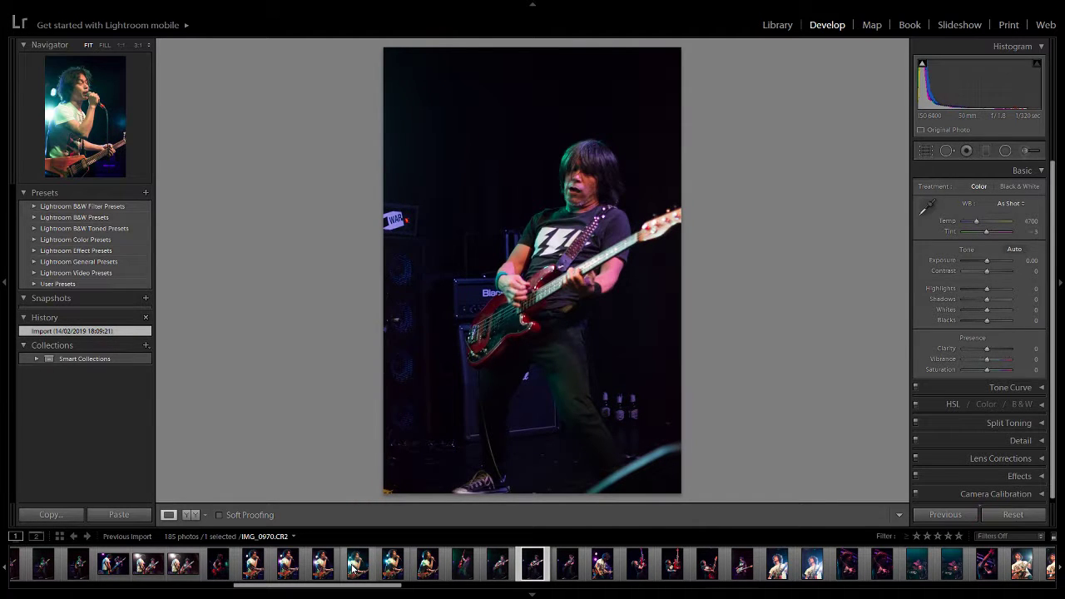
{"action": "key", "text": "Right"}
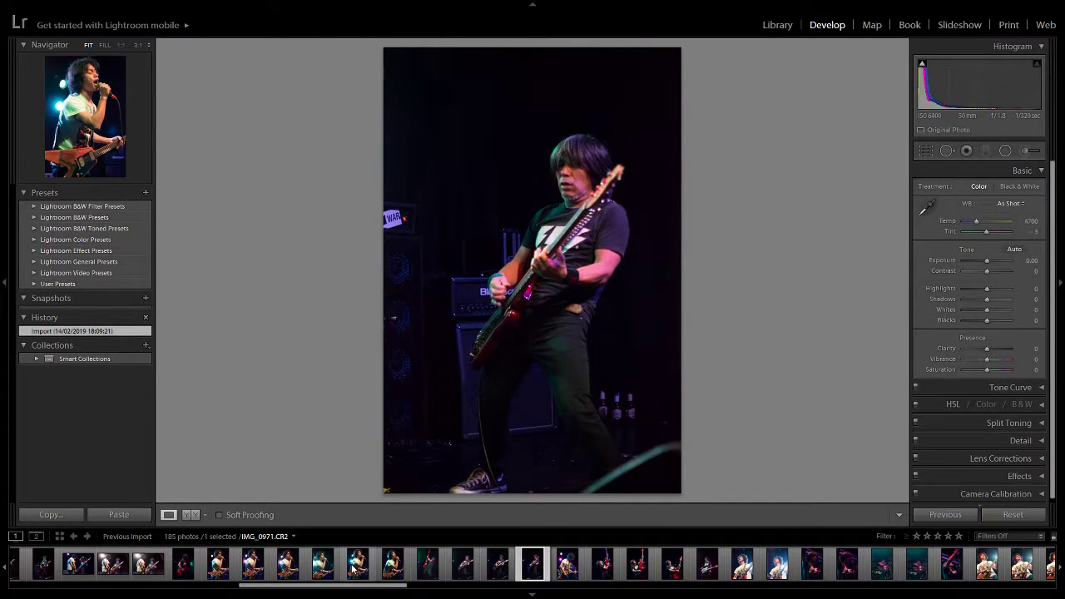
{"action": "key", "text": "Right"}
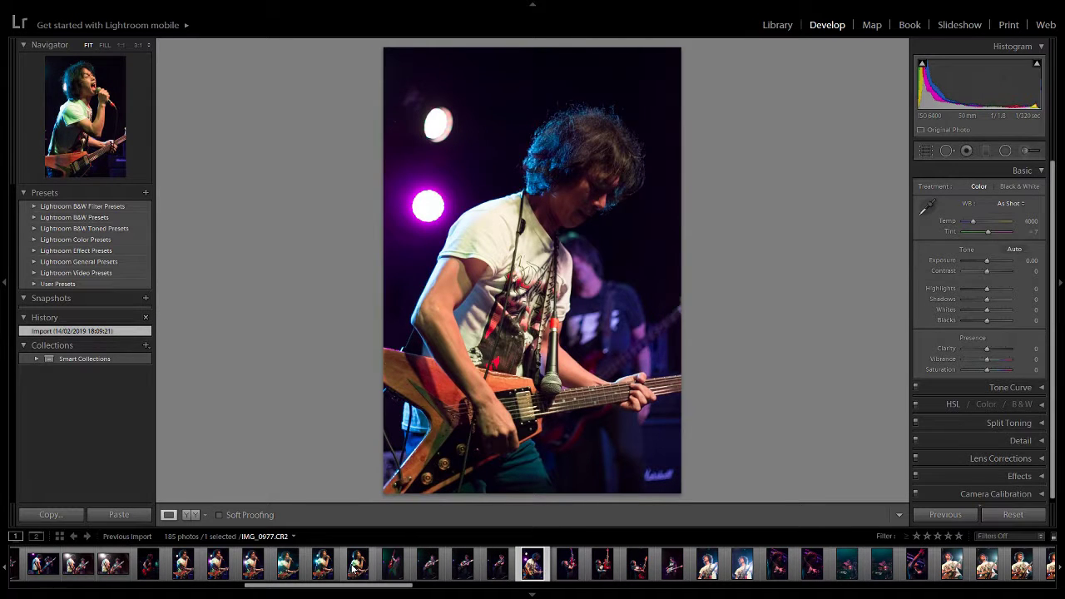
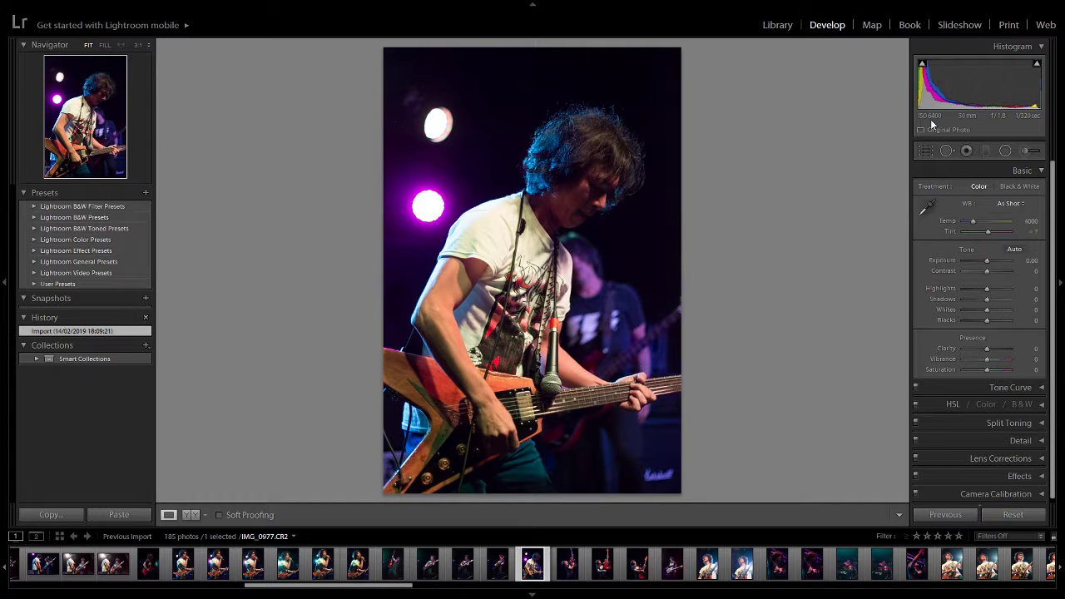
Step: Check the bassist shots from IMG_0978 through IMG_0981 for focus and pose
{"action": "key", "text": "Right"}
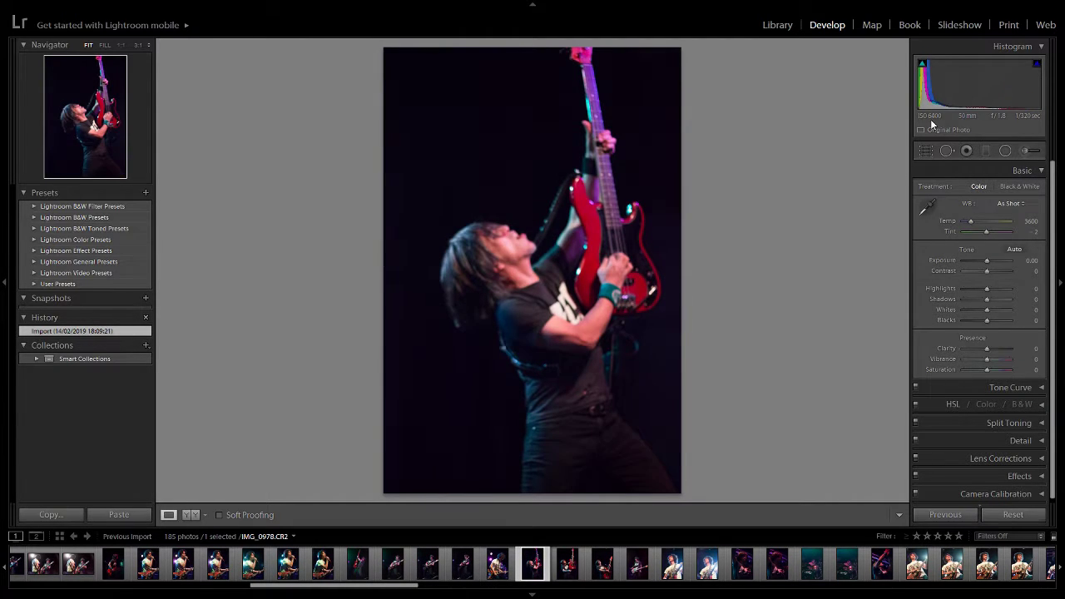
{"action": "key", "text": "Right"}
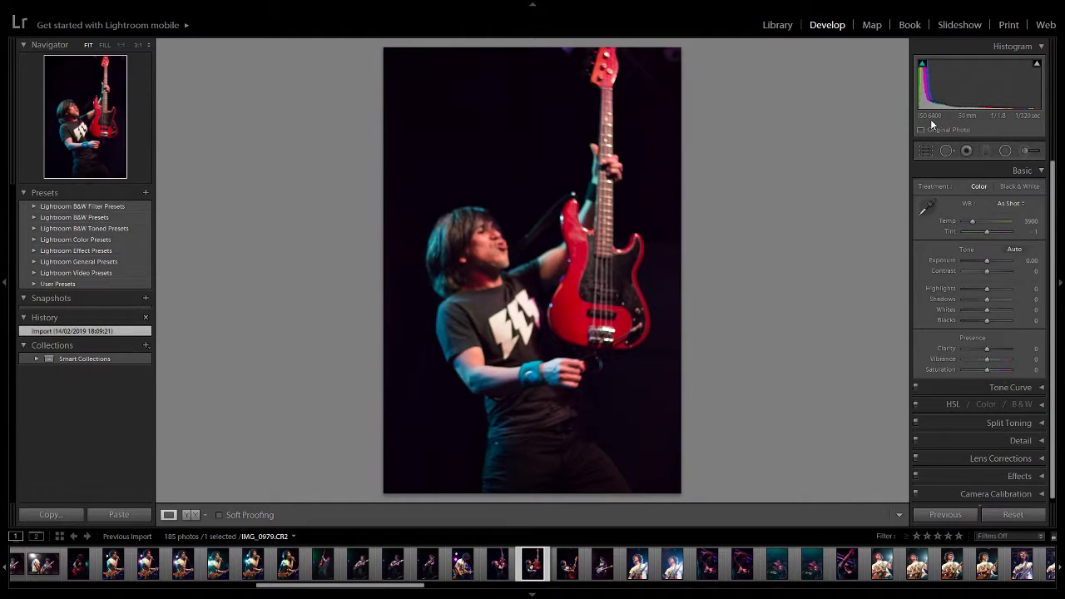
{"action": "key", "text": "Right"}
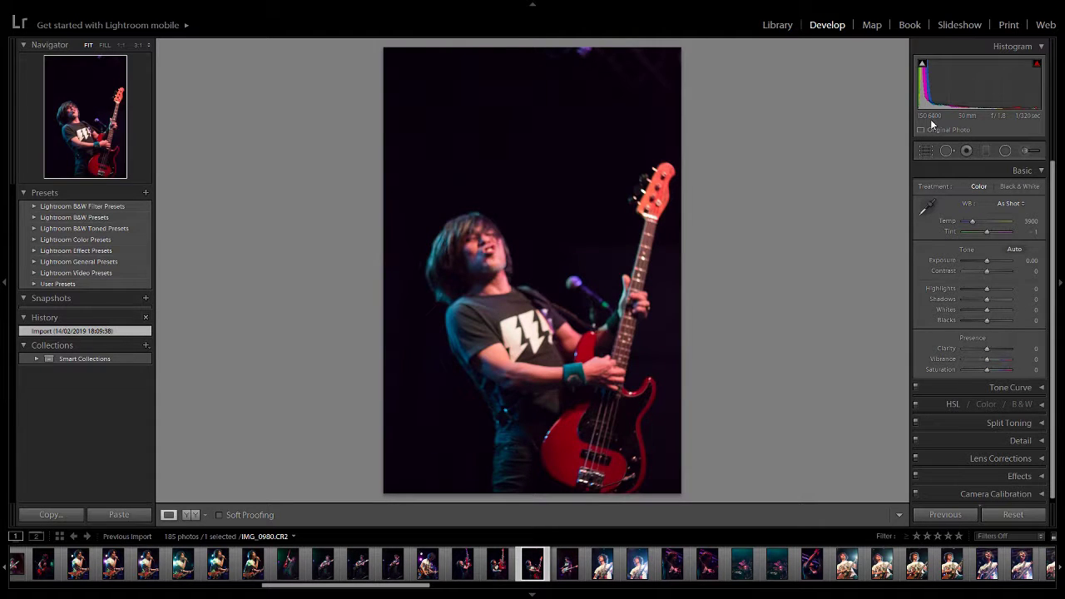
{"action": "key", "text": "Right"}
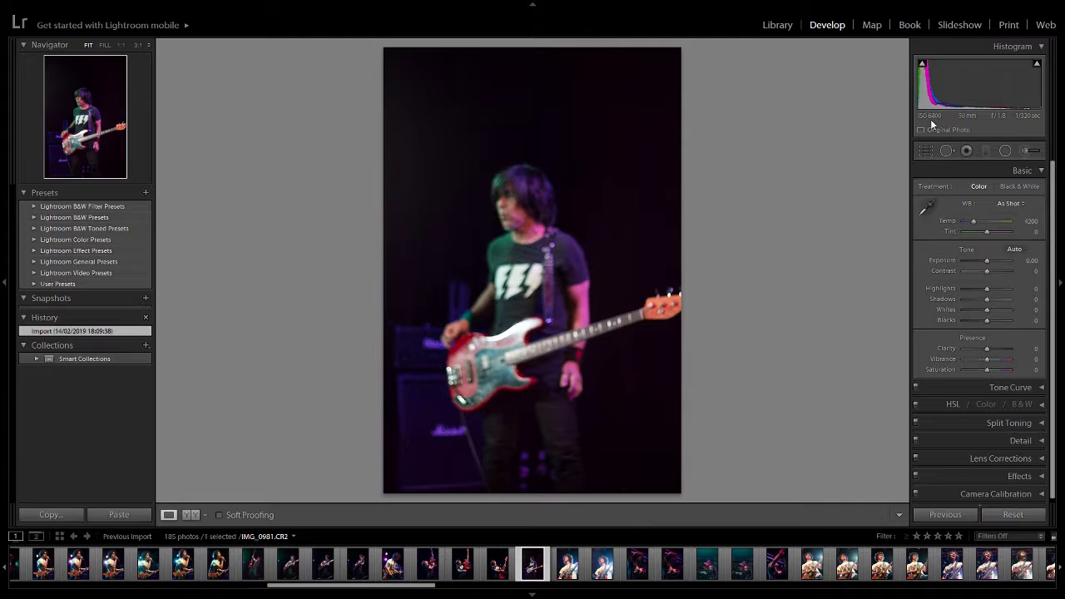
Step: Review the low-angle guitarist shots IMG_0982 and IMG_0983 and continue through the drummer shots IMG_0986 and IMG_0987
{"action": "key", "text": "Right"}
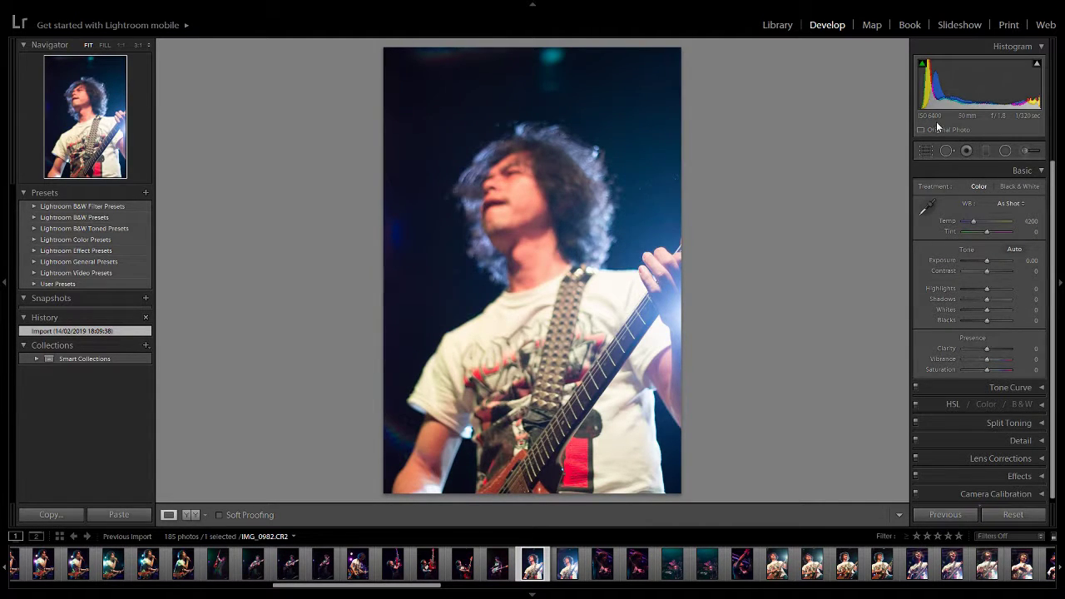
{"action": "key", "text": "Right"}
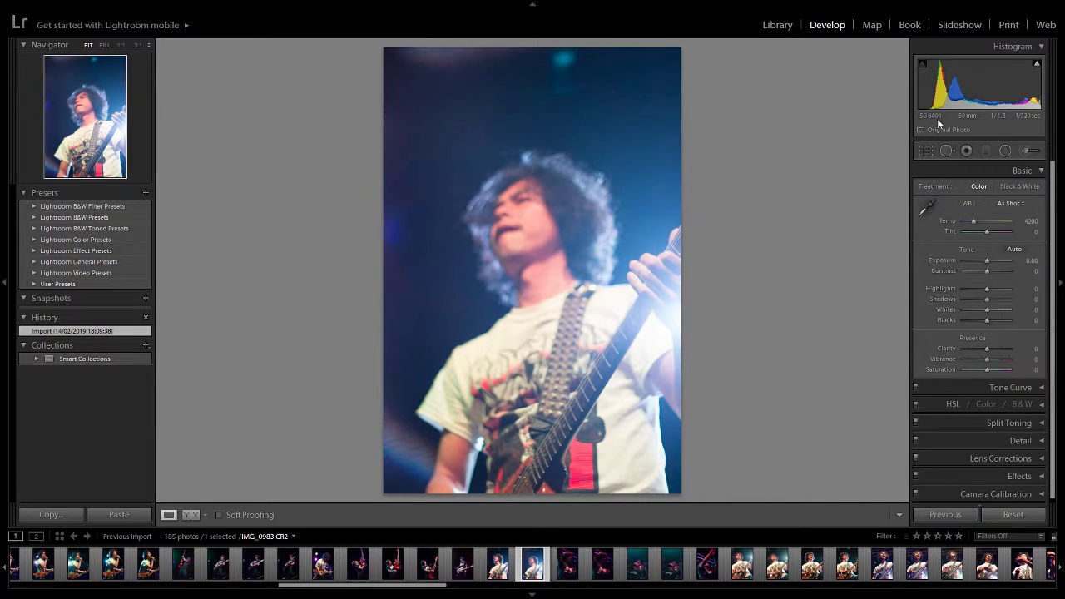
{"action": "key", "text": "Right"}
{"action": "key", "text": "Right"}
{"action": "key", "text": "Right"}
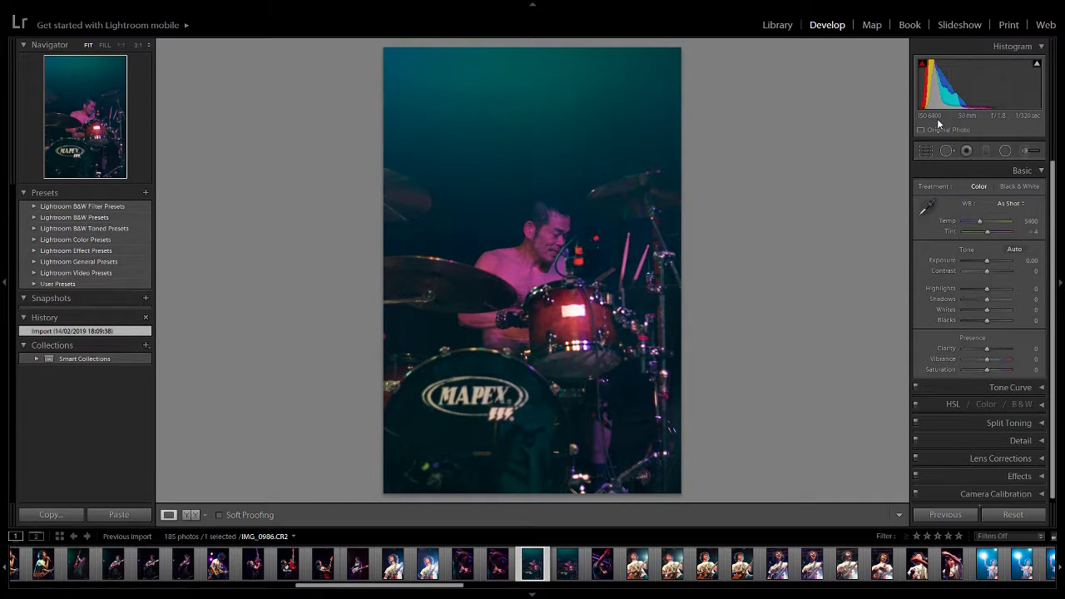
{"action": "key", "text": "Right"}
{"action": "key", "text": "Right"}
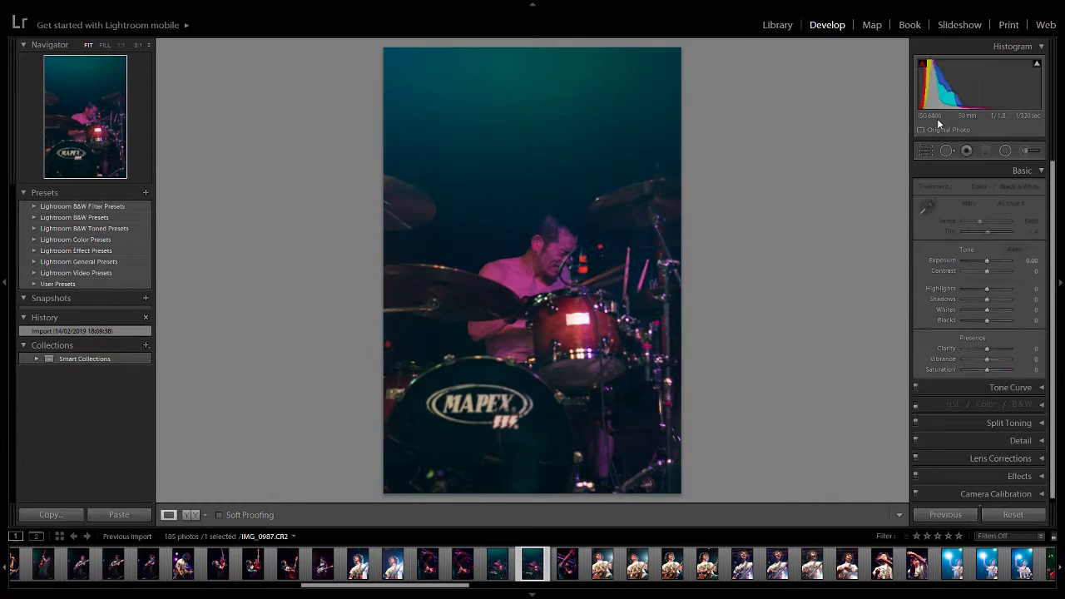
Step: Review the low-angle shots of the guitarist in the white T-shirt from IMG_0989 through IMG_0993
{"action": "key", "text": "Right"}
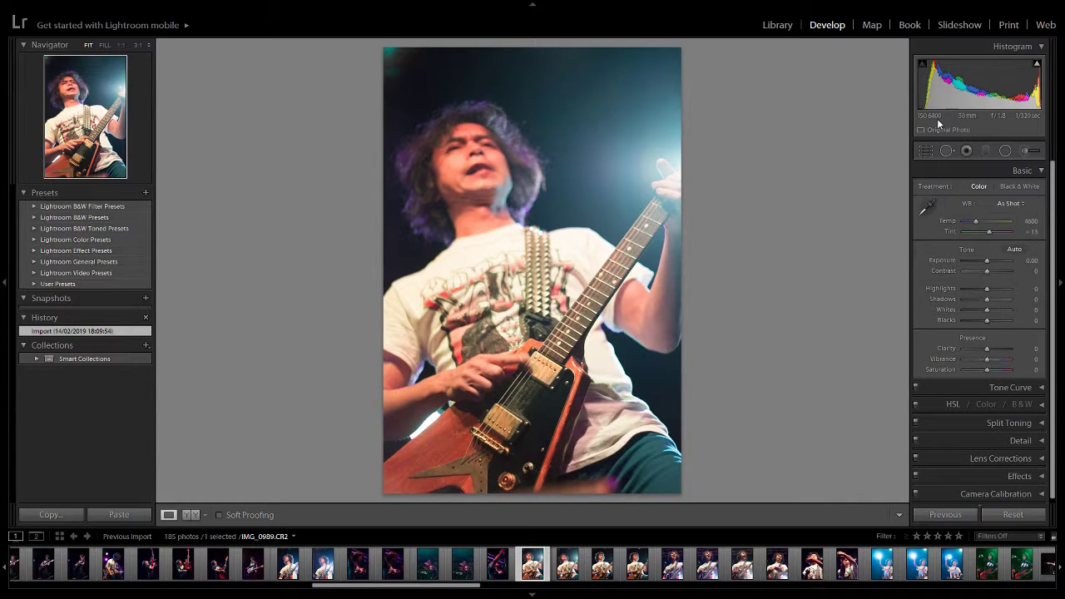
{"action": "key", "text": "Right"}
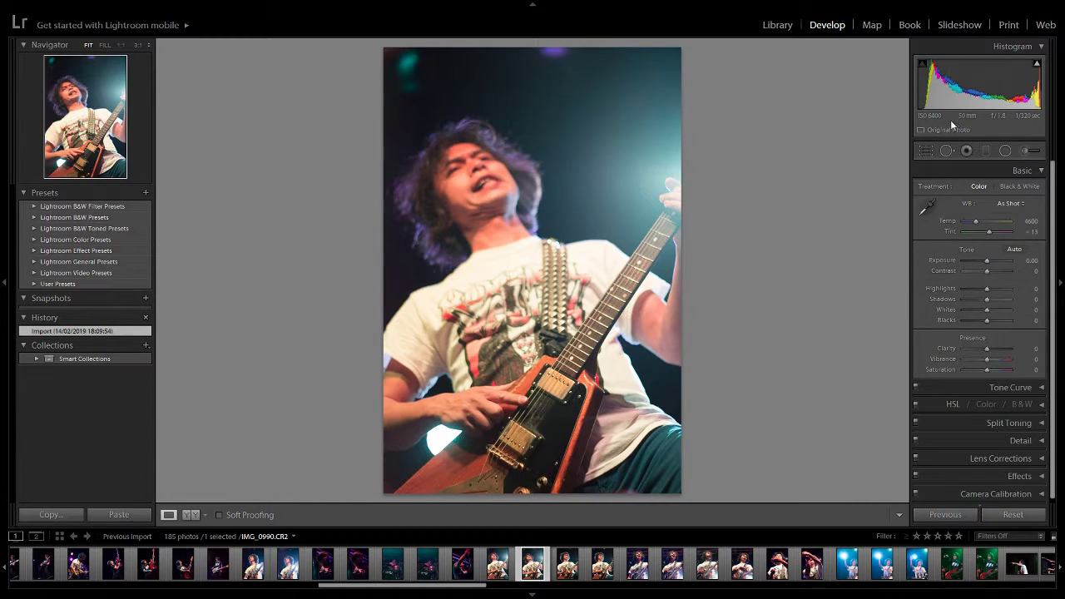
{"action": "key", "text": "Right"}
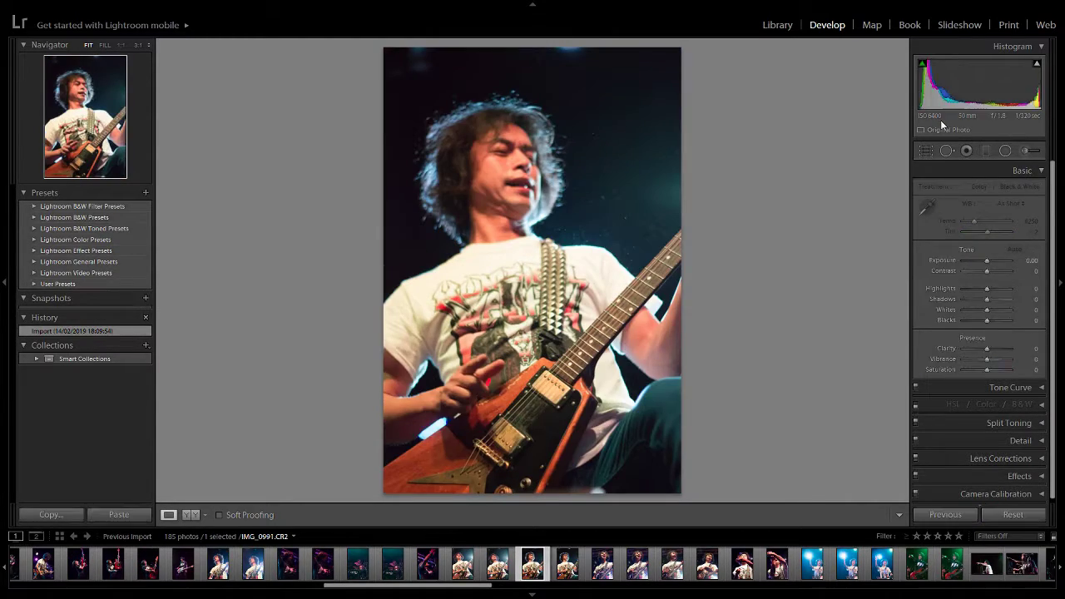
{"action": "key", "text": "Right"}
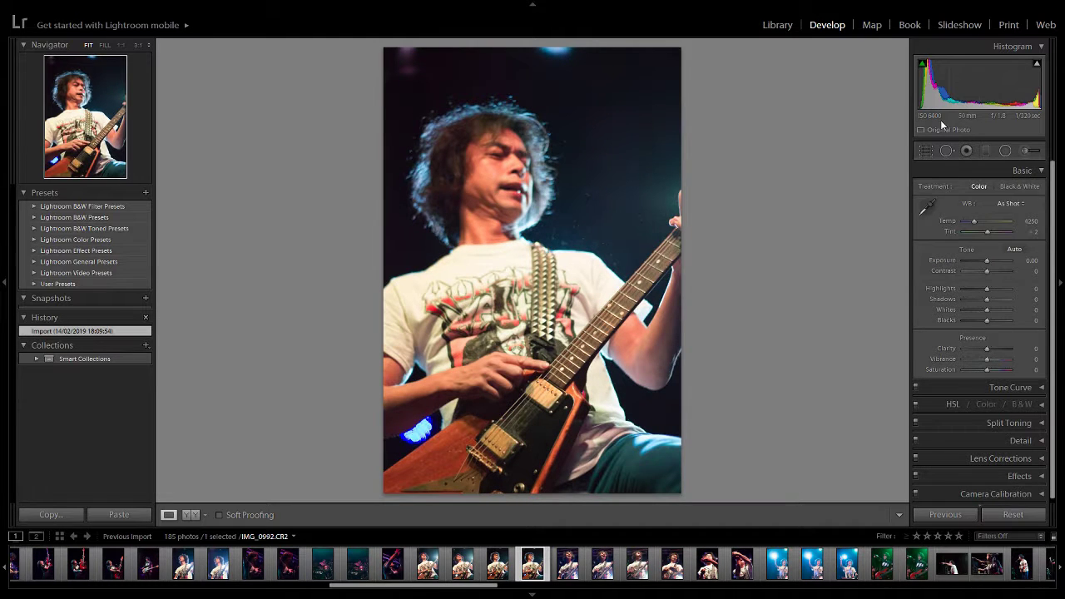
{"action": "key", "text": "Right"}
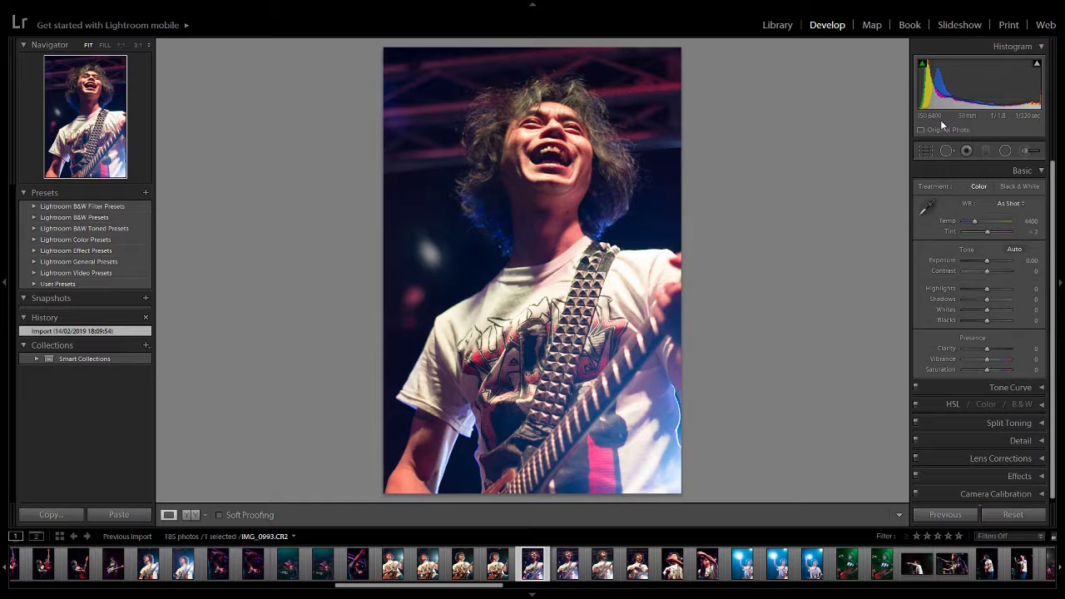
Step: Review the close-up shots of the guitarist in the white T-shirt after IMG_0993, up to the blue-lit IMG_1000
{"action": "key", "text": "Right"}
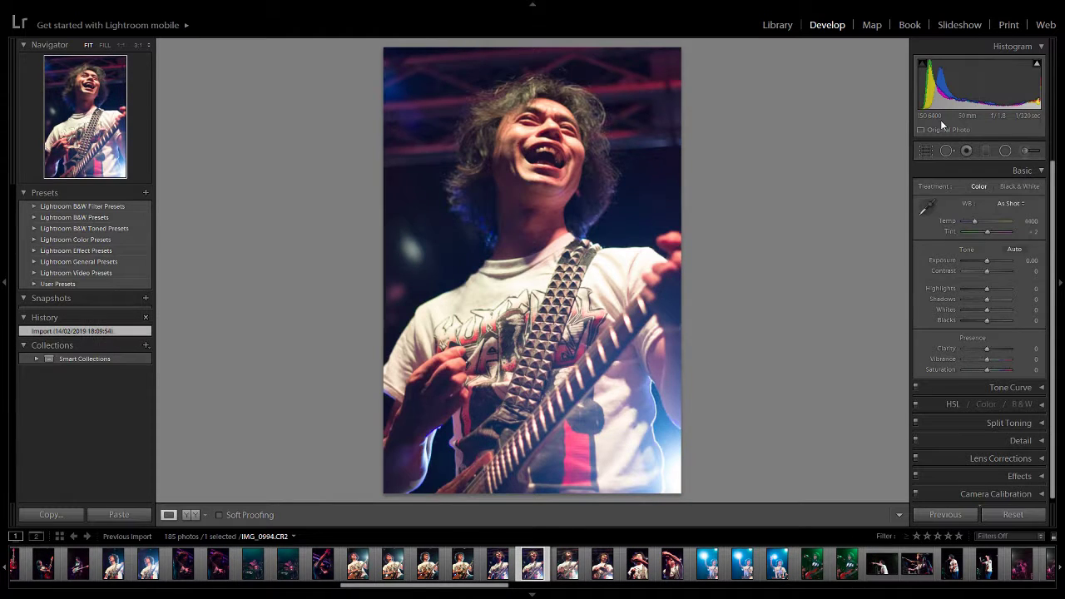
{"action": "key", "text": "Right"}
{"action": "key", "text": "Right"}
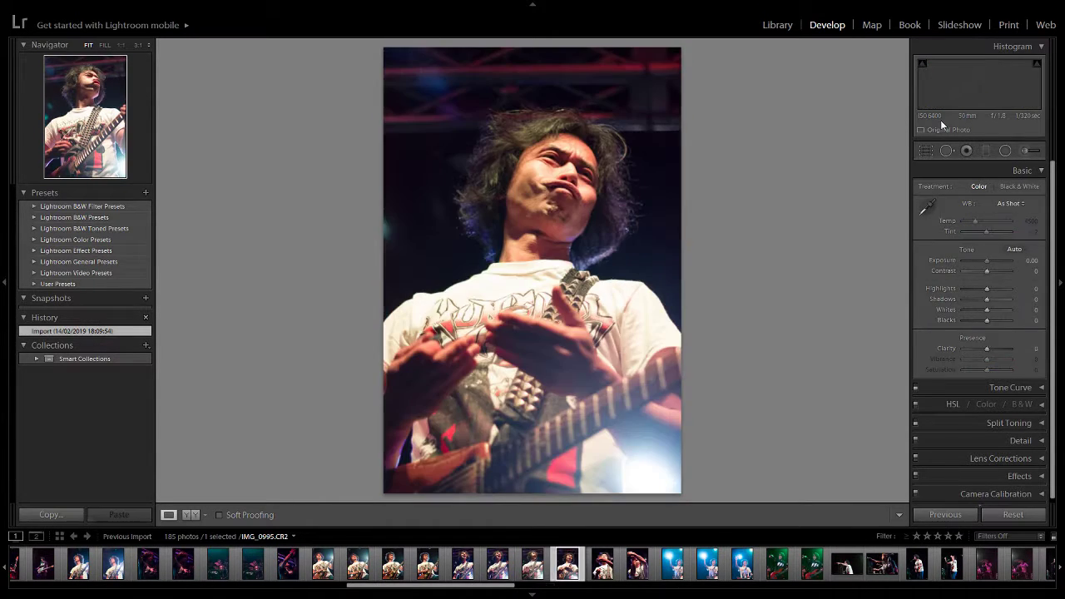
{"action": "key", "text": "Right"}
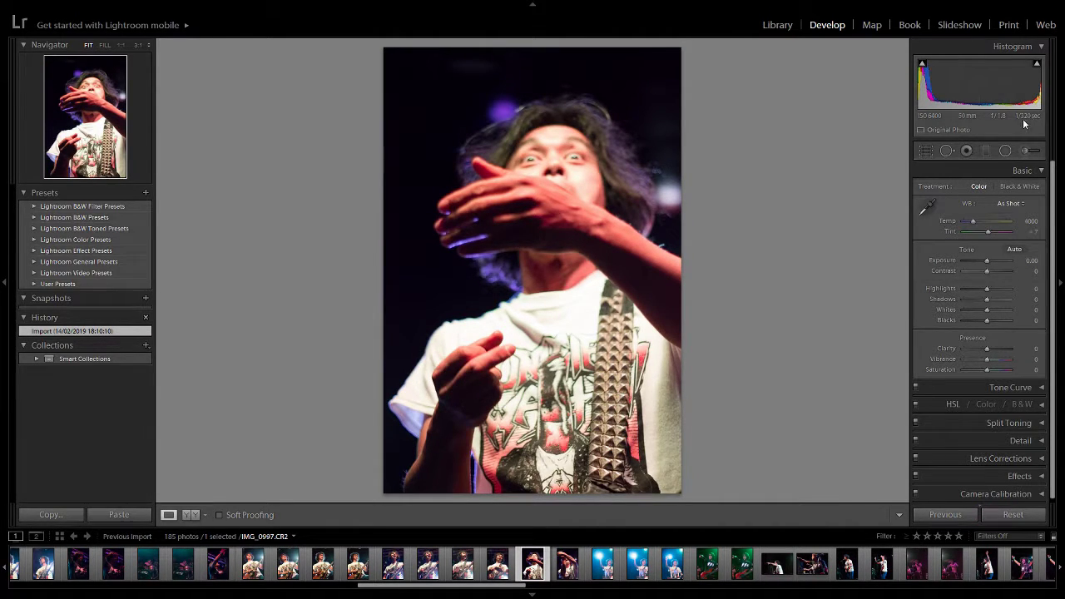
{"action": "key", "text": "Right"}
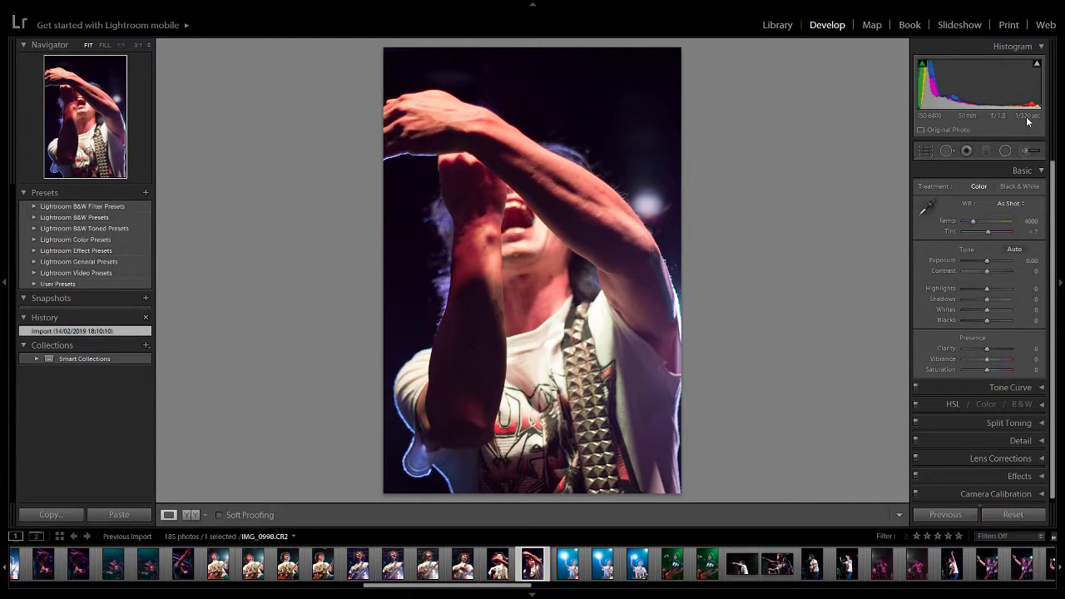
{"action": "key", "text": "Right"}
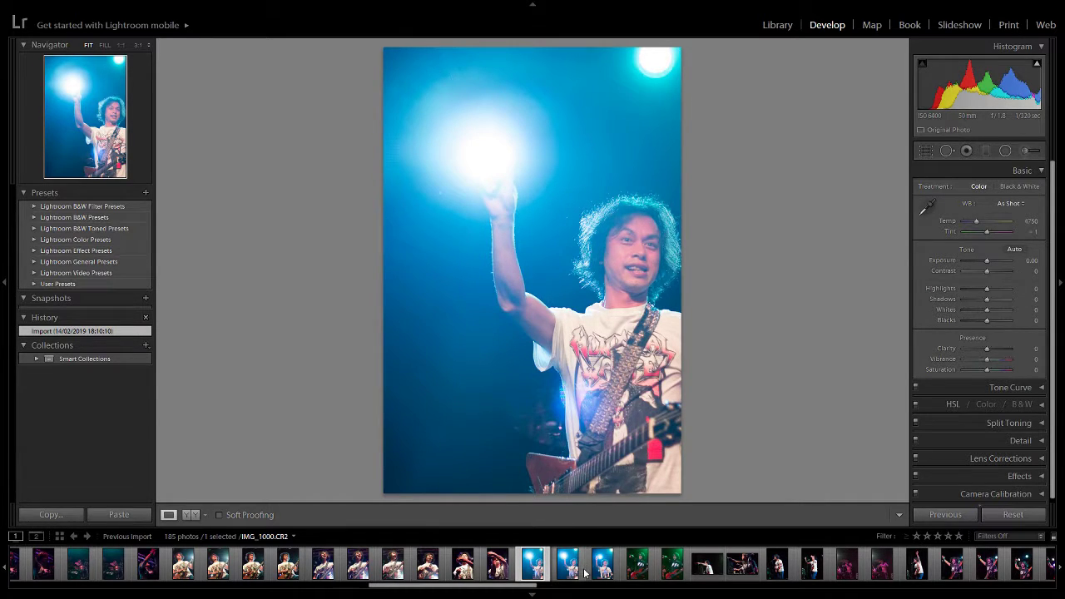
Step: Check the pointing bassist in IMG_1002, the drummer in IMG_1009 and the singer at the microphone in IMG_1007 and IMG_1006
{"action": "left_click", "coordinate": [634, 570]}
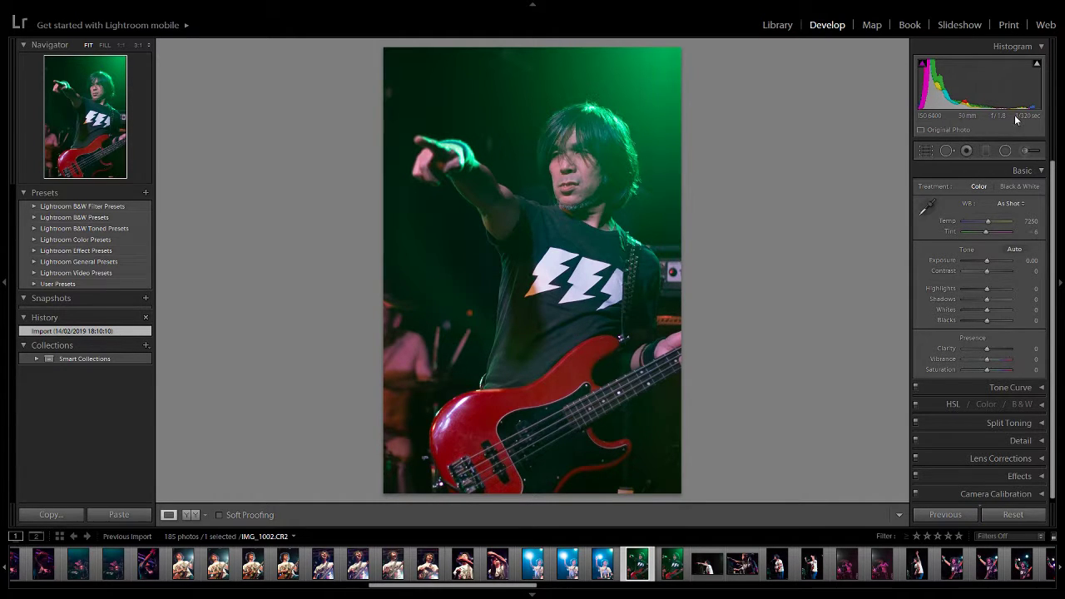
{"action": "left_click", "coordinate": [706, 565]}
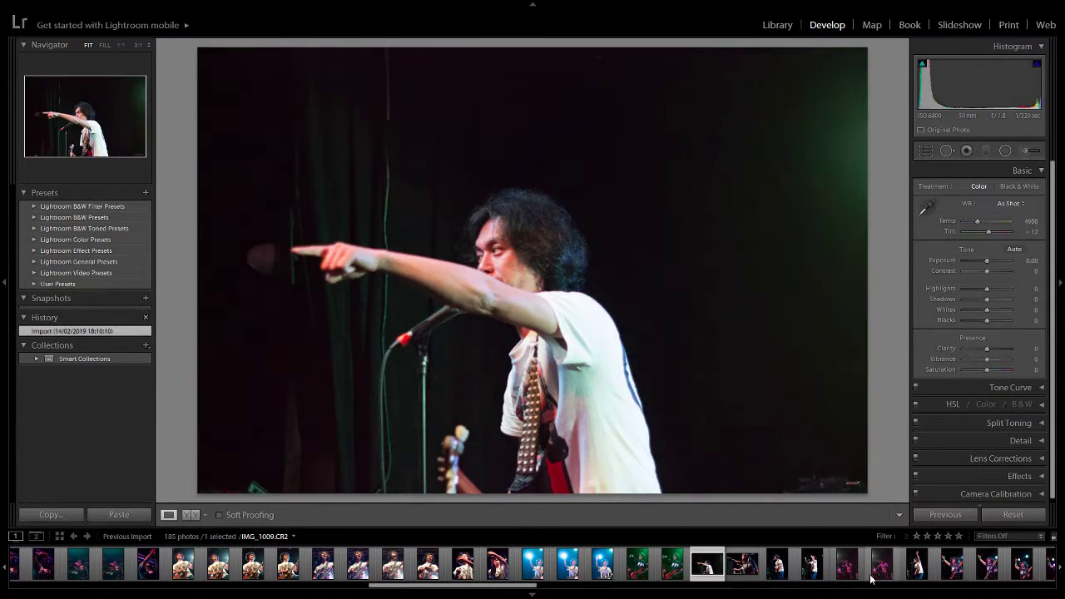
{"action": "left_click", "coordinate": [871, 579]}
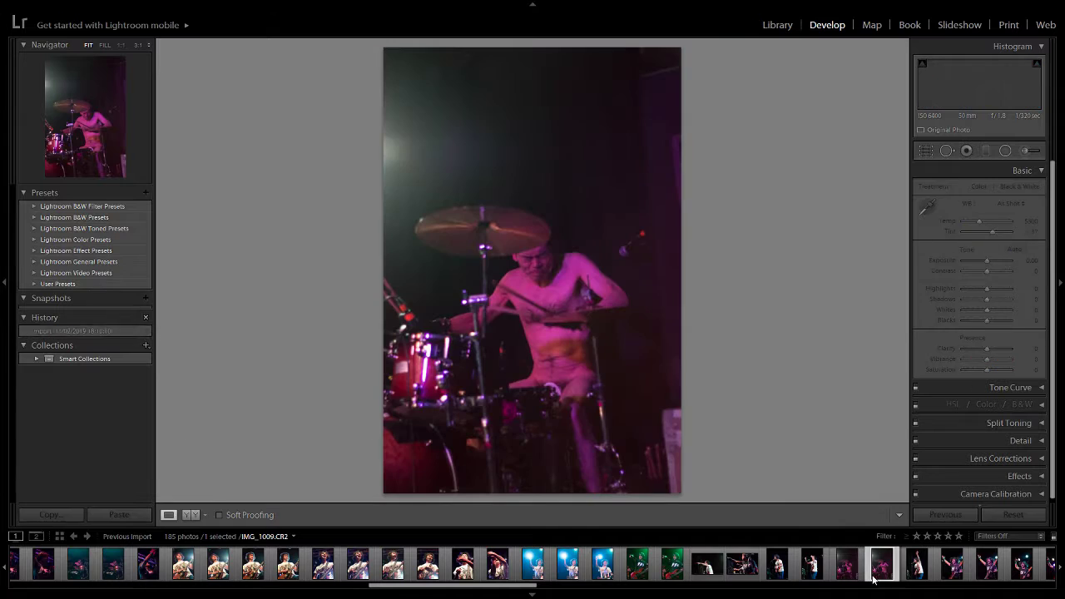
{"action": "left_click", "coordinate": [820, 564]}
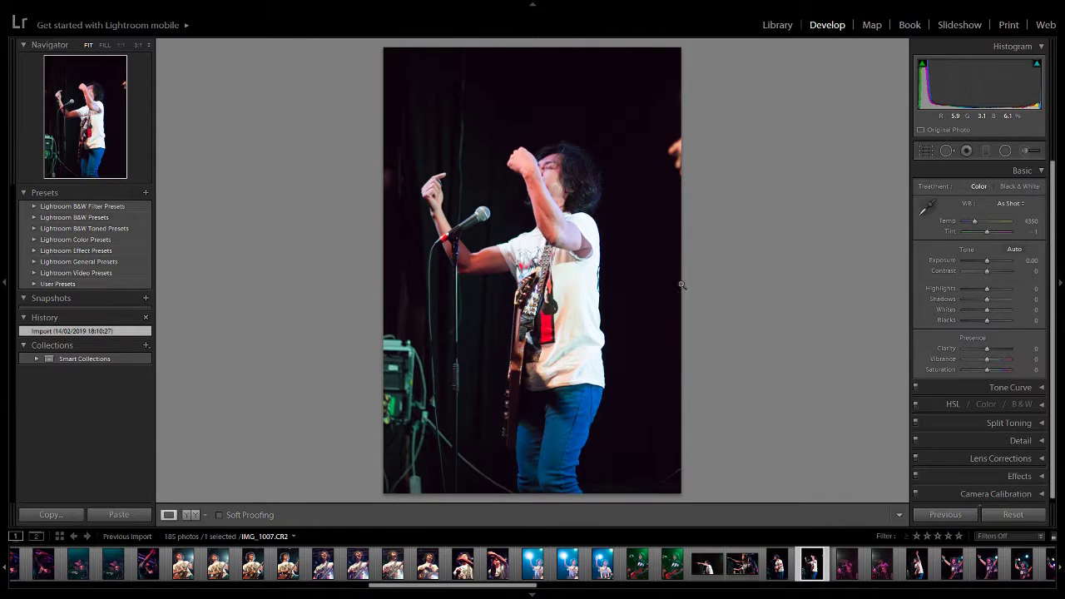
{"action": "left_click", "coordinate": [791, 568]}
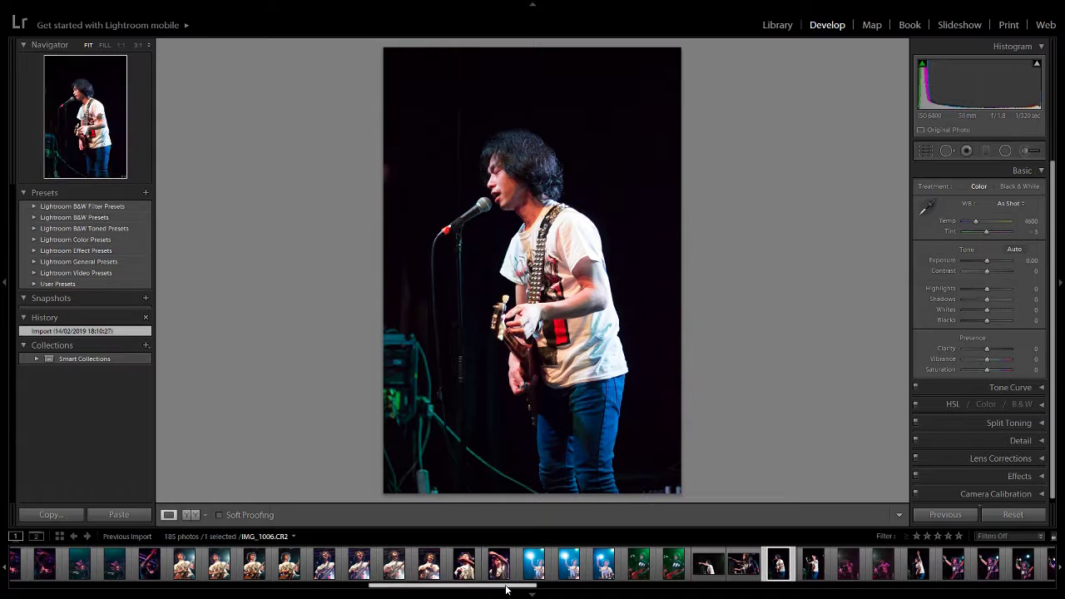
{"action": "left_click_drag", "start_coordinate": [508, 585], "coordinate": [581, 585]}
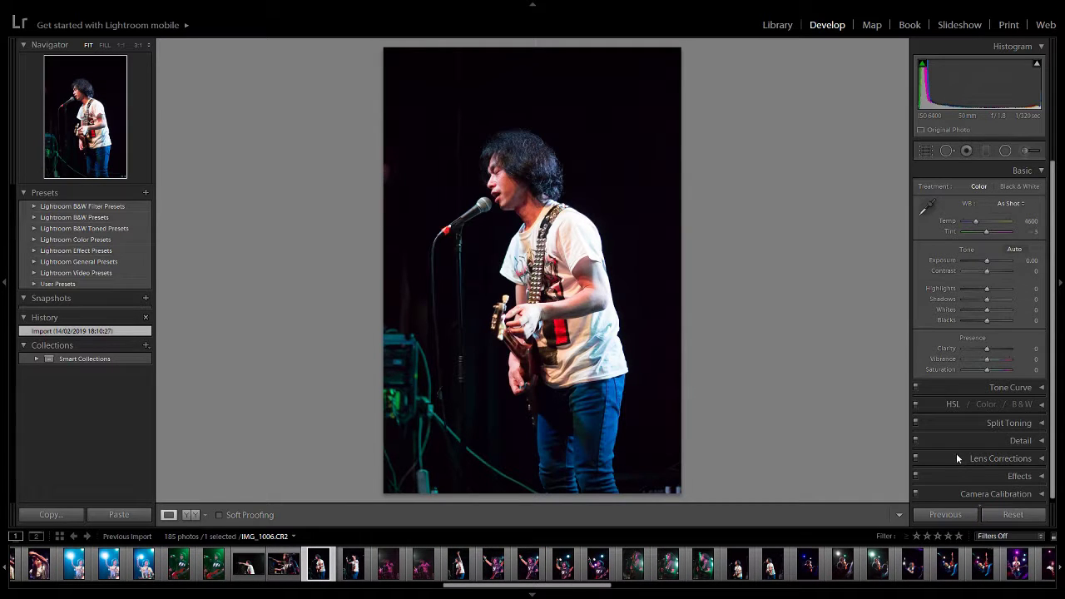
Step: Filter the filmstrip to rated photos and compare the low-angle guitarist shots IMG_0989, IMG_0990 and IMG_0991
{"action": "key", "text": "ctrl+l"}
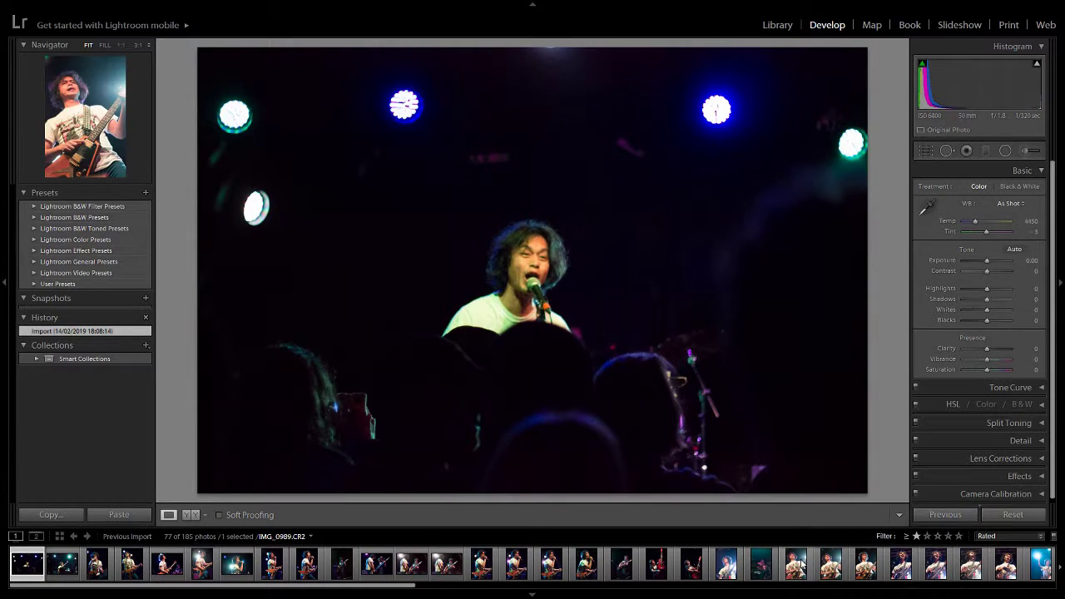
{"action": "left_click", "coordinate": [831, 564]}
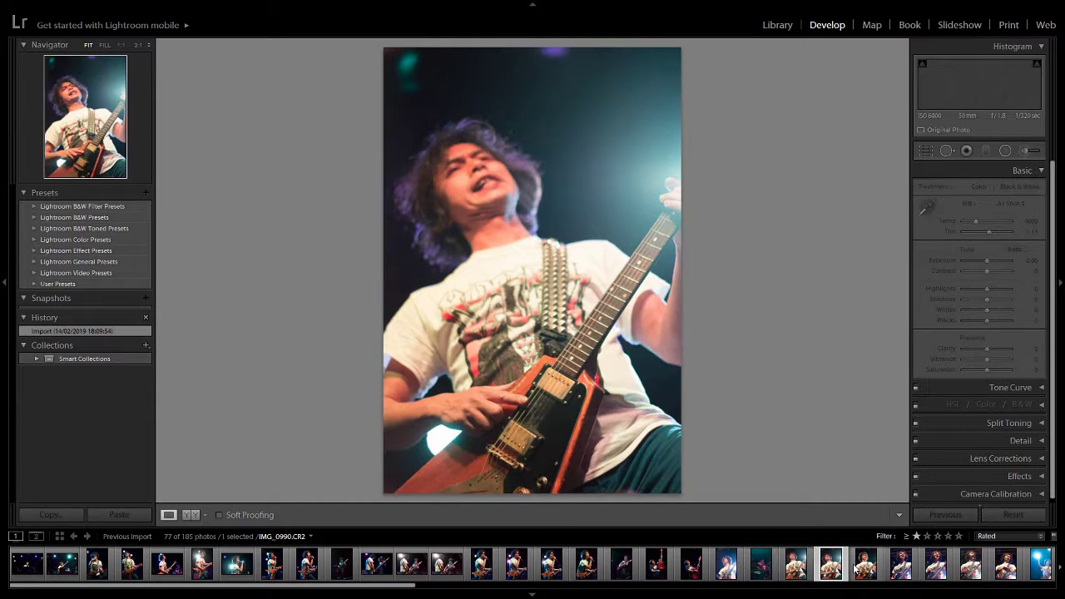
{"action": "left_click", "coordinate": [859, 568]}
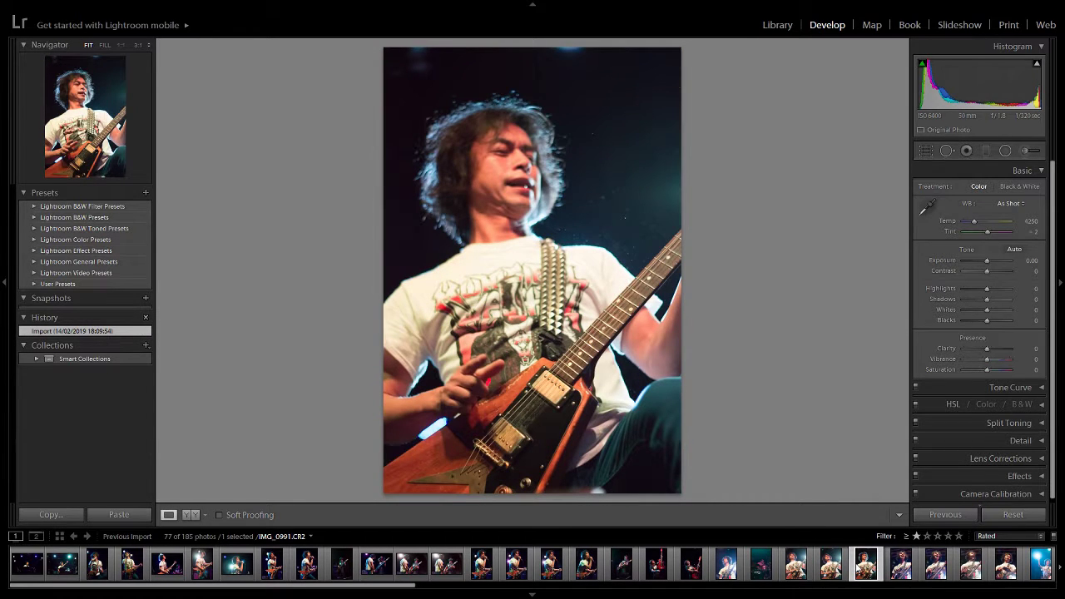
{"action": "left_click", "coordinate": [803, 566]}
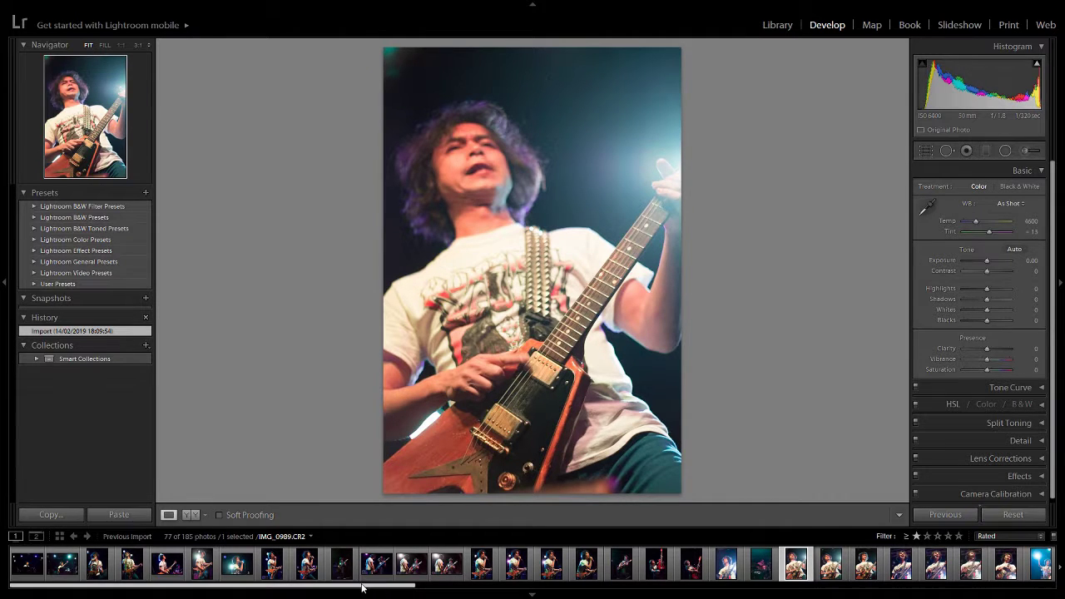
Step: Check the crowd shots at the beginning of the rated set and open the singer-with-guitar shot IMG_0943
{"action": "left_click", "coordinate": [109, 566]}
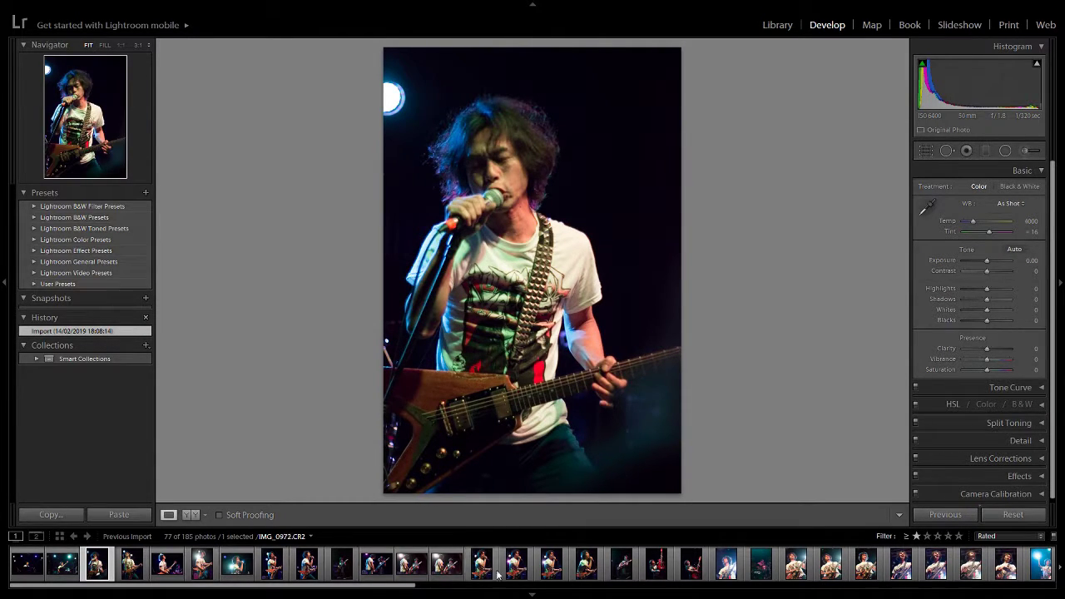
{"action": "left_click", "coordinate": [62, 564]}
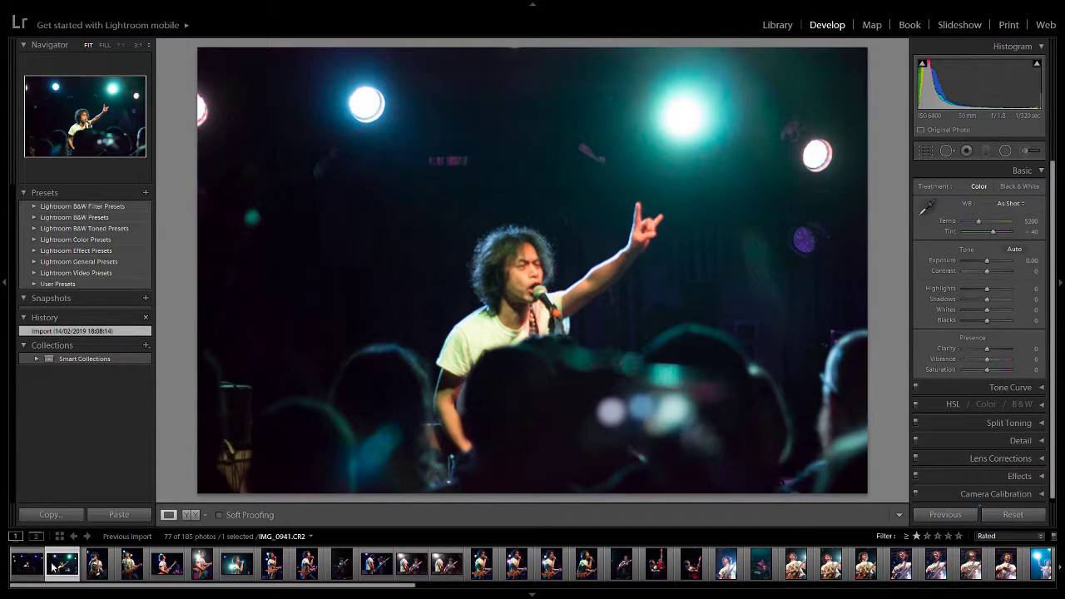
{"action": "left_click", "coordinate": [27, 565]}
{"action": "left_click", "coordinate": [97, 565]}
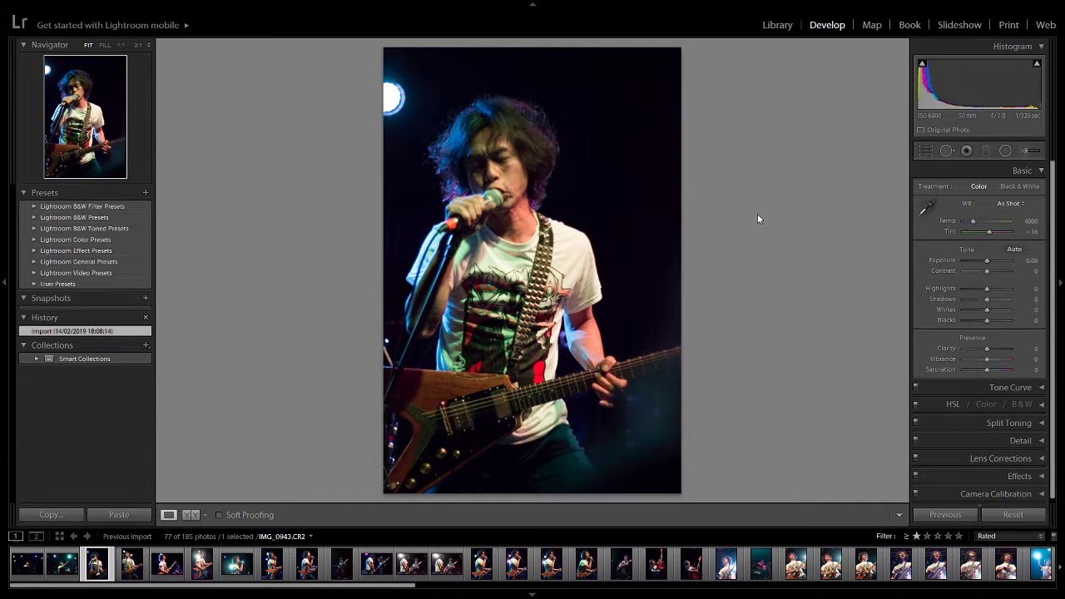
{"action": "left_click", "coordinate": [34, 284]}
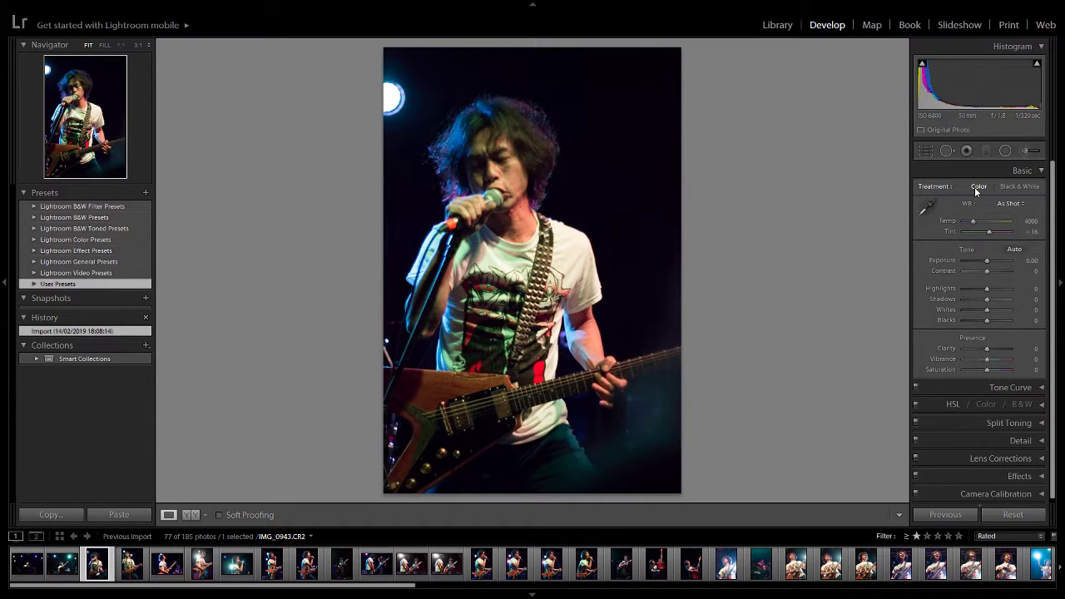
{"action": "left_click", "coordinate": [927, 208]}
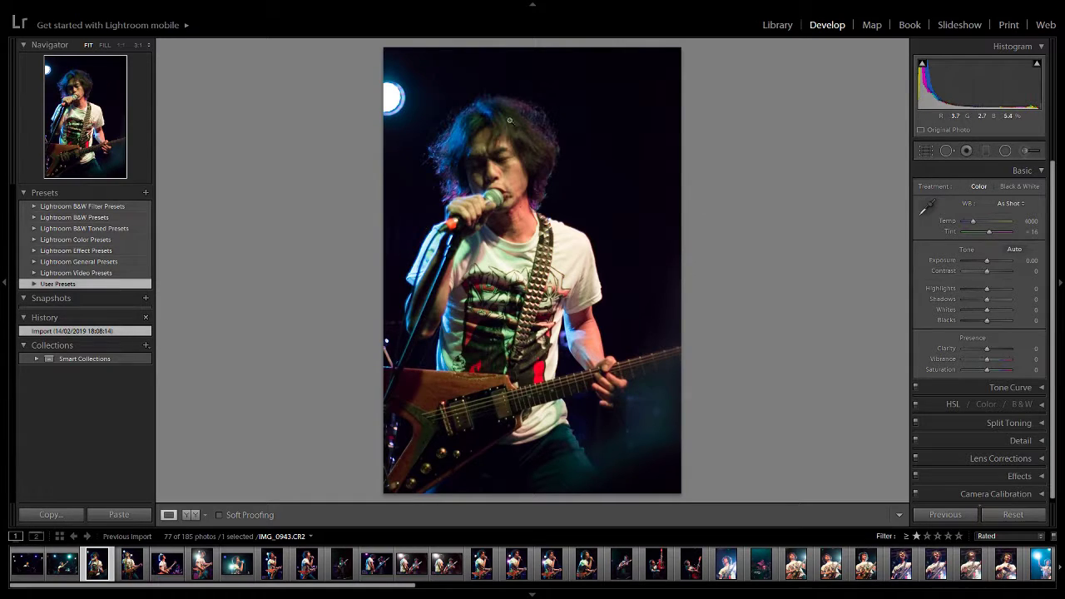
{"action": "left_click", "coordinate": [544, 264]}
{"action": "left_click_drag", "start_coordinate": [596, 170], "coordinate": [542, 426]}
{"action": "left_click_drag", "start_coordinate": [561, 209], "coordinate": [652, 301]}
{"action": "left_click", "coordinate": [652, 300]}
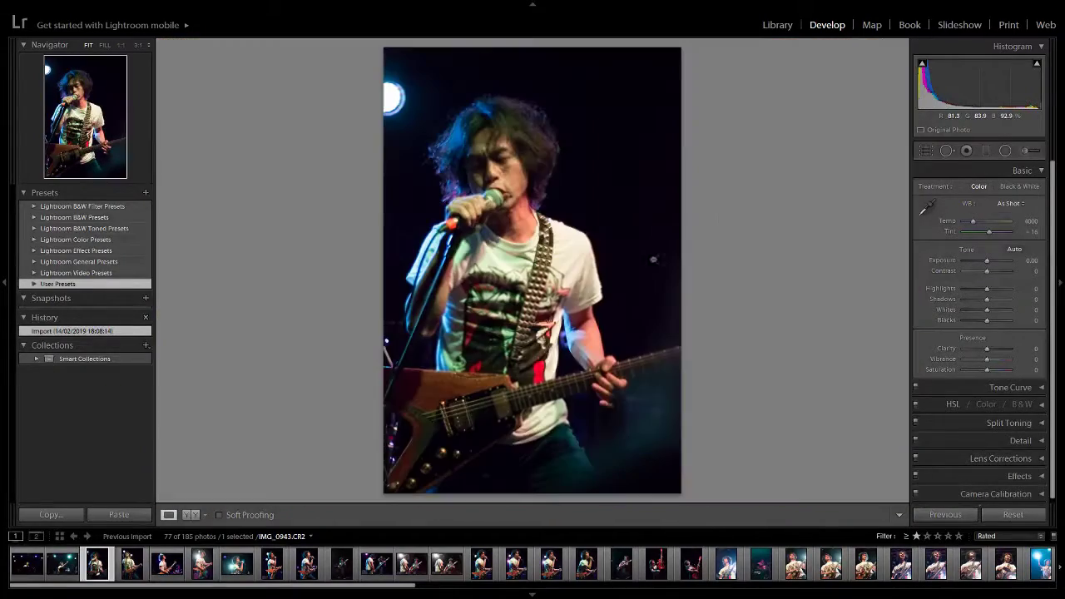
{"action": "left_click", "coordinate": [926, 208]}
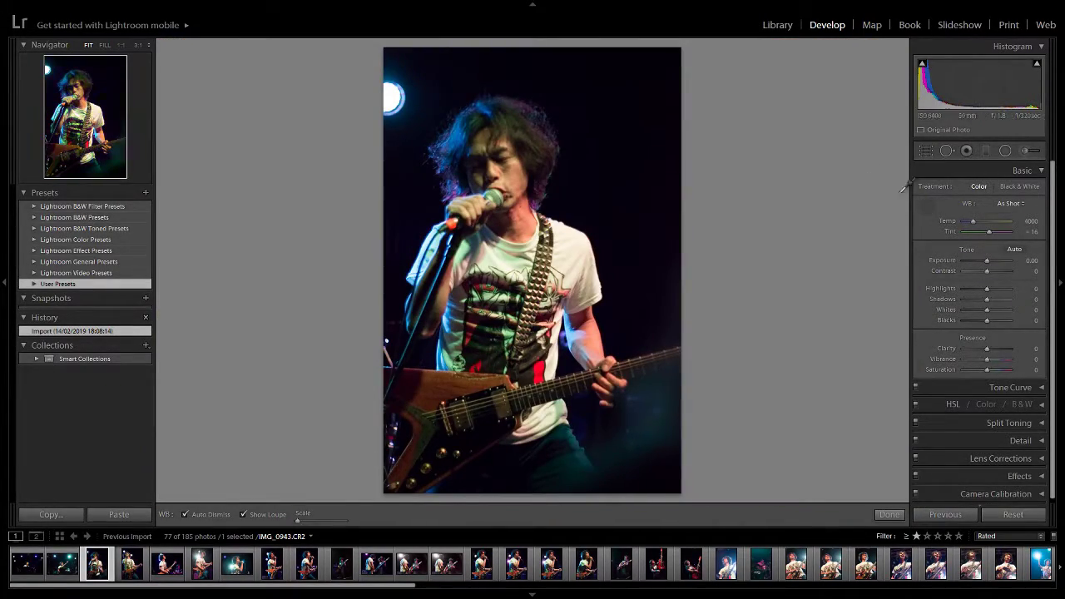
{"action": "left_click", "coordinate": [927, 205]}
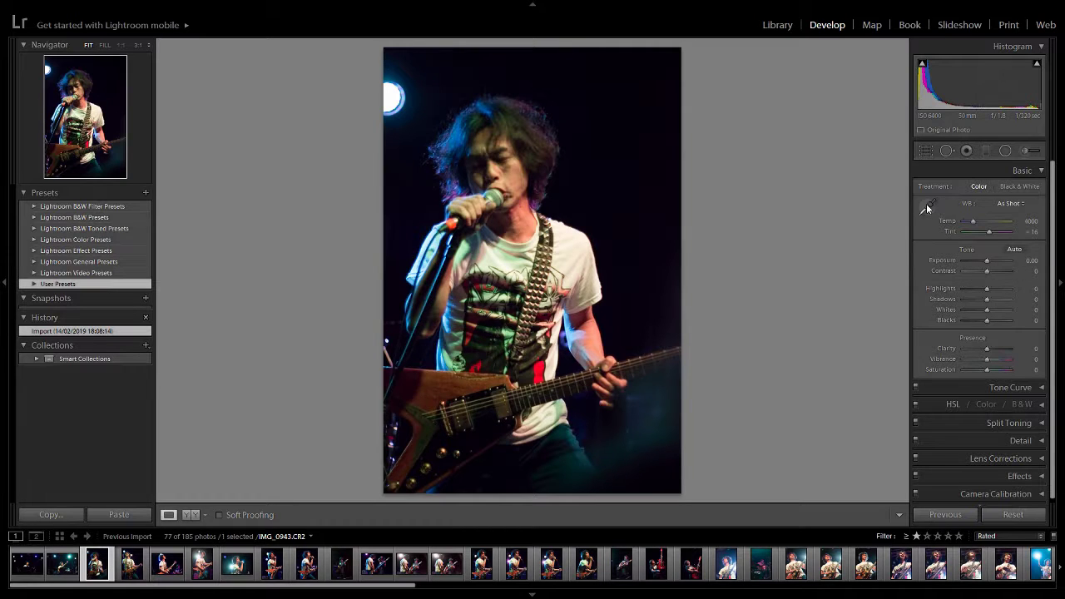
Step: Set a custom white balance of temperature 3100 and tint +15 by sampling the singer's white T-shirt near the shoulder
{"action": "left_click", "coordinate": [927, 207]}
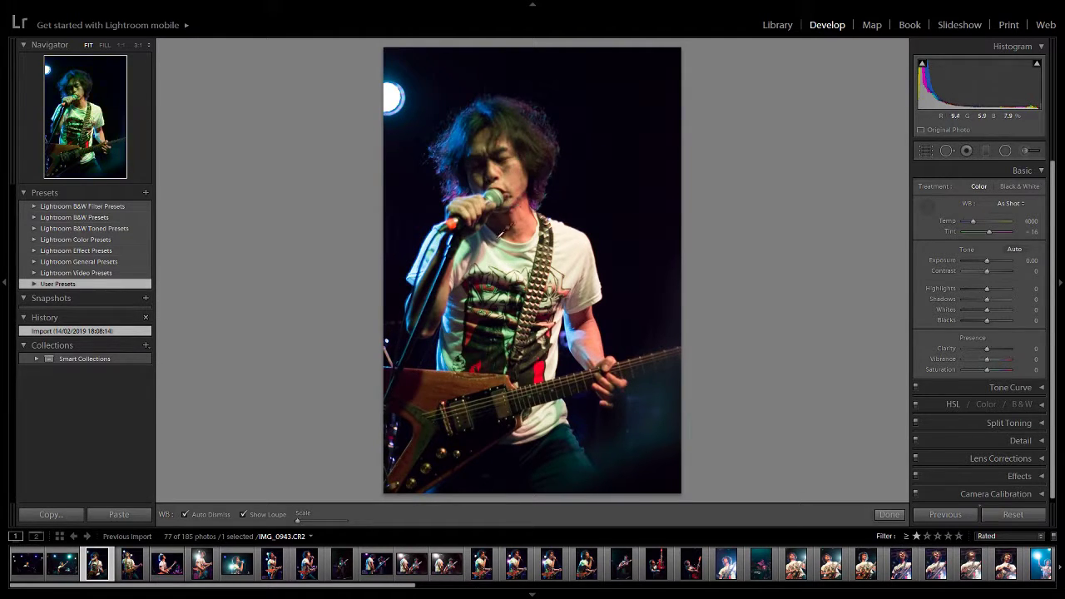
{"action": "left_click", "coordinate": [573, 233]}
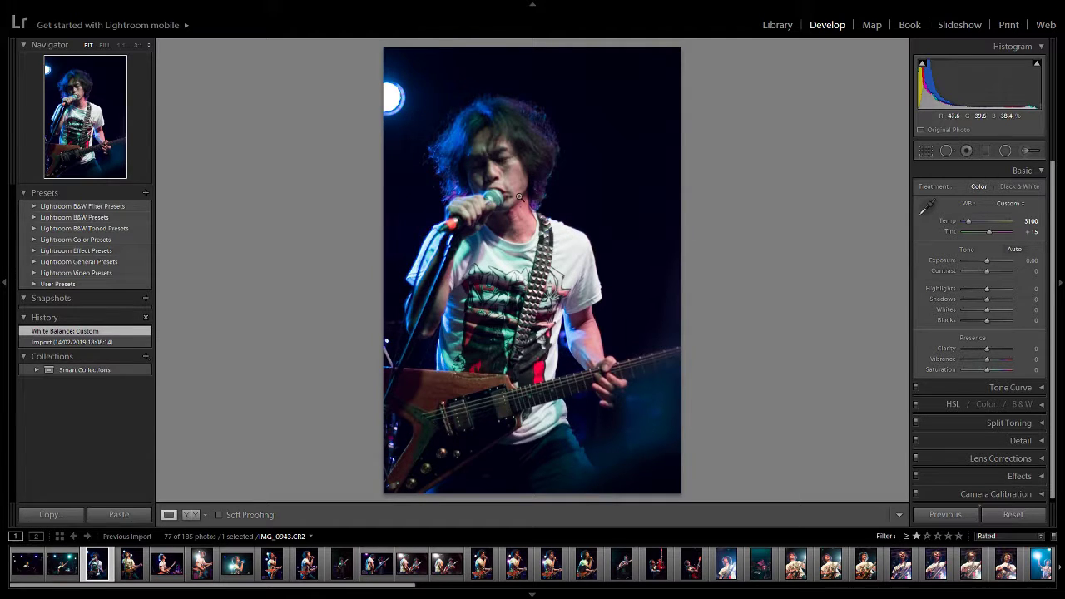
Step: Compare IMG_0943 before and after the white balance correction side by side
{"action": "key", "text": "y"}
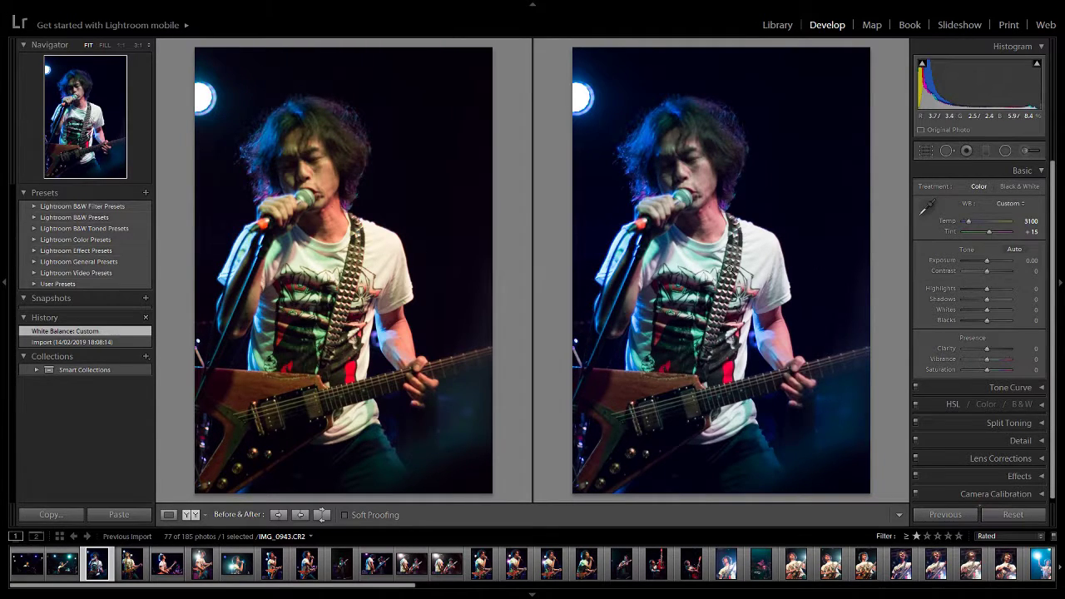
{"action": "key", "text": "y"}
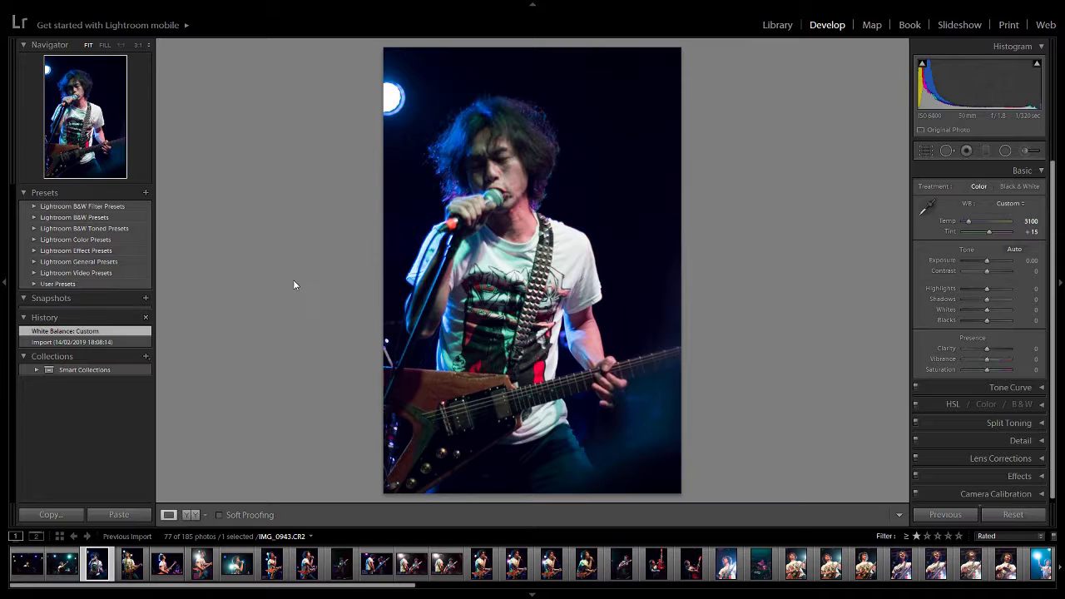
{"action": "key", "text": "y"}
{"action": "key", "text": "y"}
{"action": "key", "text": "y"}
{"action": "left_click", "coordinate": [343, 516]}
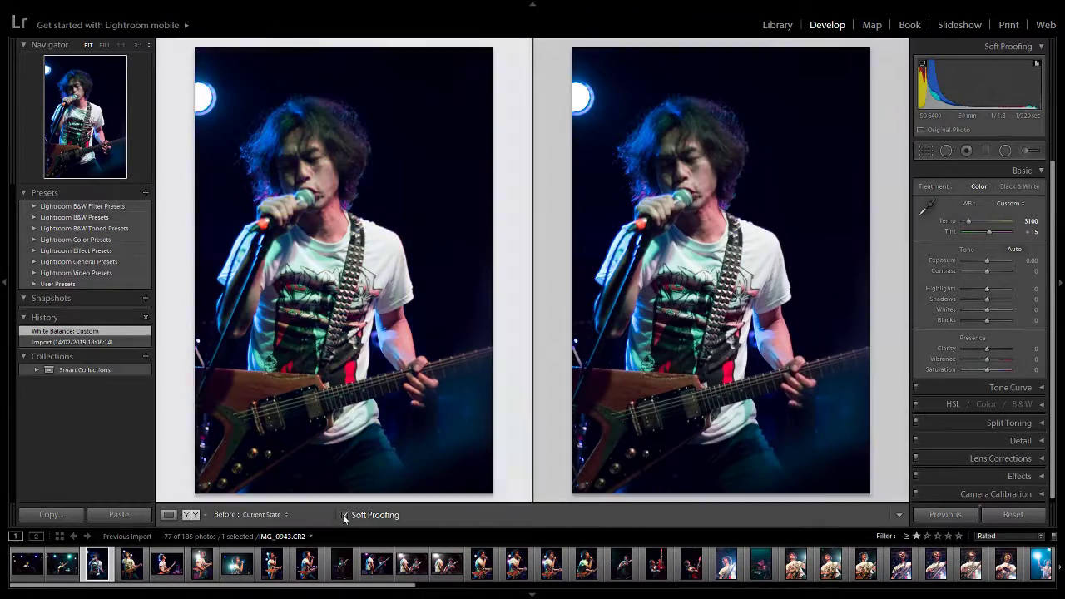
{"action": "key", "text": "y"}
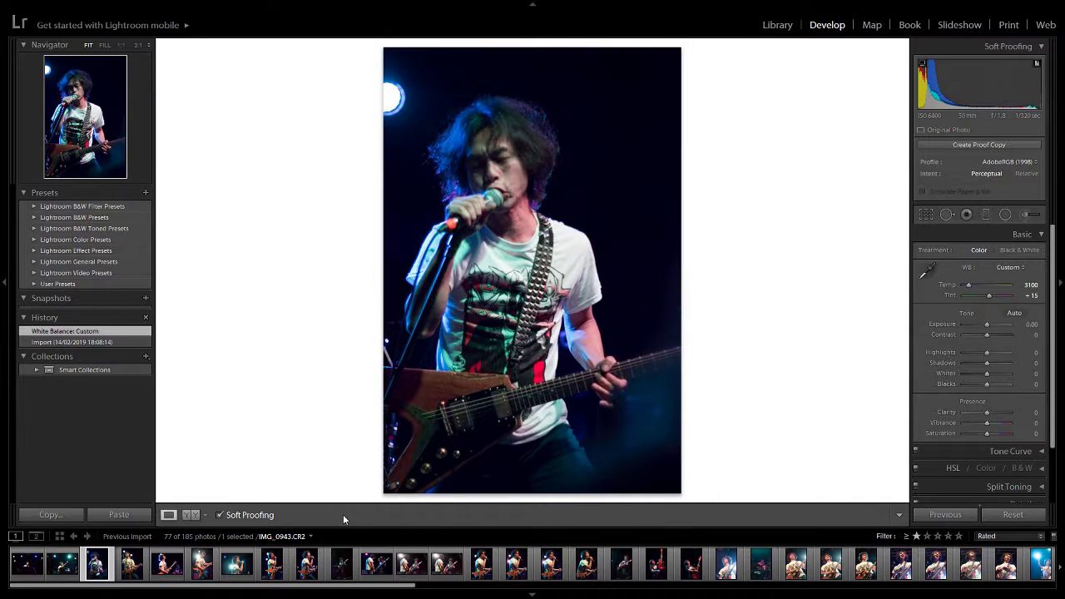
{"action": "key", "text": "y"}
{"action": "left_click", "coordinate": [343, 515]}
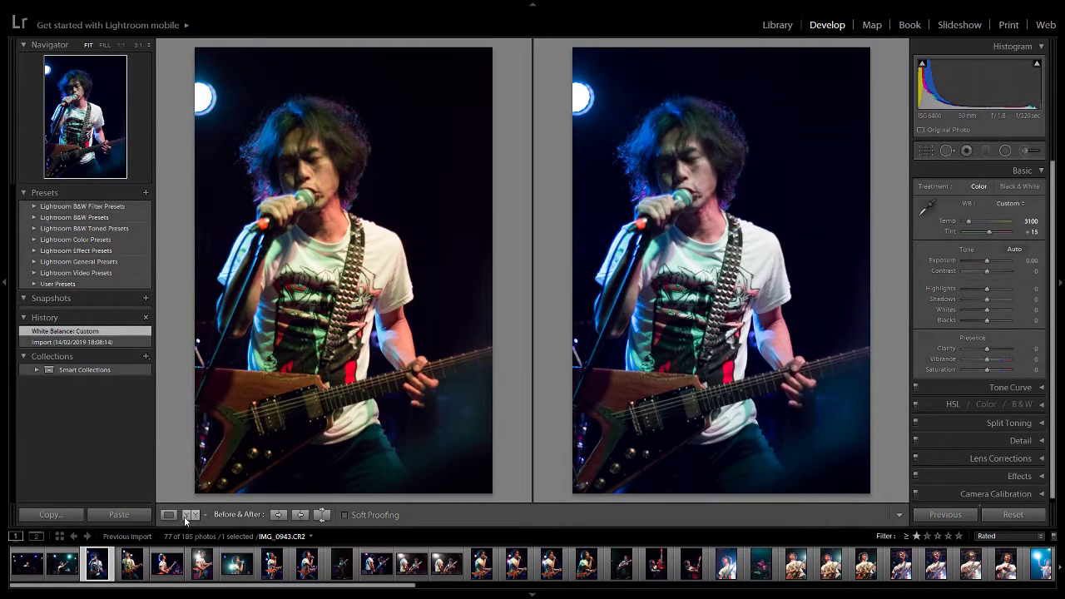